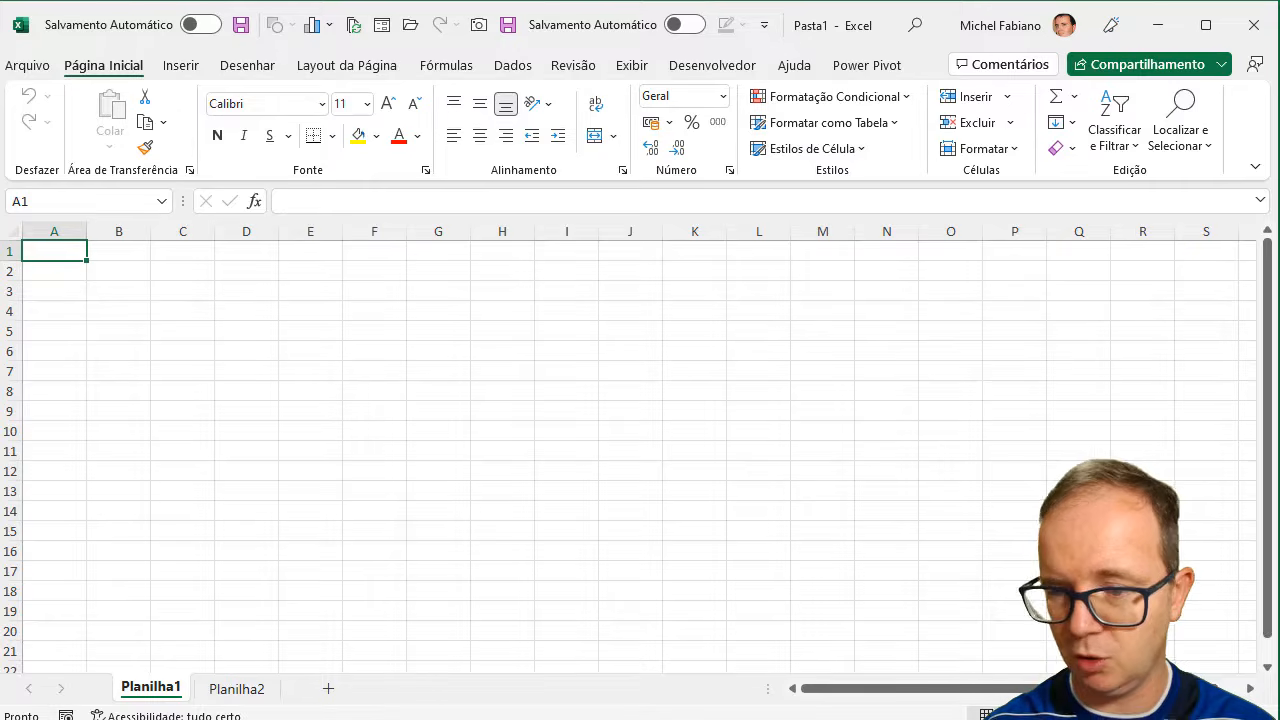
left_click(1224, 714)
left_click(1224, 714)
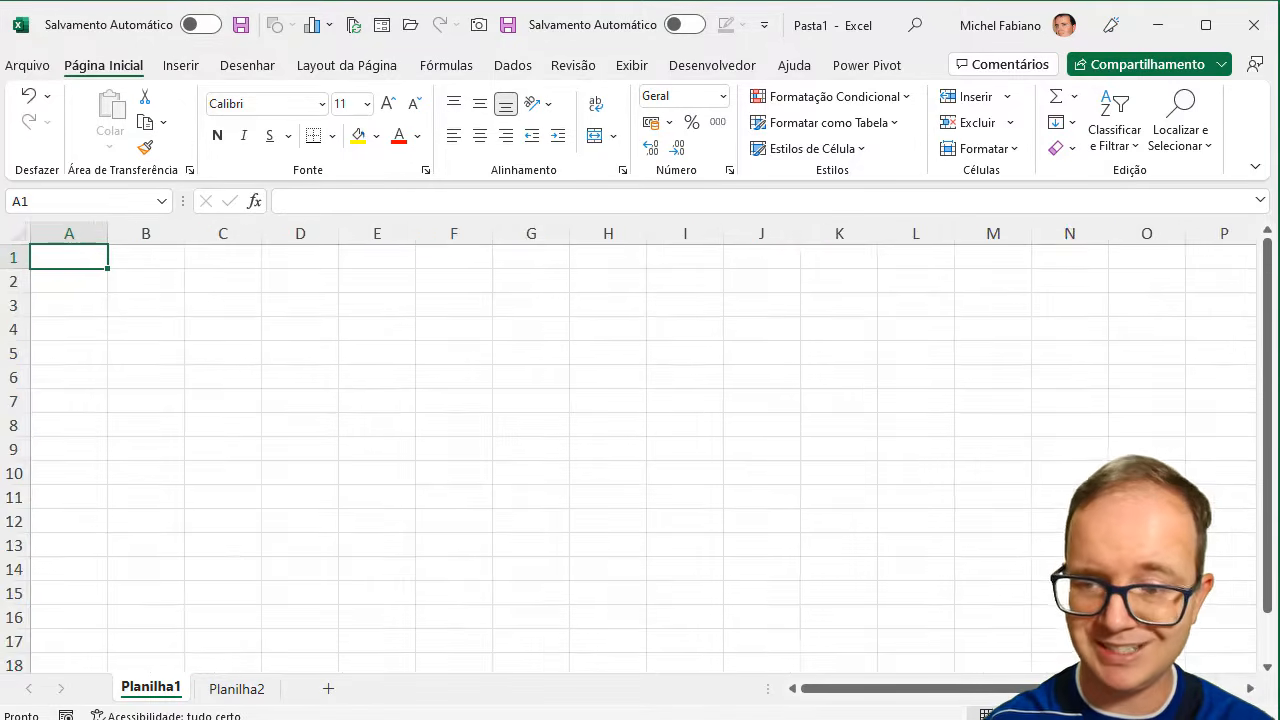
left_click(1224, 714)
left_click(1224, 714)
left_click(1224, 714)
left_click(1224, 714)
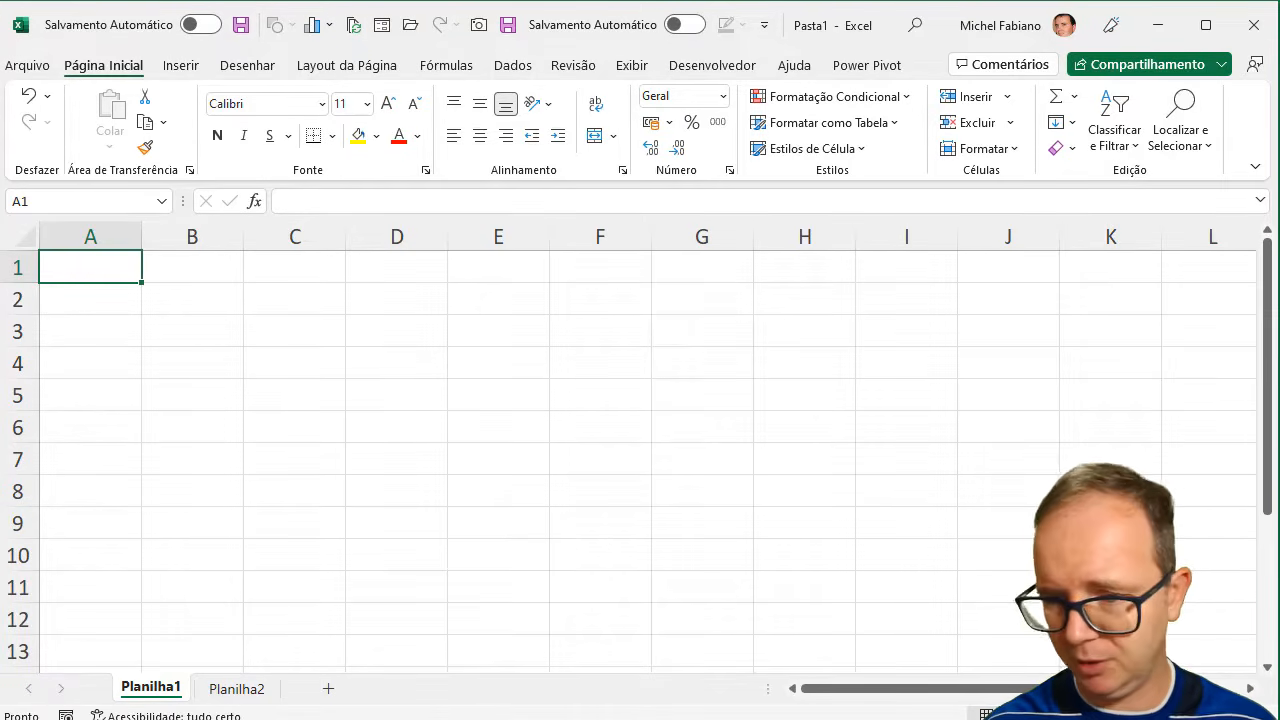
left_click(1213, 716)
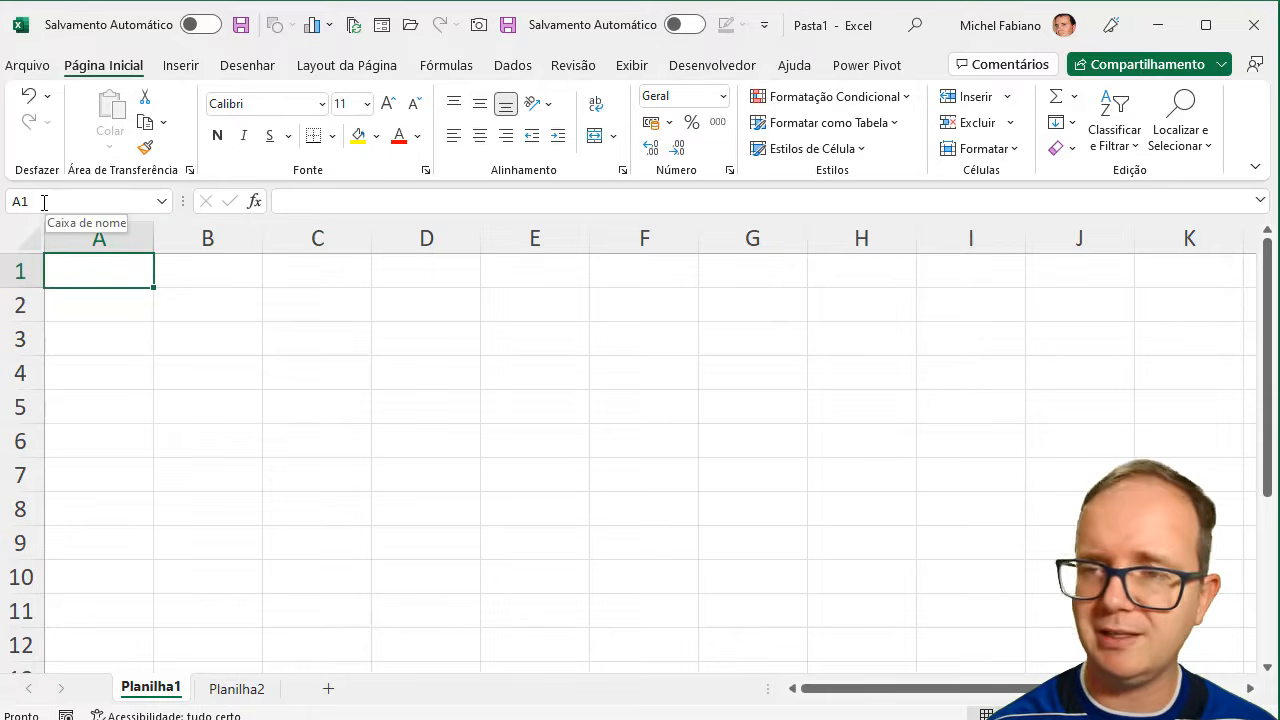
left_click(629, 332)
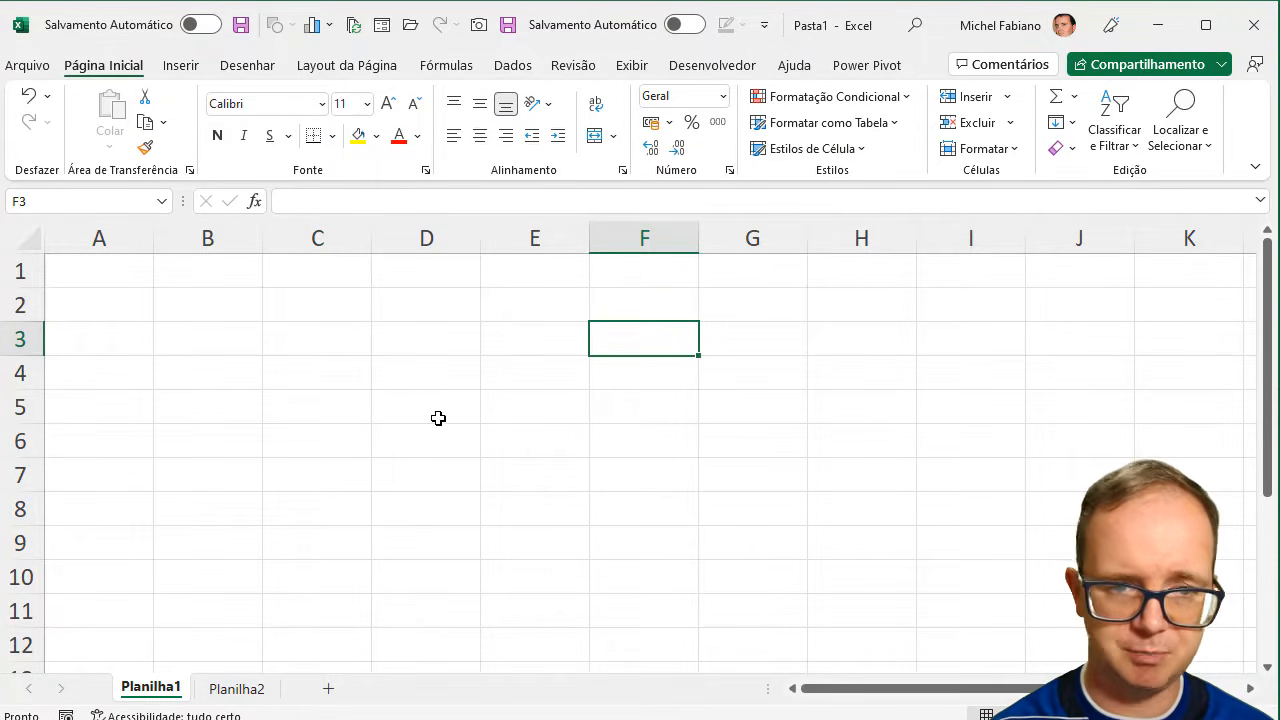
- Enter the column header "Produto" in cell B2
left_click(198, 414)
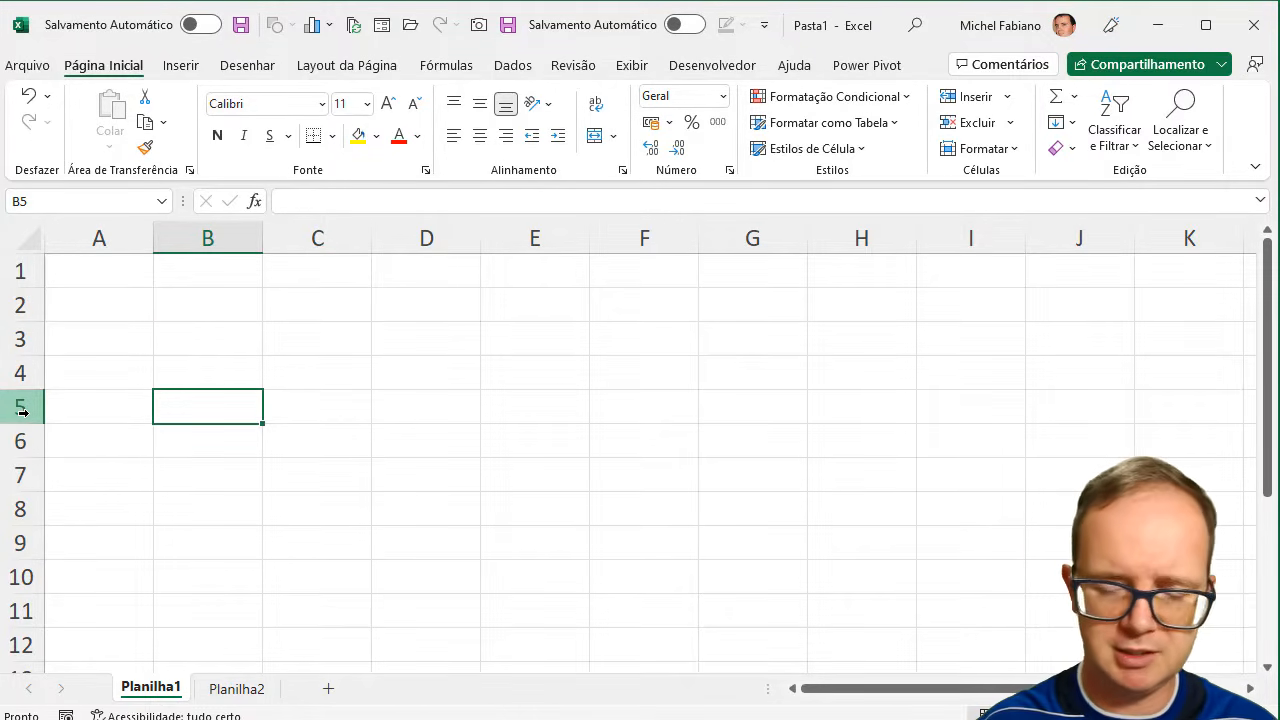
key("Up")
key("Up")
key("Up")
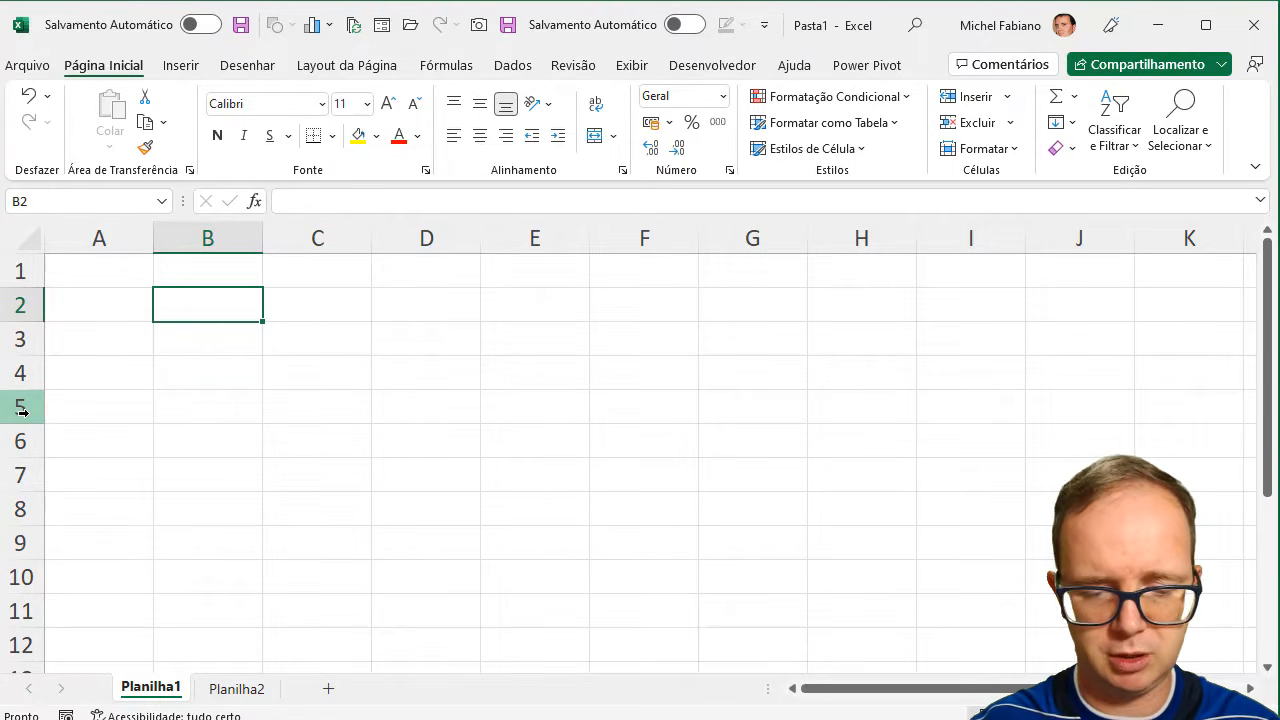
type("Produto")
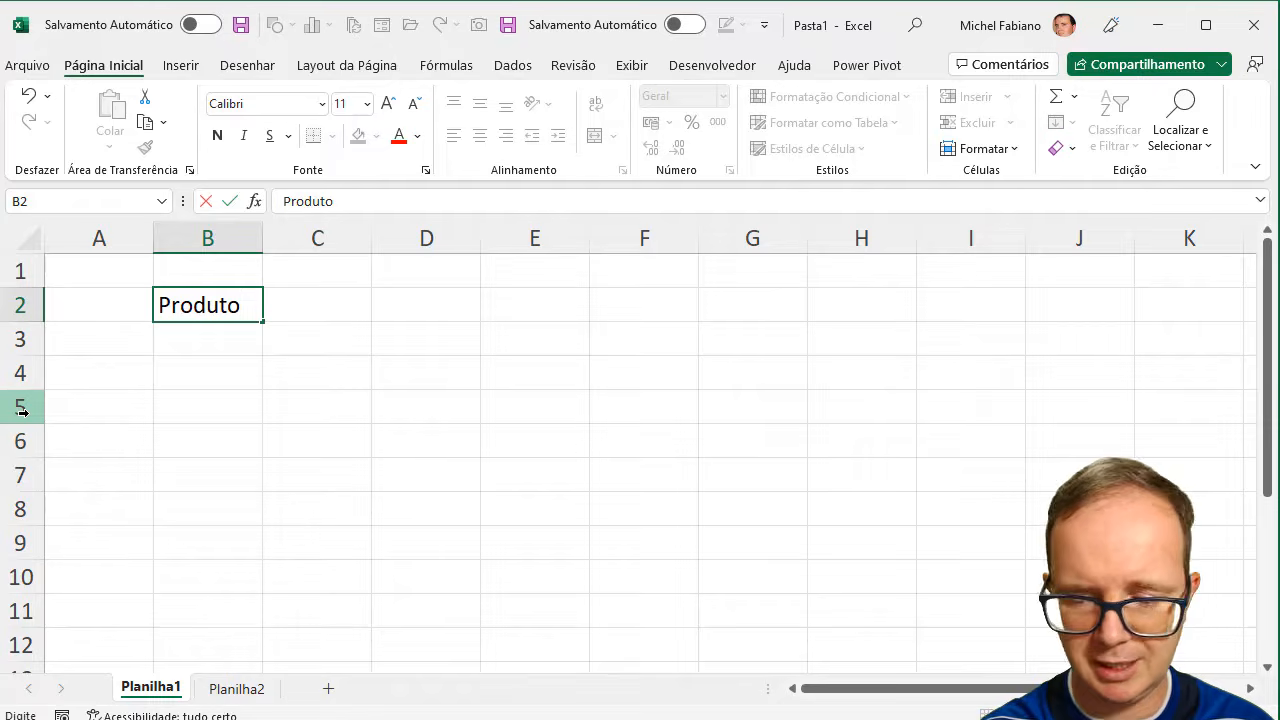
key("Return")
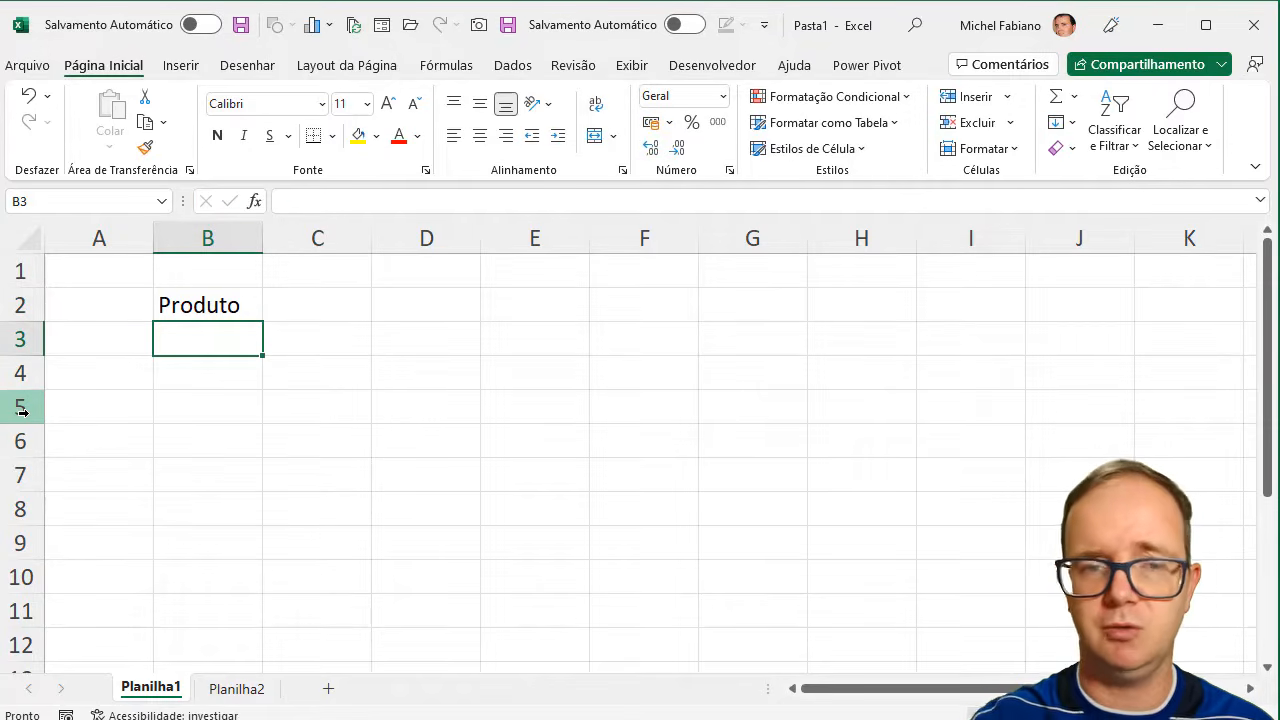
- List the products Caneta, Régua, Lápis and Cola in cells B3 to B6, below the Produto header
type("Caneta")
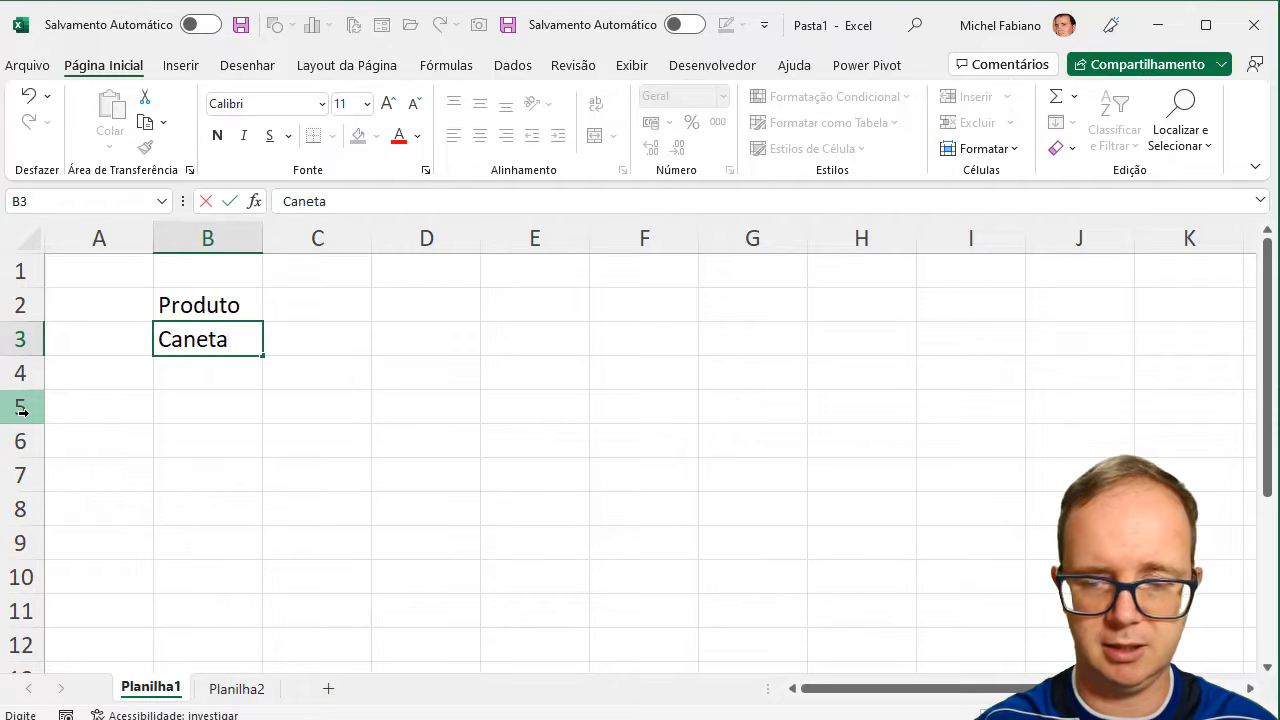
key("Return")
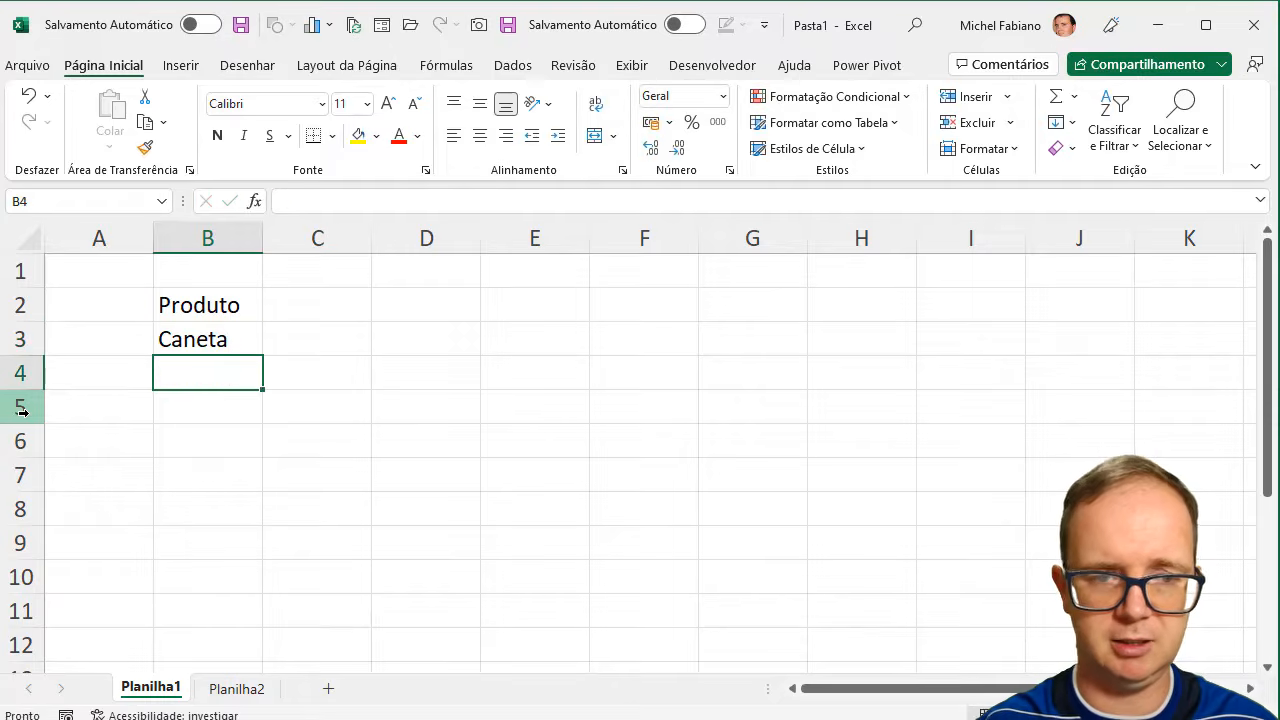
type("Régua")
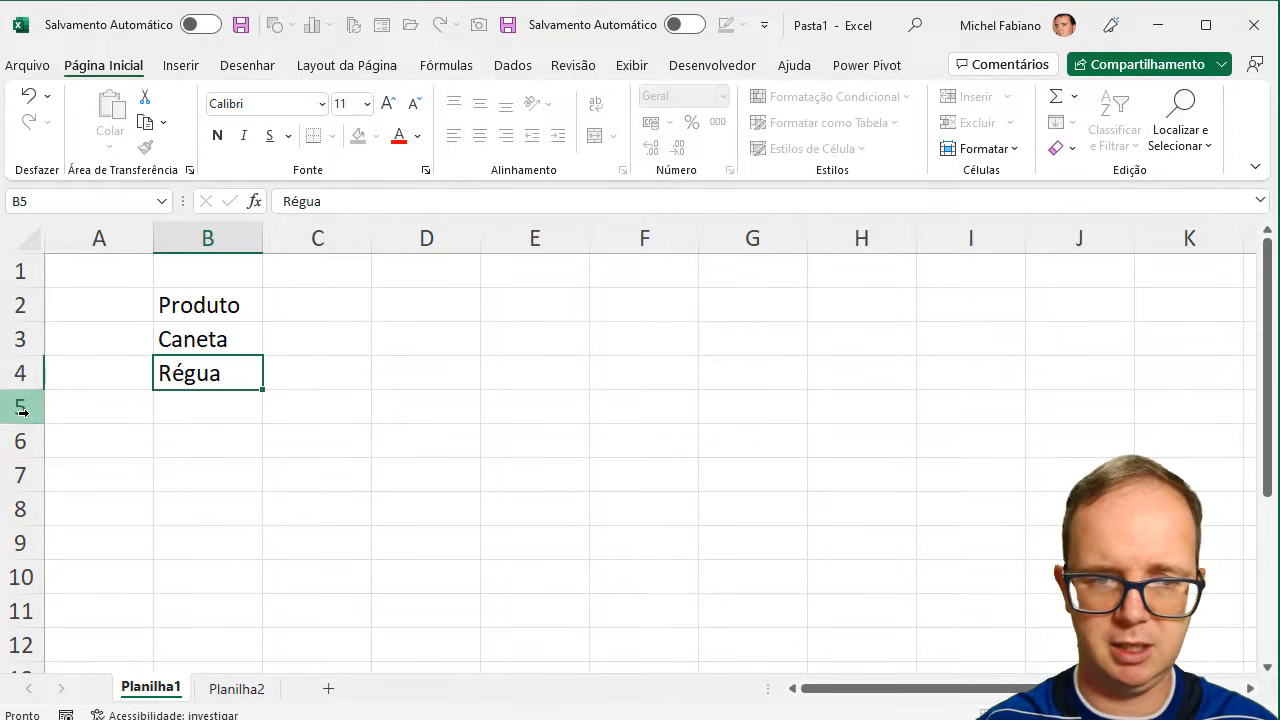
key("Return")
type("Lápis")
key("Return")
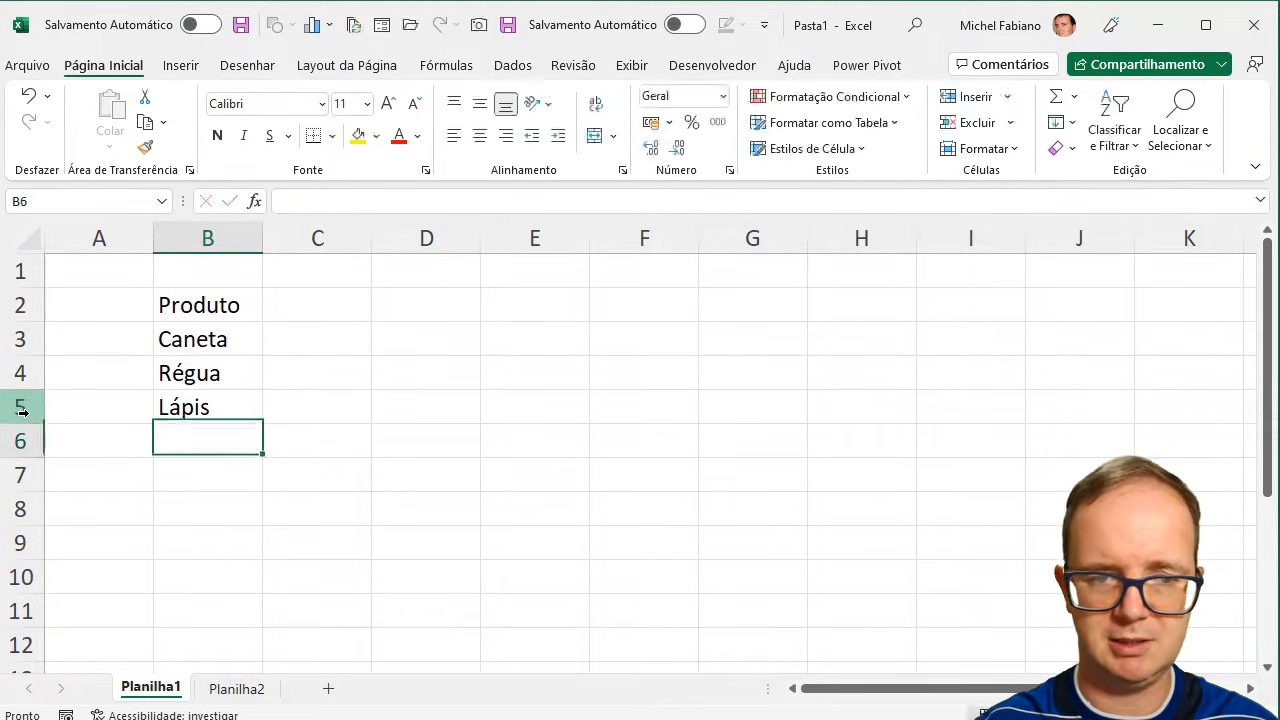
type("Cola")
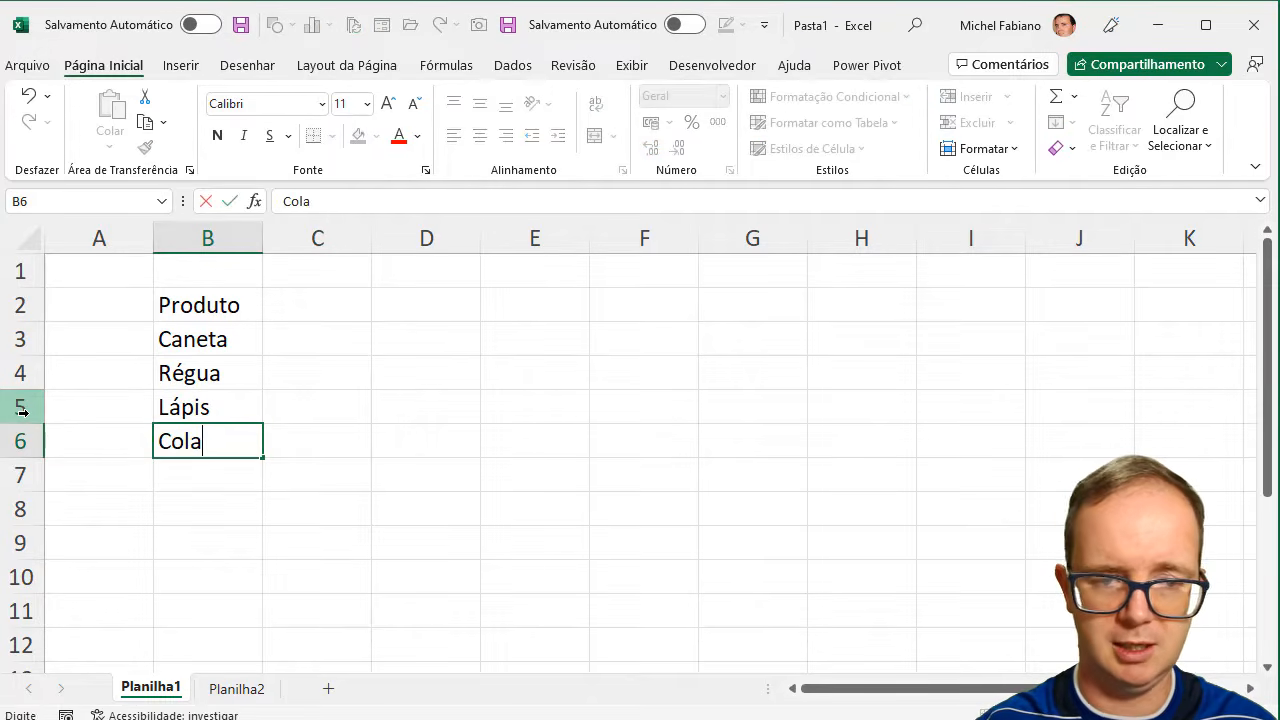
key("Return")
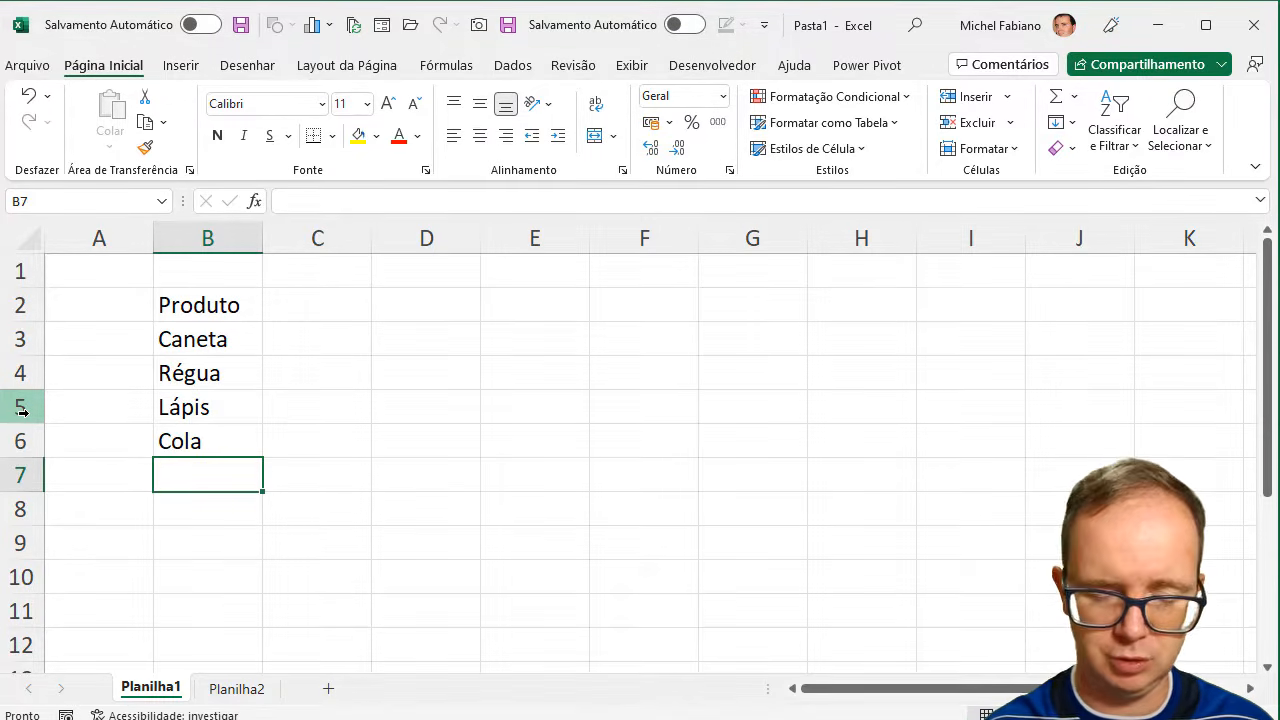
- Enter the column header "Custo" in cell C2, beside Produto
left_click(200, 239)
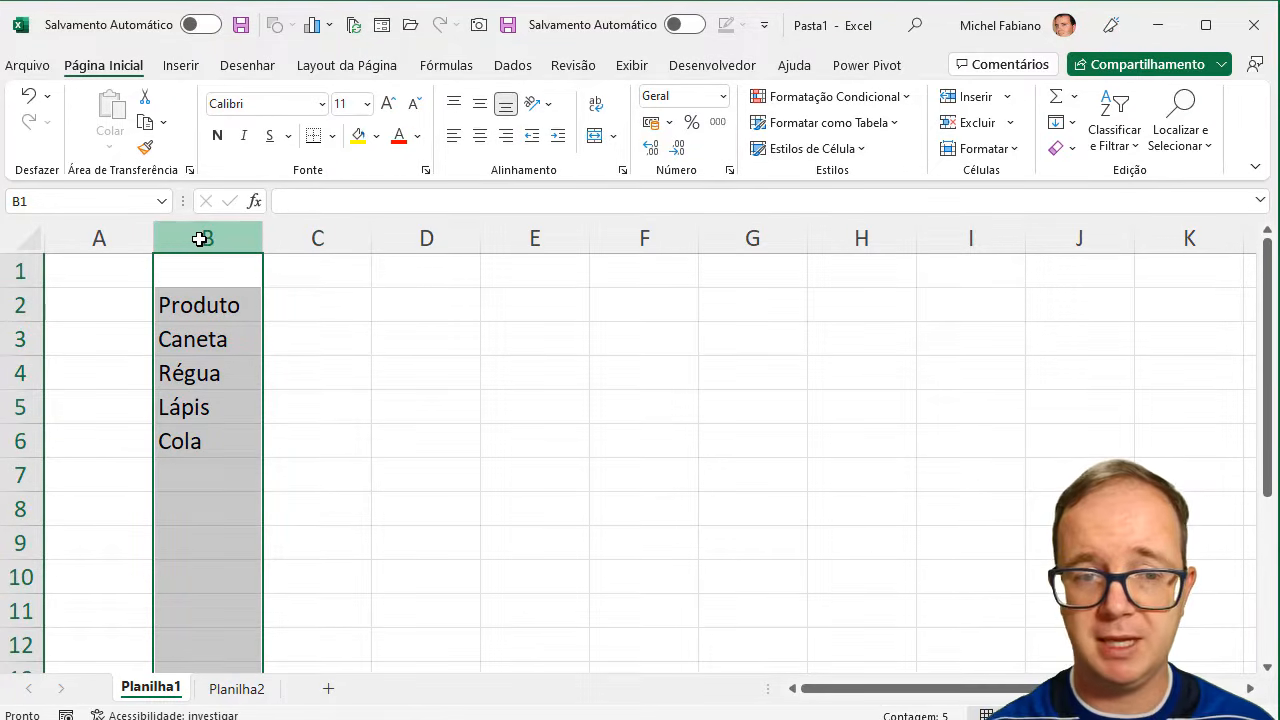
left_click(317, 304)
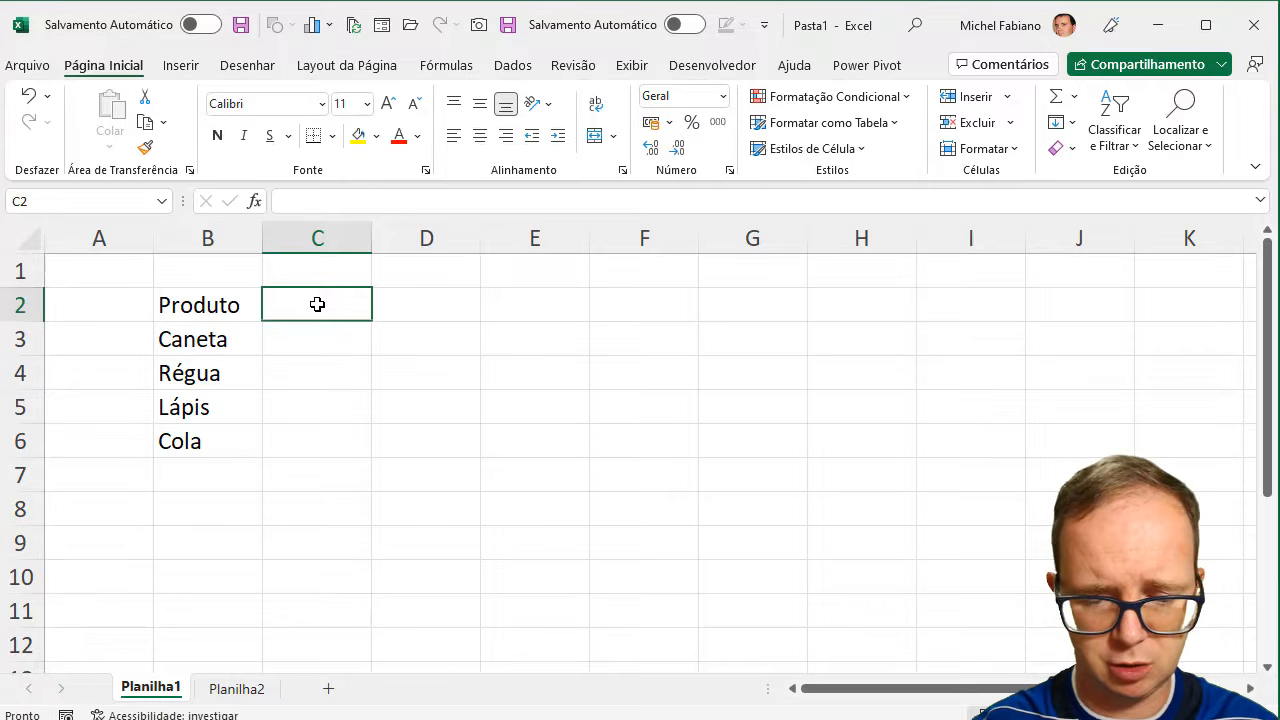
type("Custo")
key("Return")
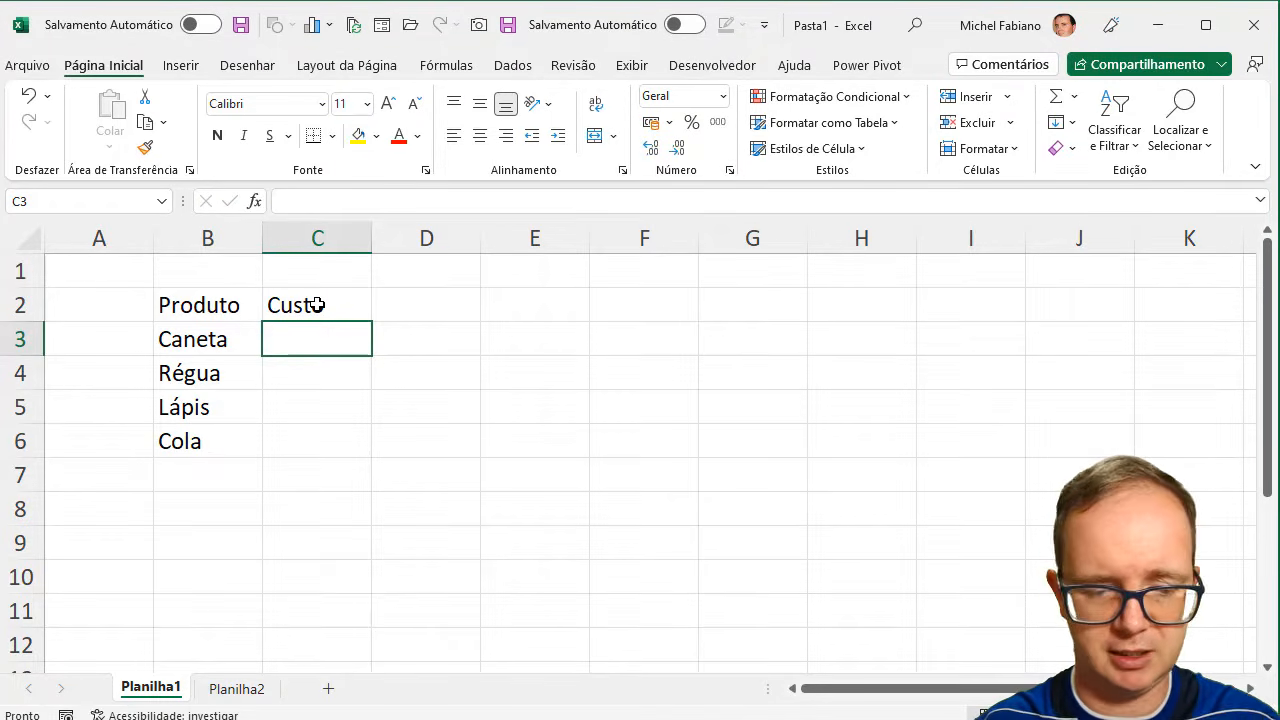
- Fill in the product costs in C3 to C6: Caneta 2,35, Régua 6,76, Lápis 1,99 and Cola 9,15
type("2,35")
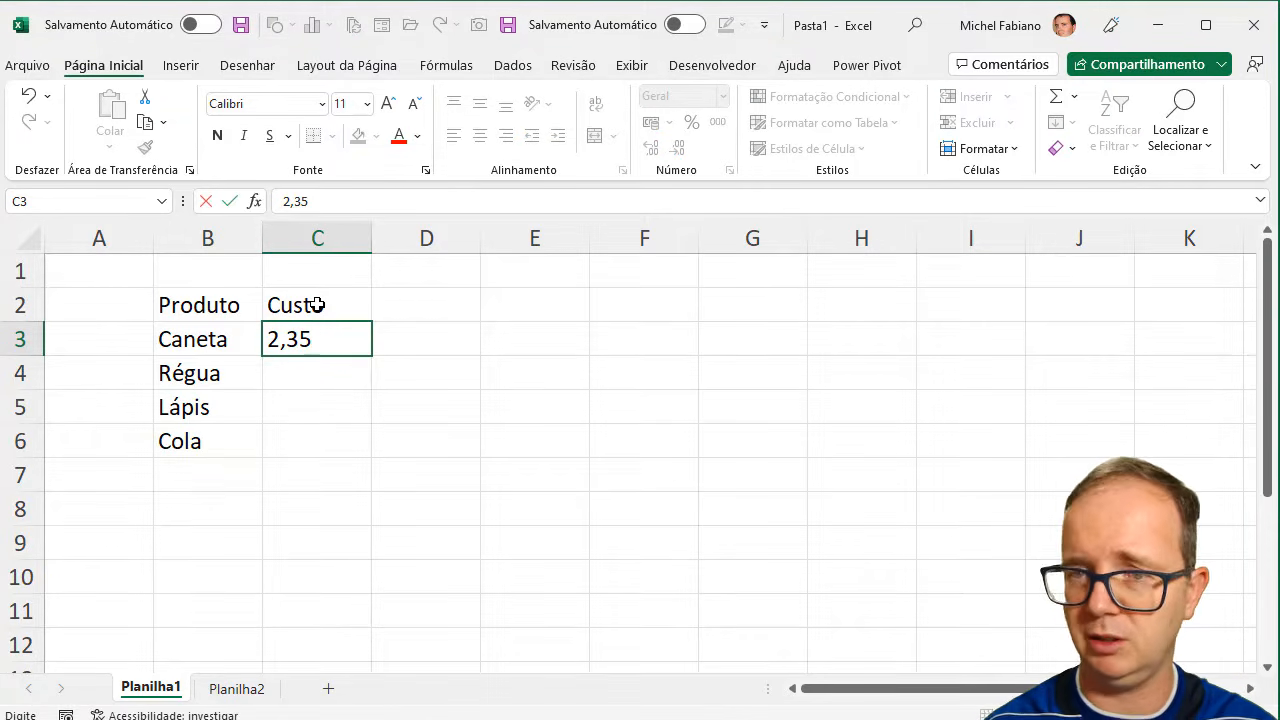
key("Return")
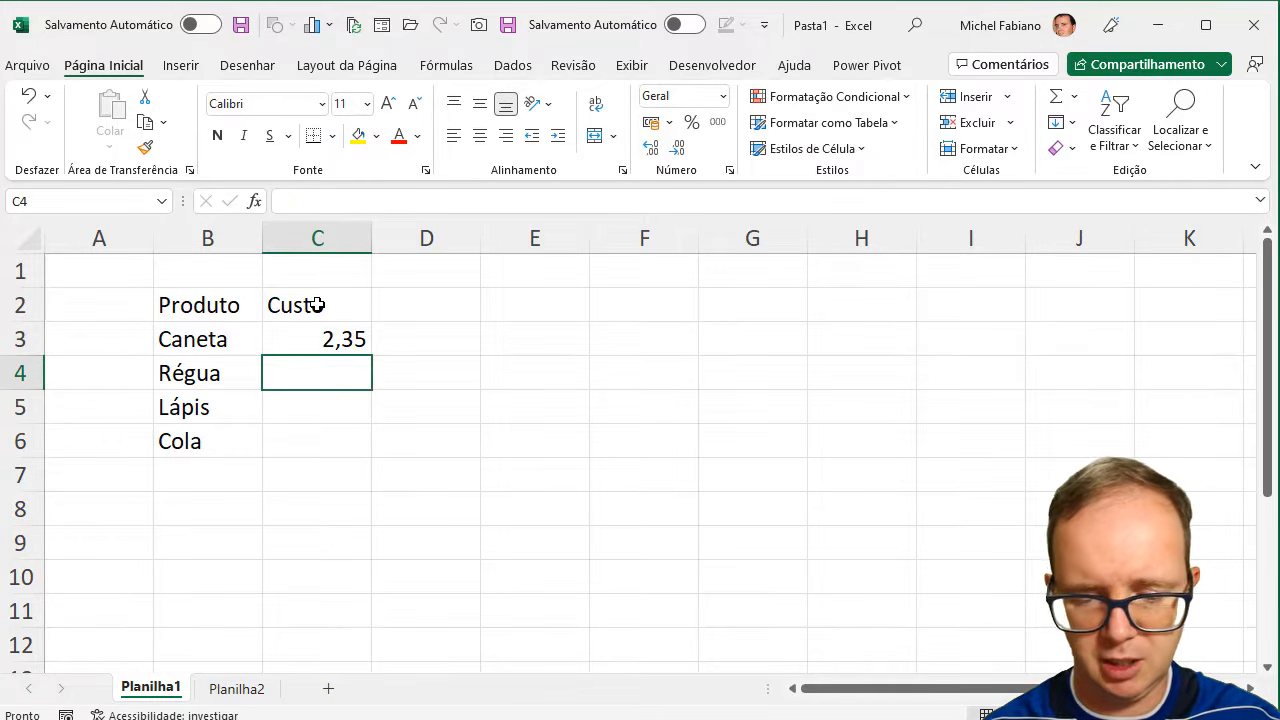
type("6,76")
key("Return")
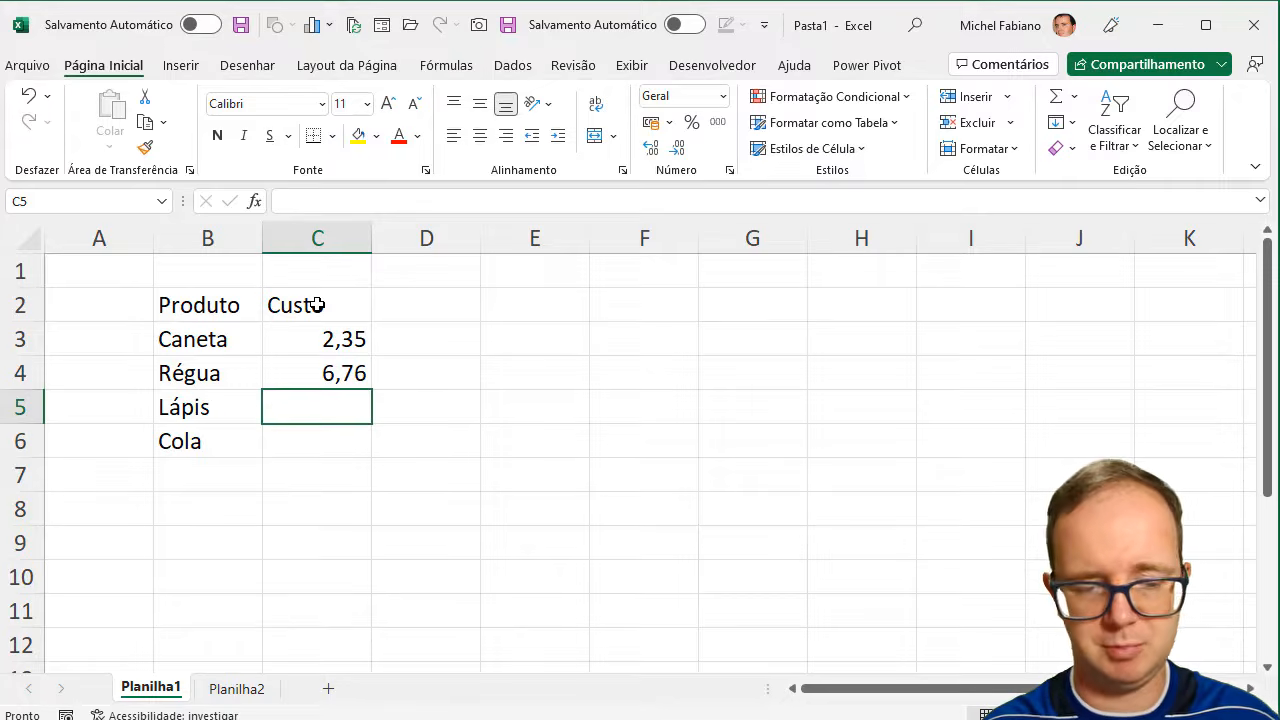
type("1,99")
key("Return")
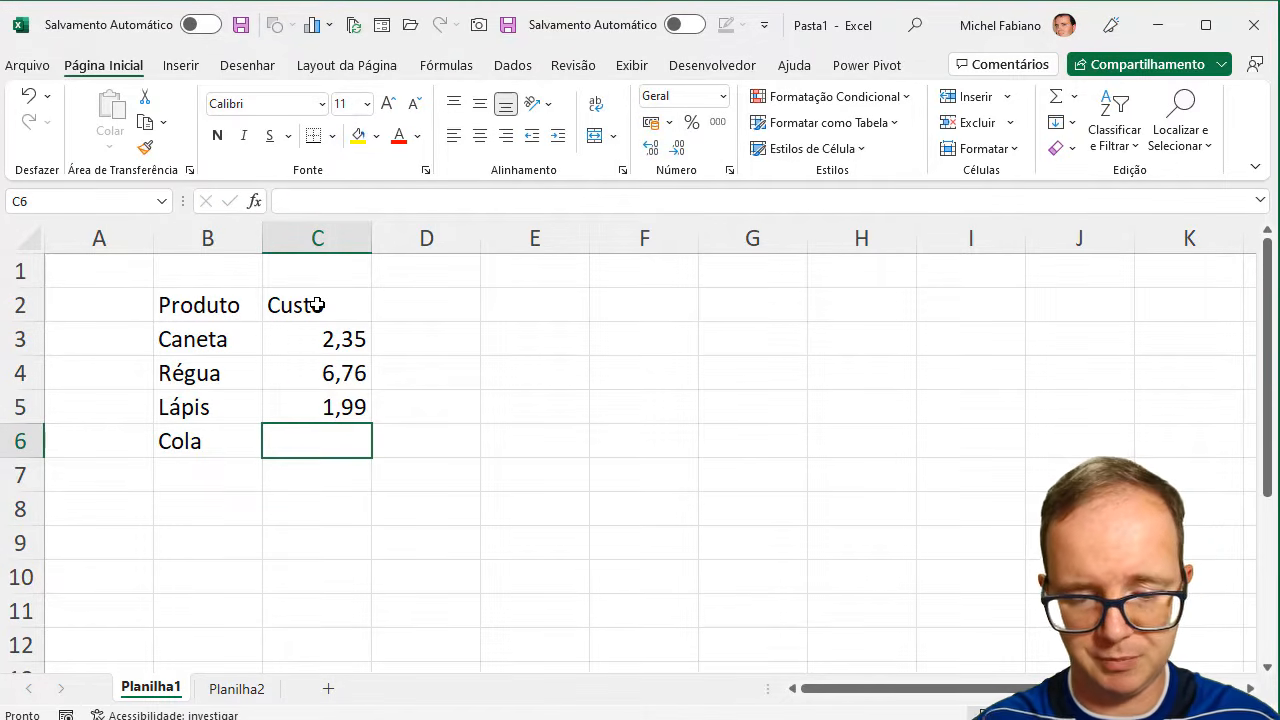
type("9,15")
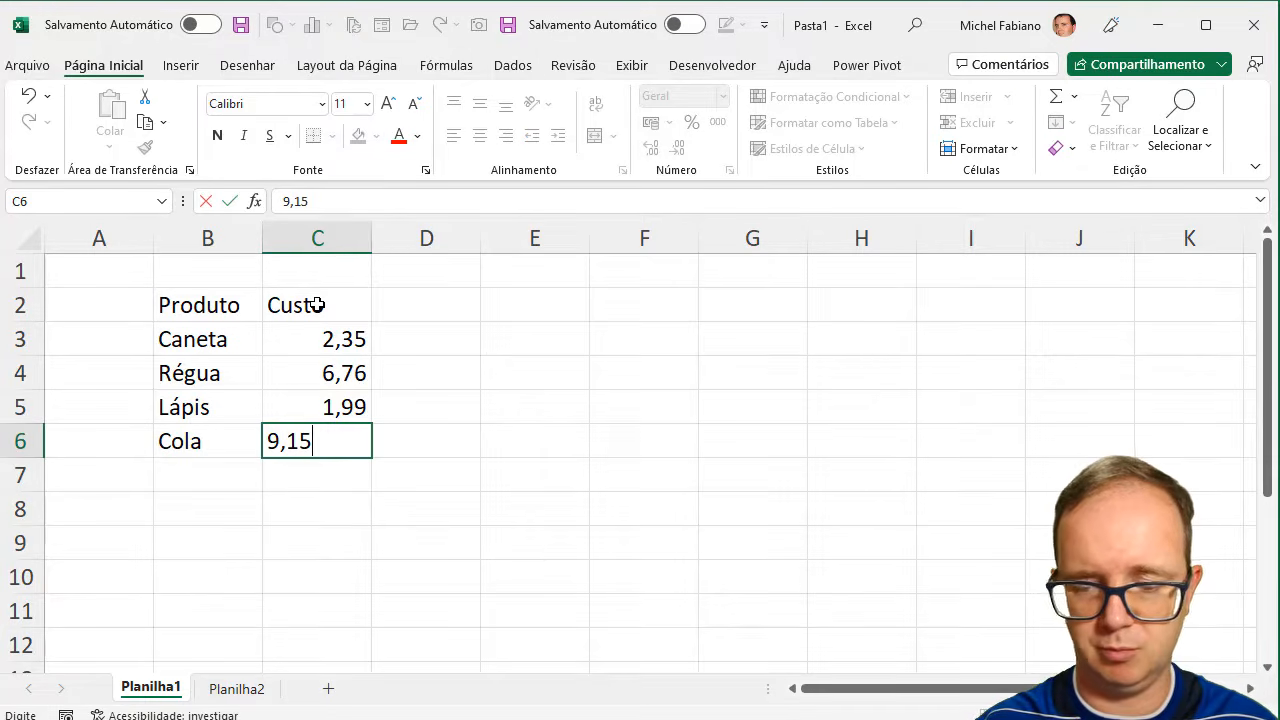
key("Return")
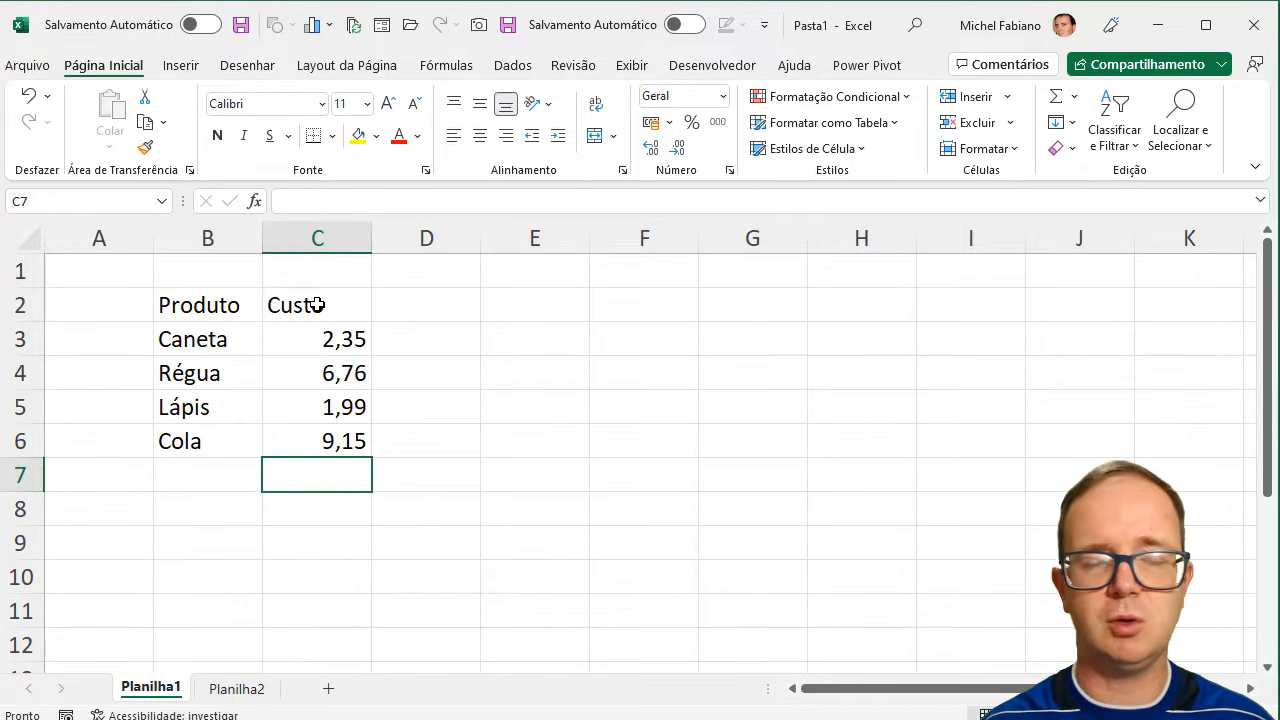
- Enter the column header "ML %" in cell D2, beside Custo
left_click(447, 301)
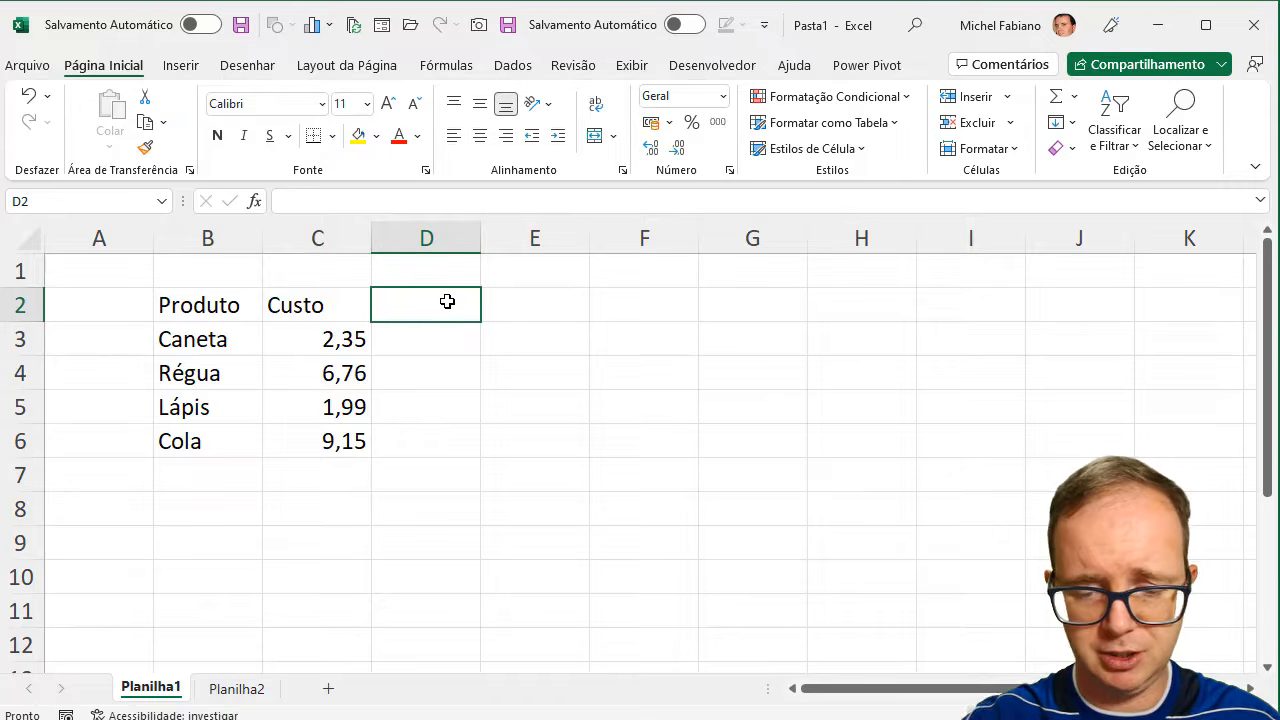
type("ML")
key("Return")
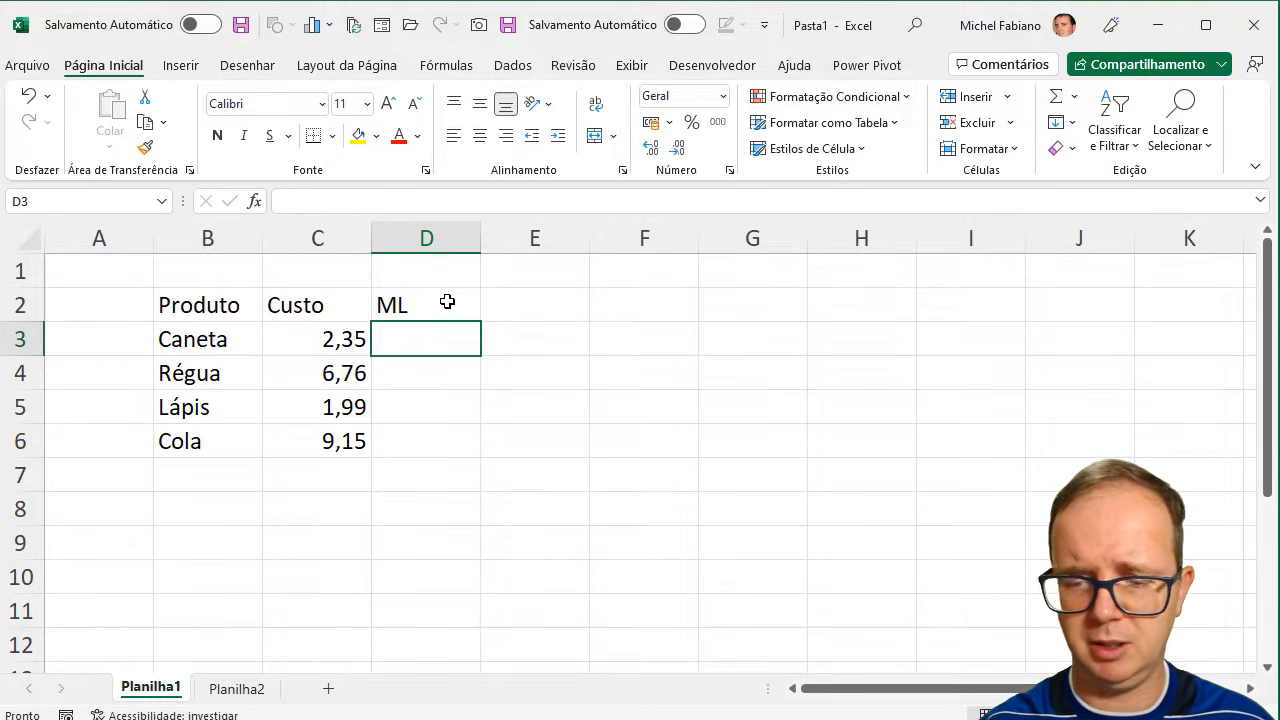
left_click(447, 301)
type("ML %")
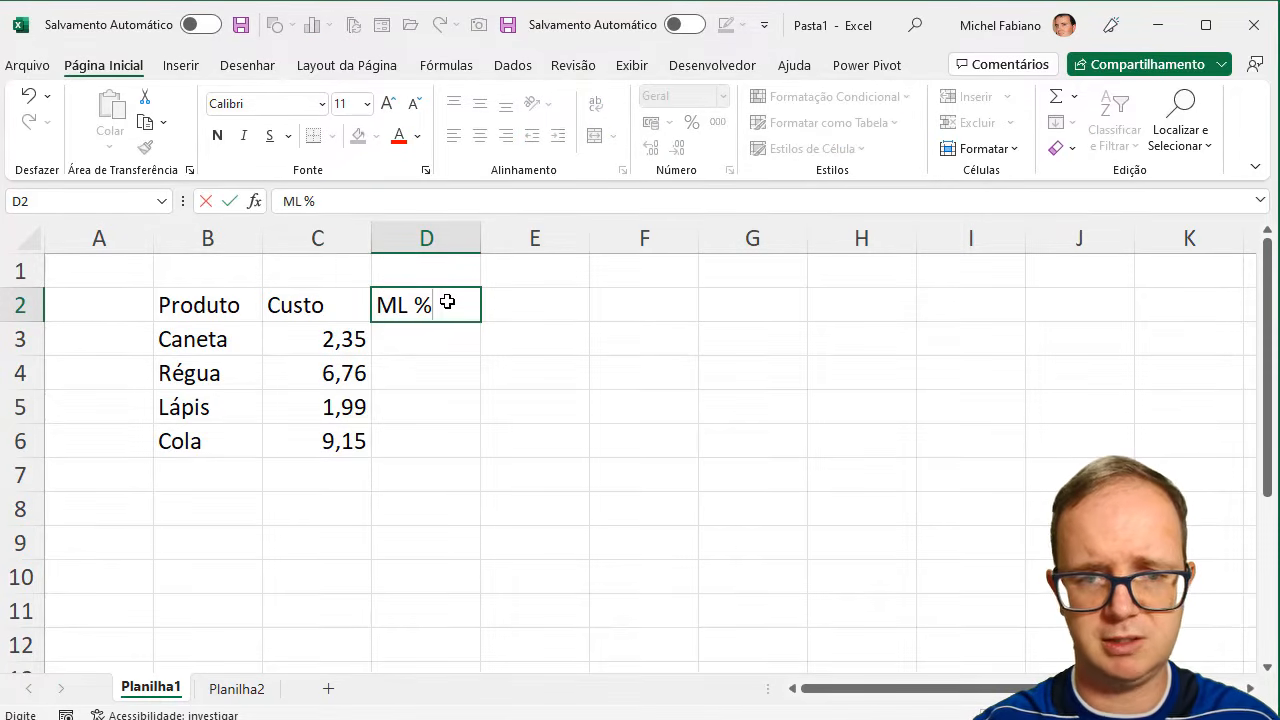
key("Return")
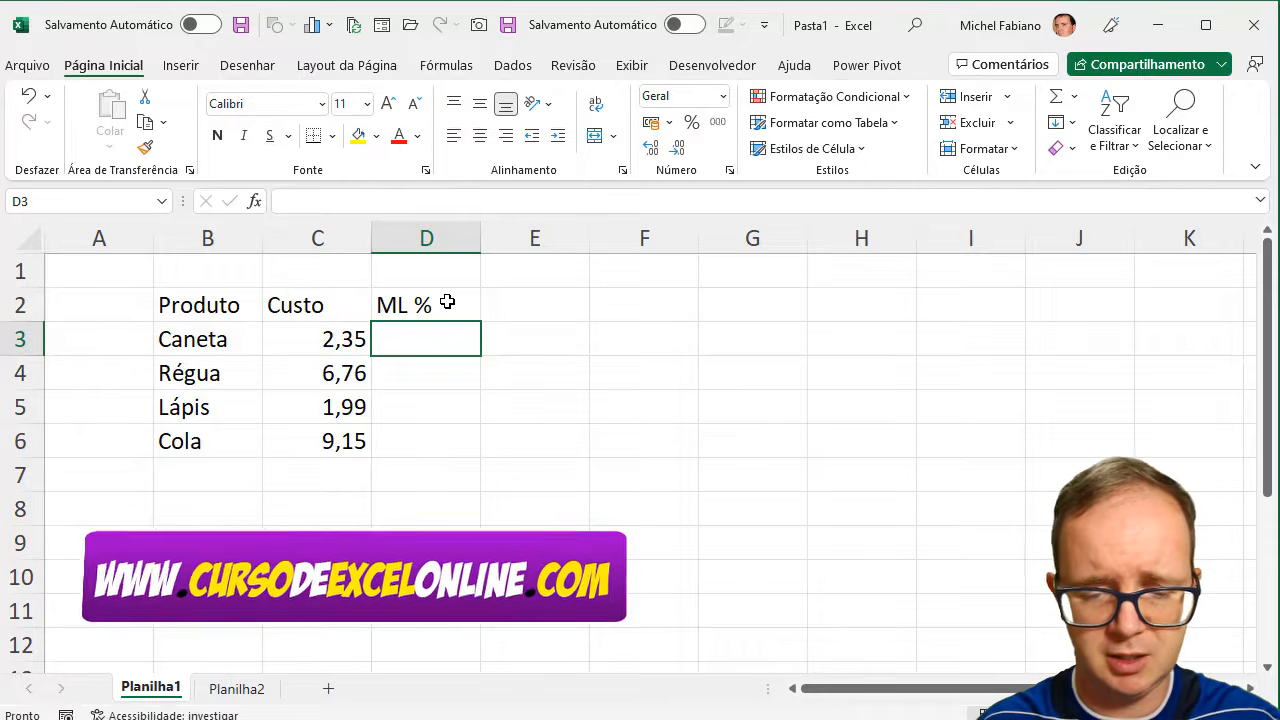
- Fill in the ML % values in D3 to D6: Caneta 55%, Régua 70%, Lápis 45% and Cola 35%
type("55%")
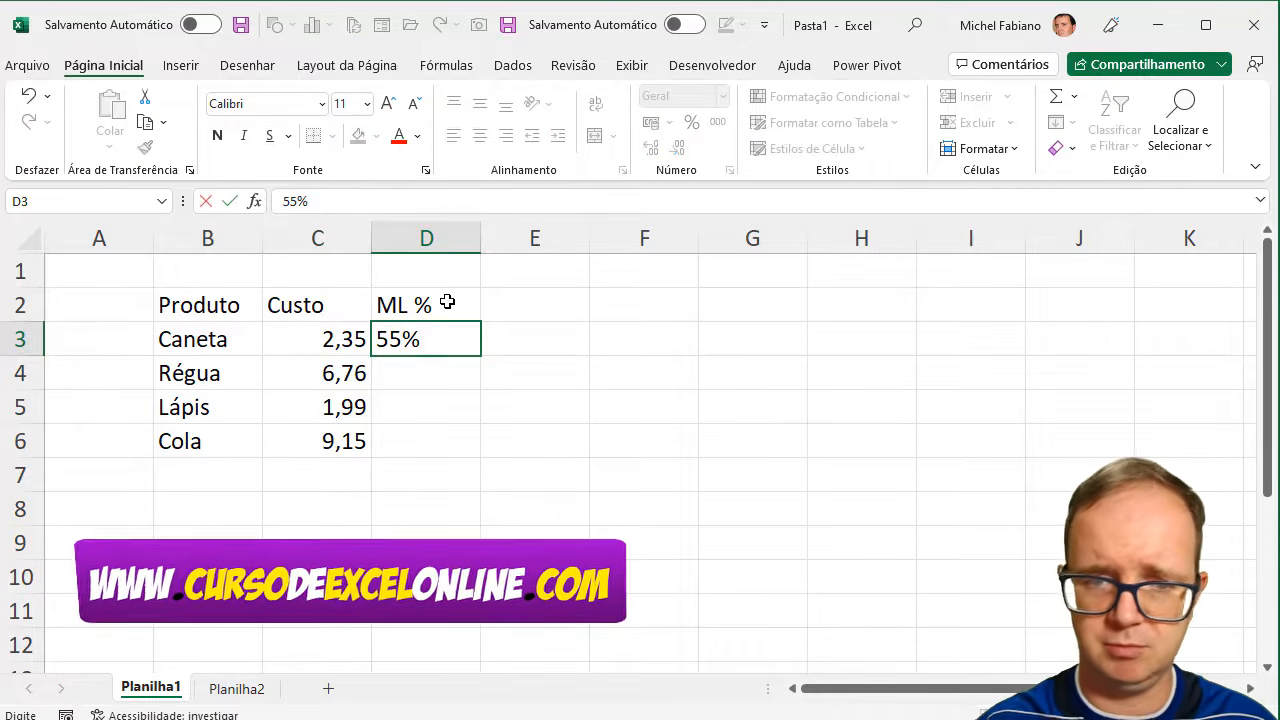
key("Return")
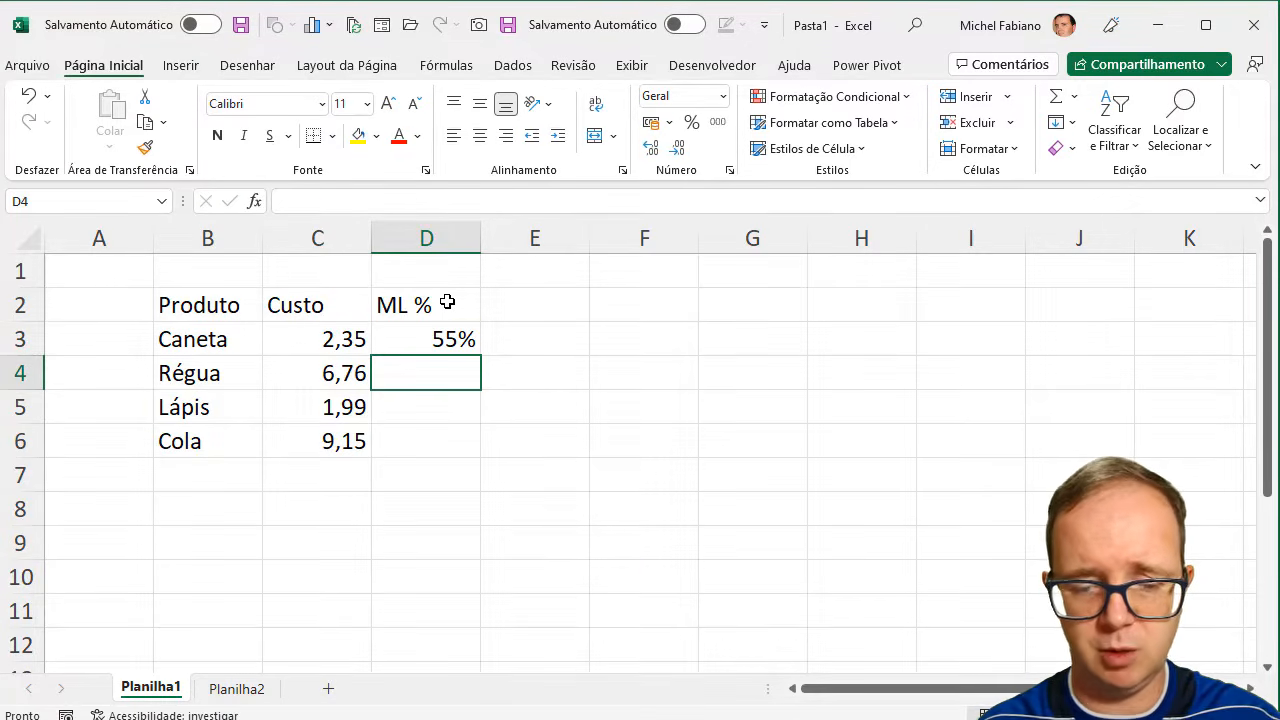
type("70%")
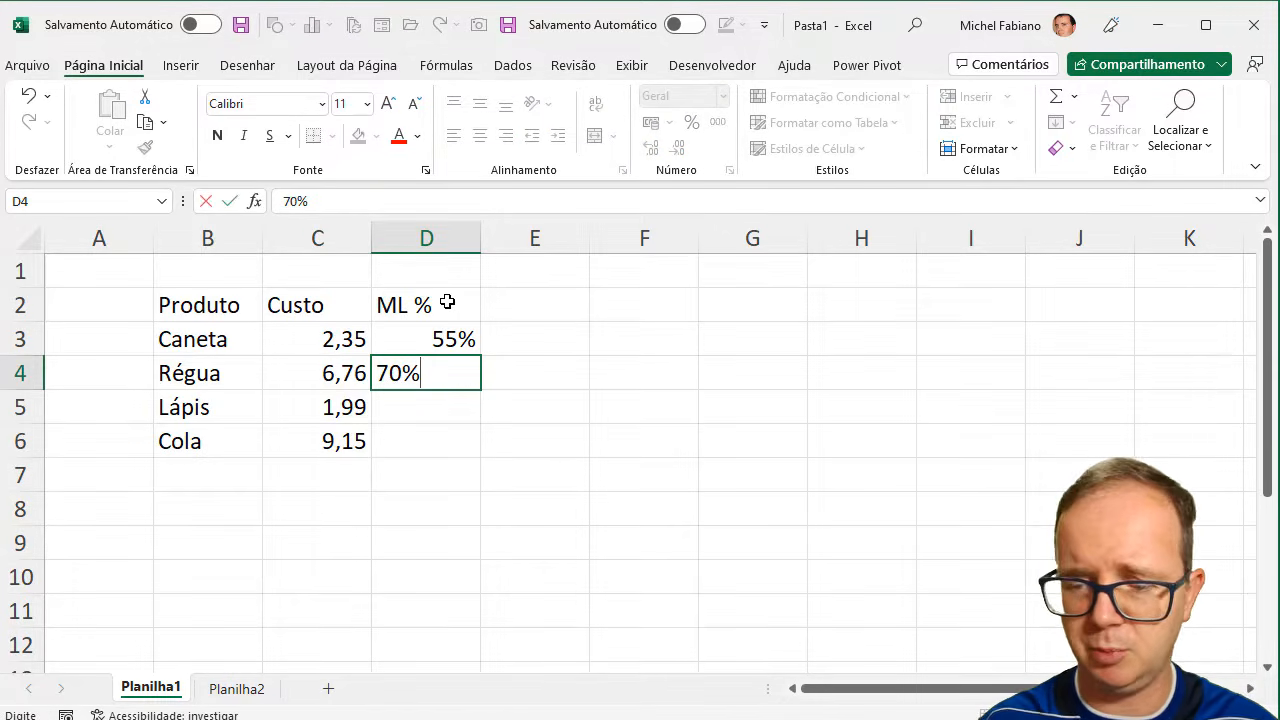
key("Return")
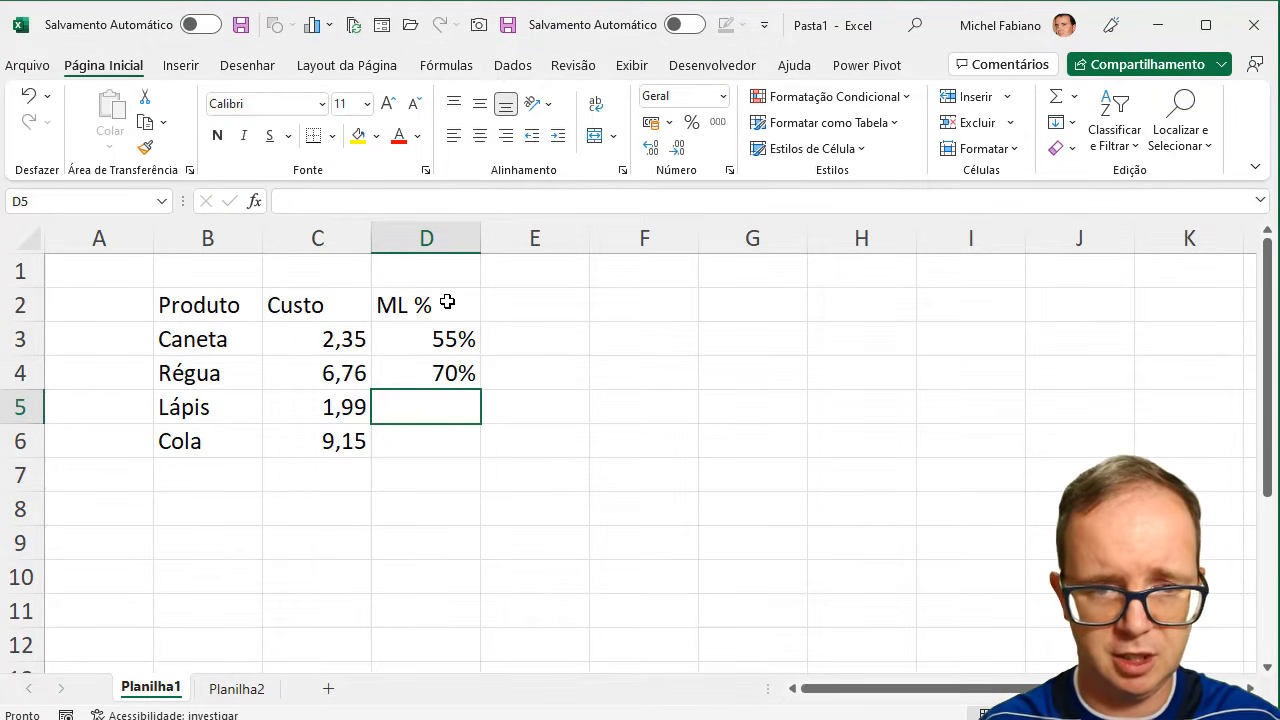
type("45%")
key("Return")
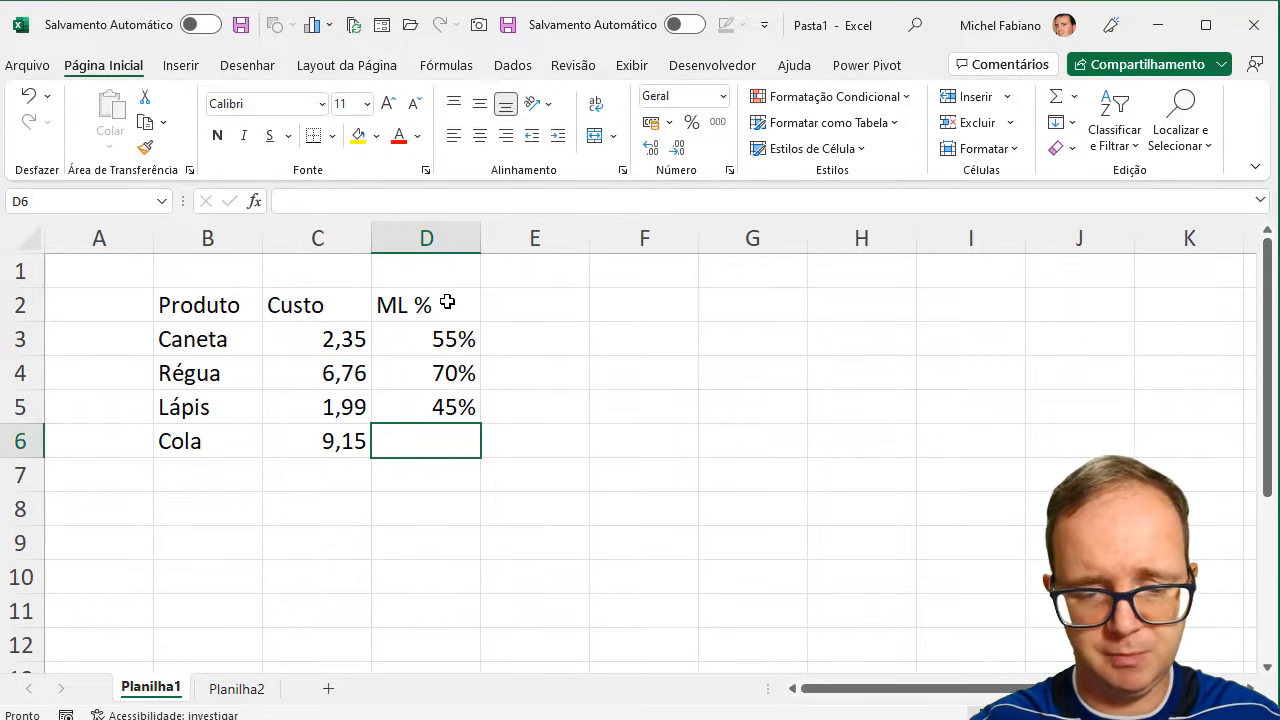
type("35%")
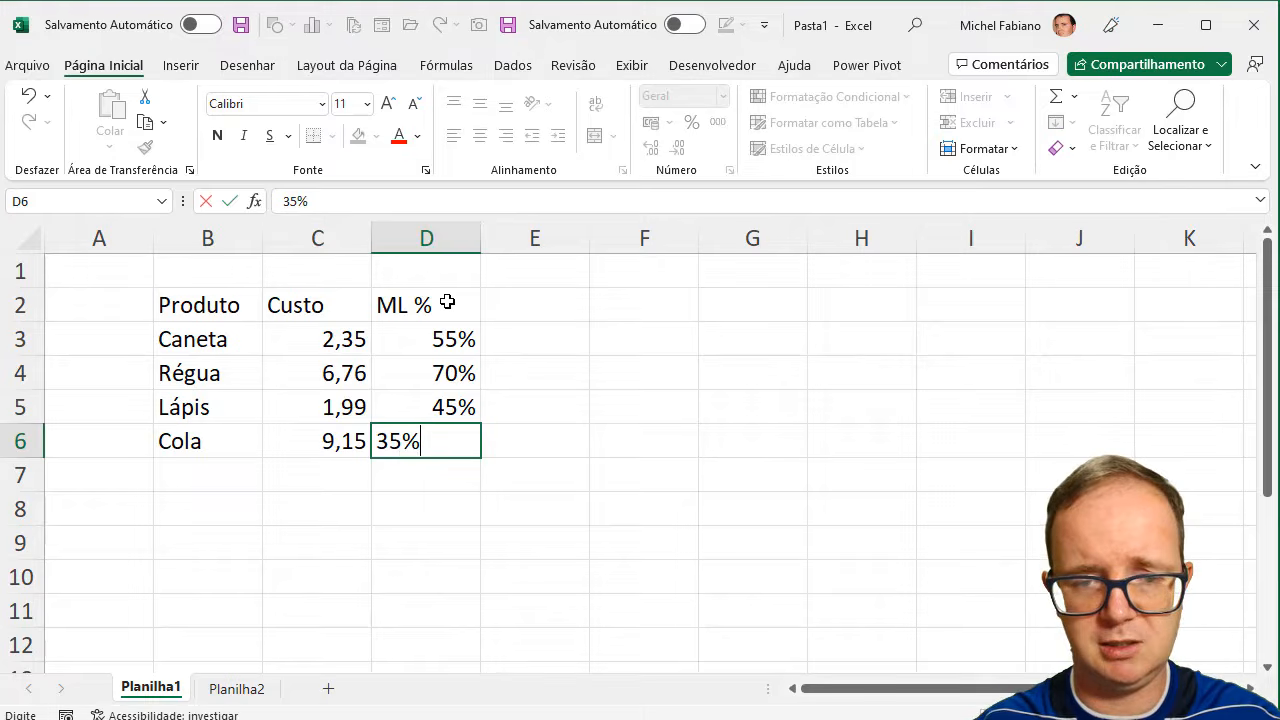
key("Return")
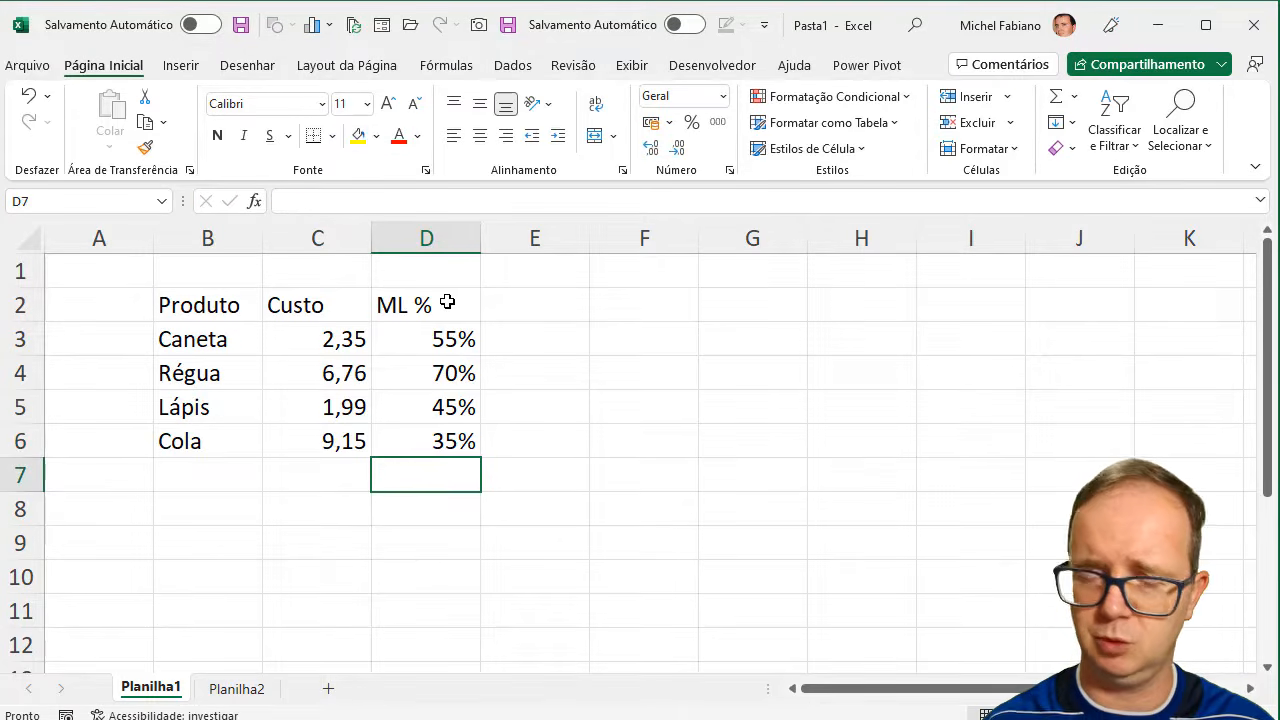
- Enter the column header "Preço Venda" in cell E2, beside ML %, and widen column E to fit it
left_click(506, 306)
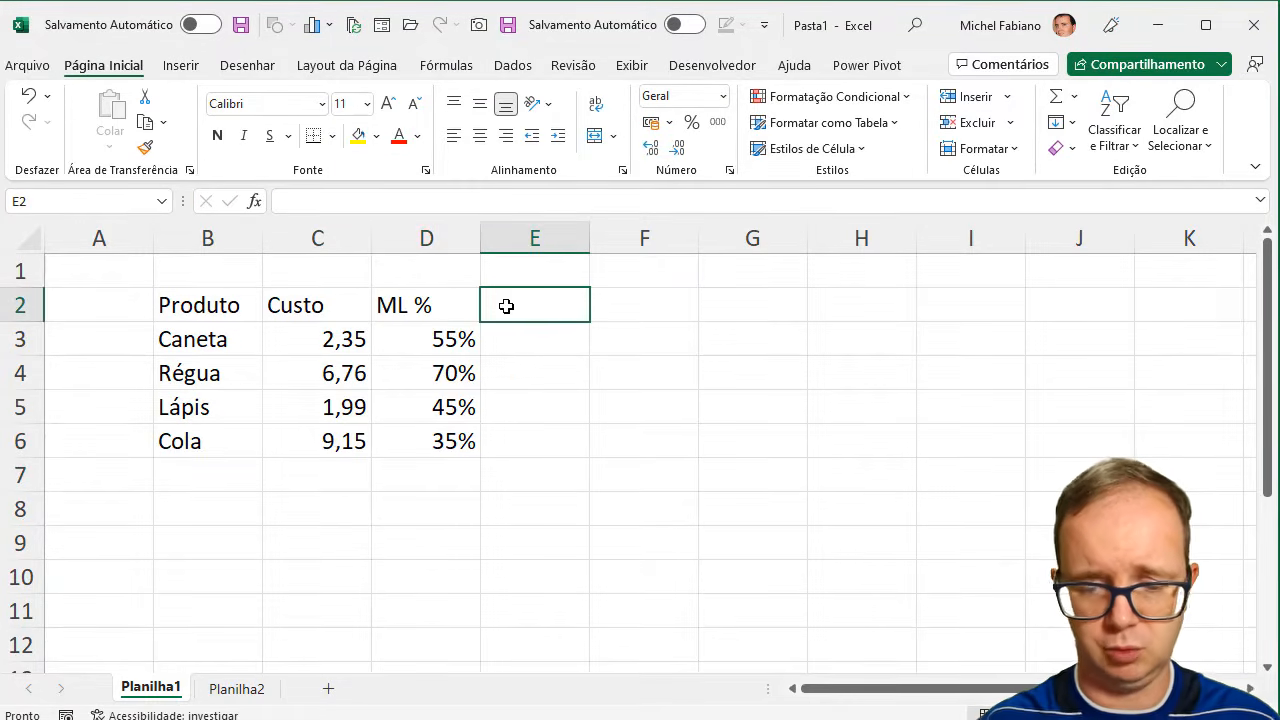
type("Preço F")
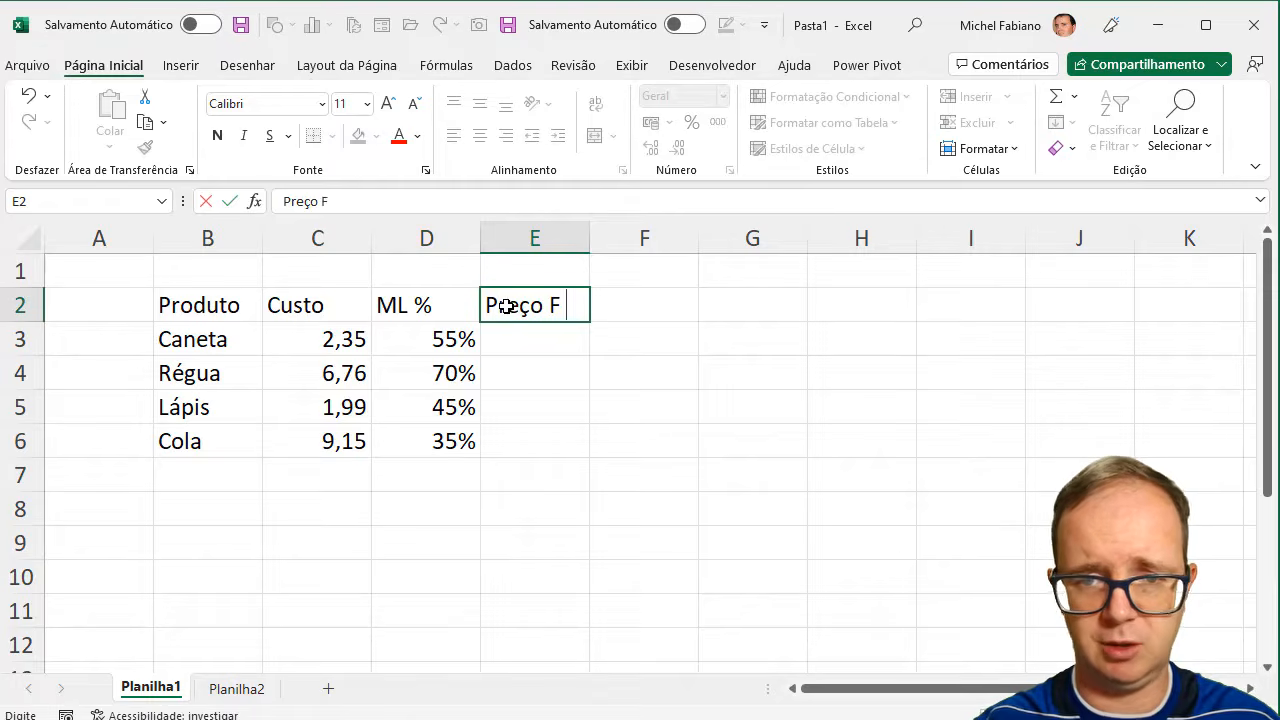
type("in")
key("BackSpace")
key("BackSpace")
key("BackSpace")
type("enda")
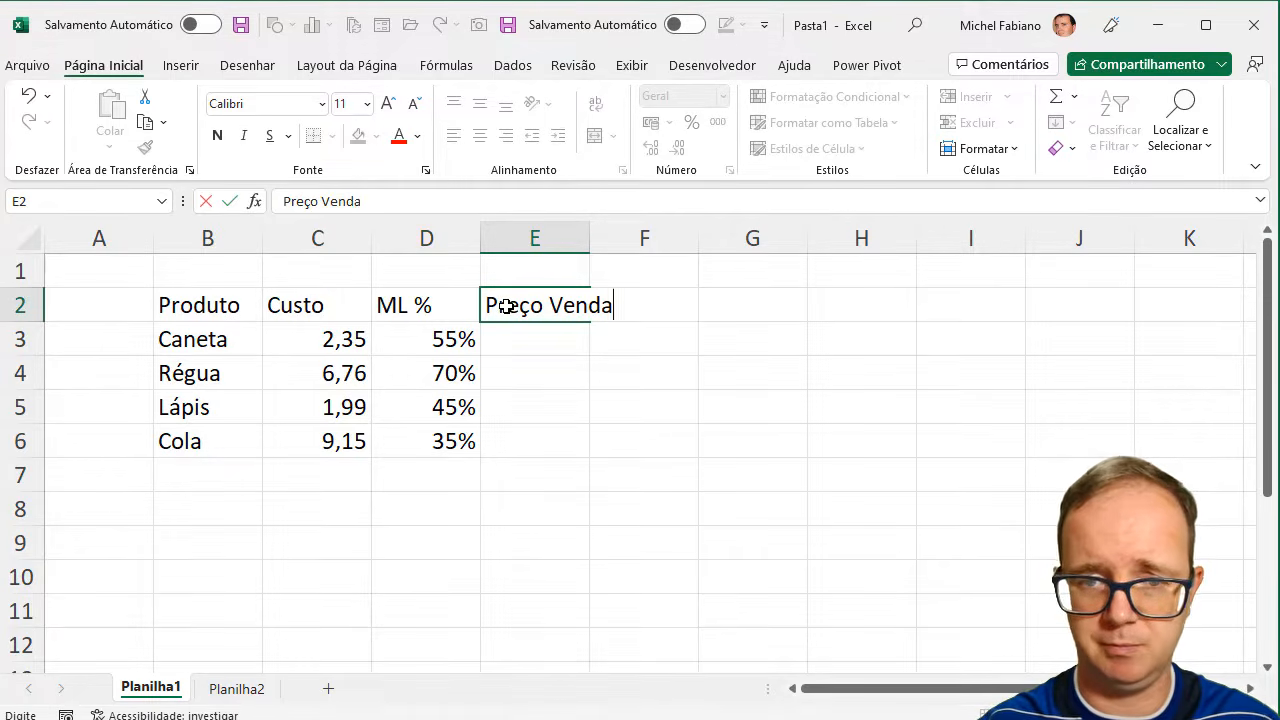
key("Return")
left_click_drag(591, 237, 636, 243)
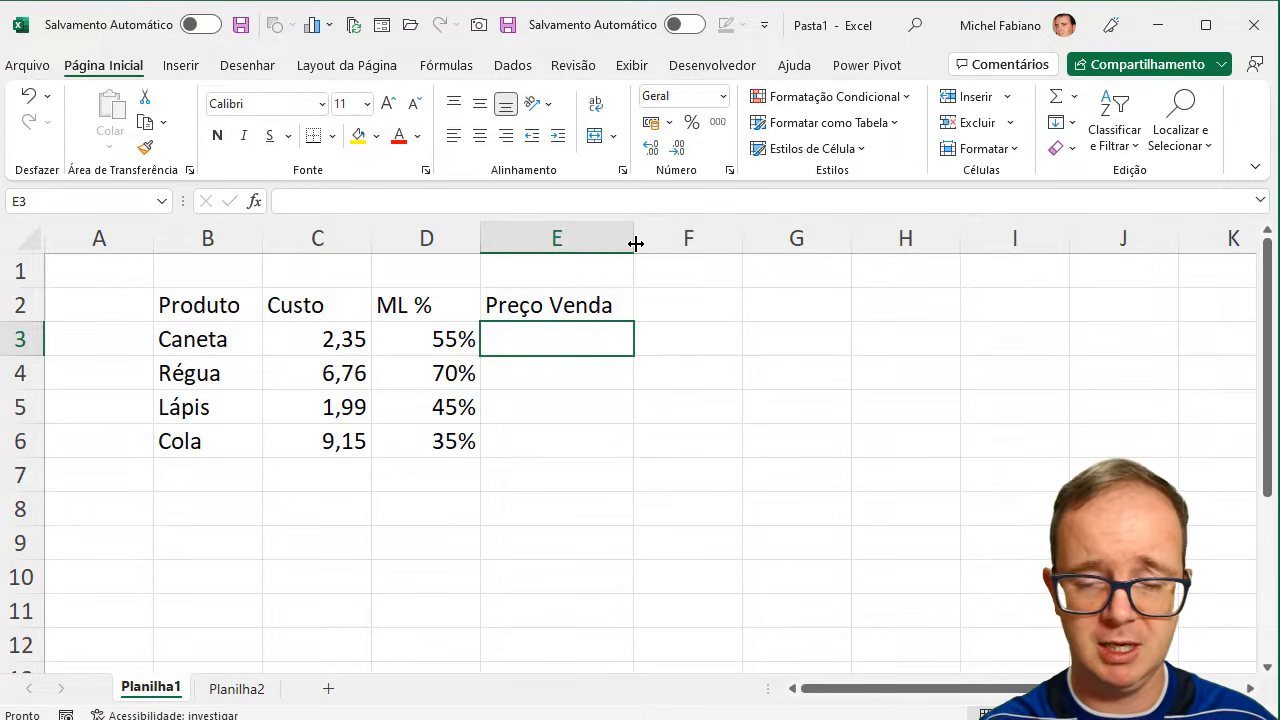
- Enter the selling price formula =C3*D3+C3 in cell E3 for Caneta
type("=")
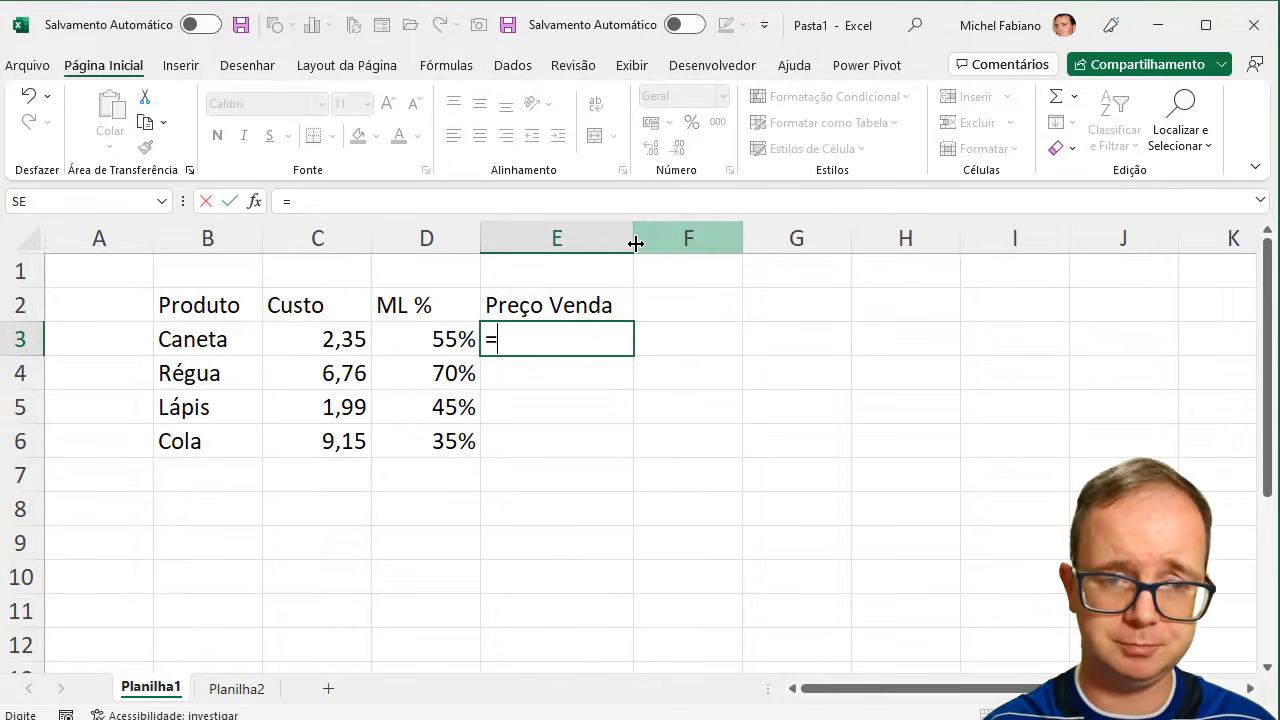
left_click(319, 336)
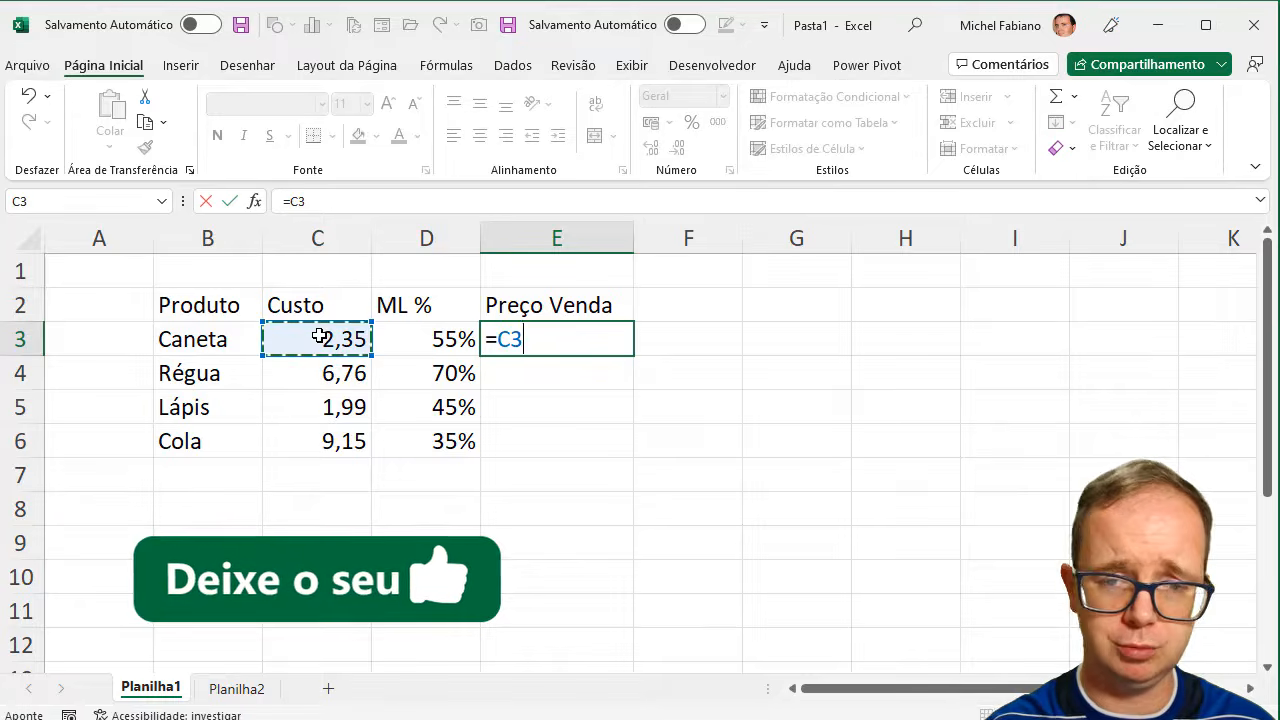
type("*")
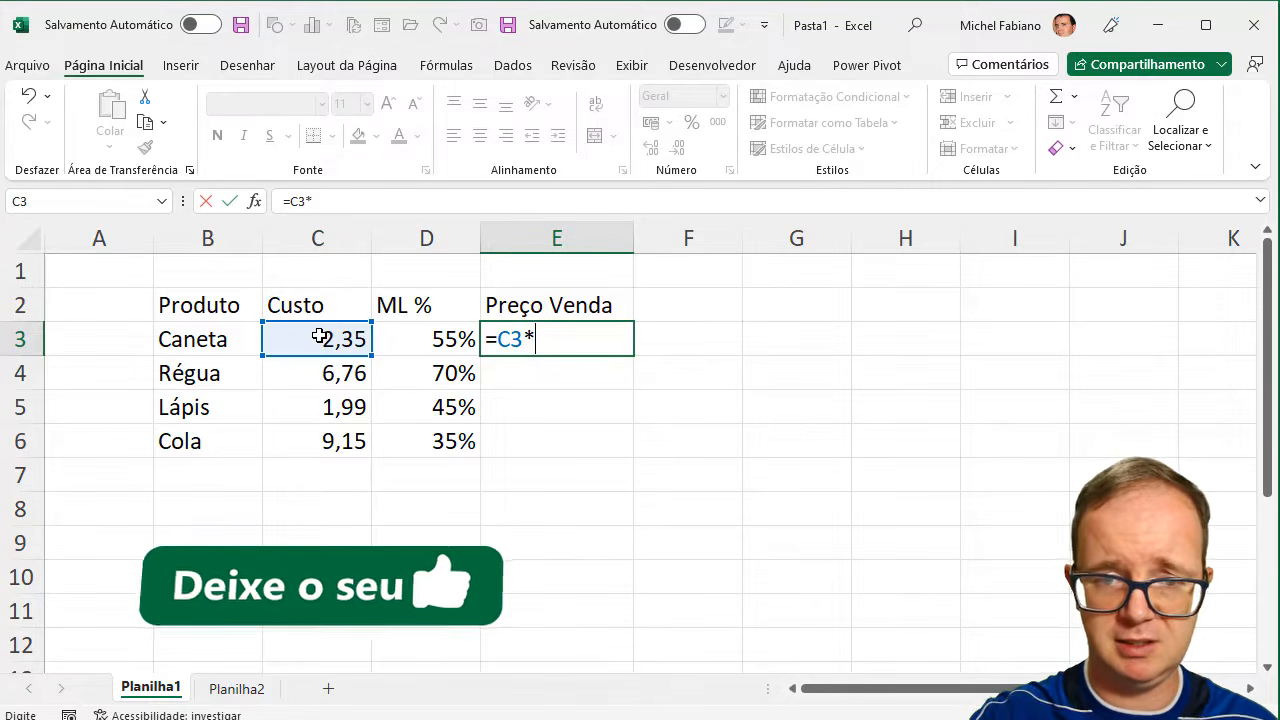
left_click(406, 329)
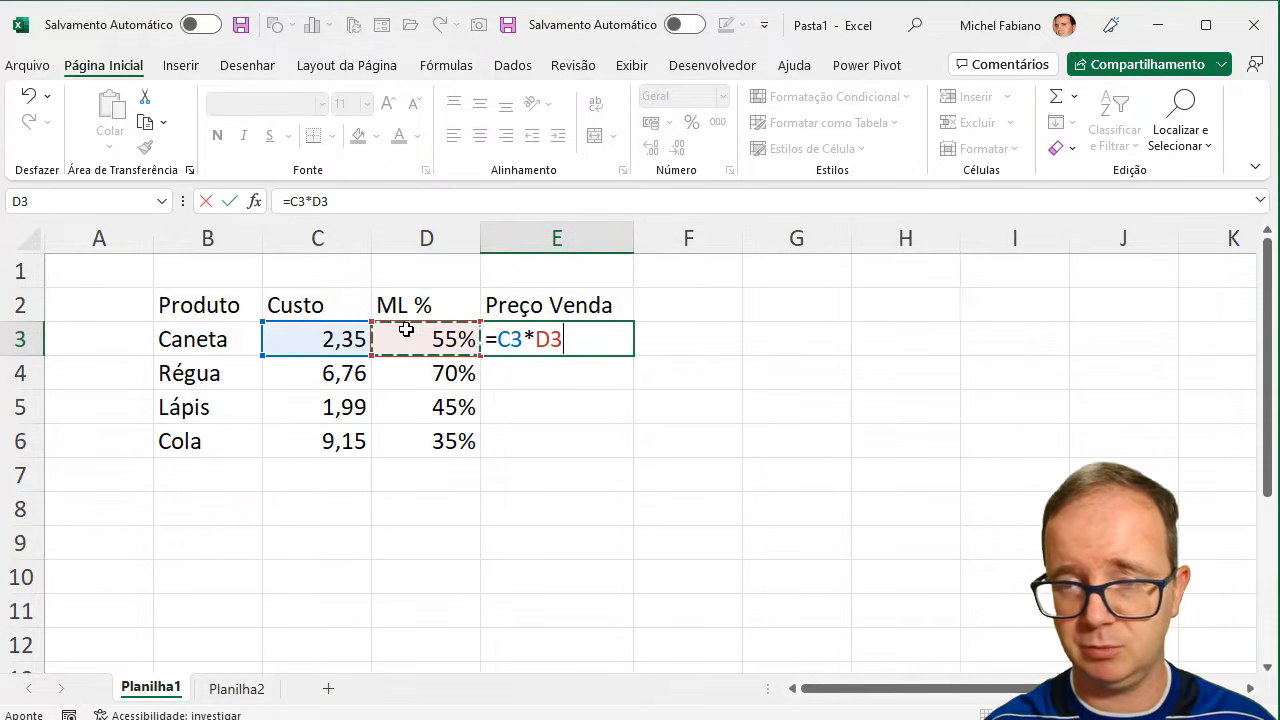
type("+")
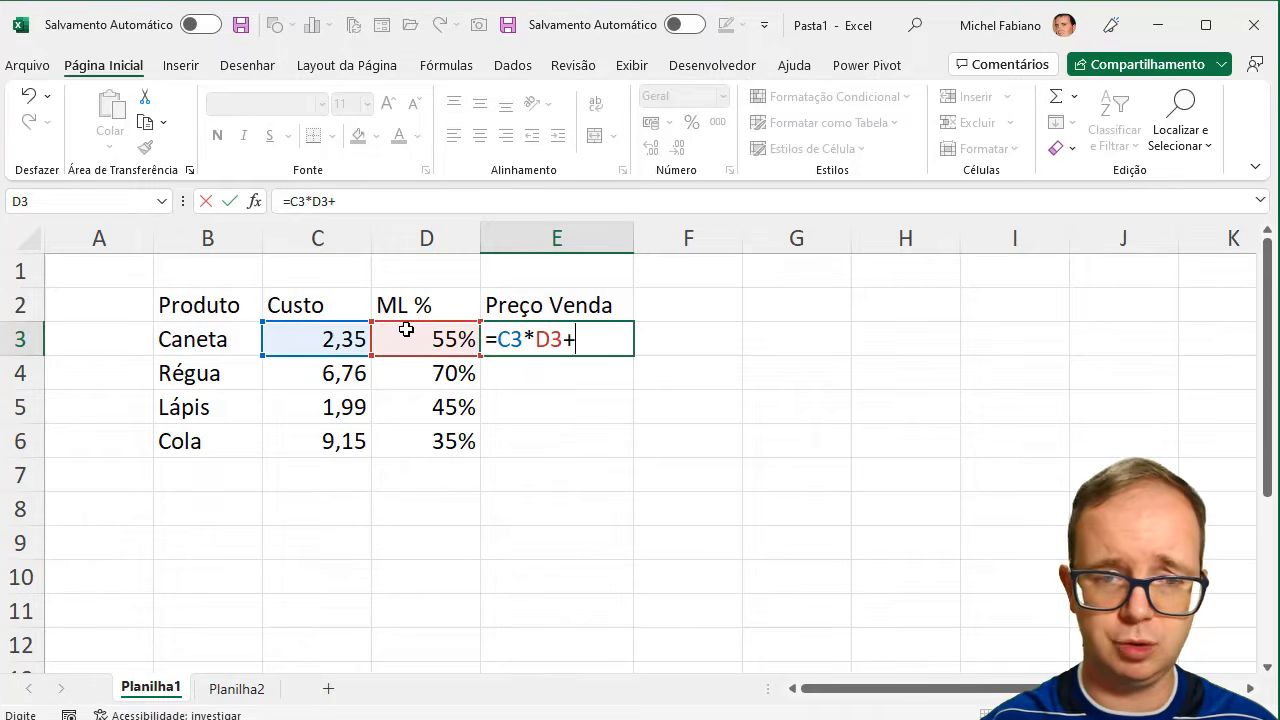
left_click(322, 342)
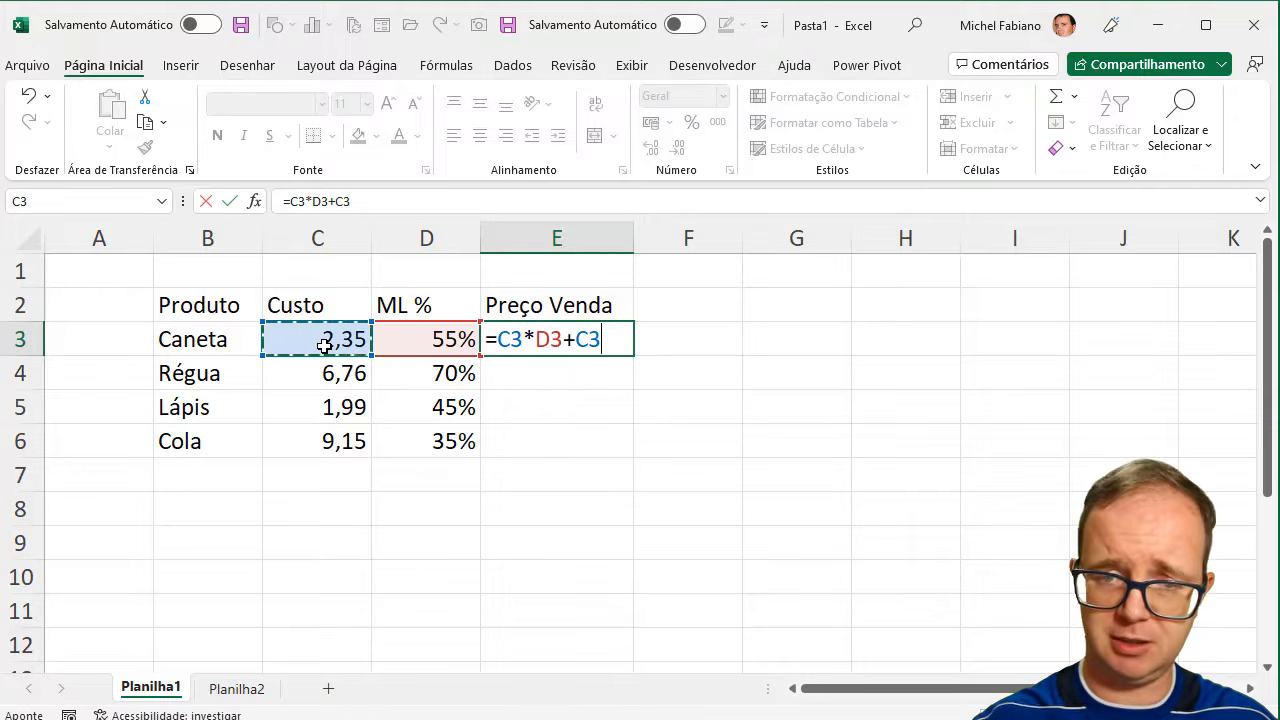
key("Return")
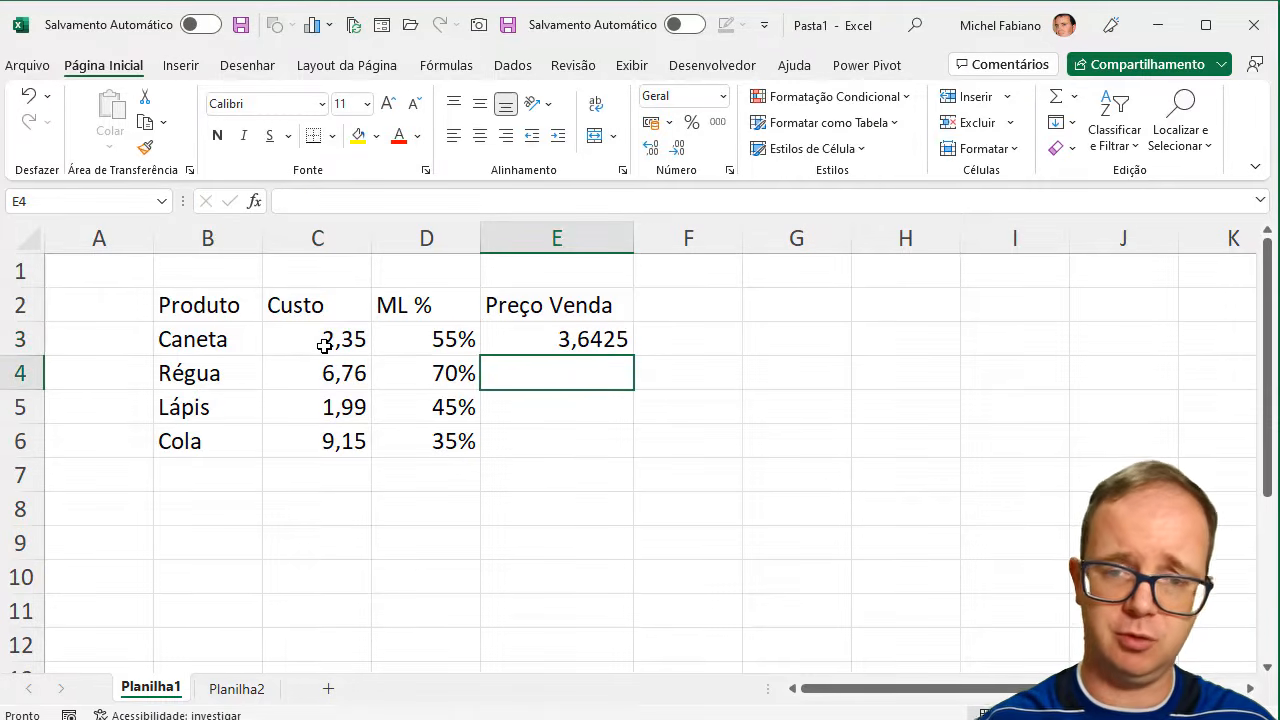
- Fill the E3 price formula down to E6 and format E3:E6 with the R$ accounting number format
left_click(609, 339)
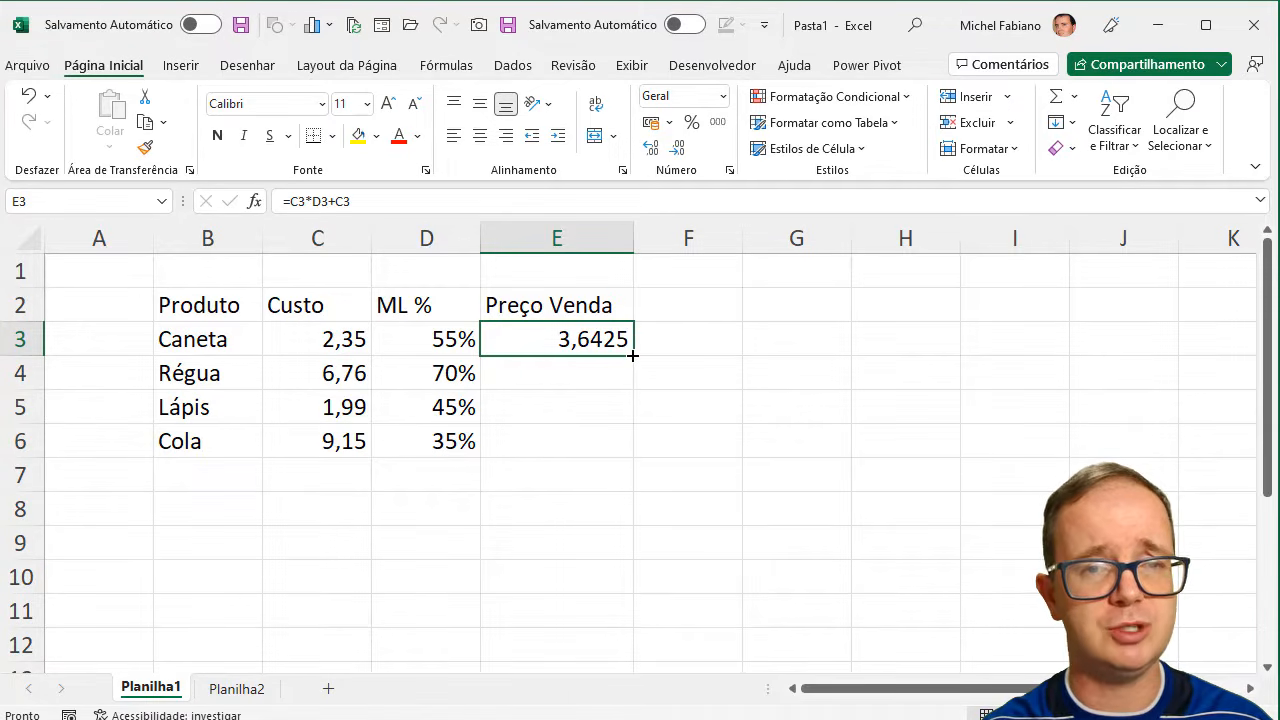
double_click(632, 355)
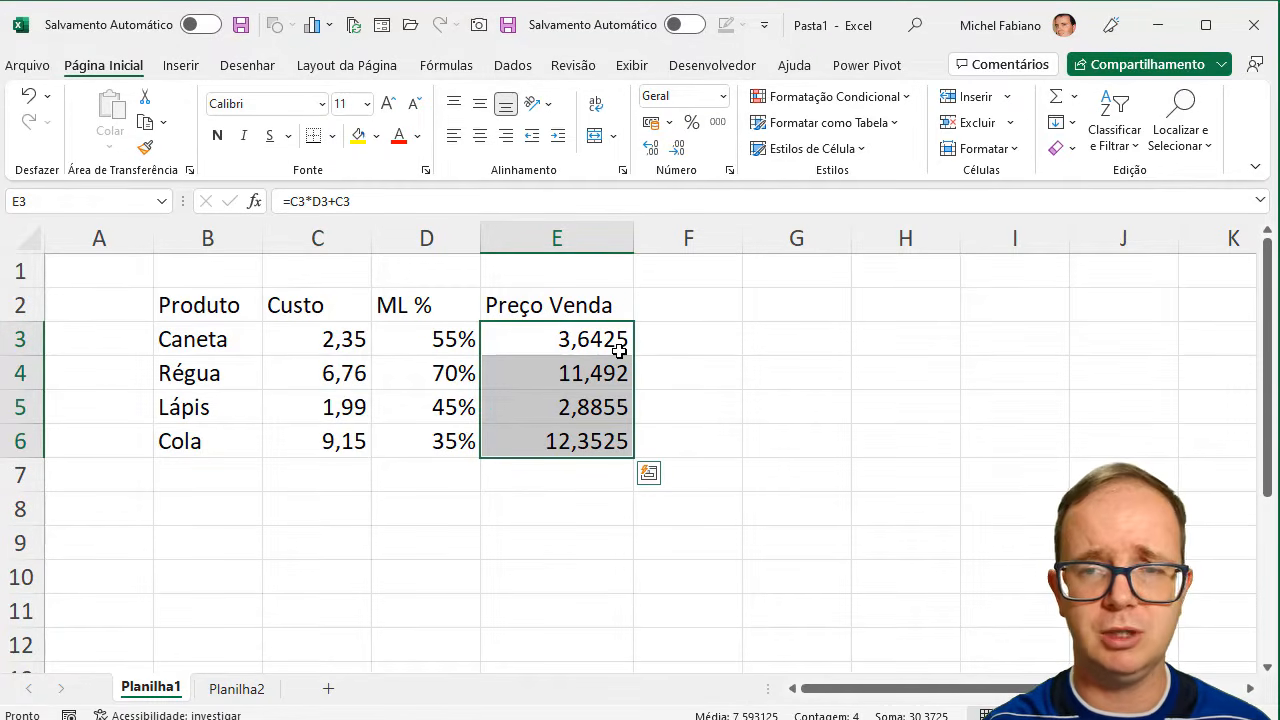
left_click(650, 123)
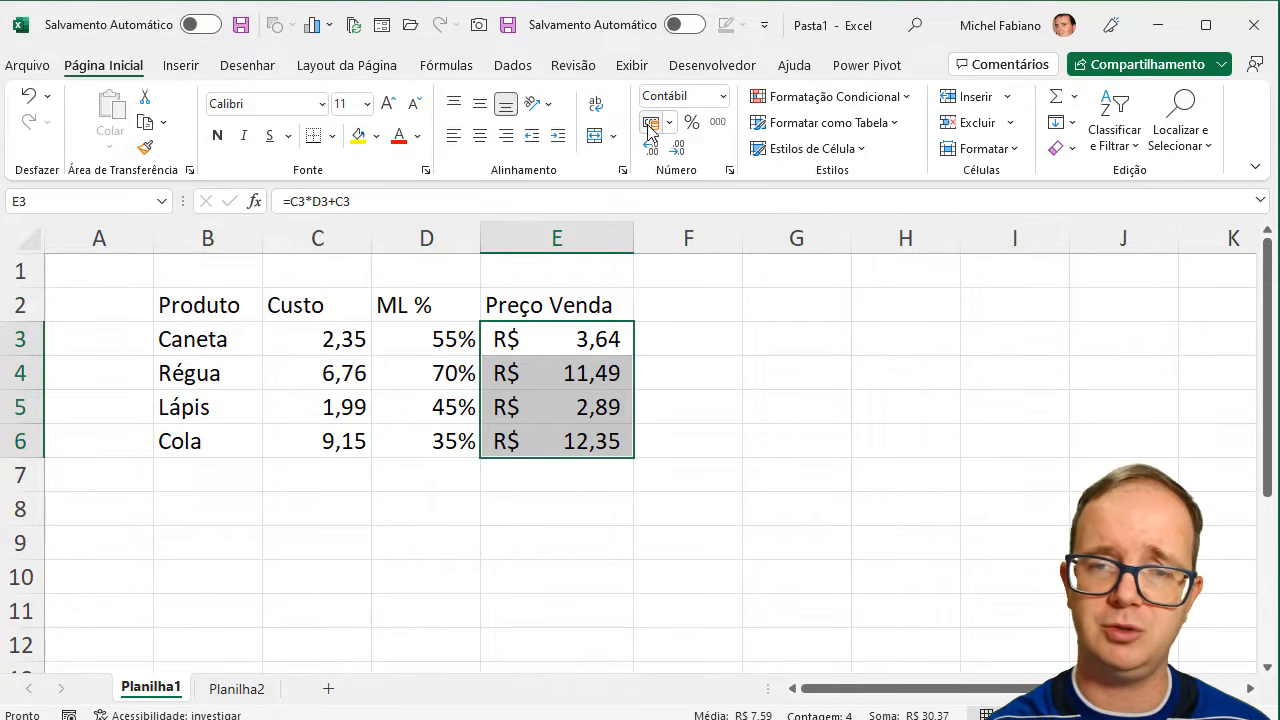
- Format the Custo values in C3:C6 with the R$ accounting number format
left_click(316, 344)
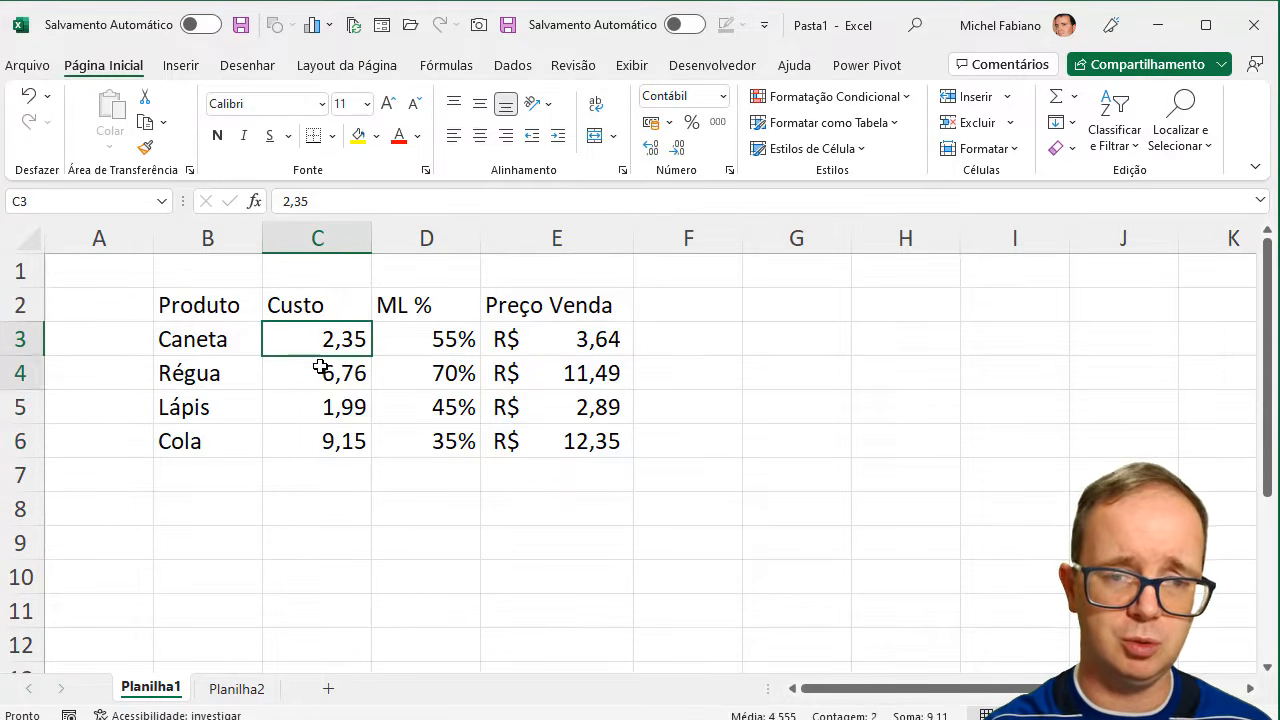
left_click_drag(320, 367, 320, 430)
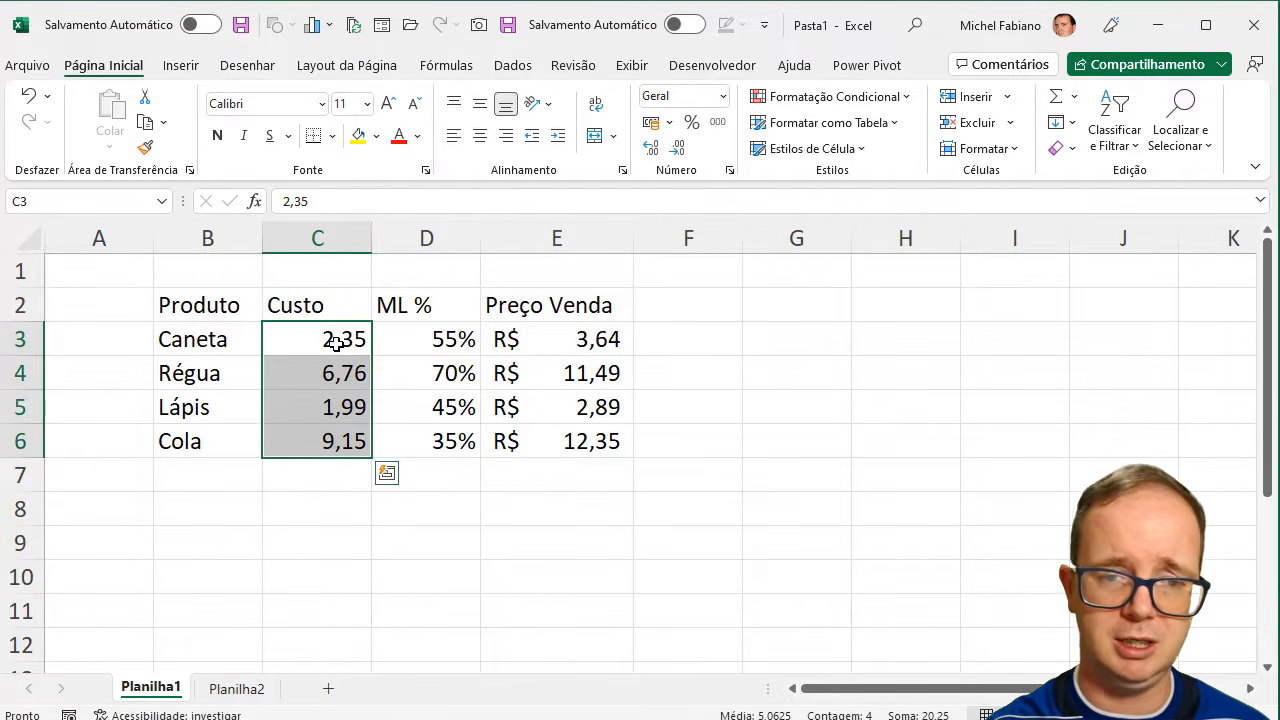
left_click_drag(336, 343, 336, 428)
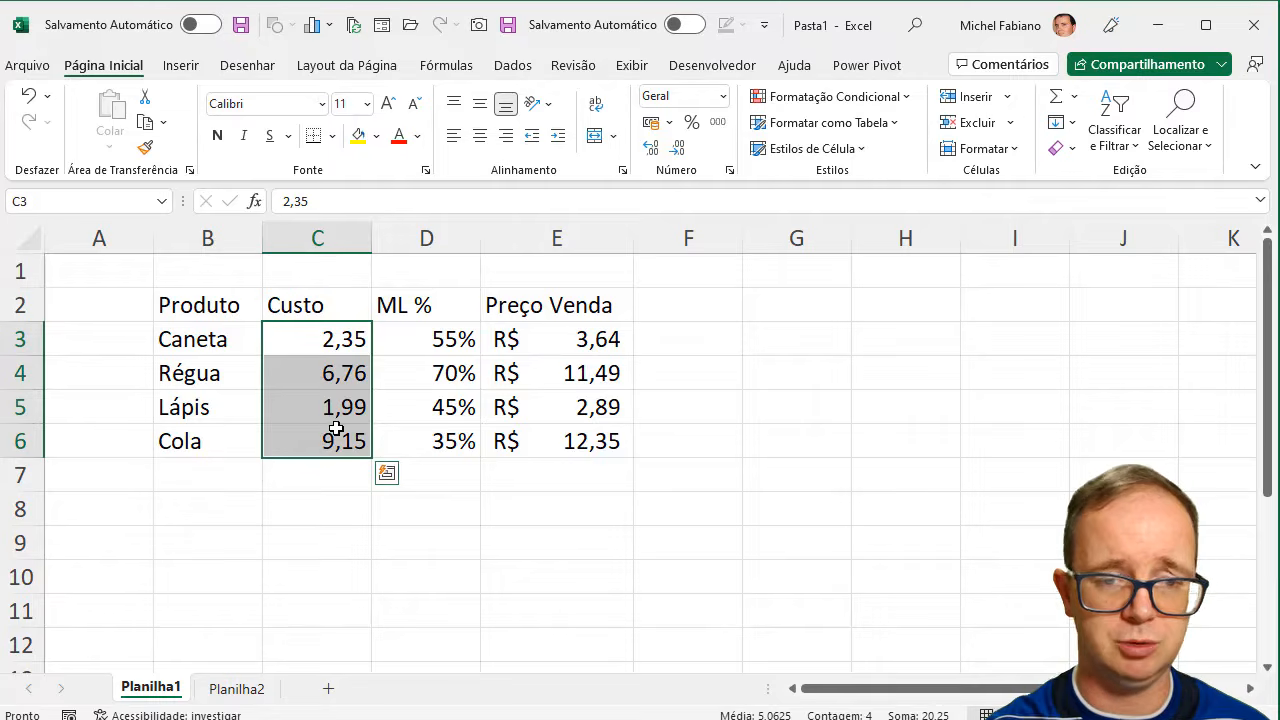
left_click_drag(323, 334, 325, 432)
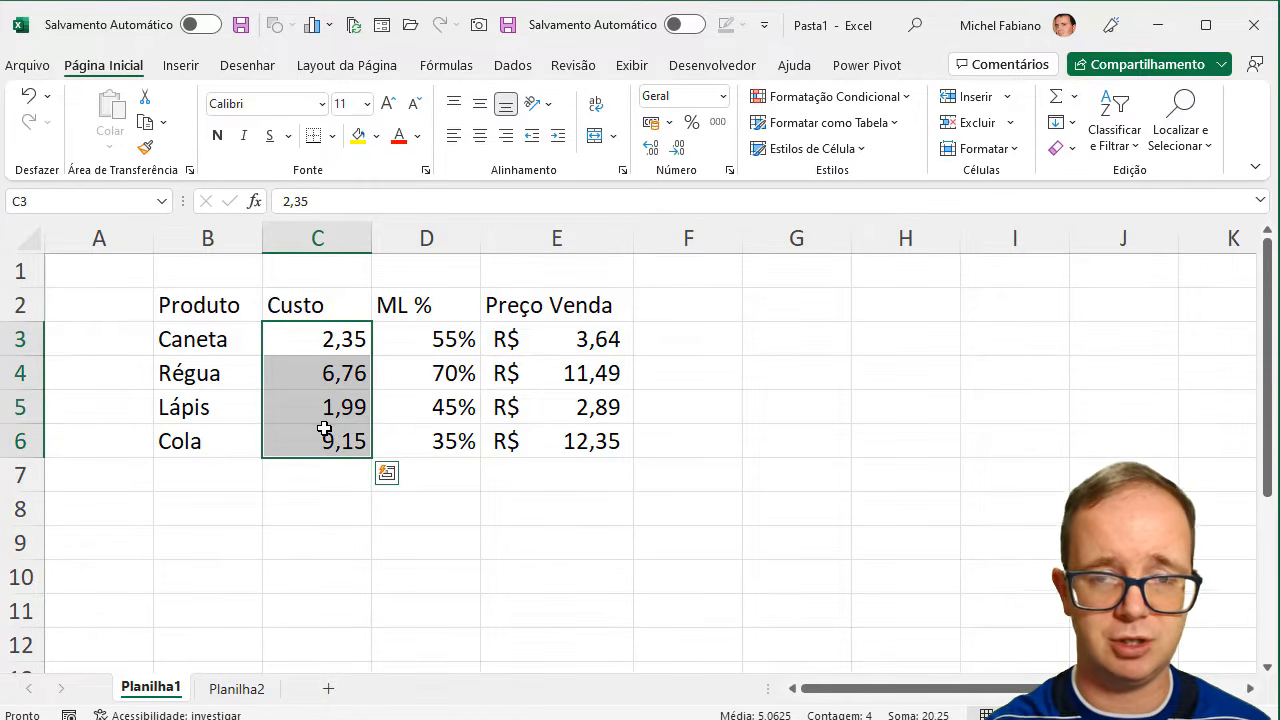
left_click(651, 122)
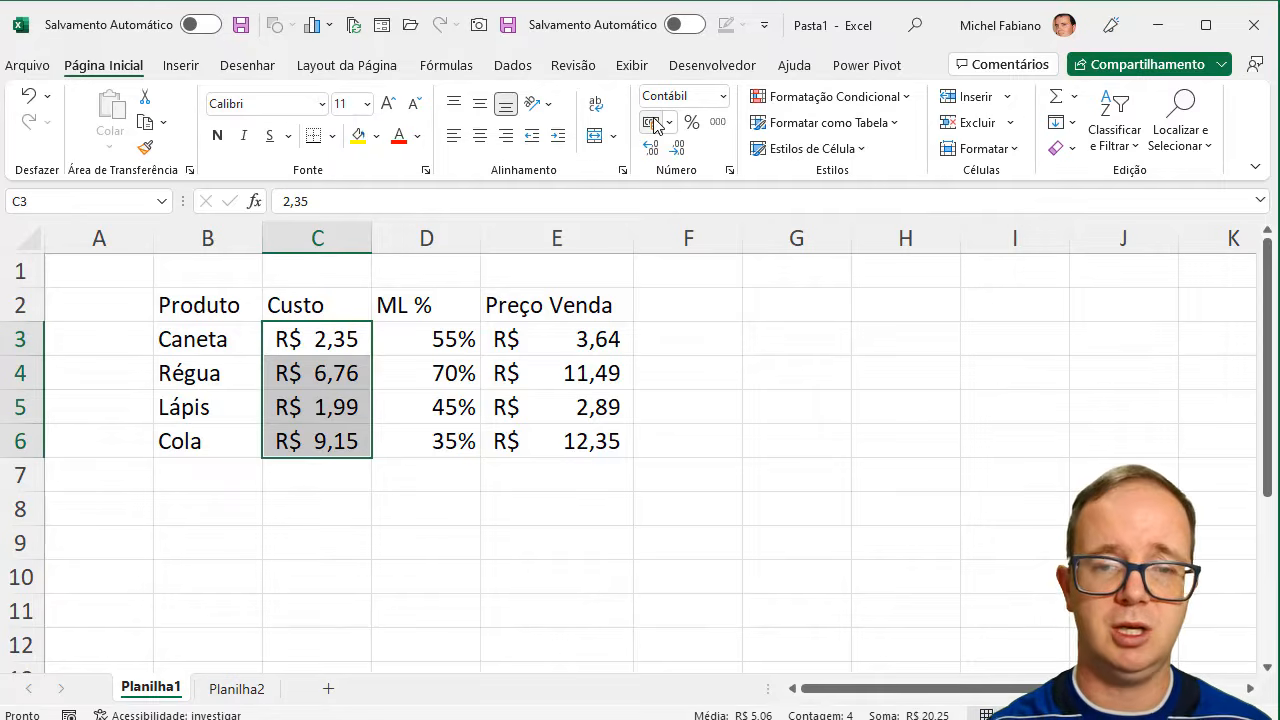
- Apply all borders to the whole table, B2:E6
left_click(229, 303)
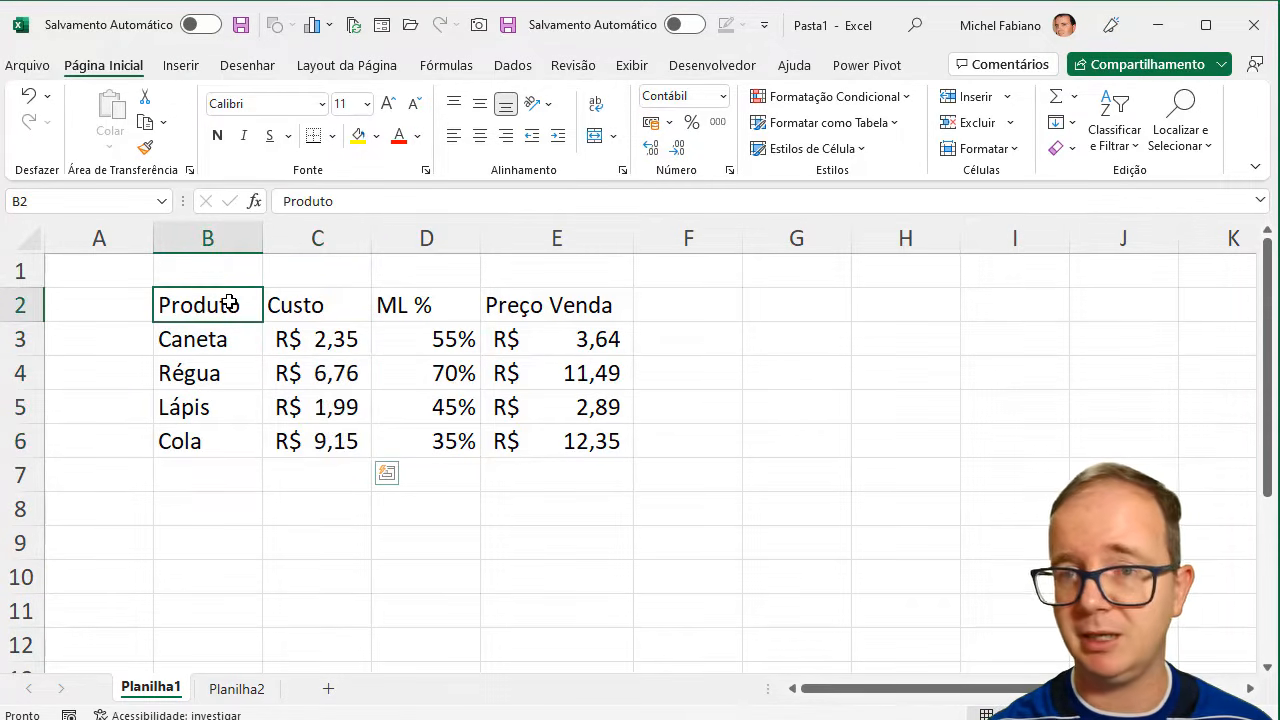
left_click_drag(229, 303, 559, 449)
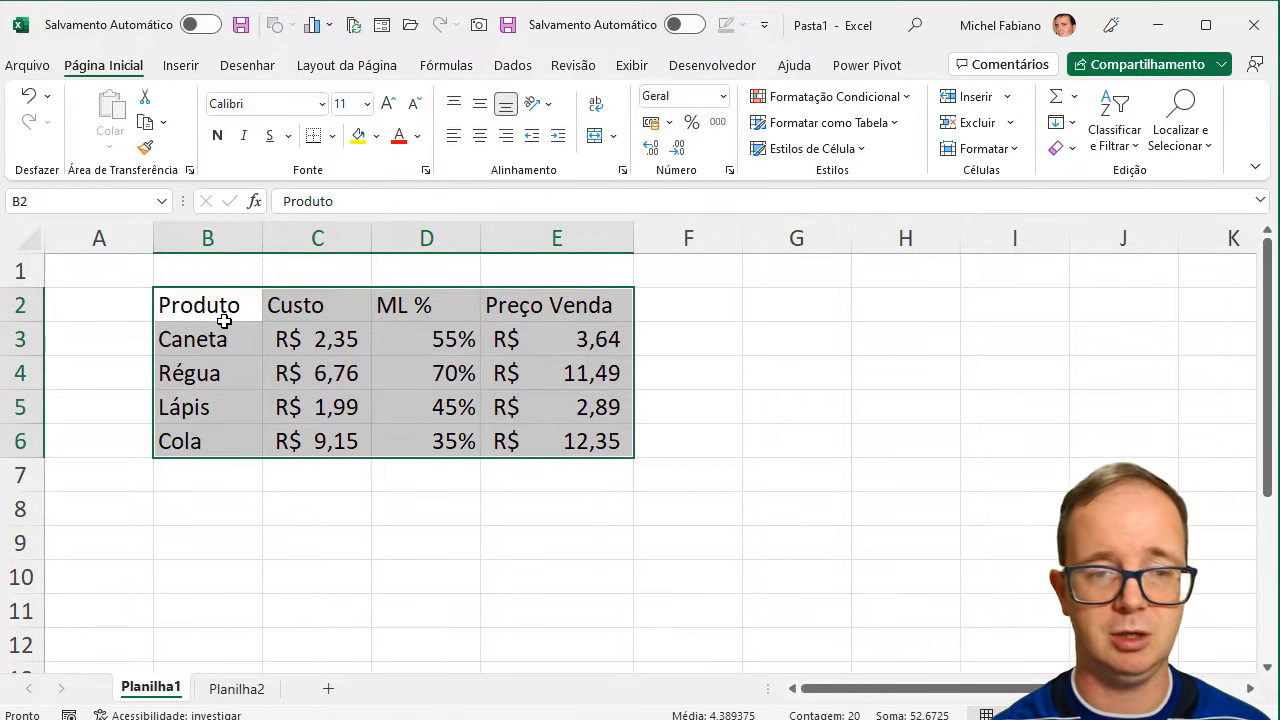
left_click_drag(200, 300, 590, 440)
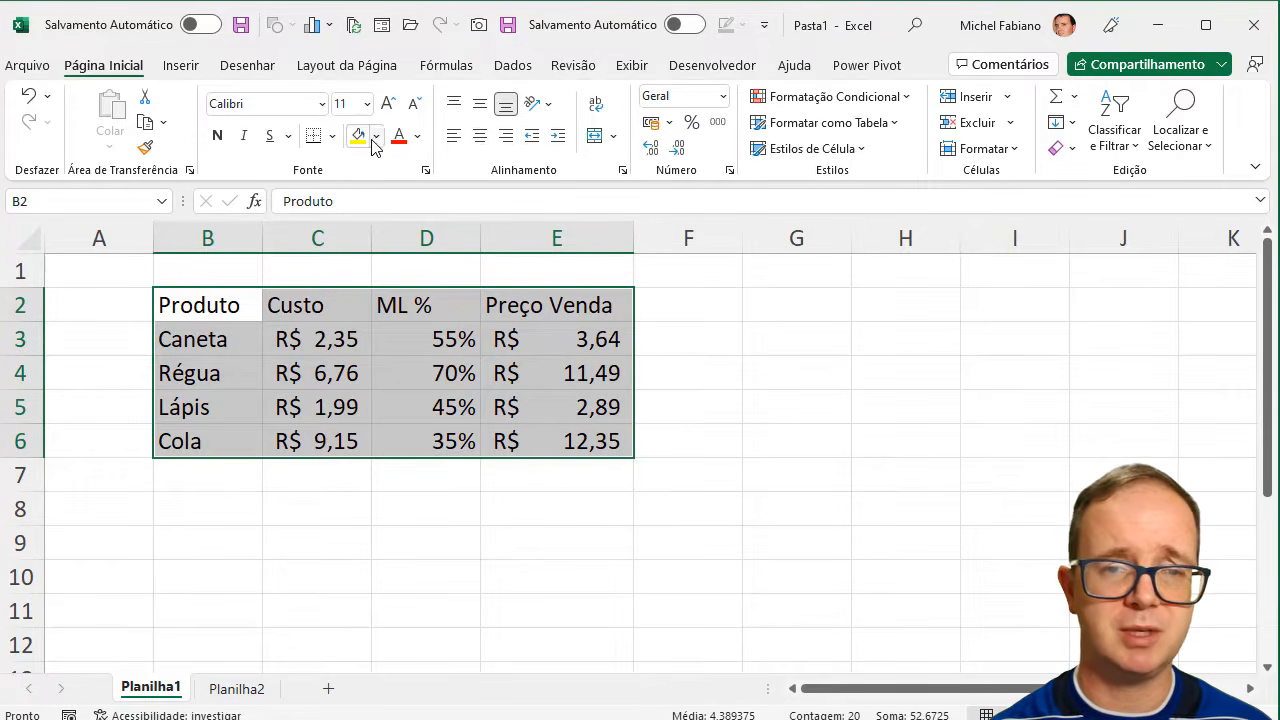
left_click(331, 144)
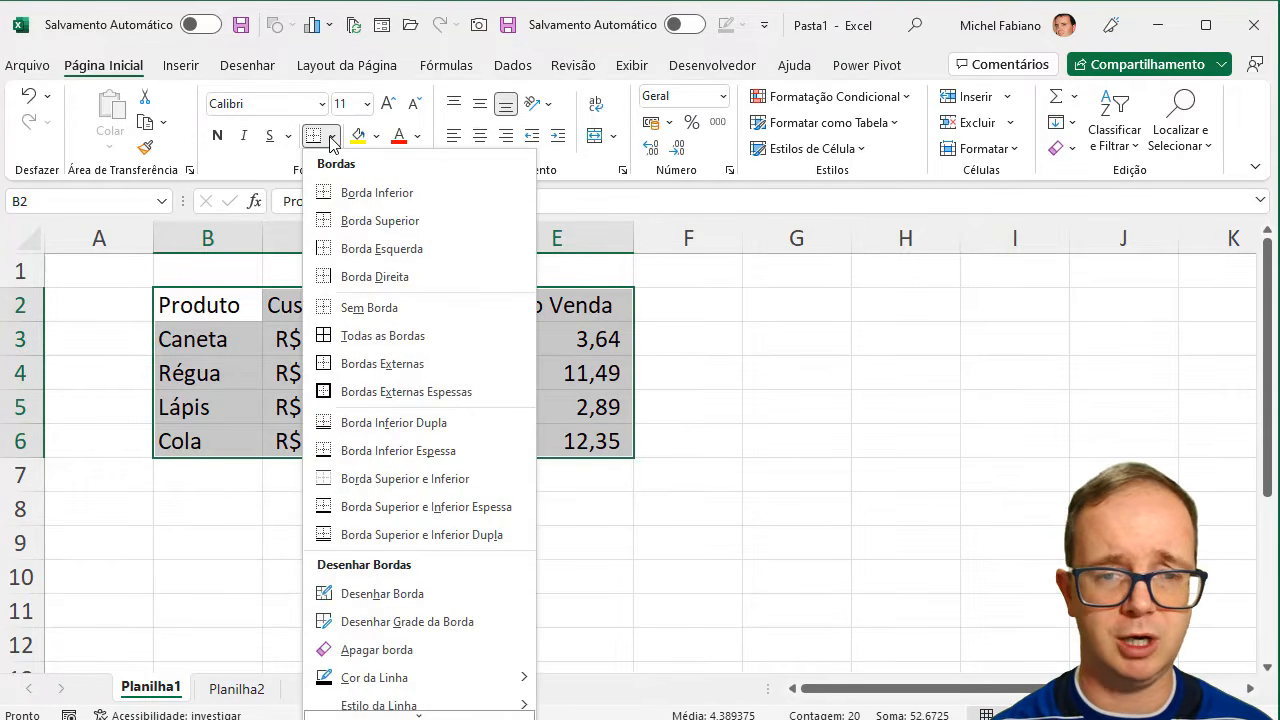
left_click(402, 335)
- Give the header row B2:E2 a dark blue-gray fill and a white font color
left_click_drag(205, 303, 558, 308)
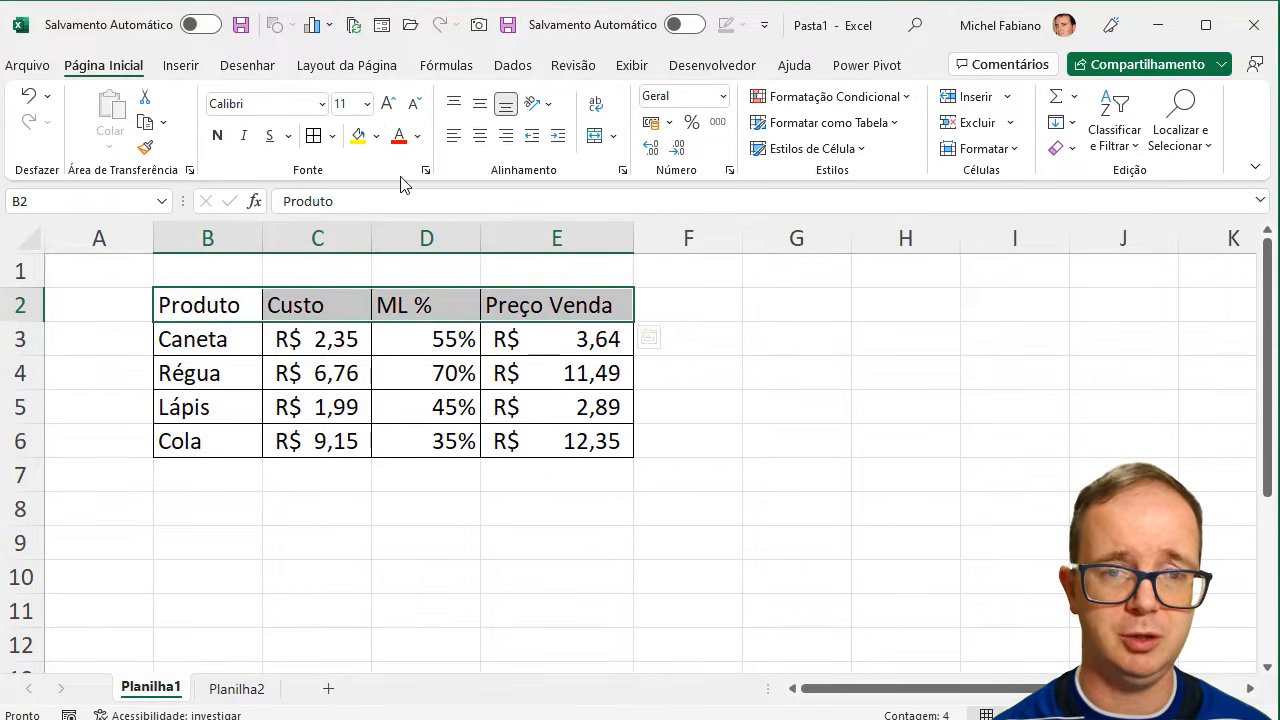
left_click(376, 136)
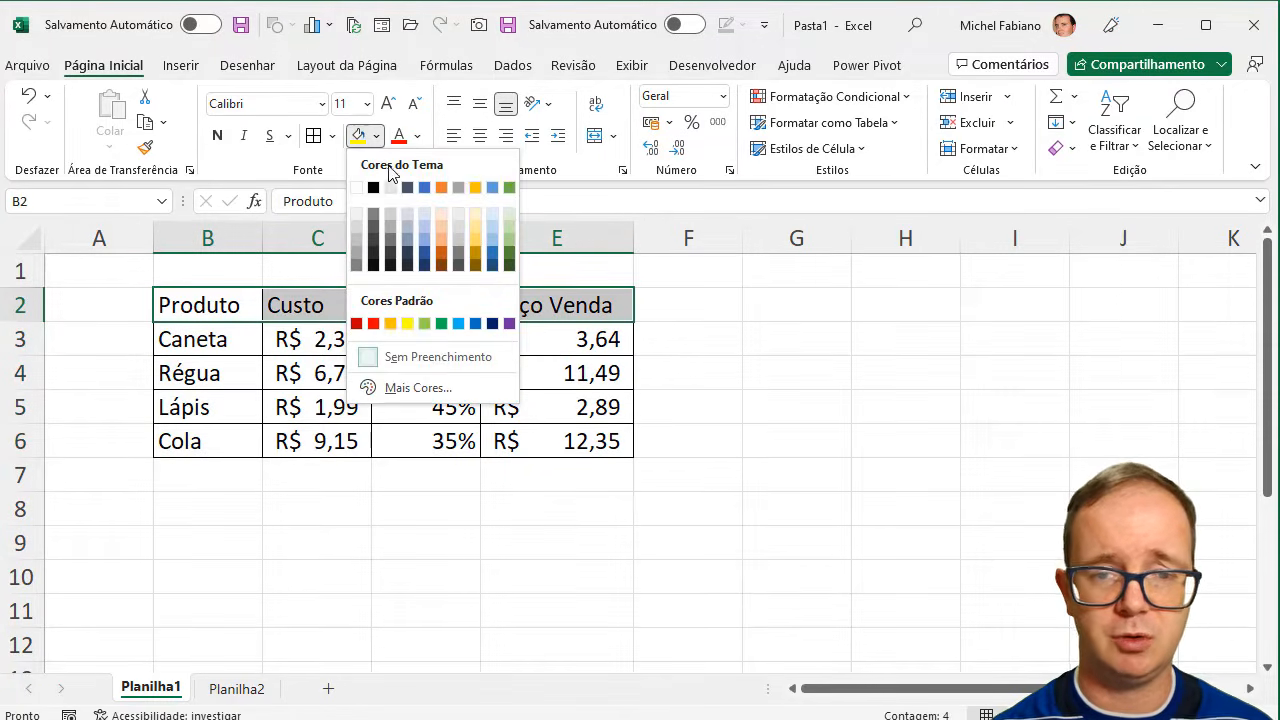
left_click(408, 252)
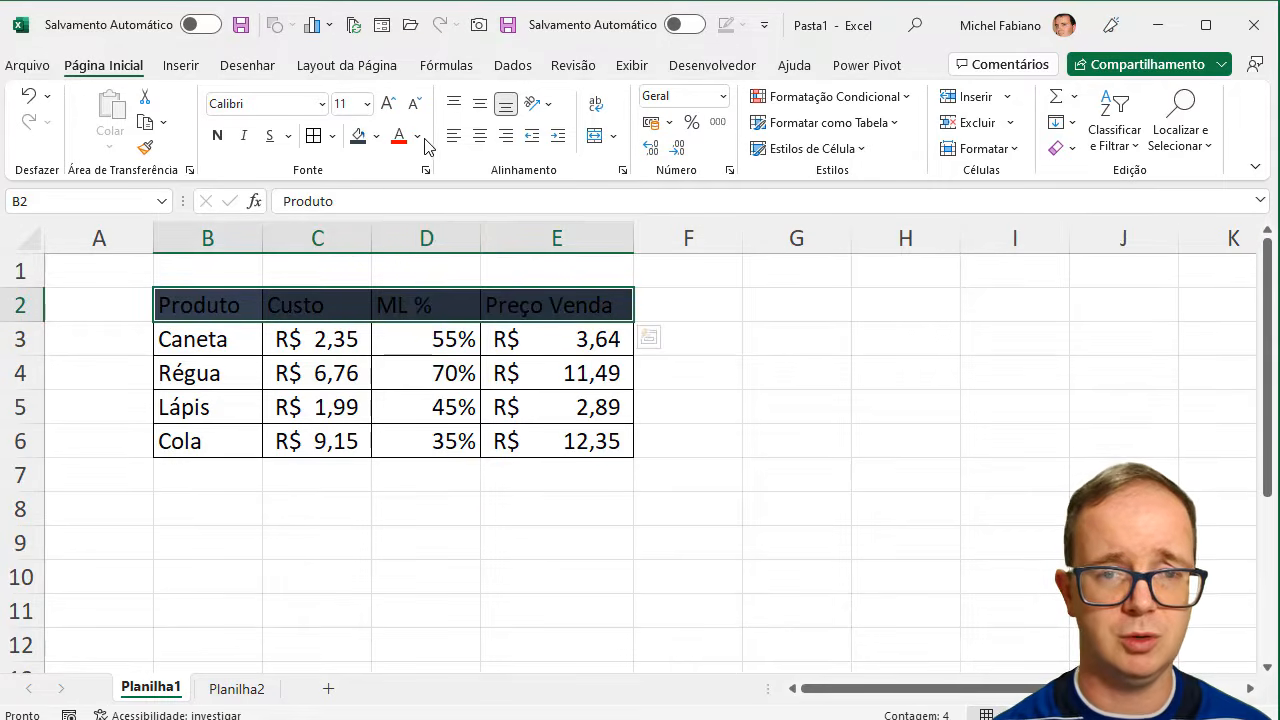
left_click(417, 136)
left_click(397, 218)
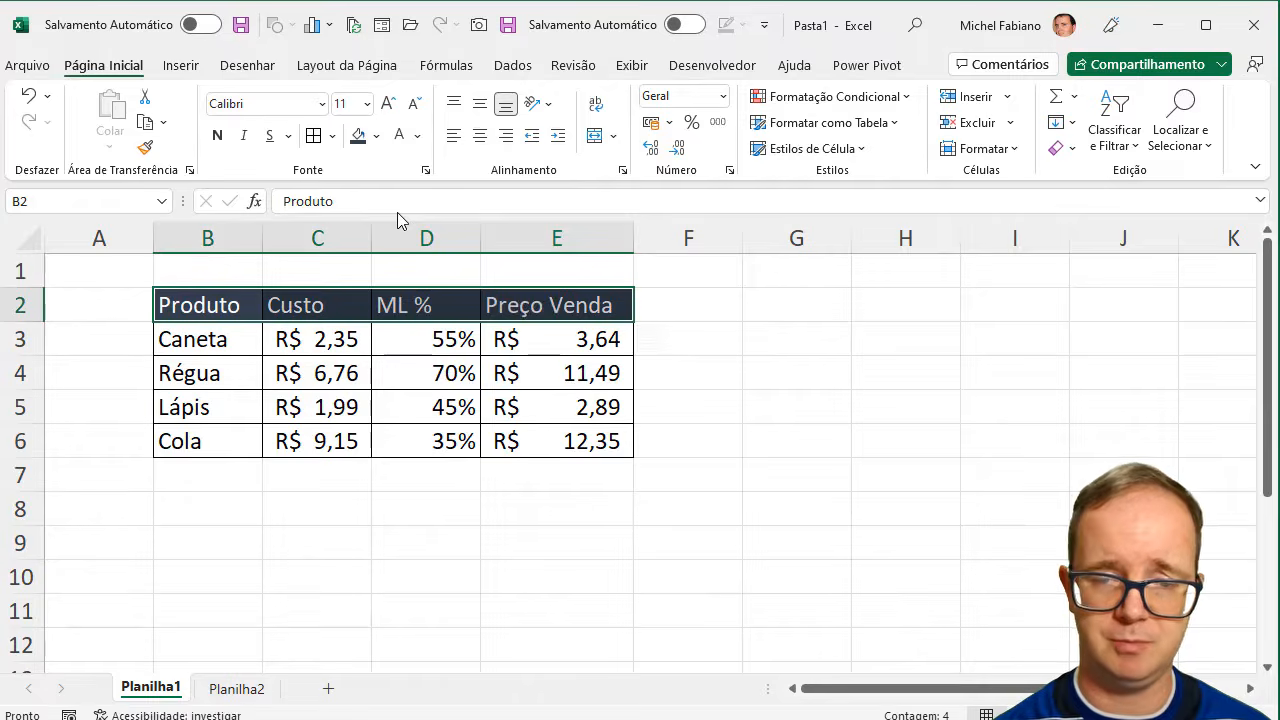
- Center the contents of C3:E6 horizontally
left_click_drag(313, 340, 574, 443)
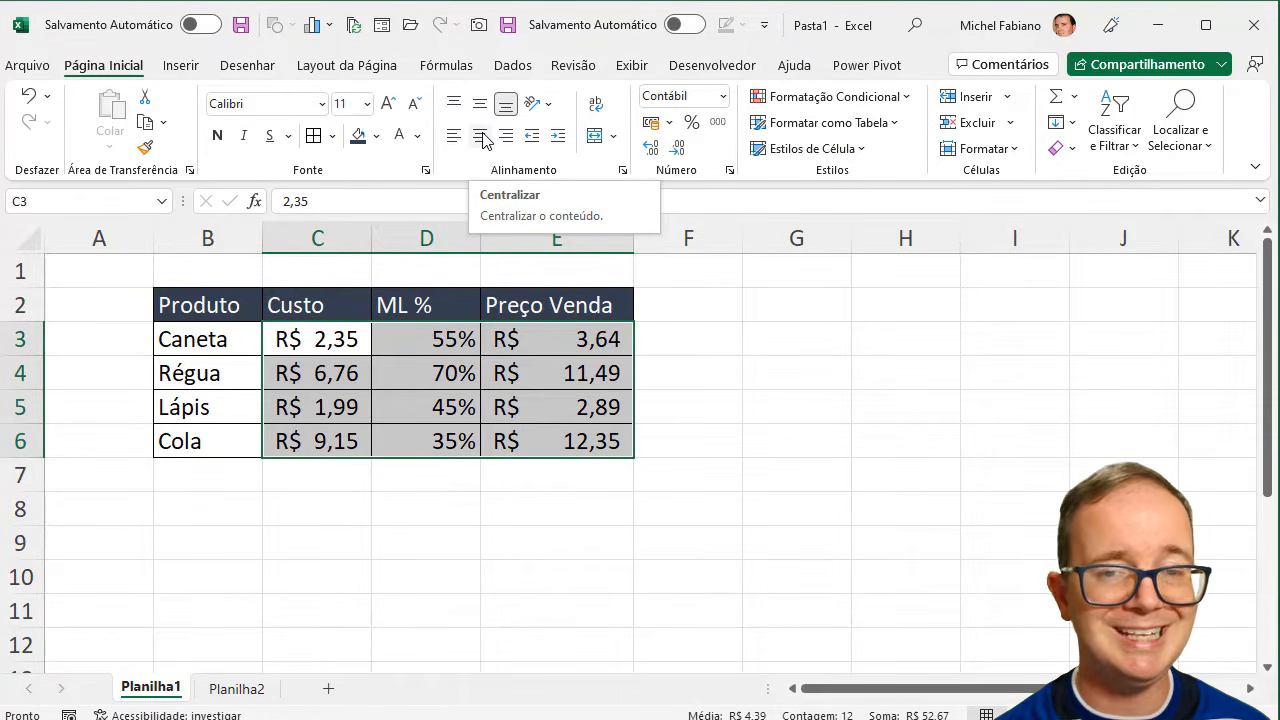
left_click(481, 136)
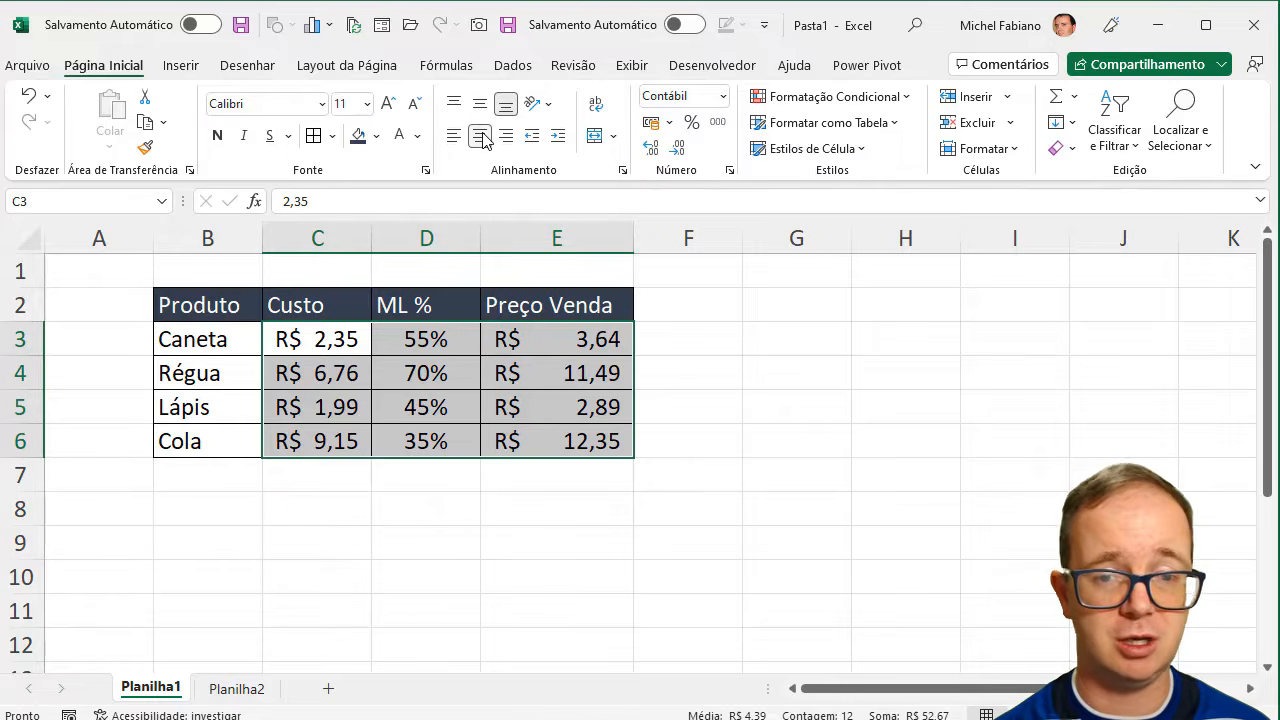
left_click(716, 340)
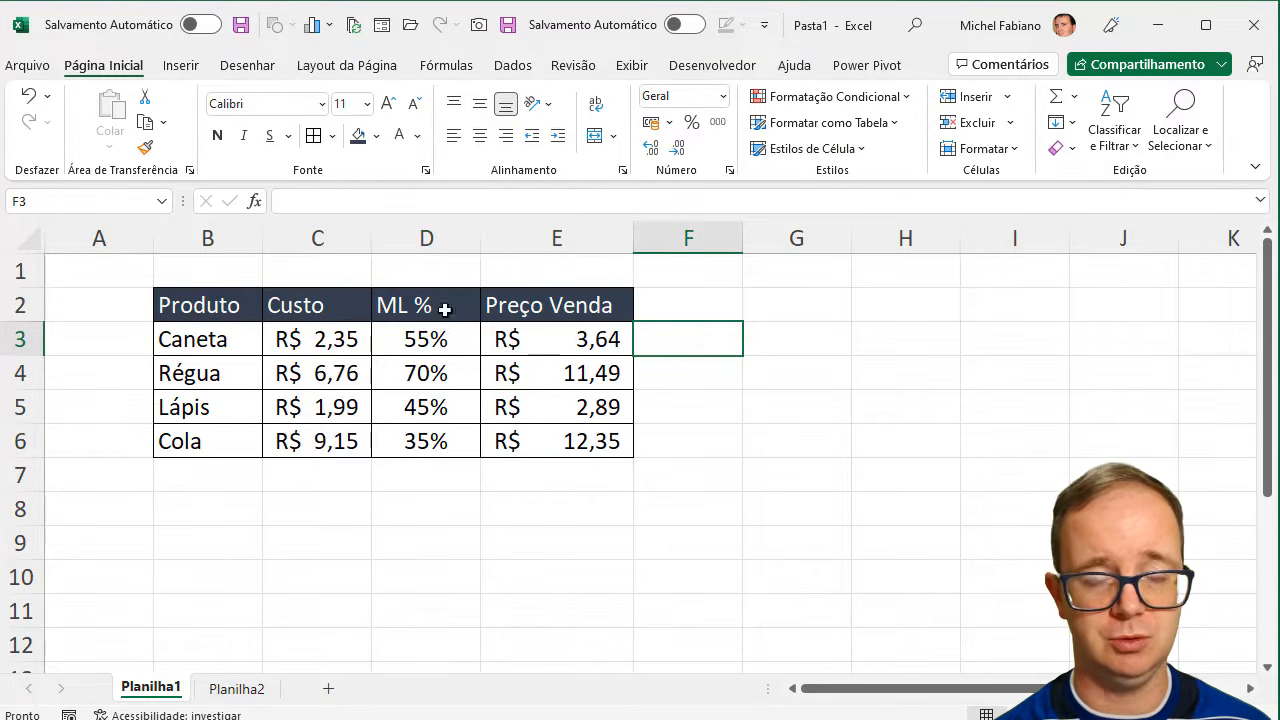
- Make the header row B2:E2 bold and center its text
left_click_drag(242, 308, 576, 311)
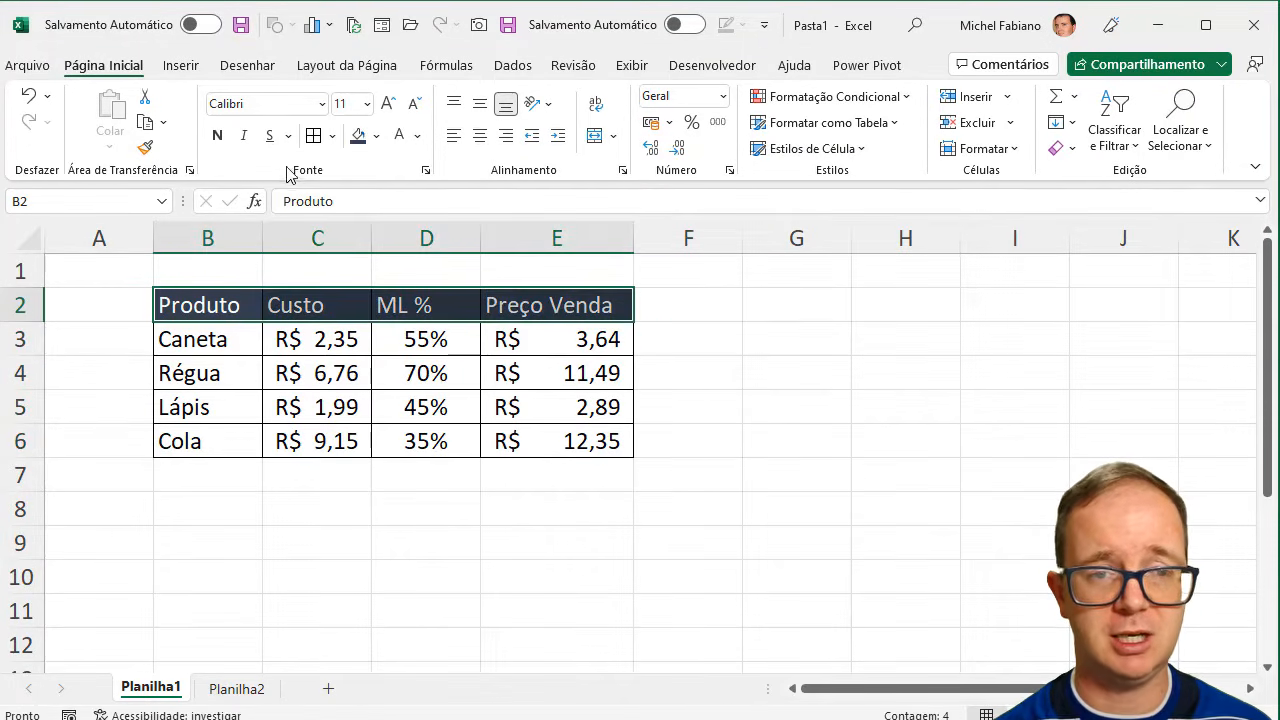
left_click(220, 136)
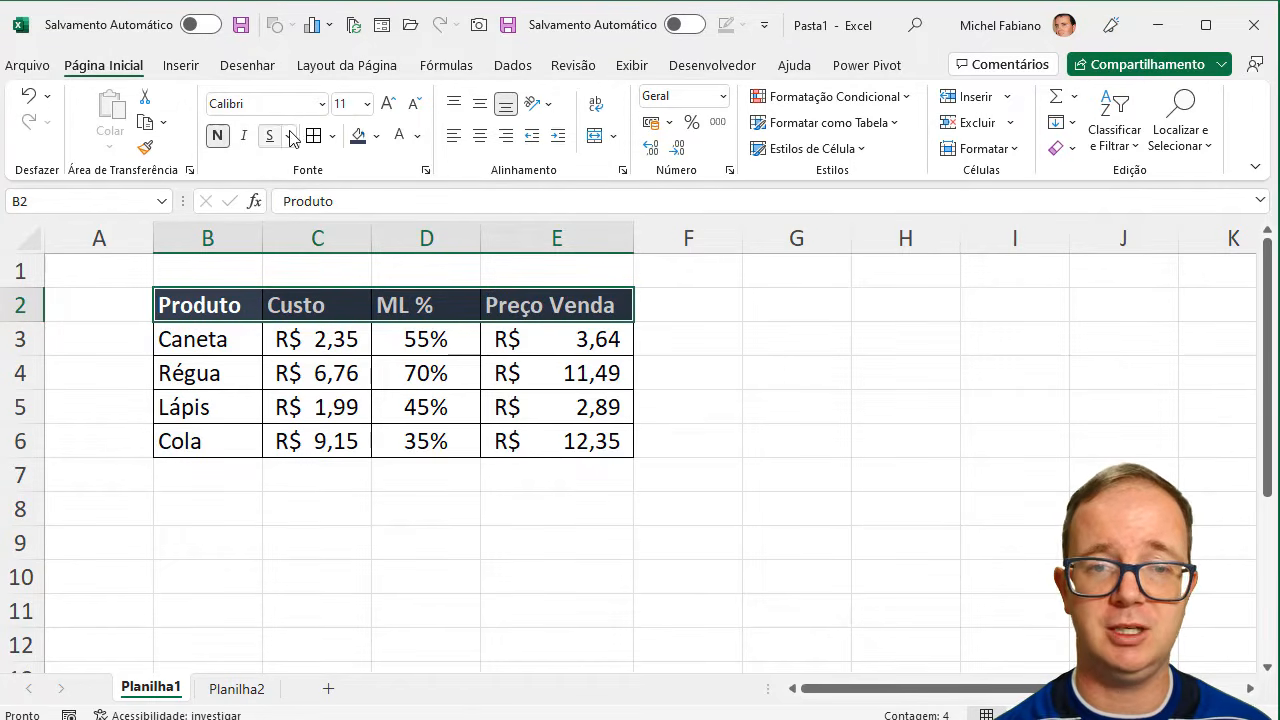
left_click(480, 137)
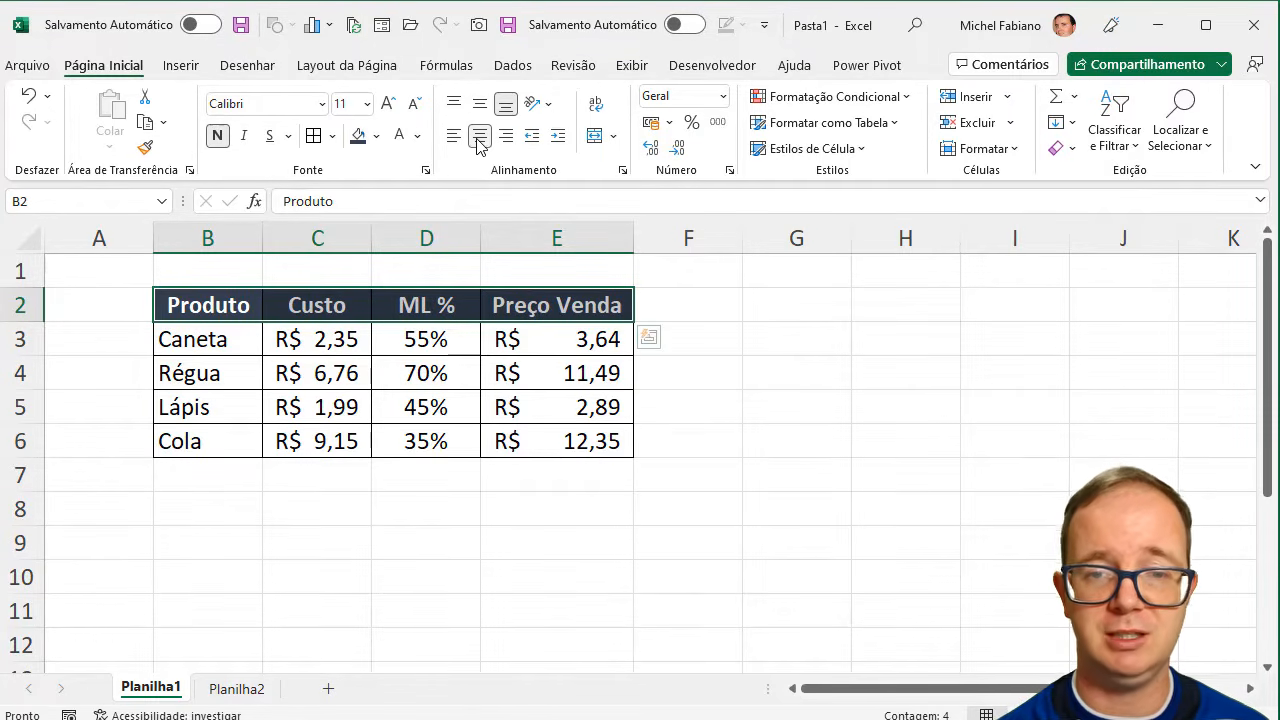
left_click(786, 426)
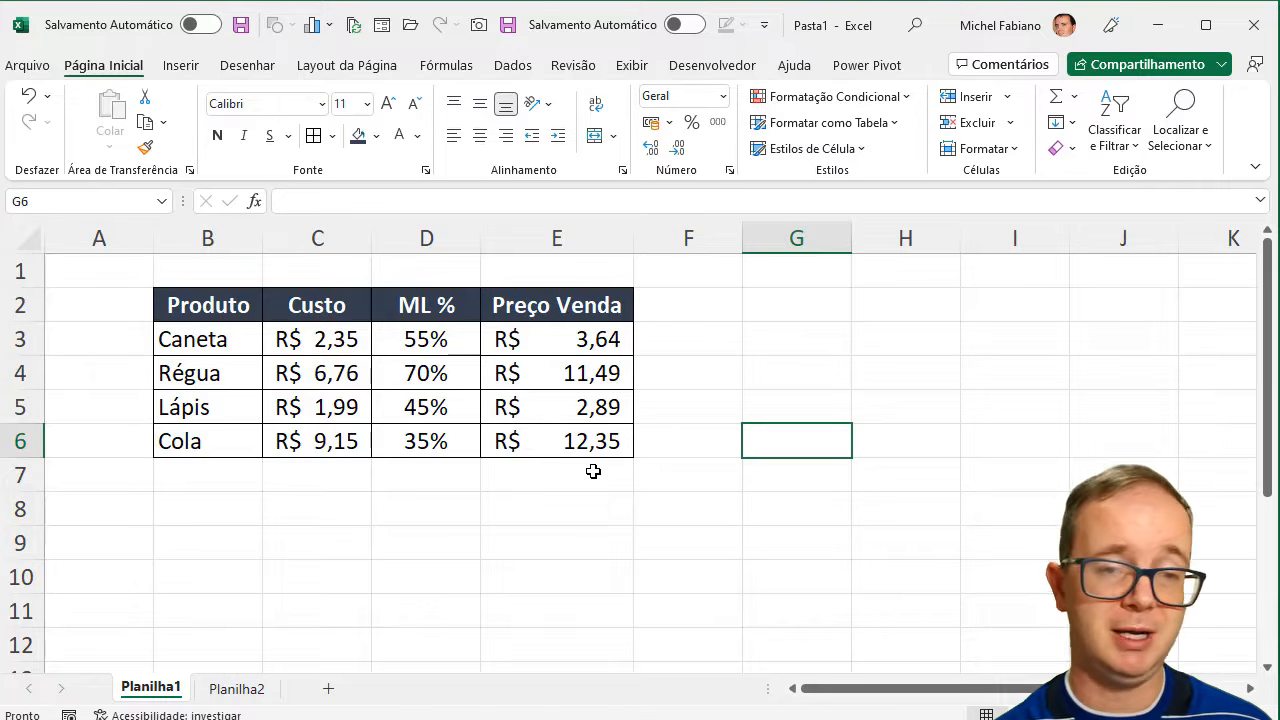
- Add the product Mochila in row 7 with a cost of 76 and an ML % of 45%
left_click(221, 471)
type("M")
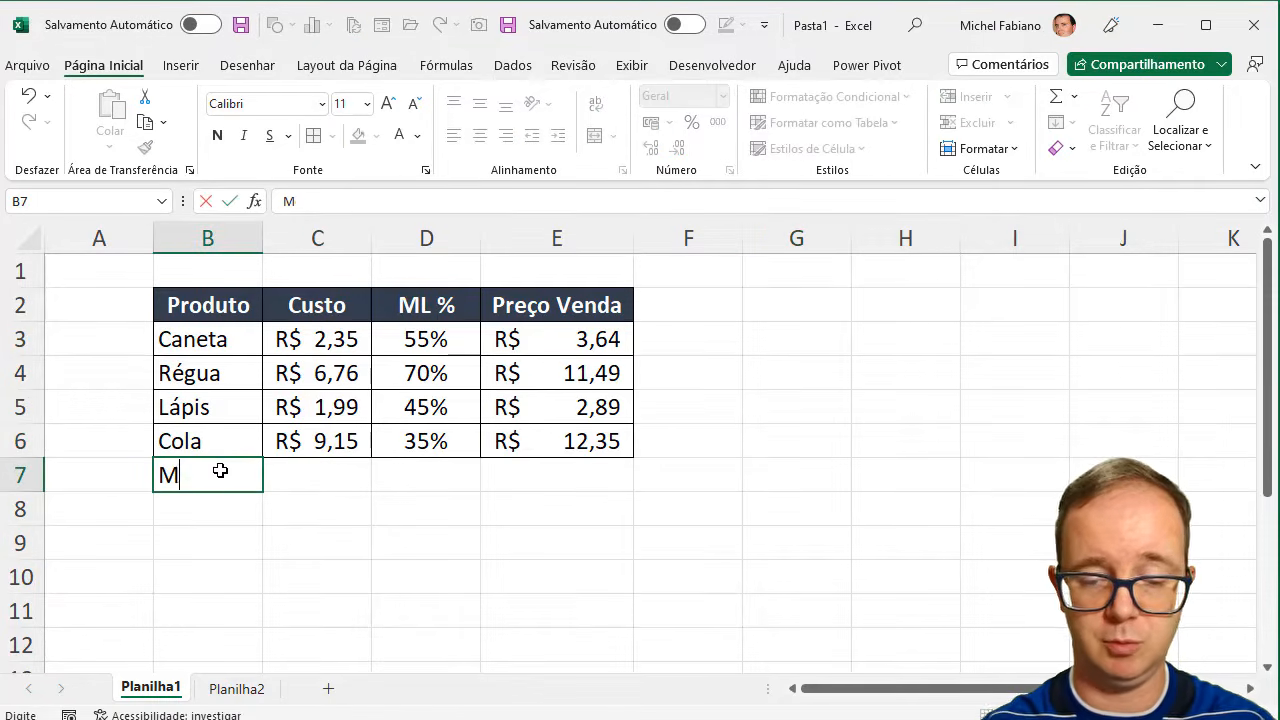
type("ochila")
key("Tab")
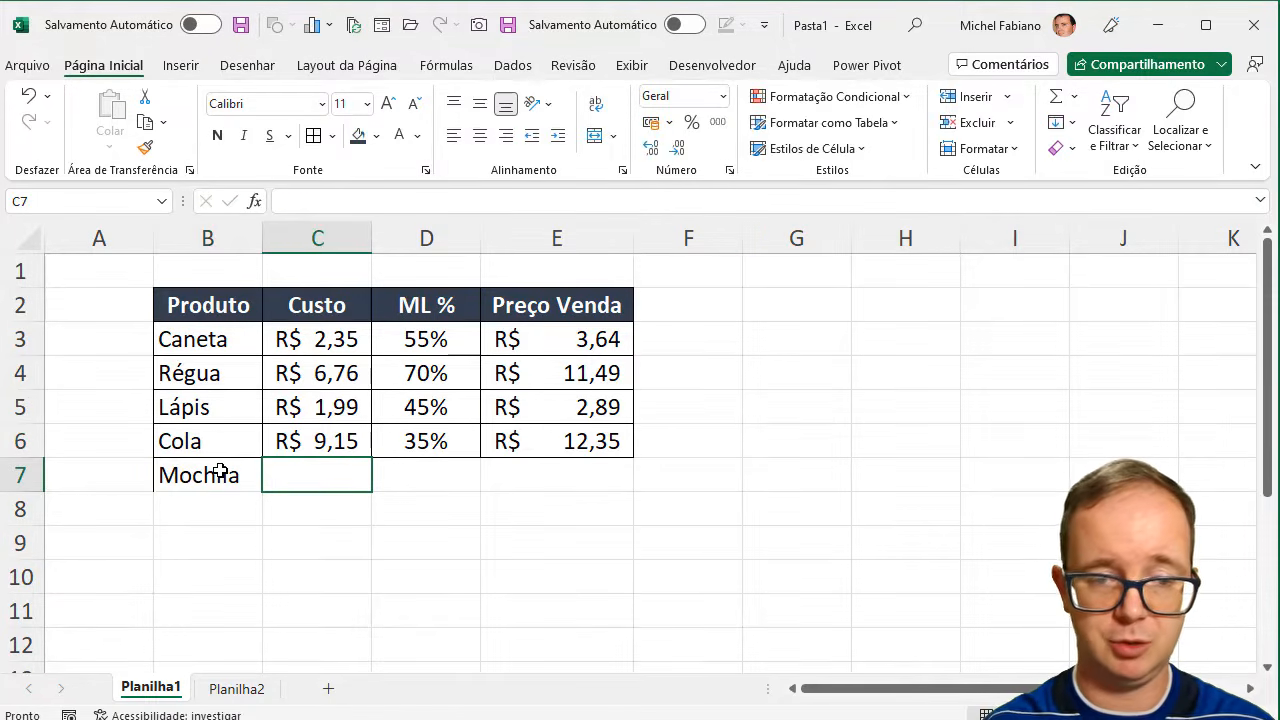
type("76")
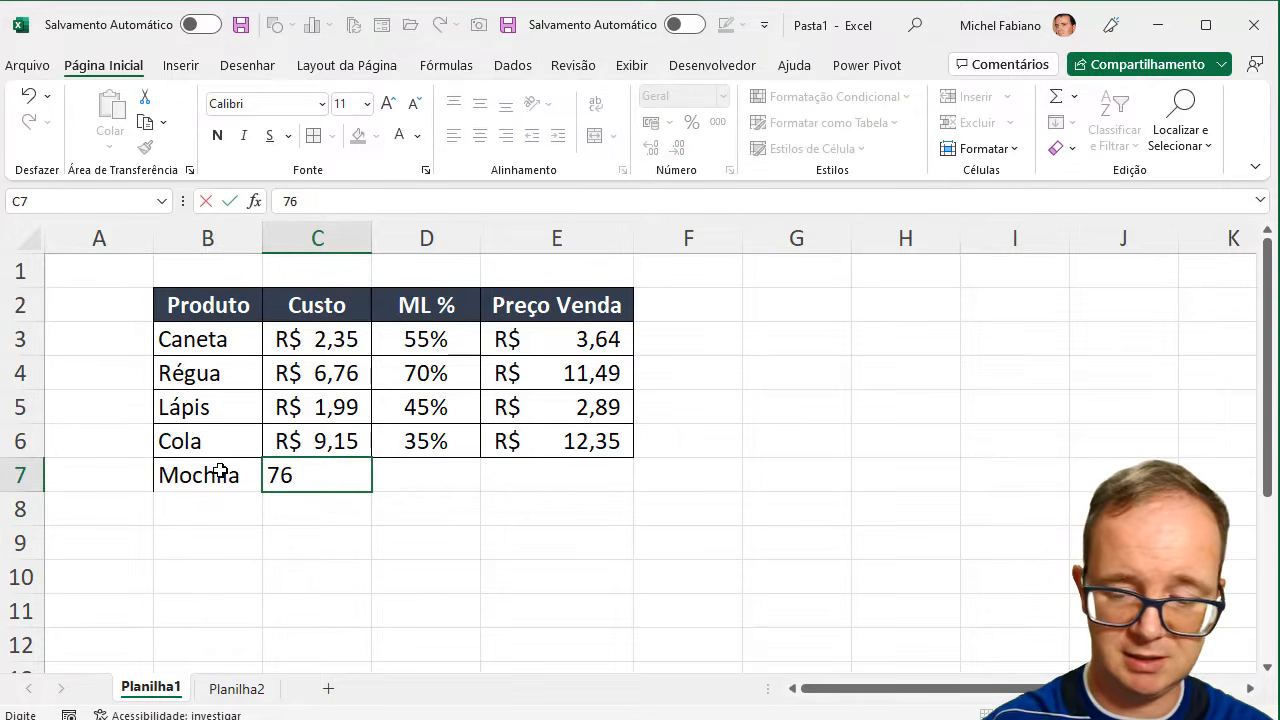
key("Tab")
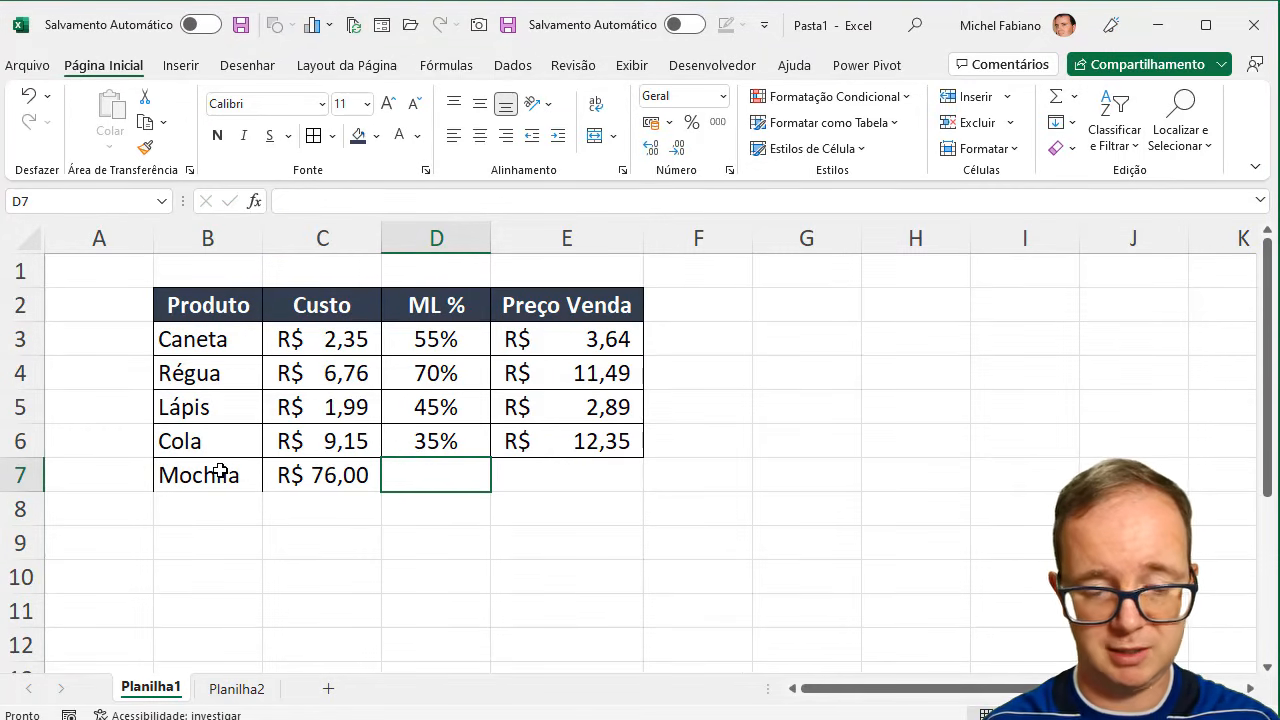
type("45%")
key("Tab")
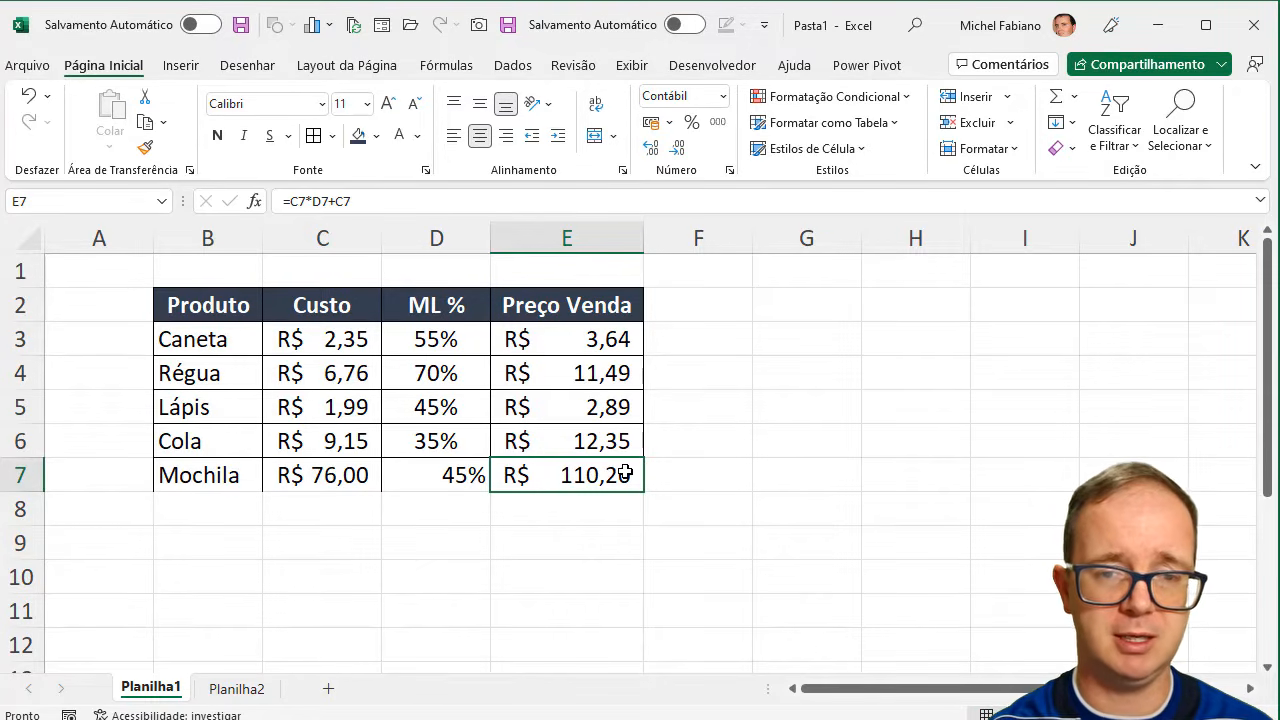
- Add the column header "ML R$" in F2, beside Preço Venda
left_click(716, 310)
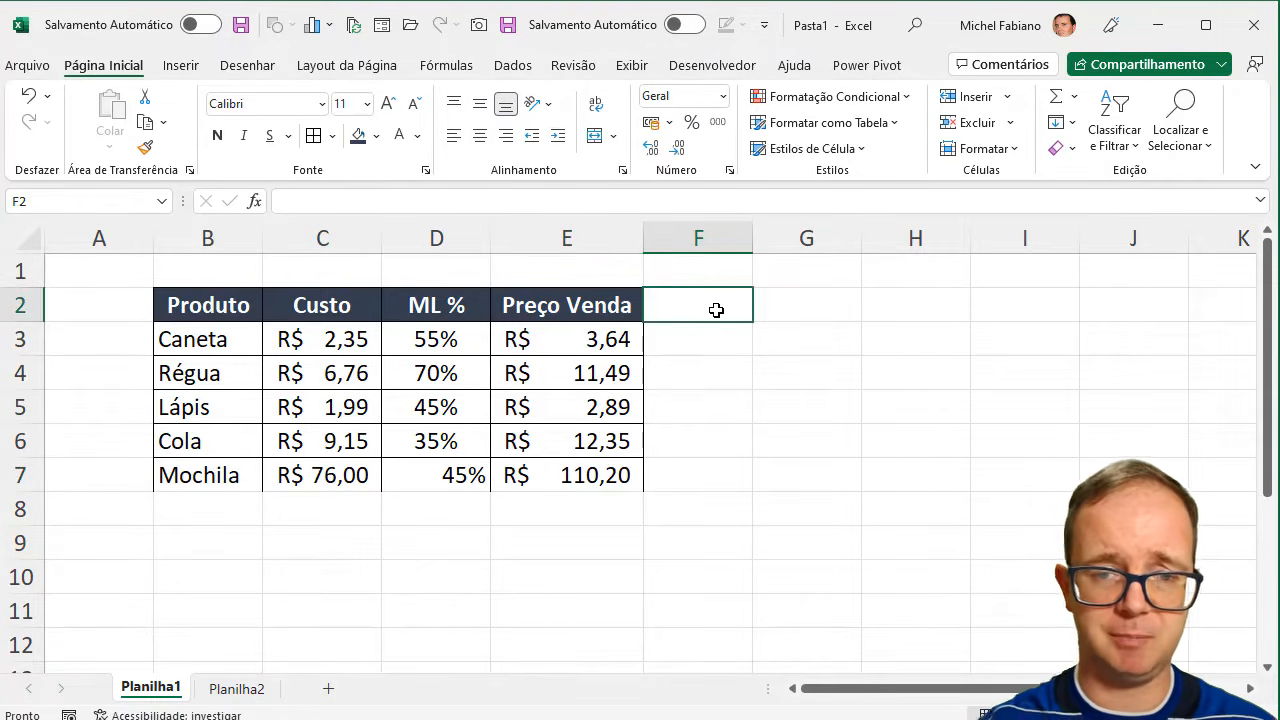
type("ML")
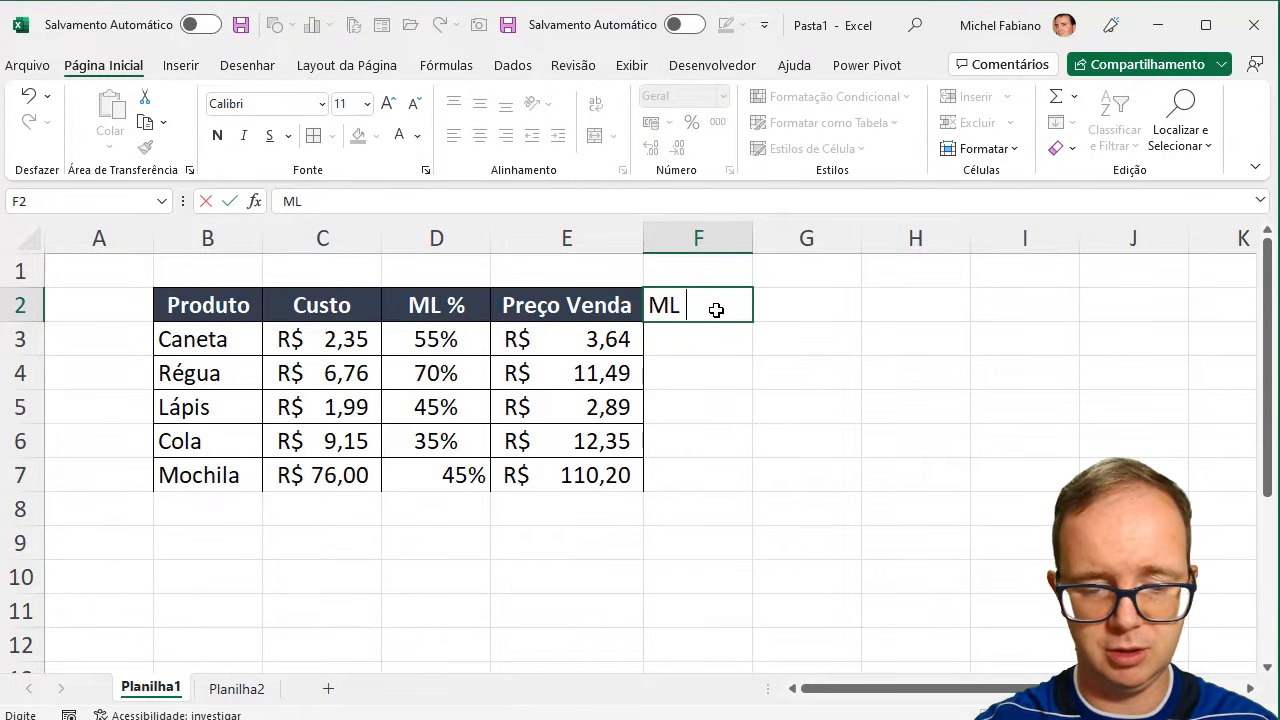
type(" R$")
key("Return")
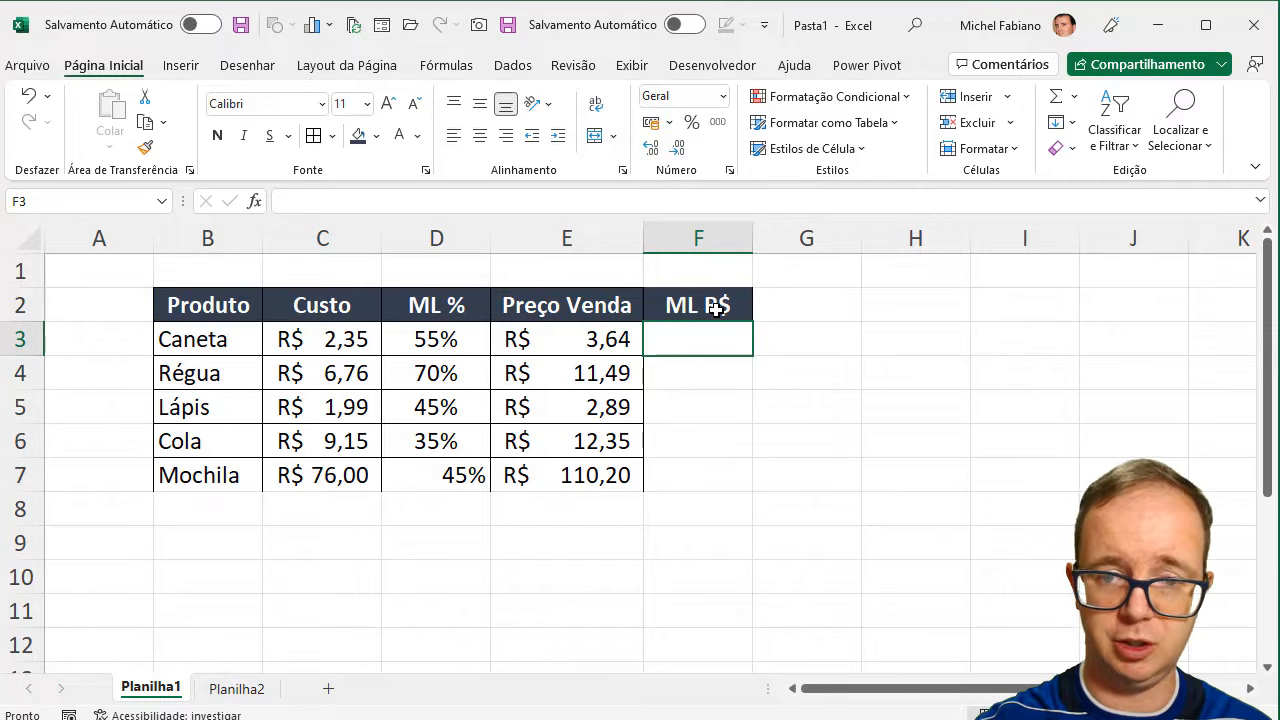
- Calculate the margin in F3 with =E3-C3 and fill the formula down through F7
type("=")
left_click(582, 338)
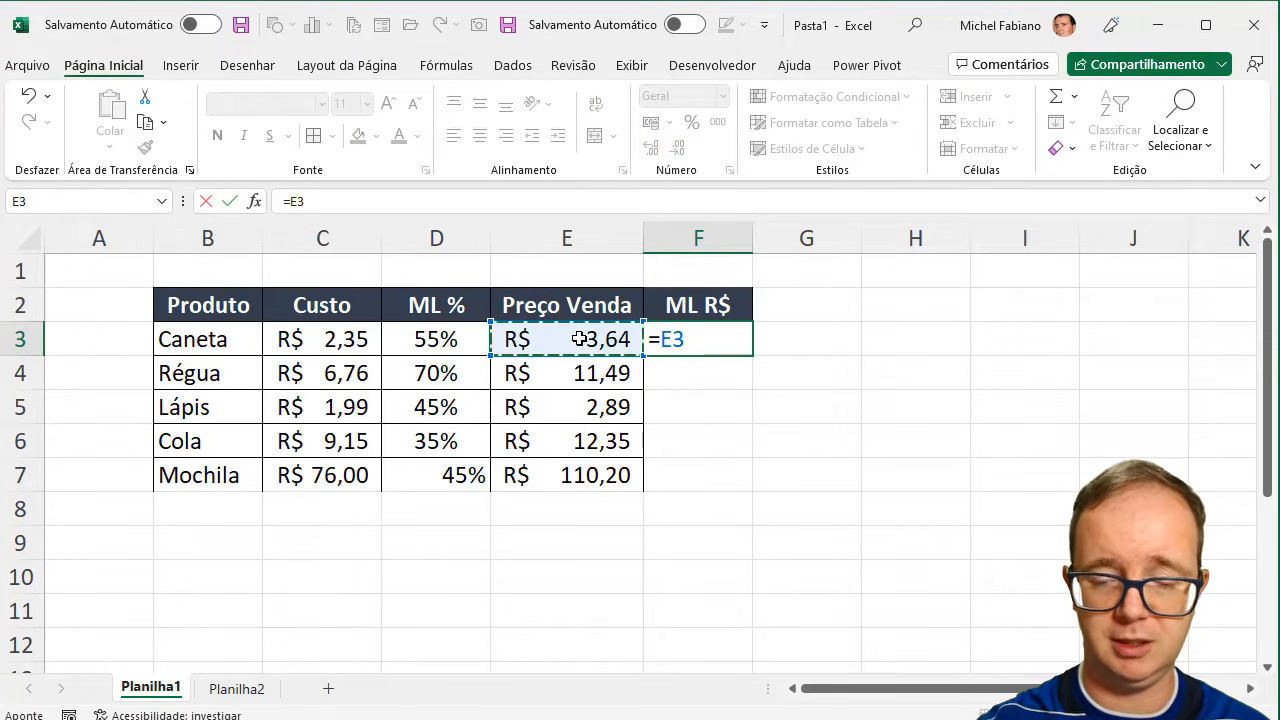
type("-")
left_click(342, 341)
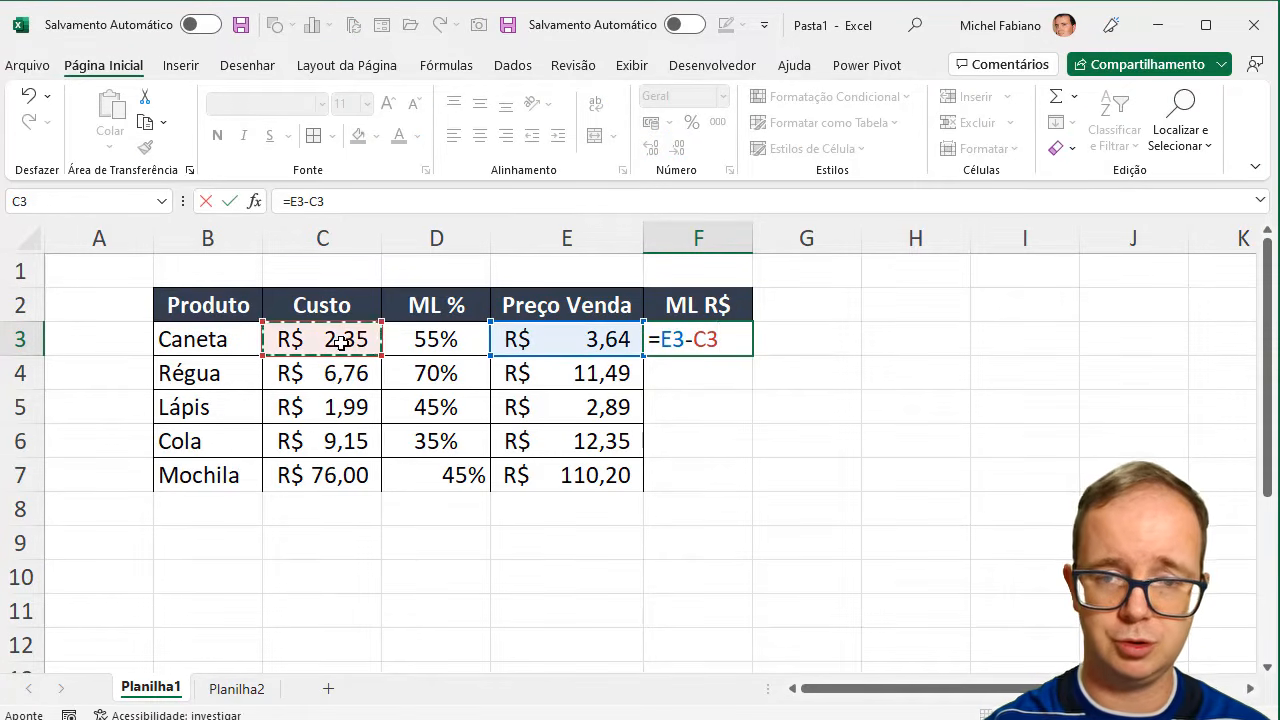
key("Return")
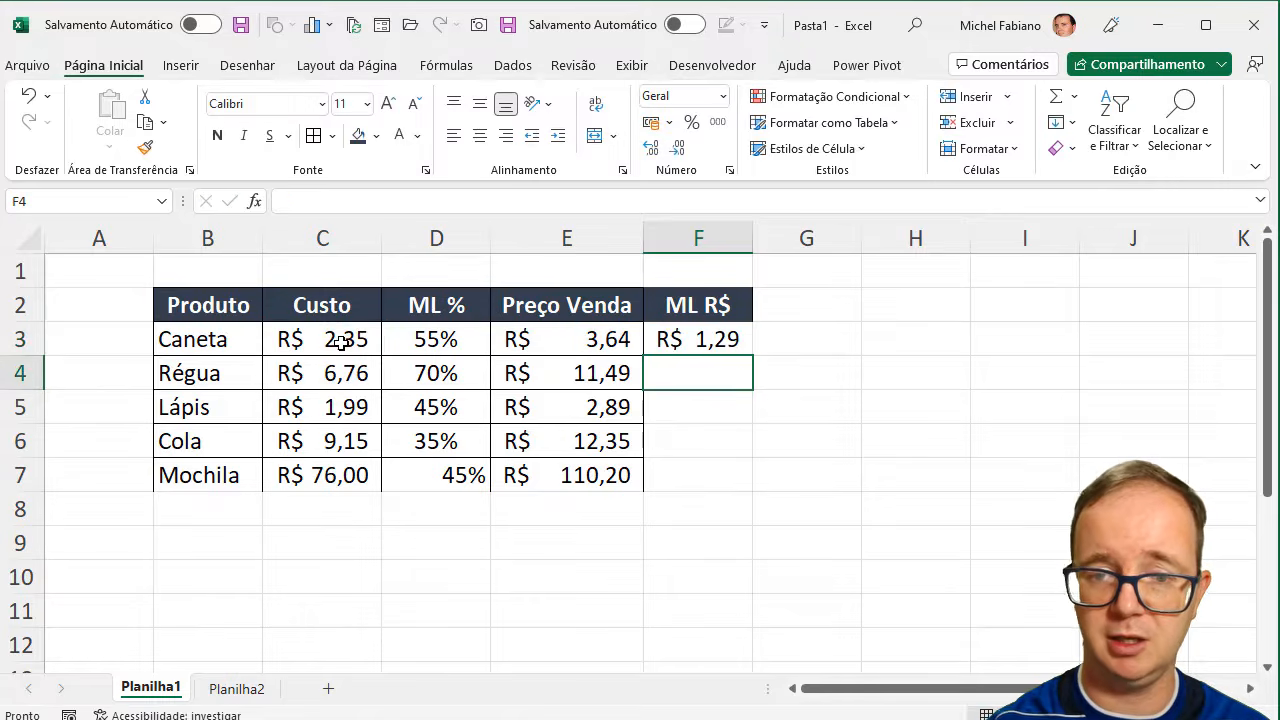
left_click(733, 334)
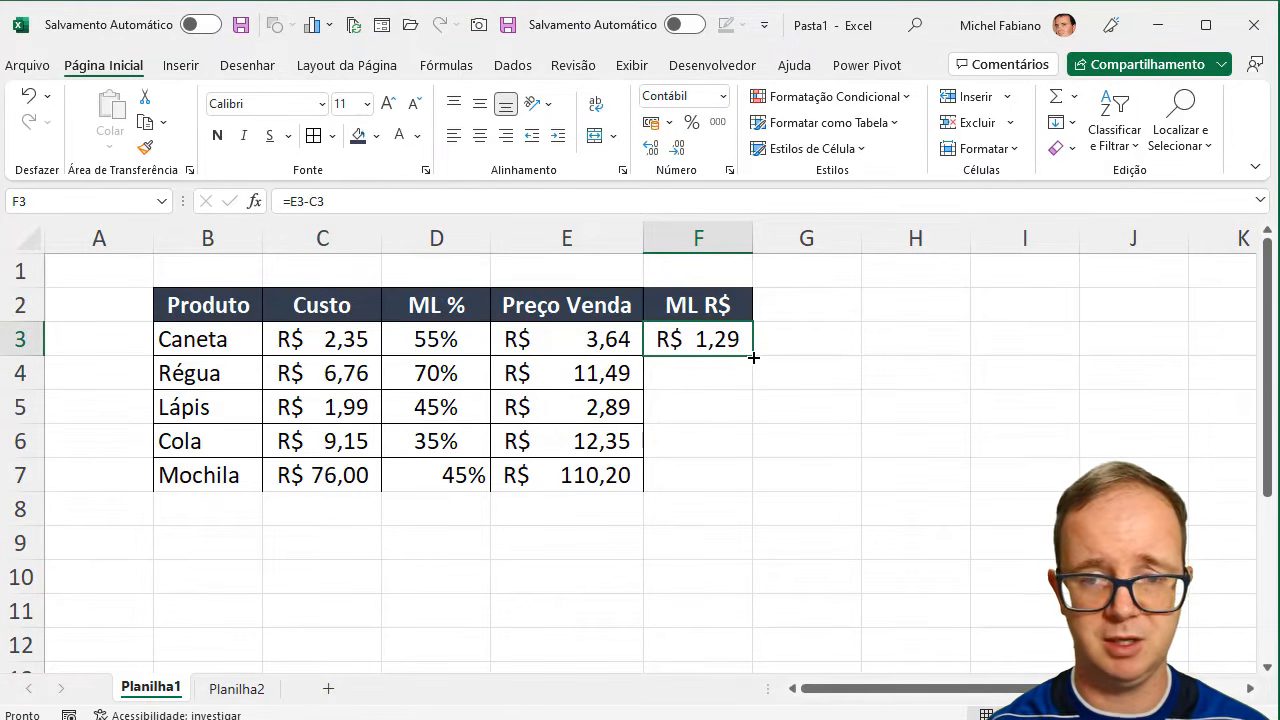
double_click(753, 357)
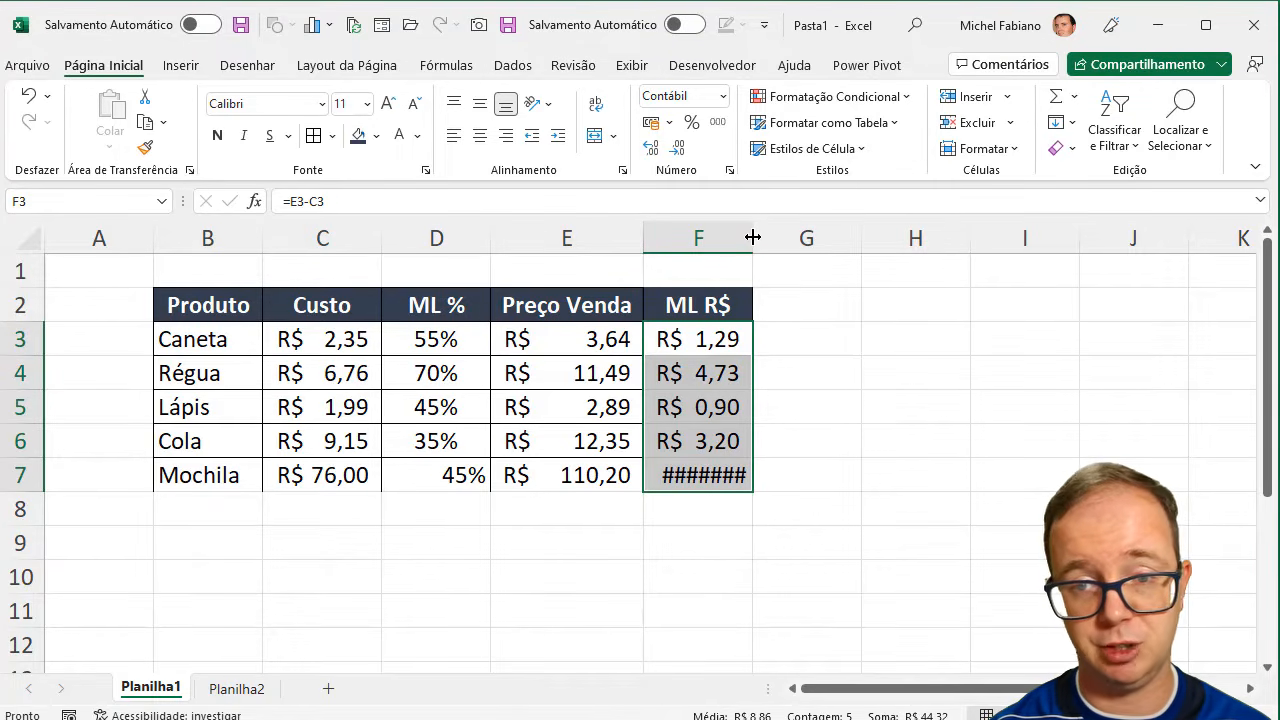
- Widen column F to fit its values and apply all borders to B3:F7
left_click_drag(753, 236, 824, 236)
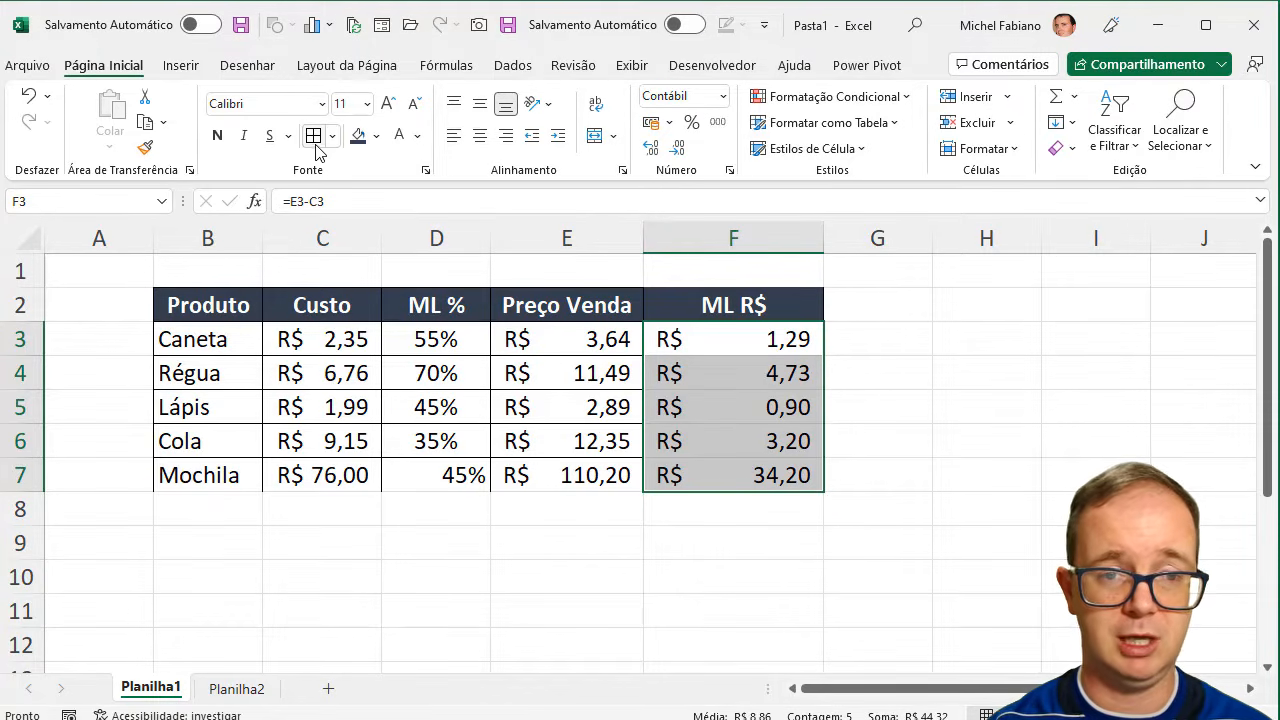
left_click_drag(209, 336, 691, 466)
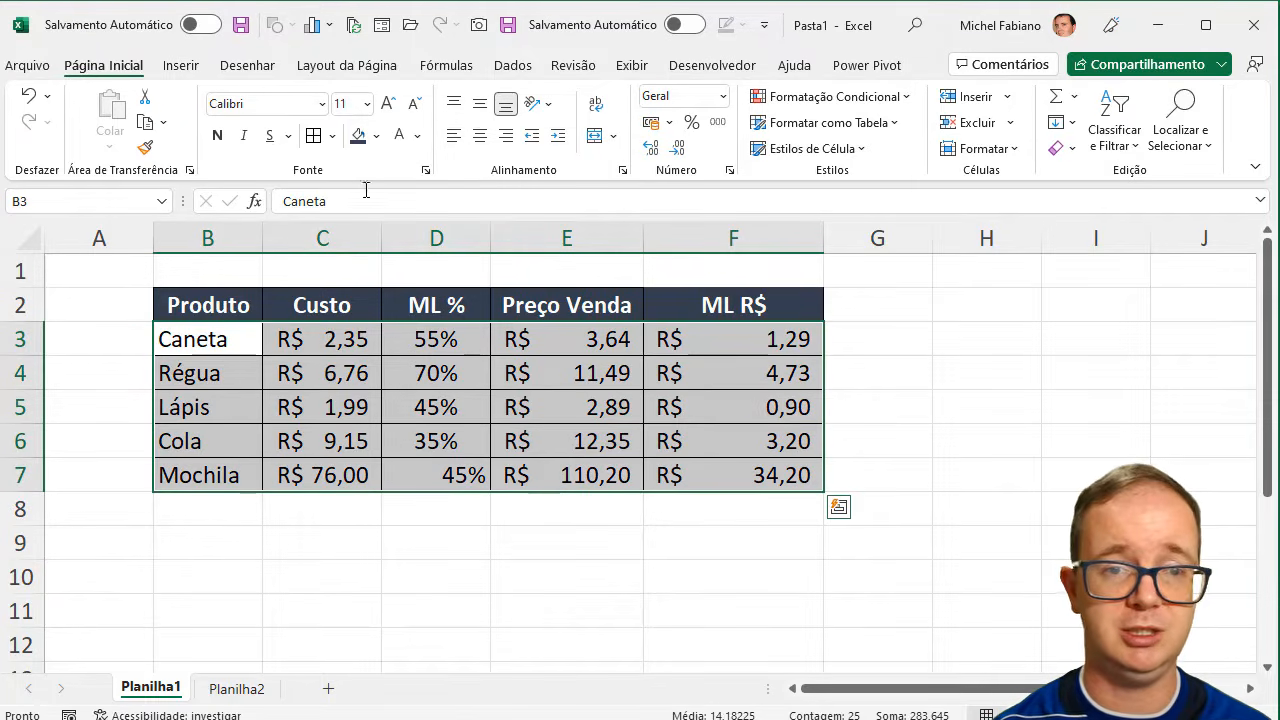
left_click(913, 378)
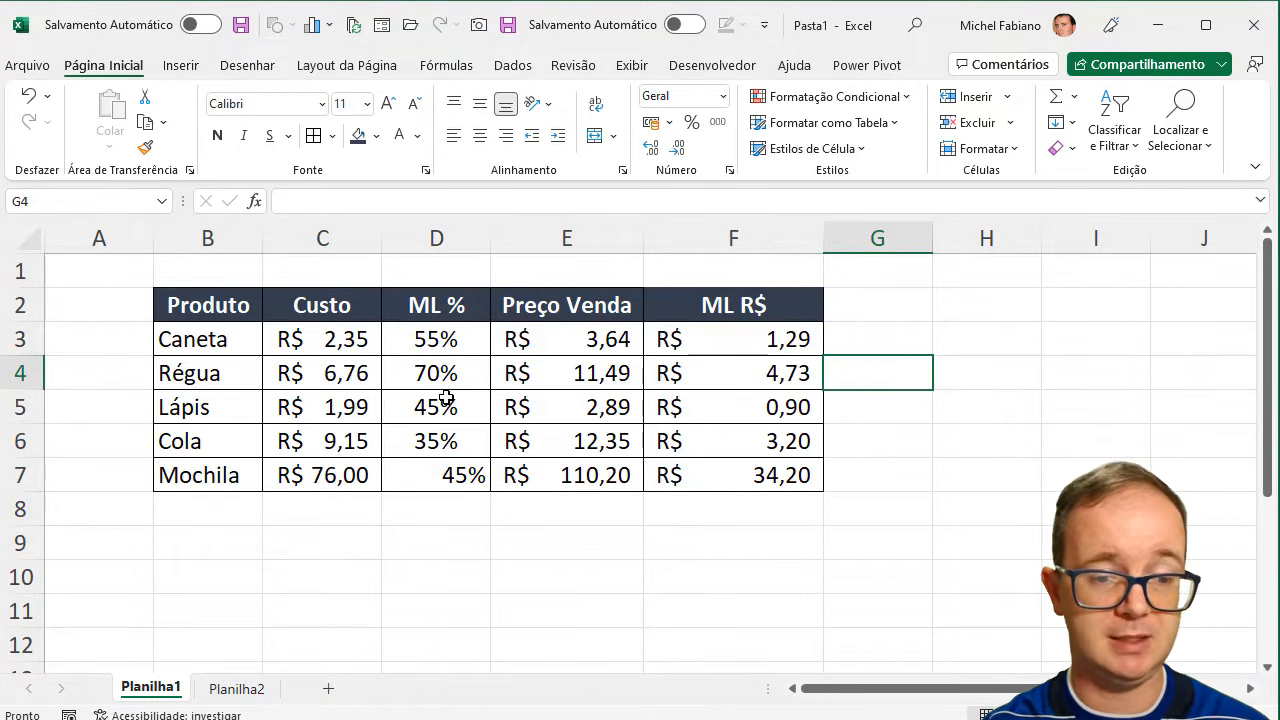
left_click(248, 690)
left_click(160, 690)
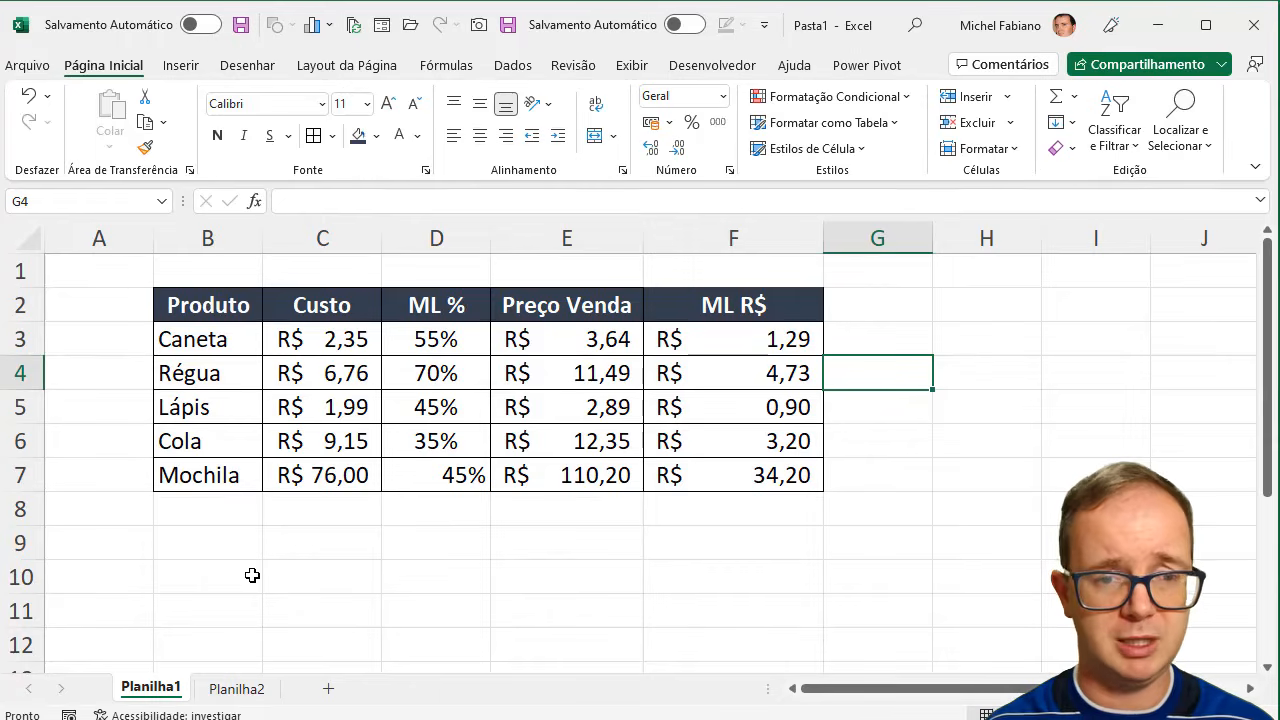
left_click(239, 690)
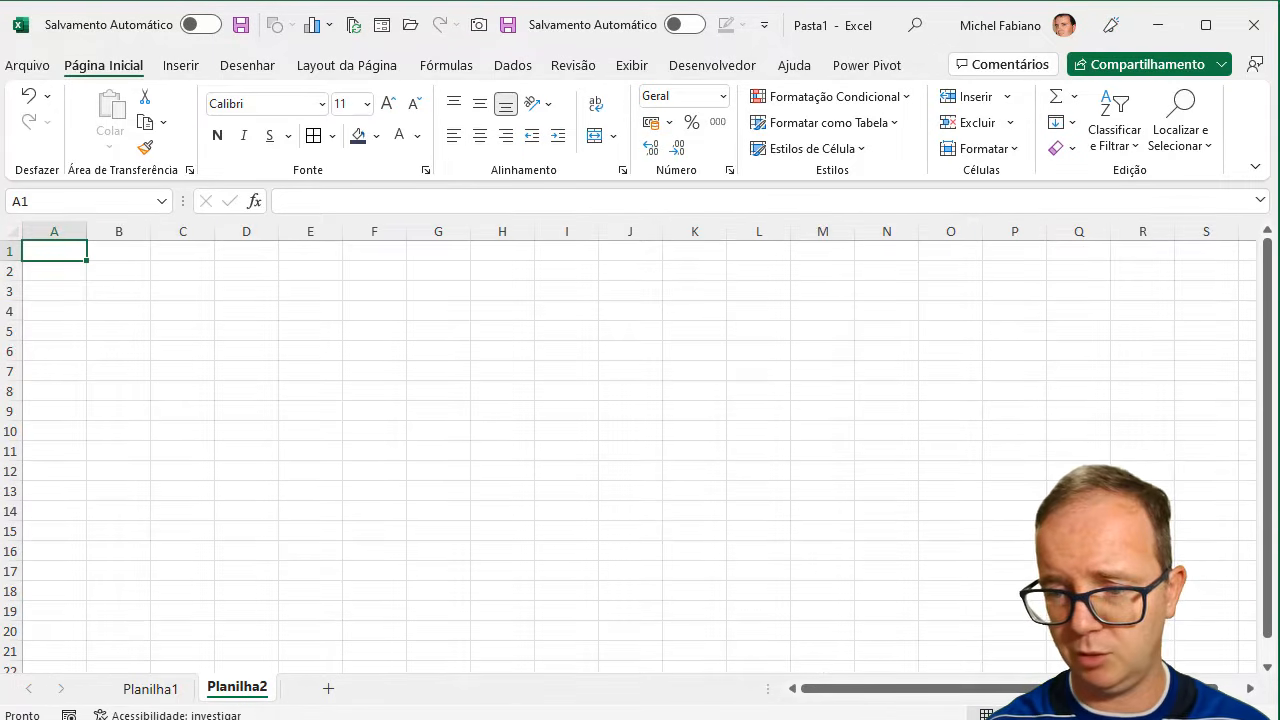
scroll(628, 448, "up", 8)
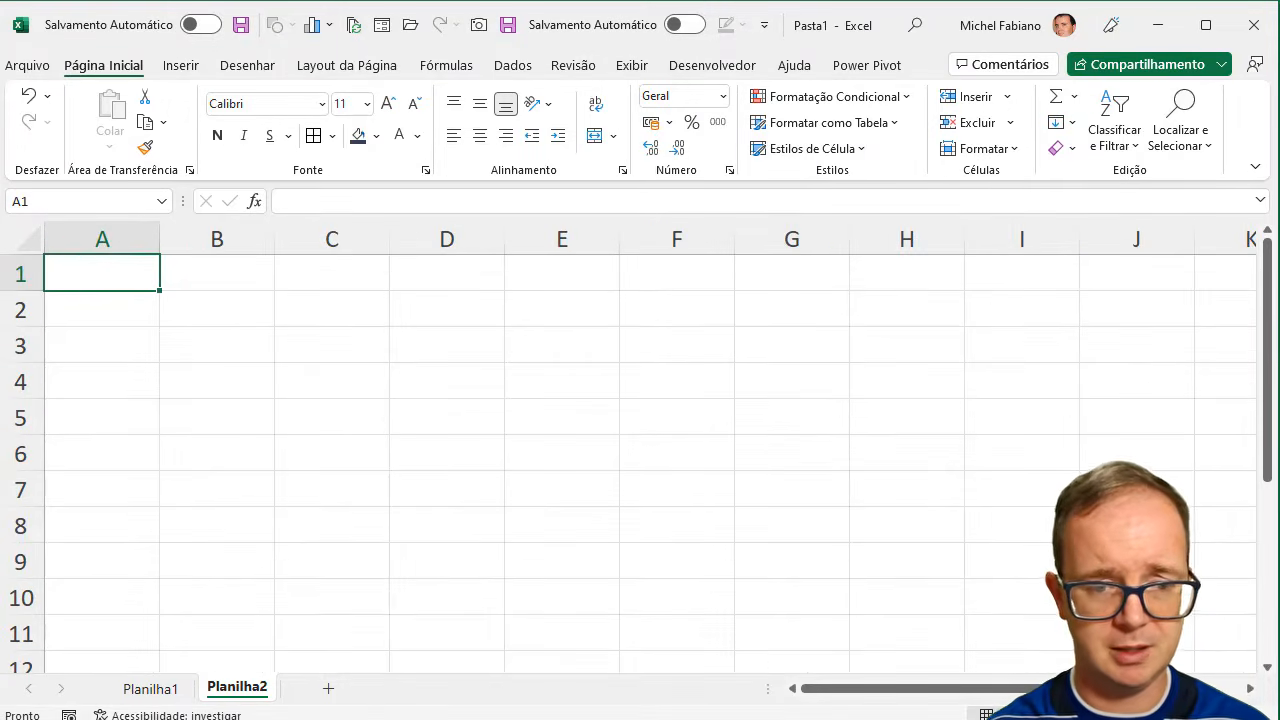
left_click(166, 689)
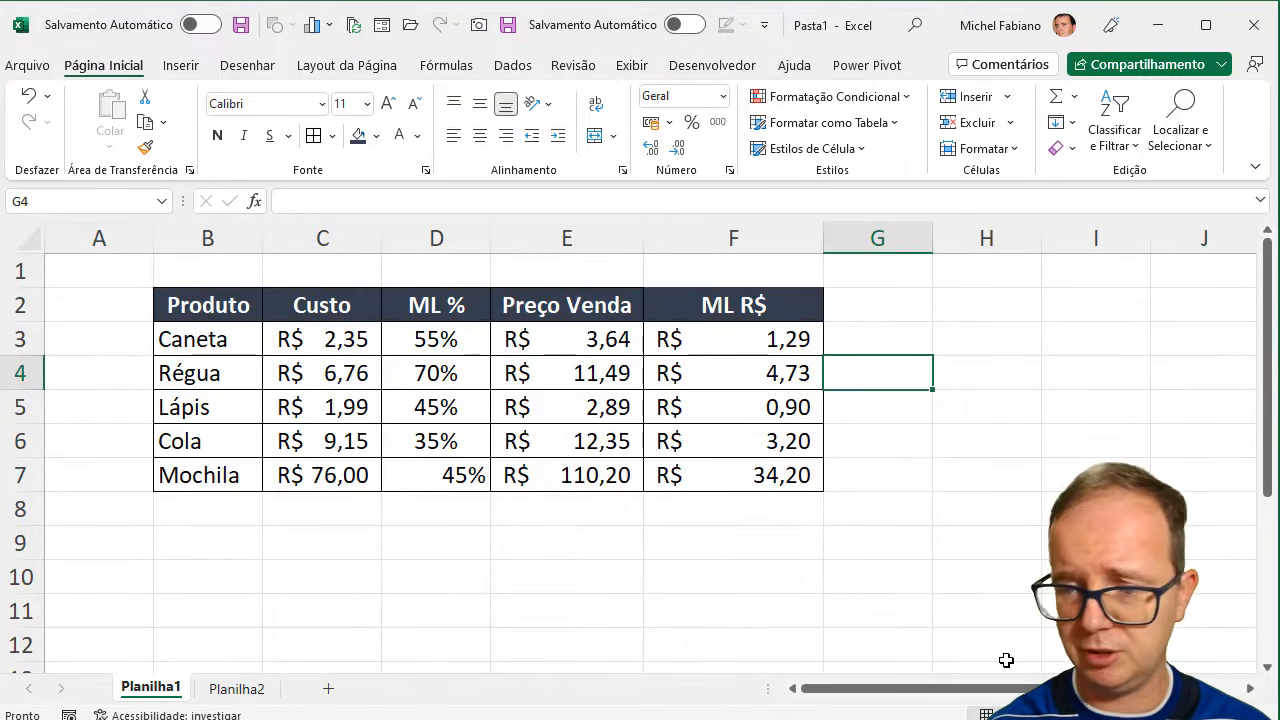
- Enter the headers Produto, Preço, Qtd and Total across H2:K2 for a second table
scroll(628, 448, "down", 2)
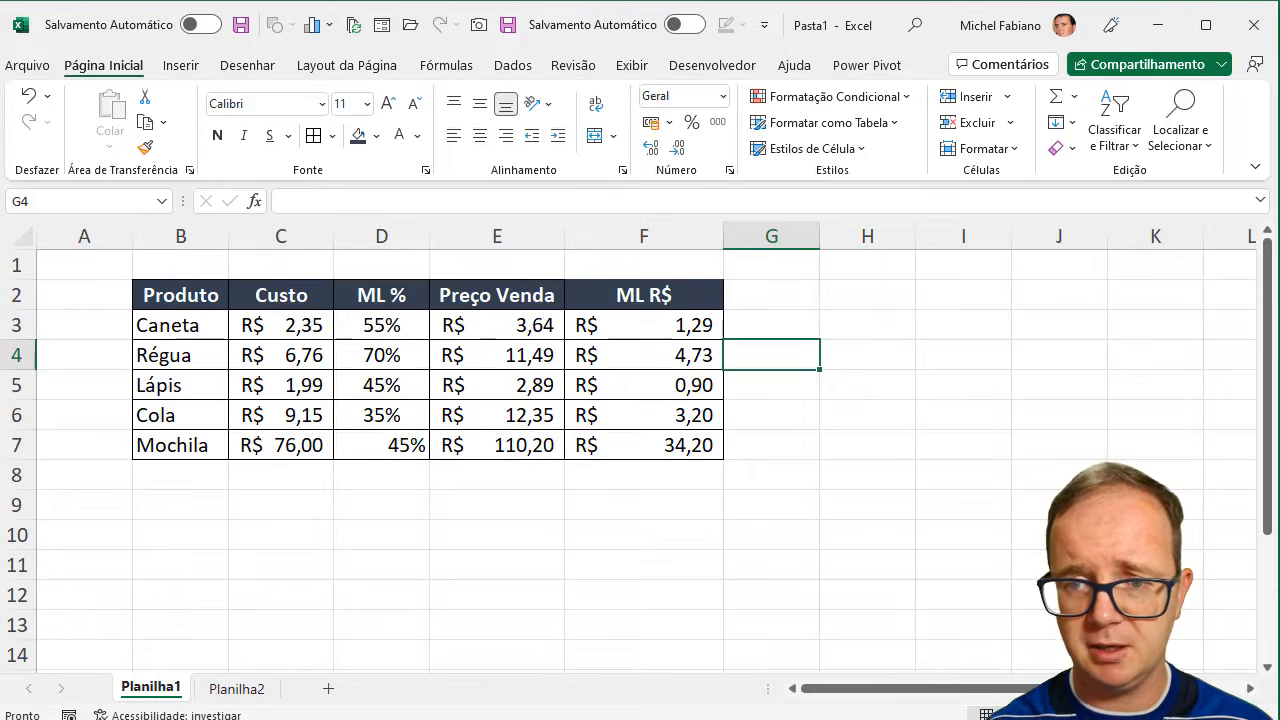
scroll(814, 303, "down", 1)
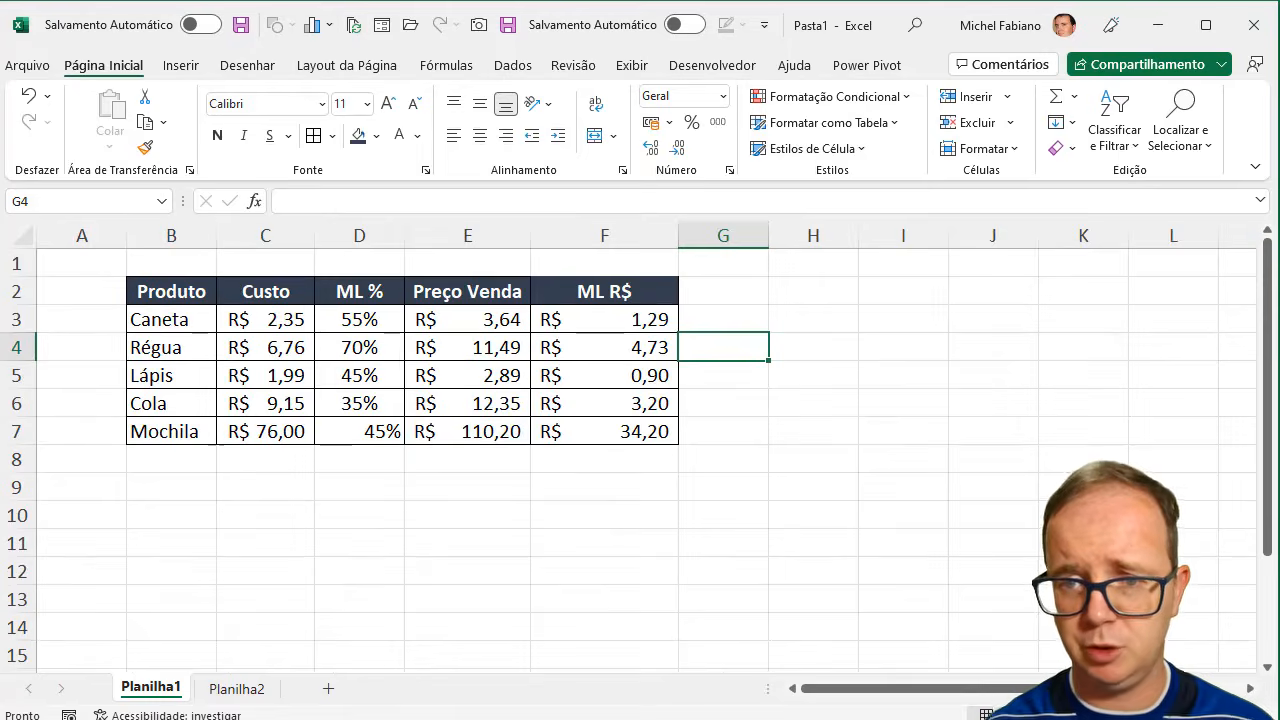
left_click(854, 288)
type("Produto")
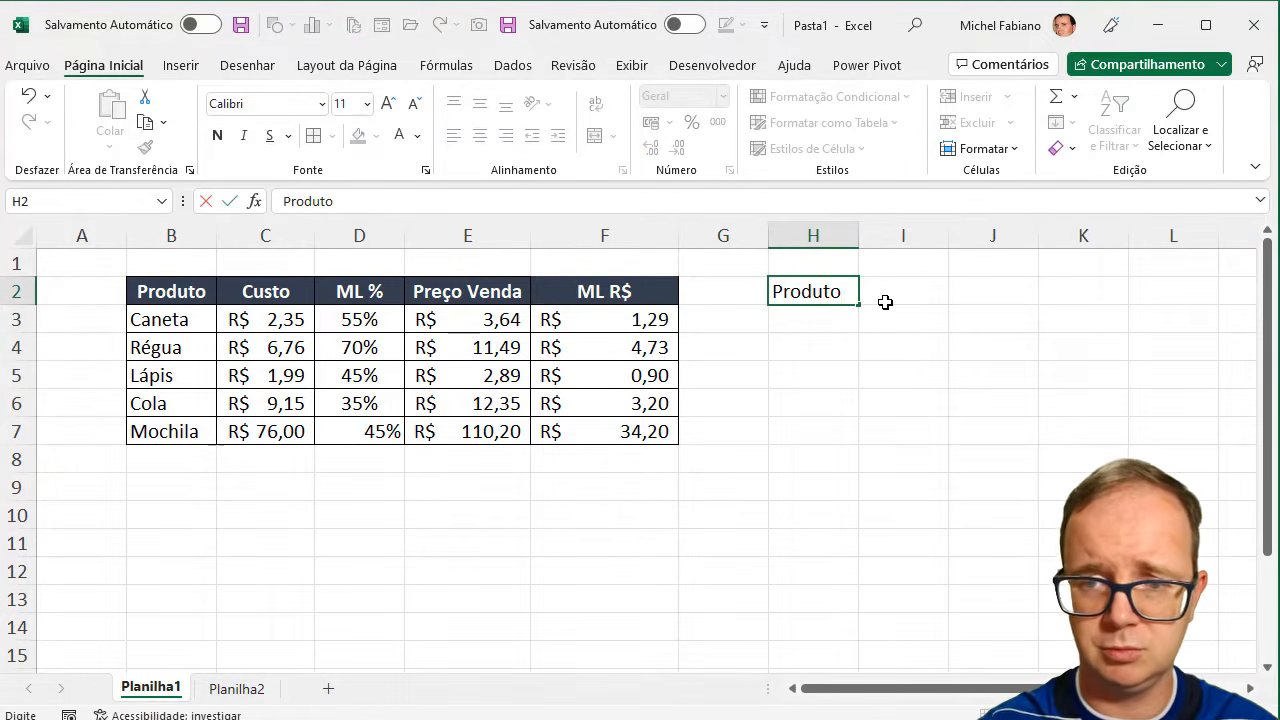
key("Tab")
type("Preço")
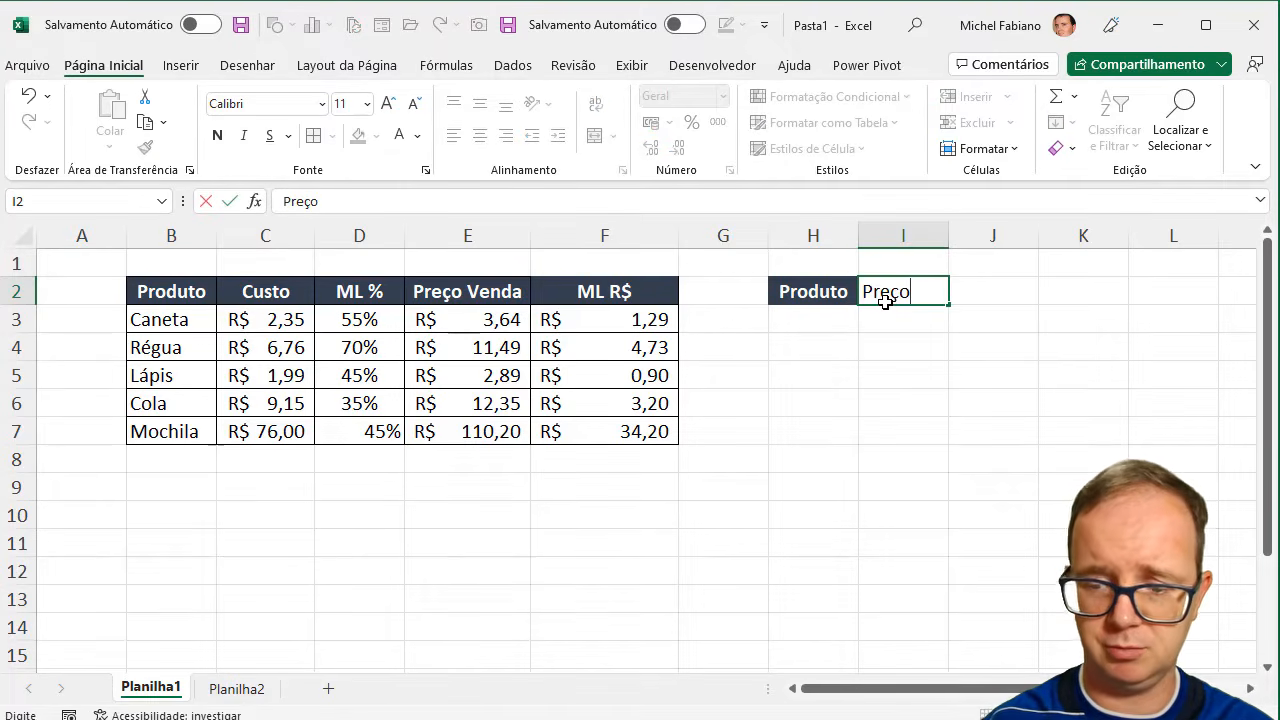
key("Tab")
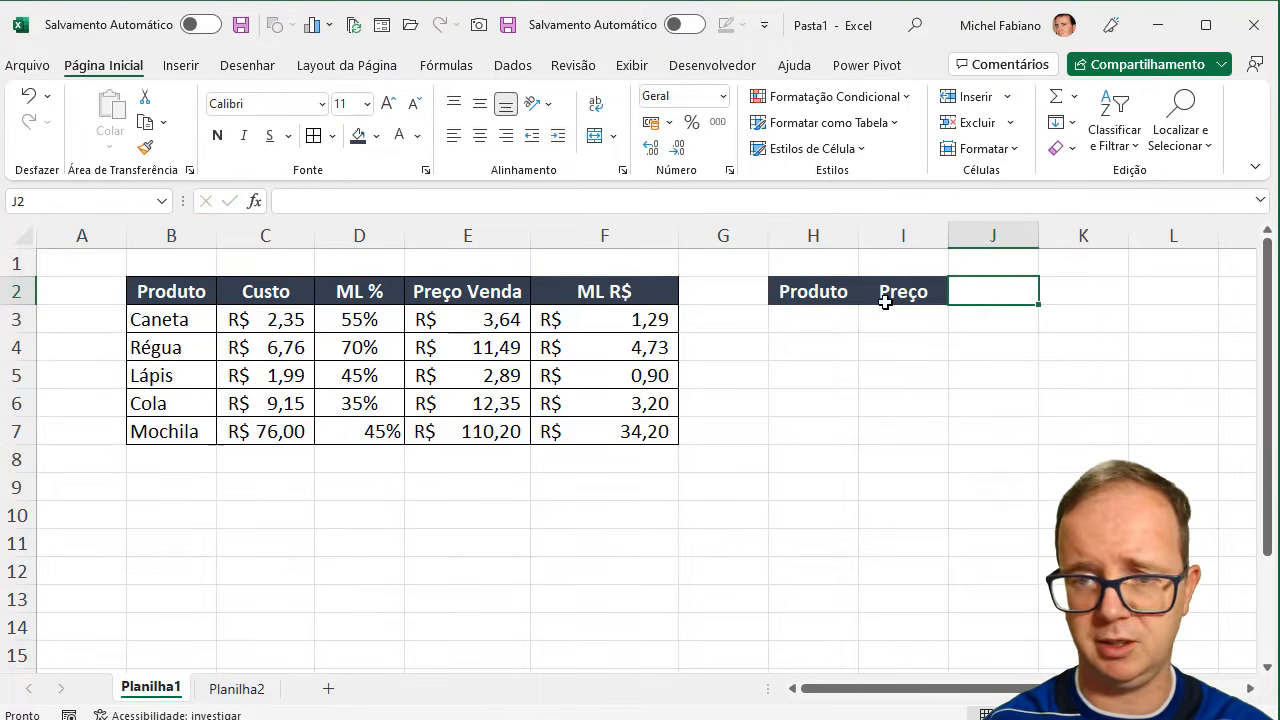
type("Qtd")
key("Tab")
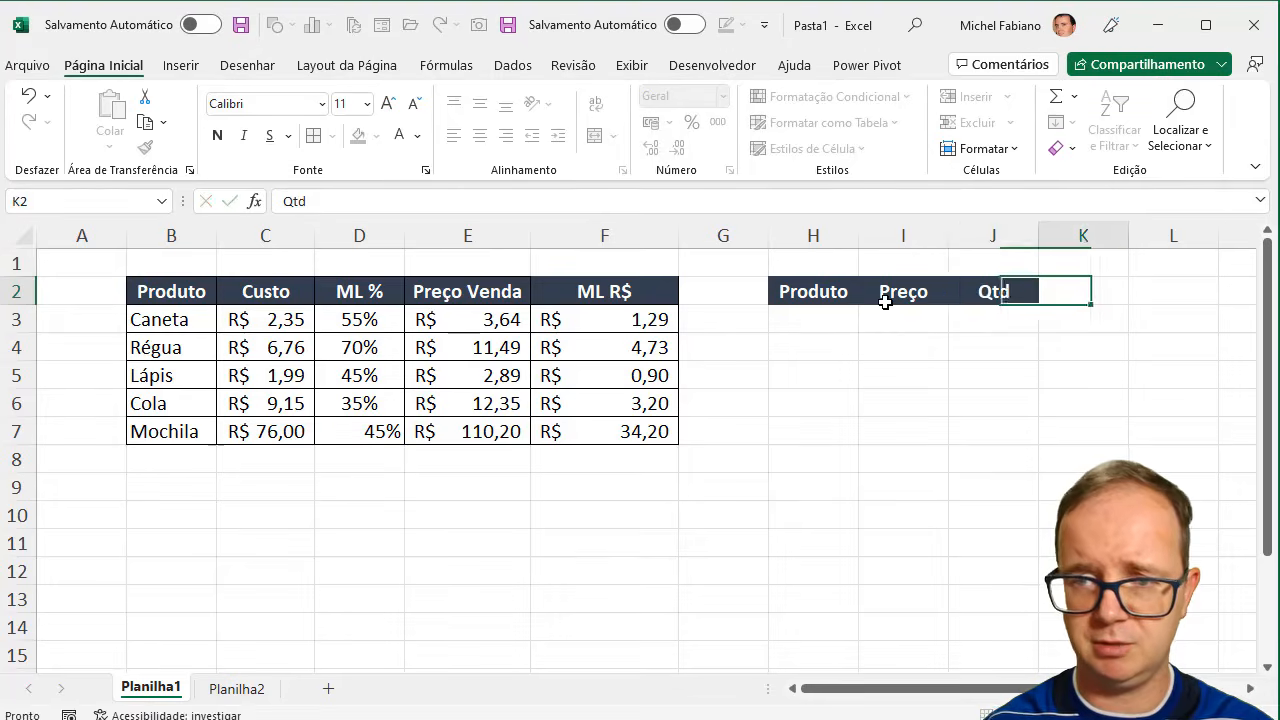
type("Total")
key("Return")
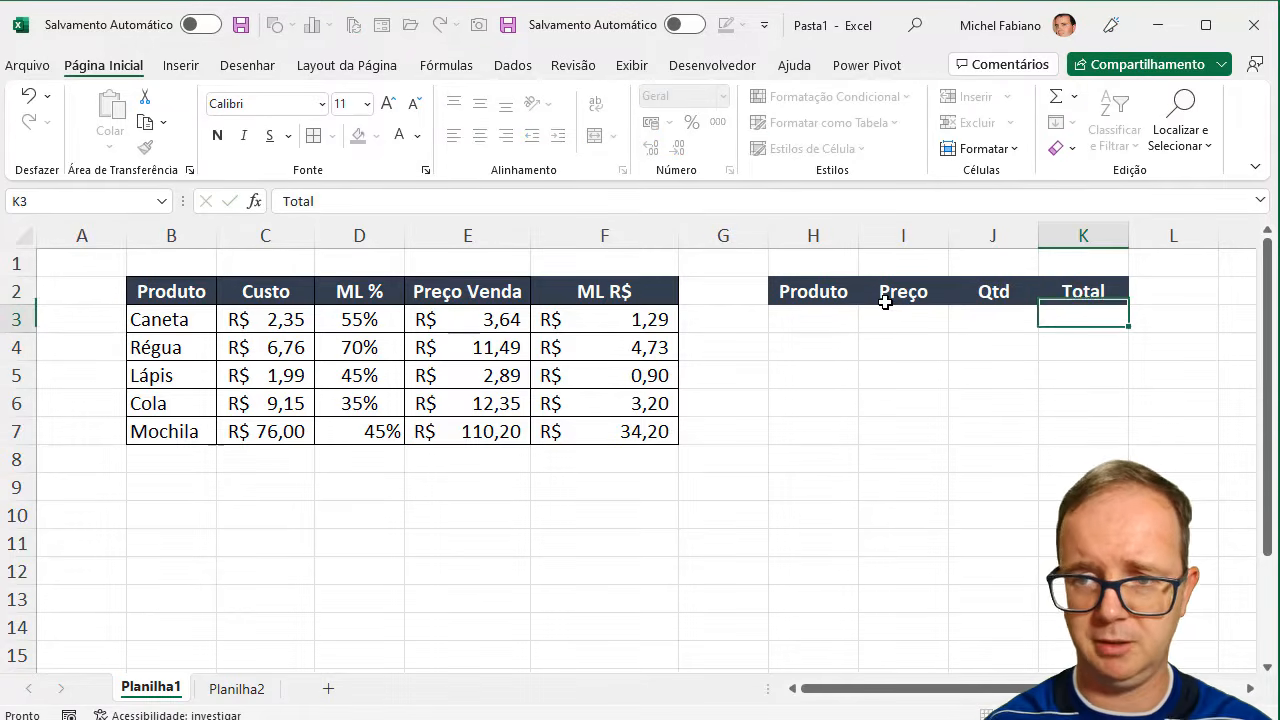
- Enter Caneta as the product in H3 and a quantity of 5 in J3, leaving the price blank
key("Left")
key("Left")
key("Left")
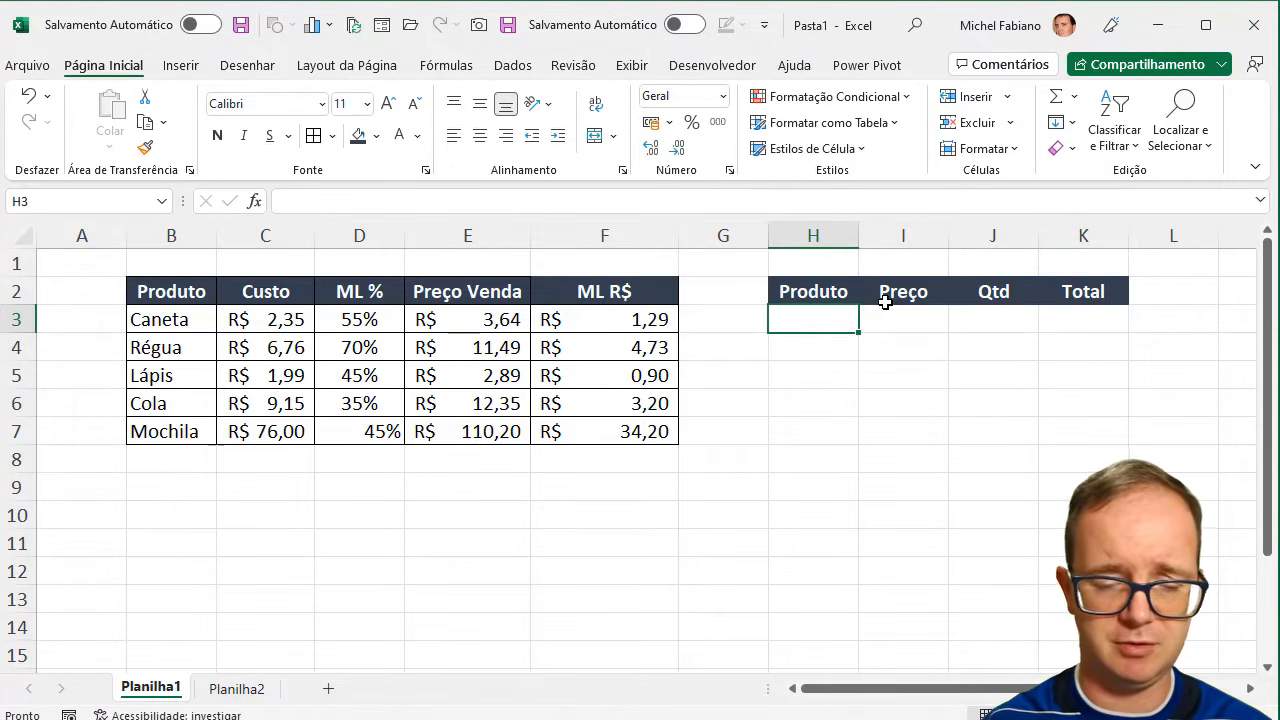
type("Caneta")
key("Tab")
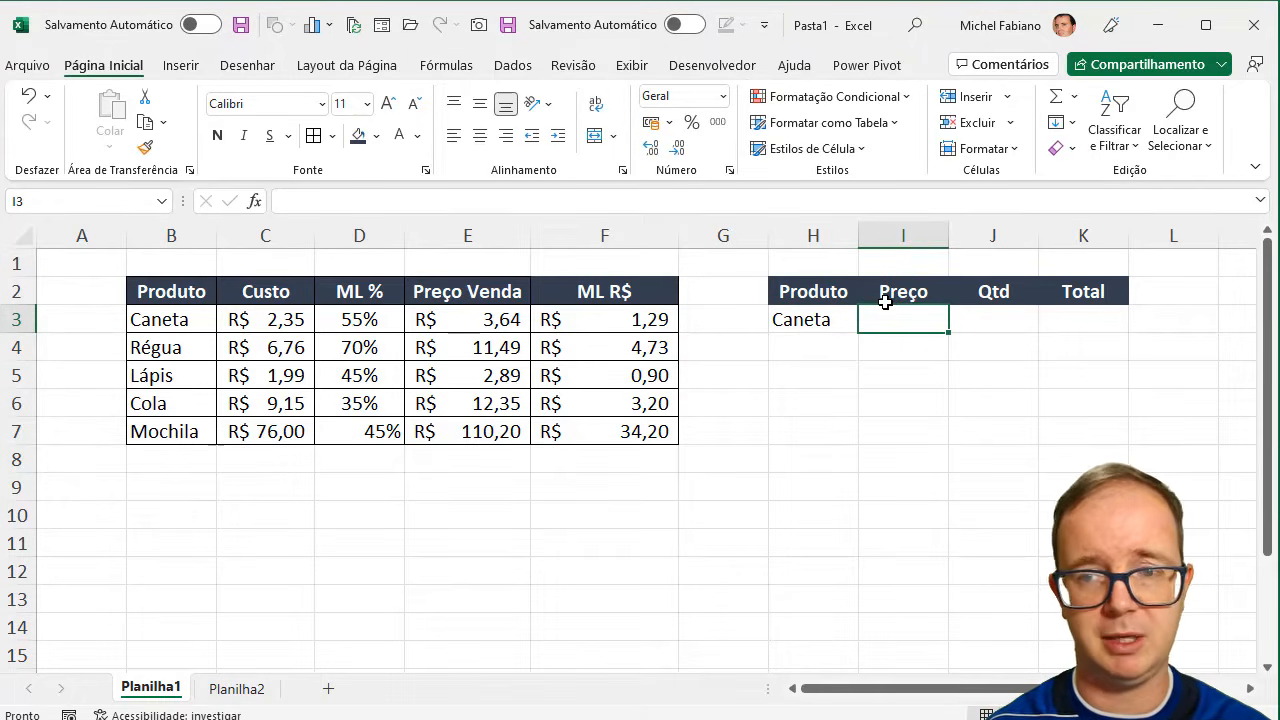
key("Tab")
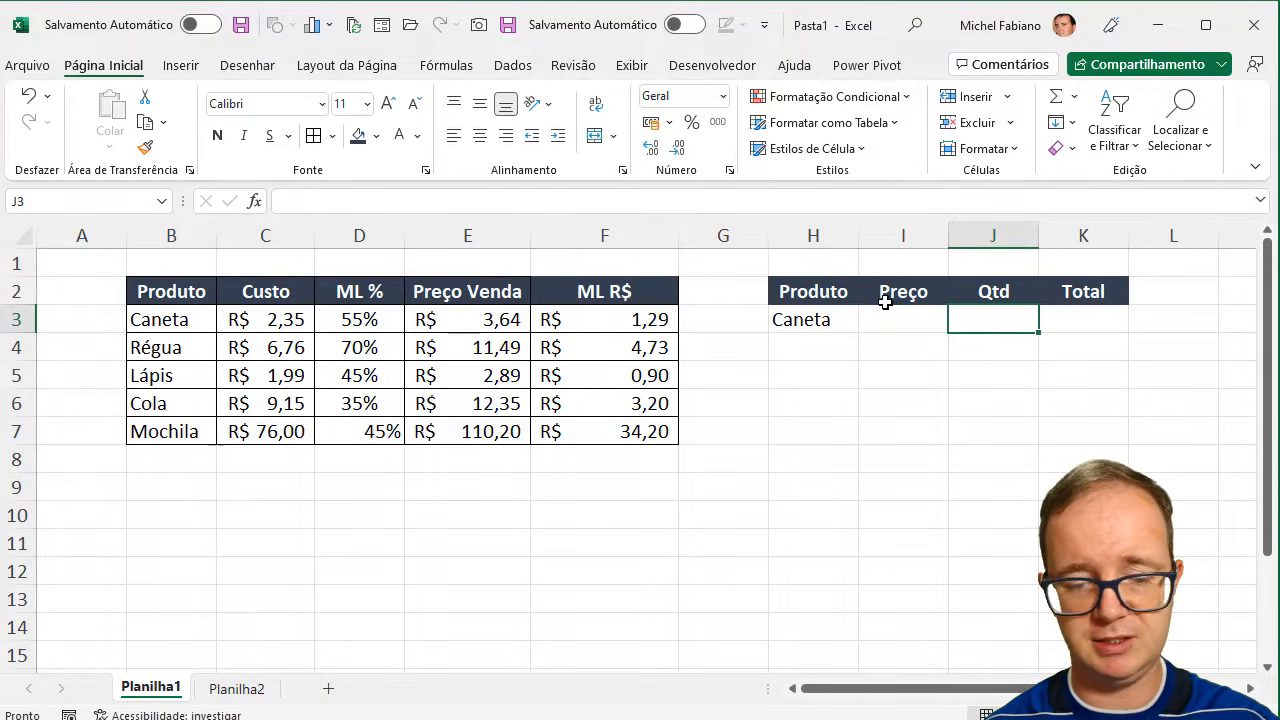
type("5")
key("Tab")
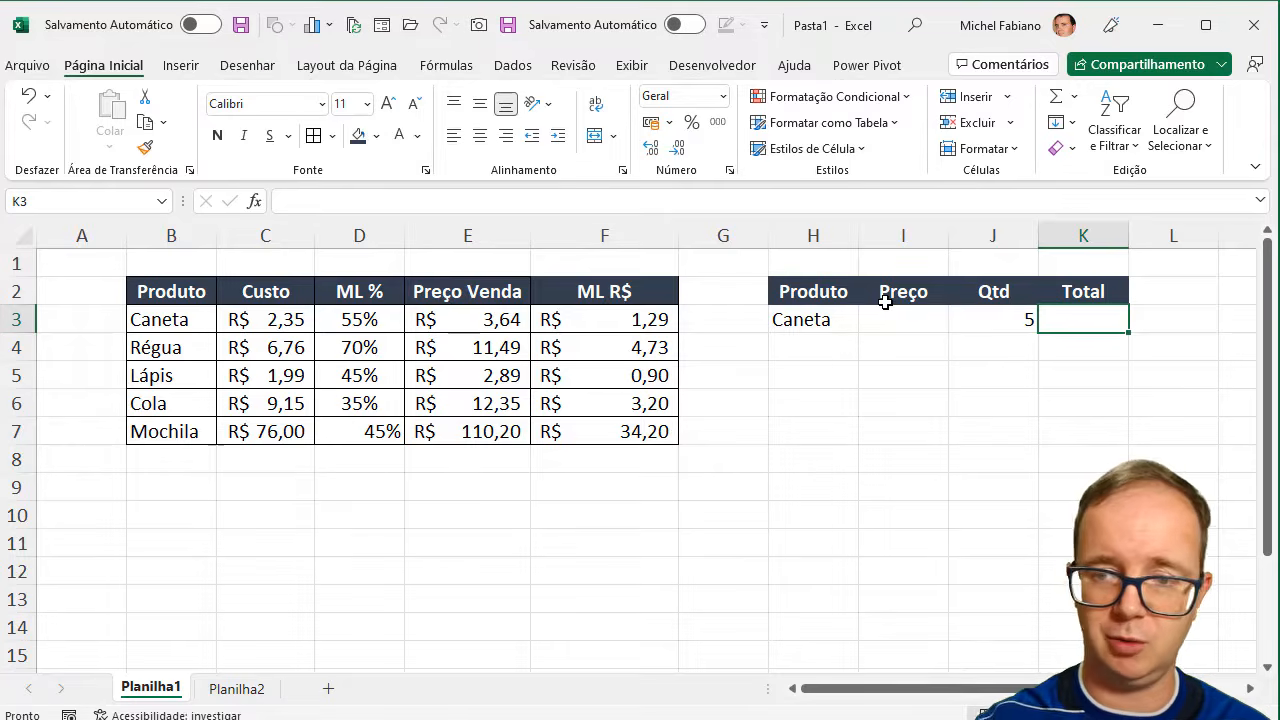
- Calculate the Caneta total in K3 with =I3*J3 and select the empty price cell I3
type("=")
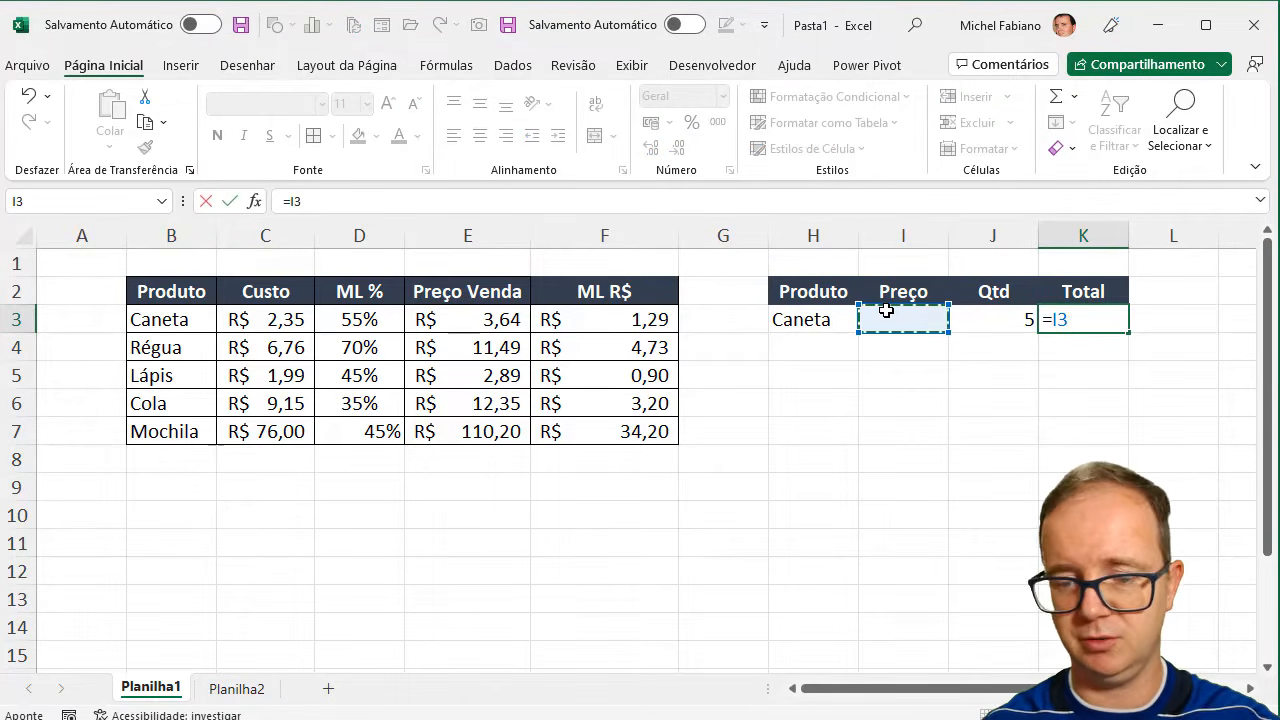
type("*")
key("Left")
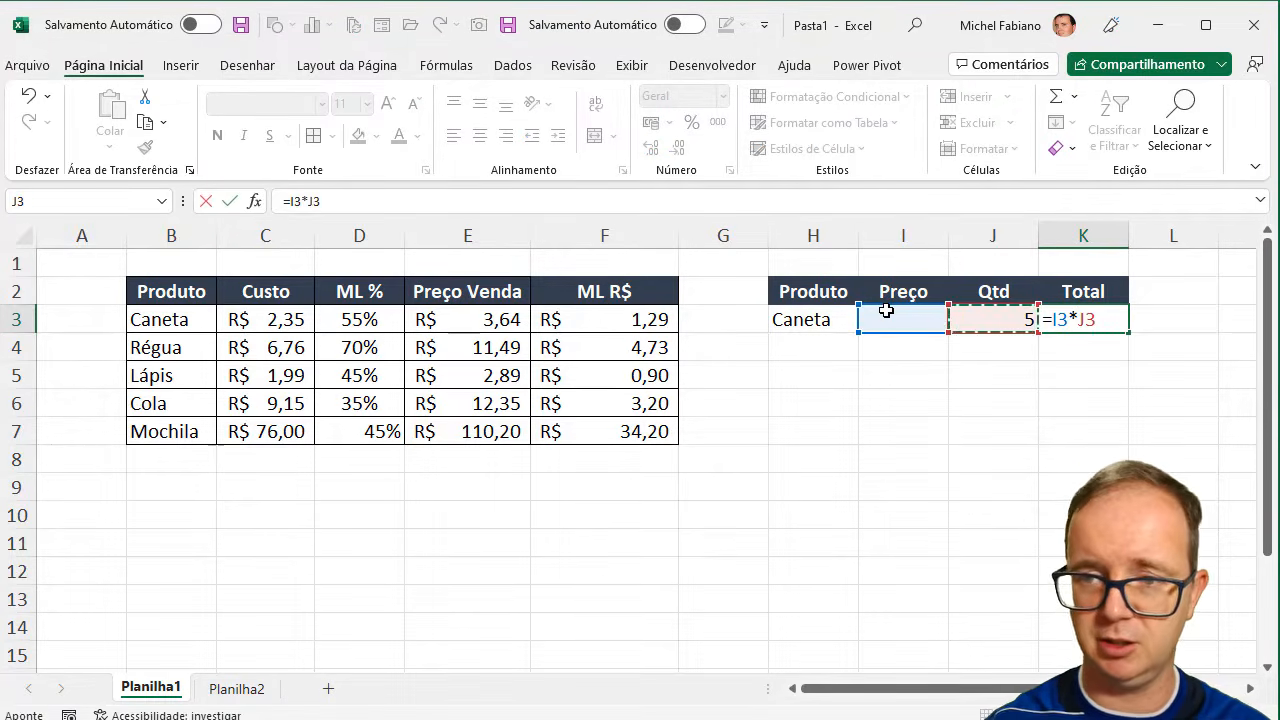
key("Return")
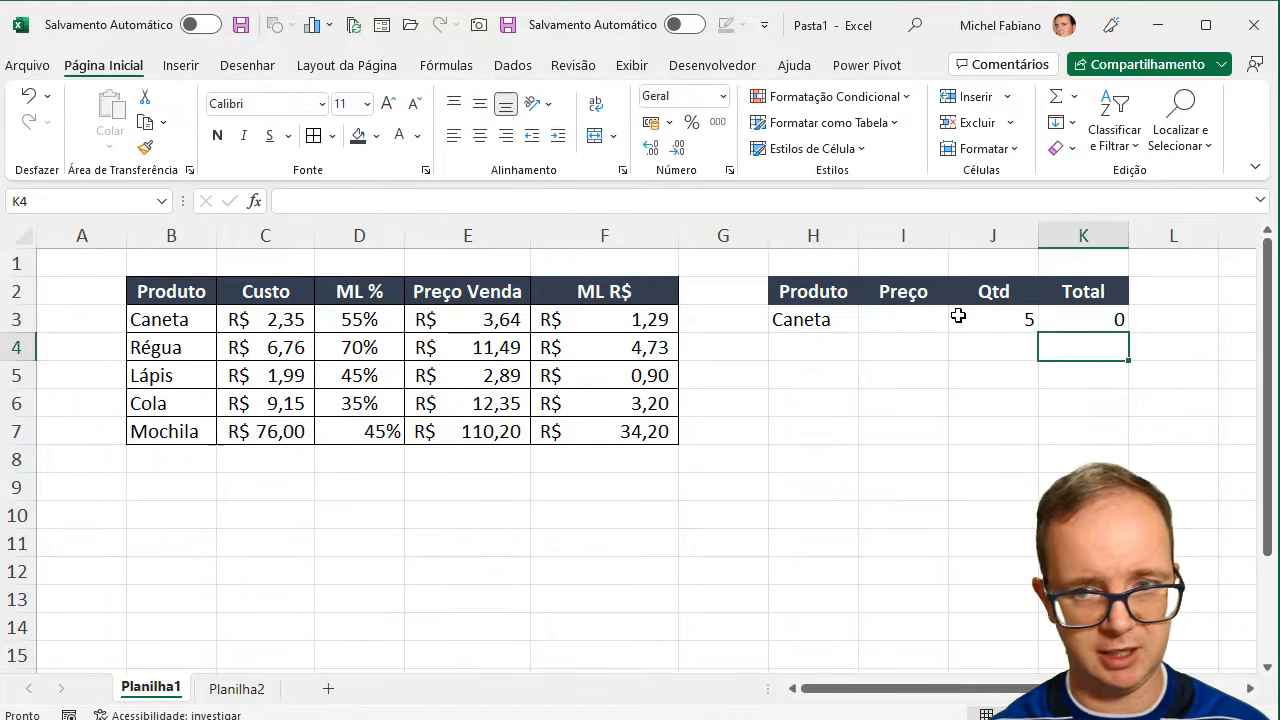
left_click(909, 316)
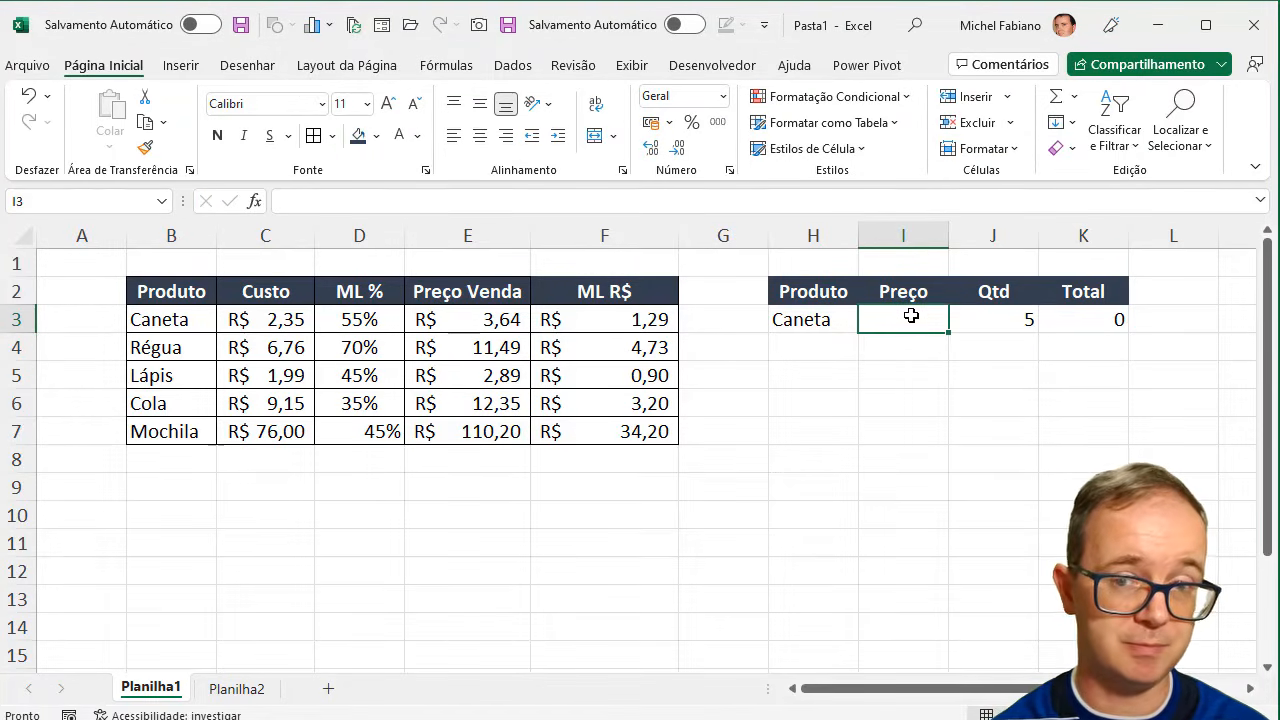
- Look up the product's selling price in I3 with =PROCV(H3;B2:F7;4;0)
type("=")
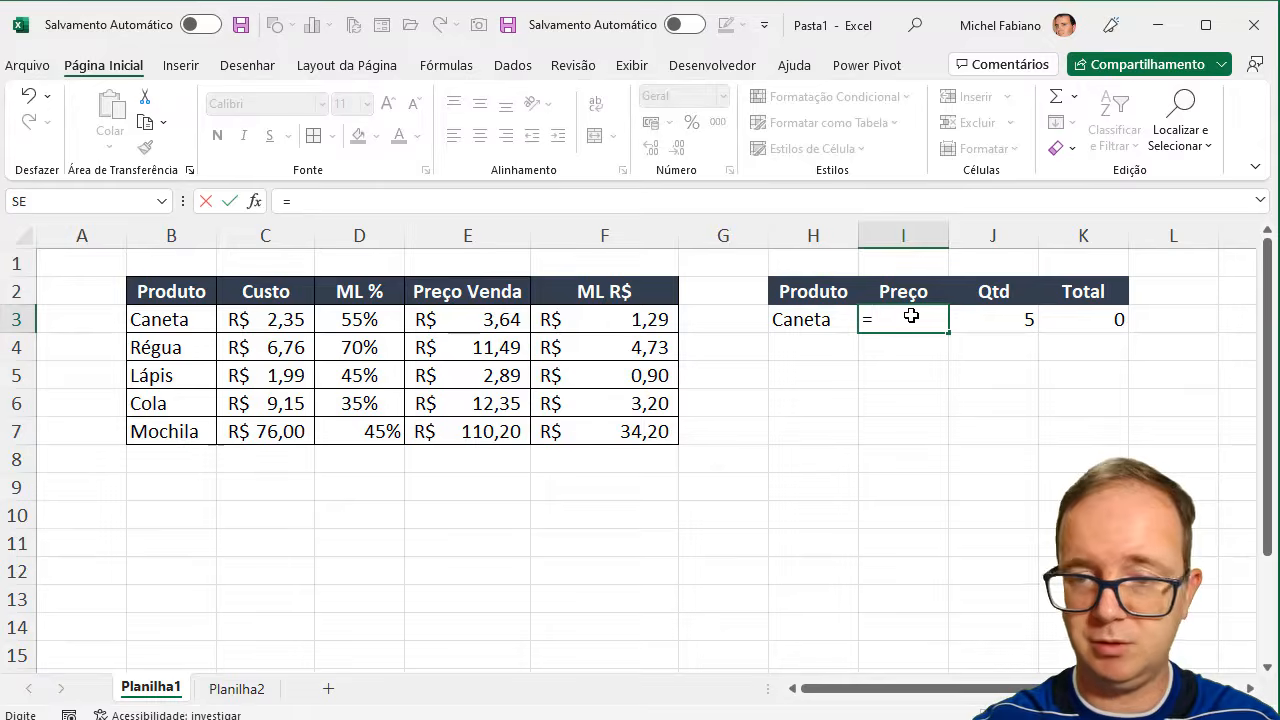
type("procv(")
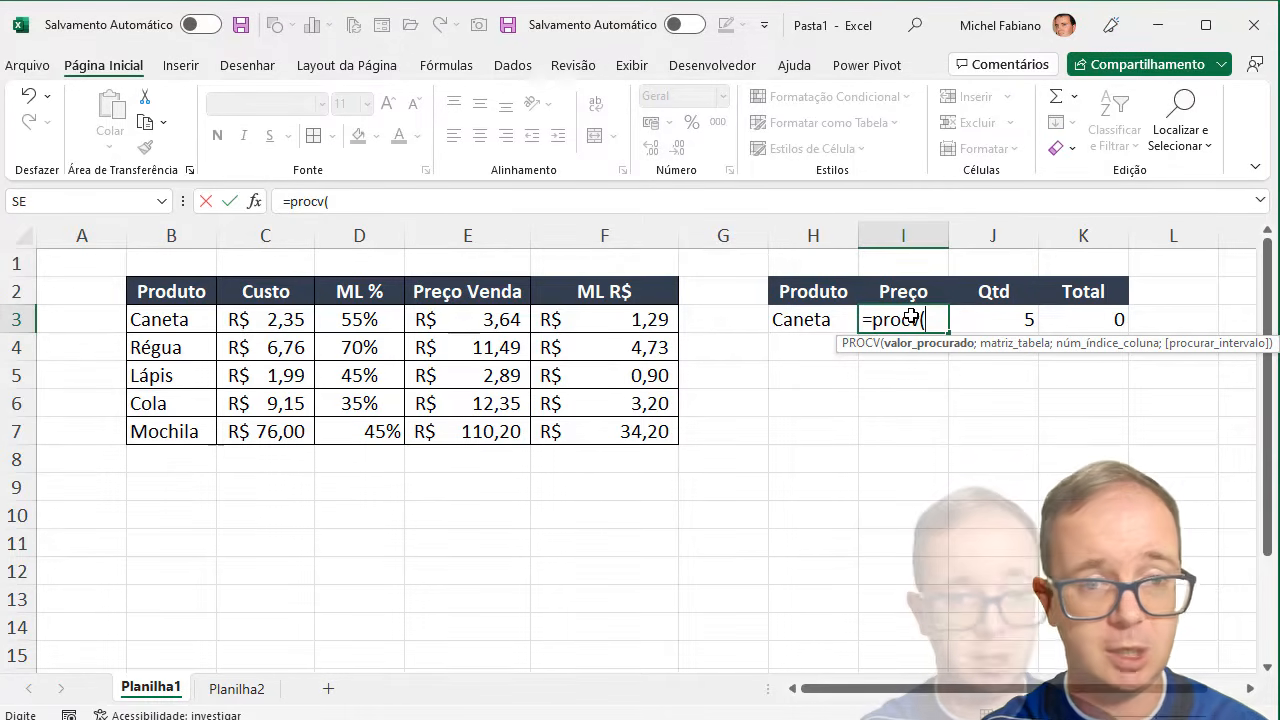
left_click(819, 321)
type(";")
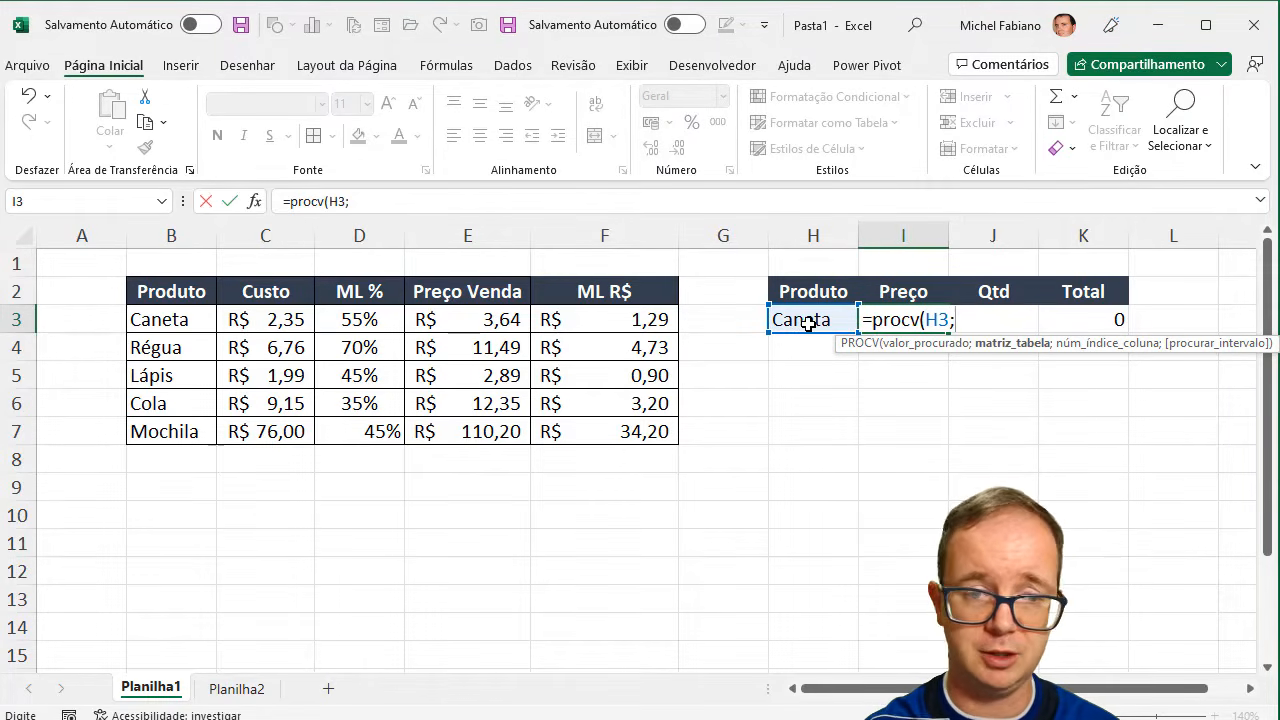
left_click_drag(200, 290, 609, 423)
type(";")
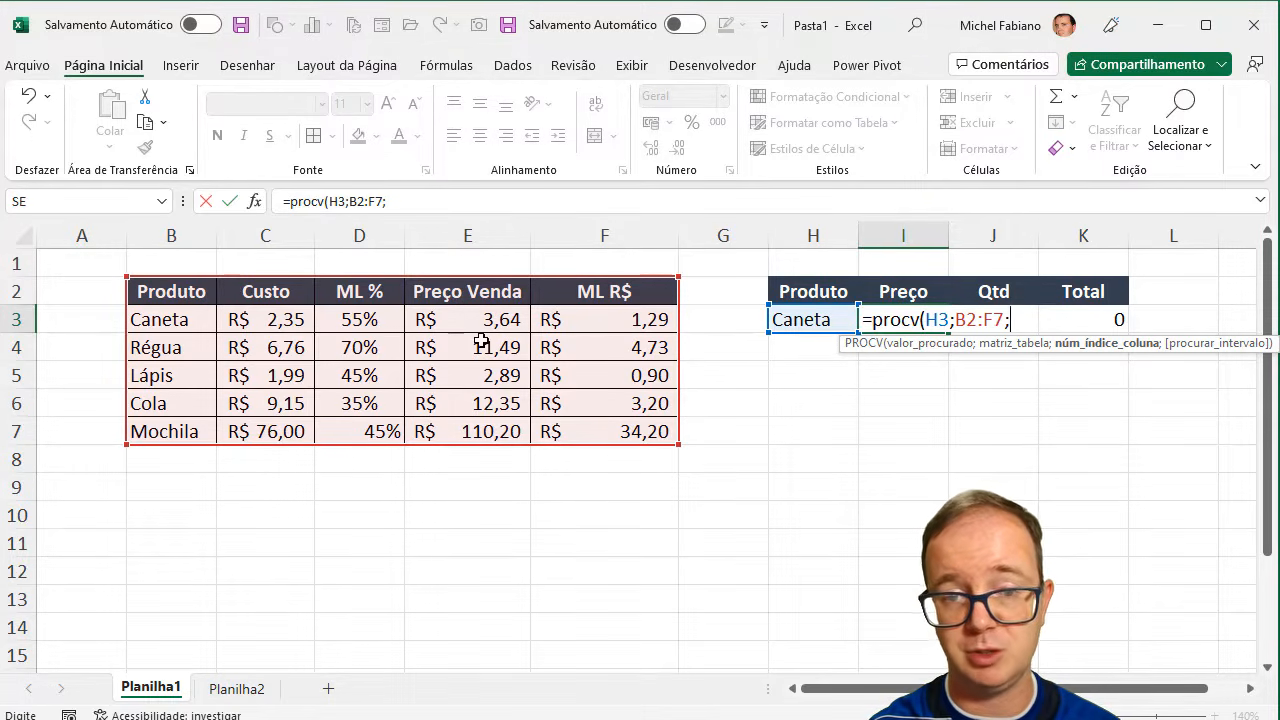
type("4")
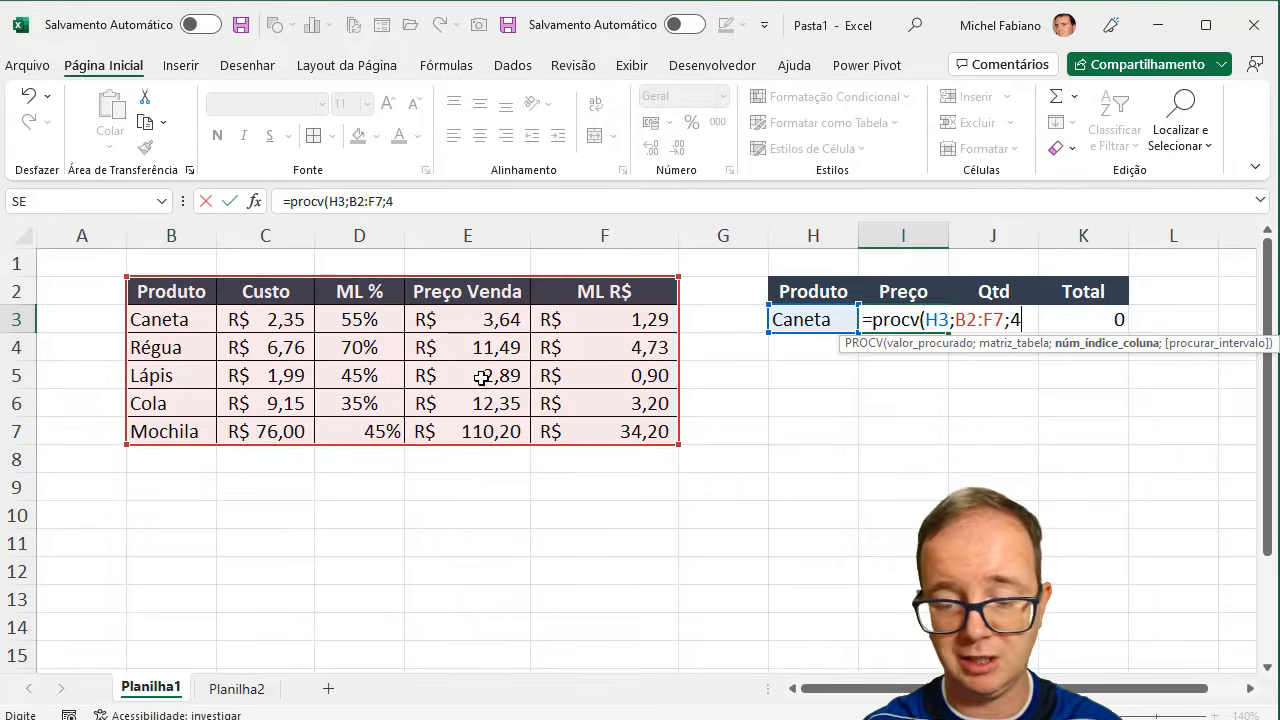
type(";0)")
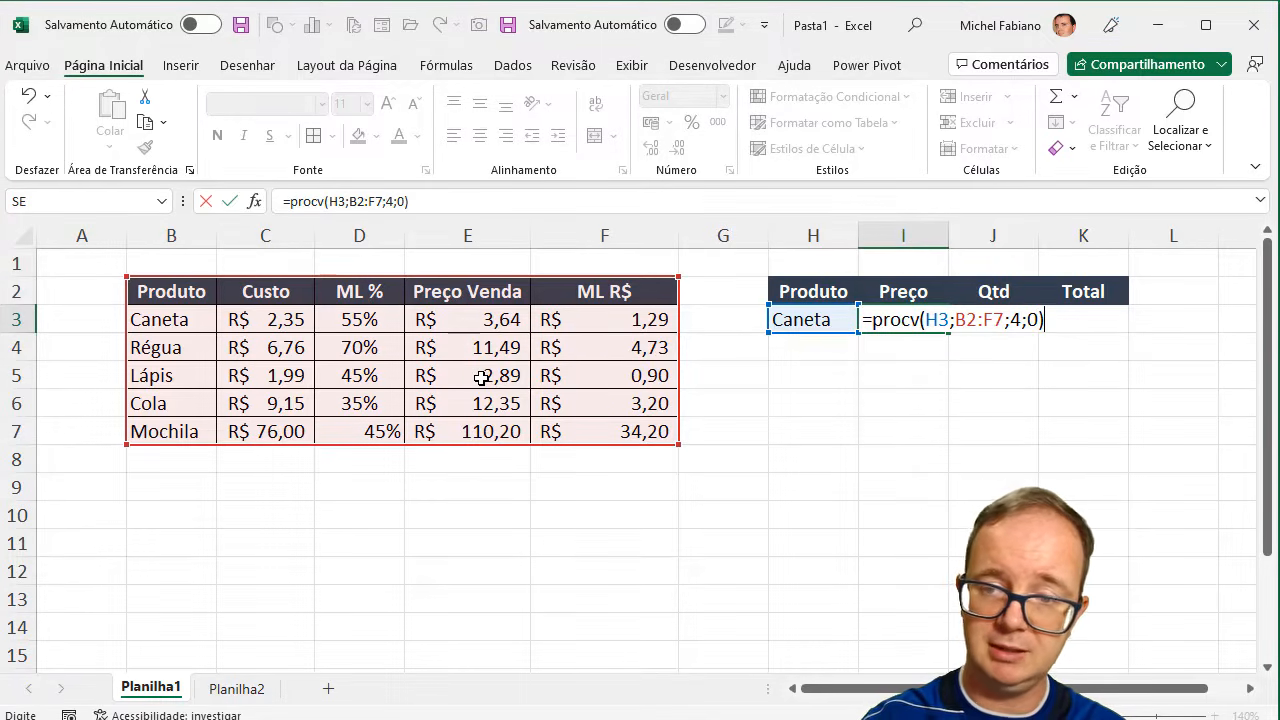
key("Return")
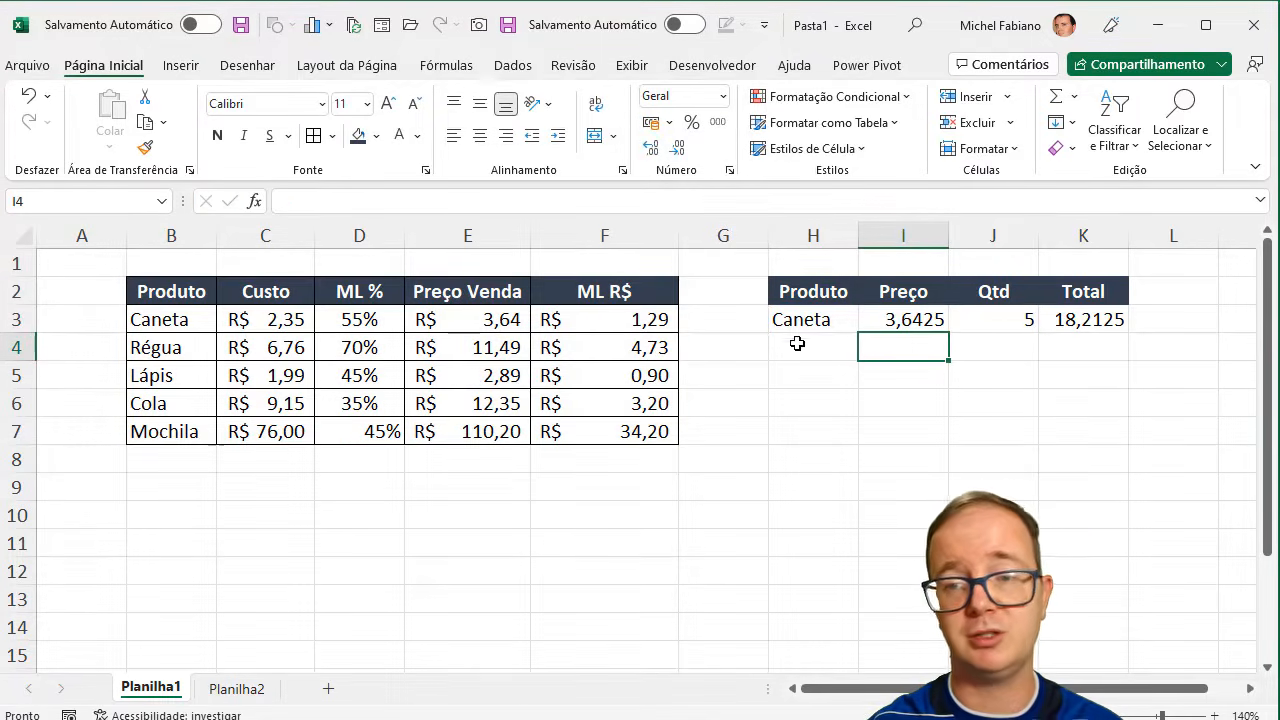
- Apply the accounting currency format to the total in K3 and price in I3, and center the quantity in J3
left_click(1077, 320)
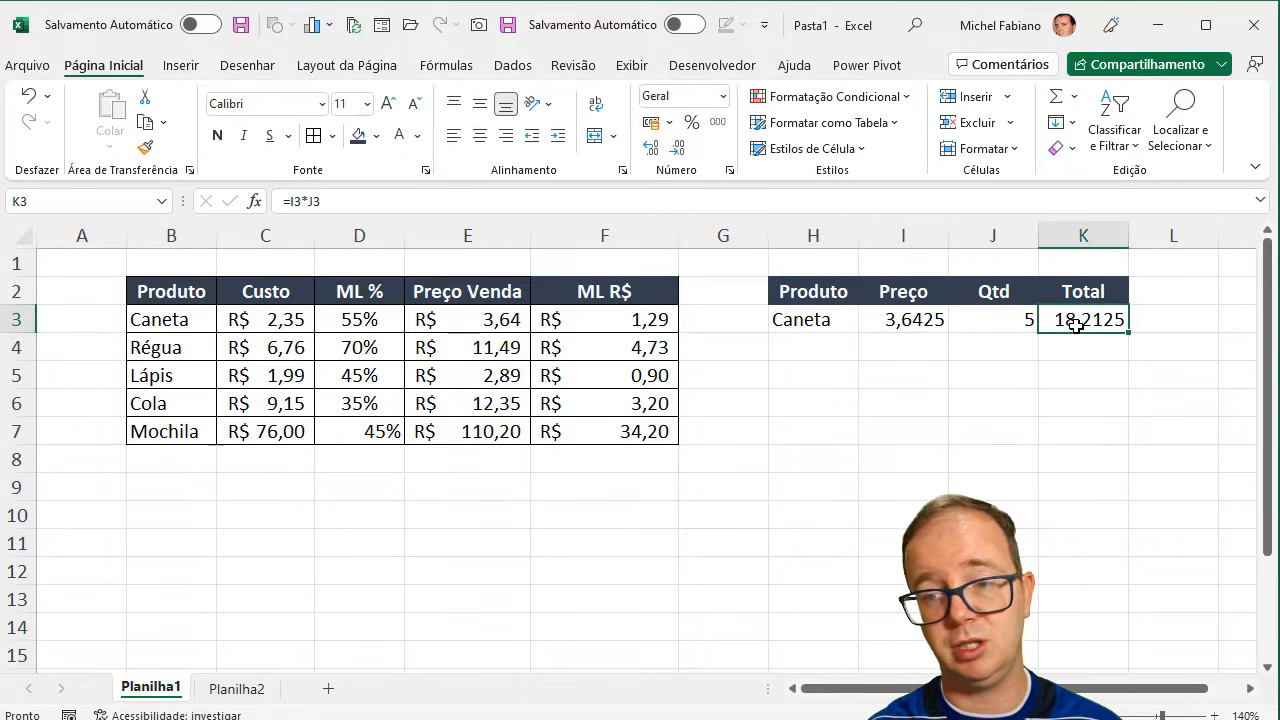
left_click(650, 121)
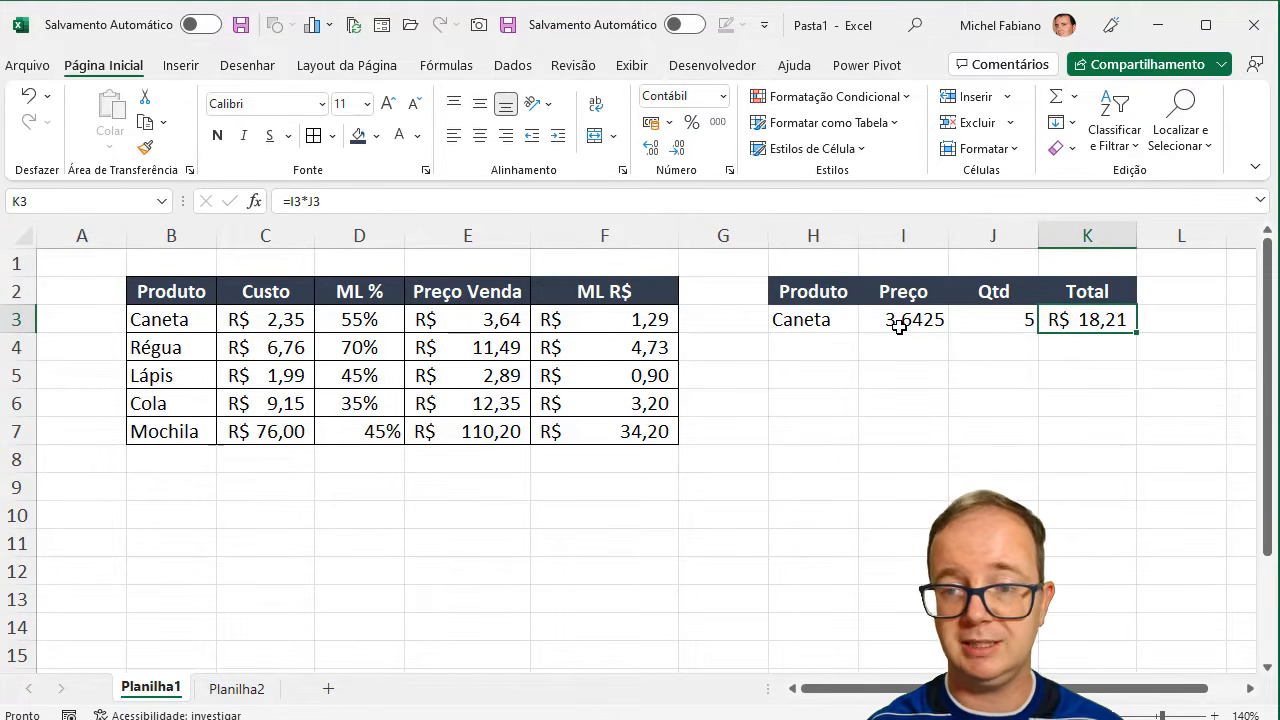
left_click(902, 325)
left_click(650, 121)
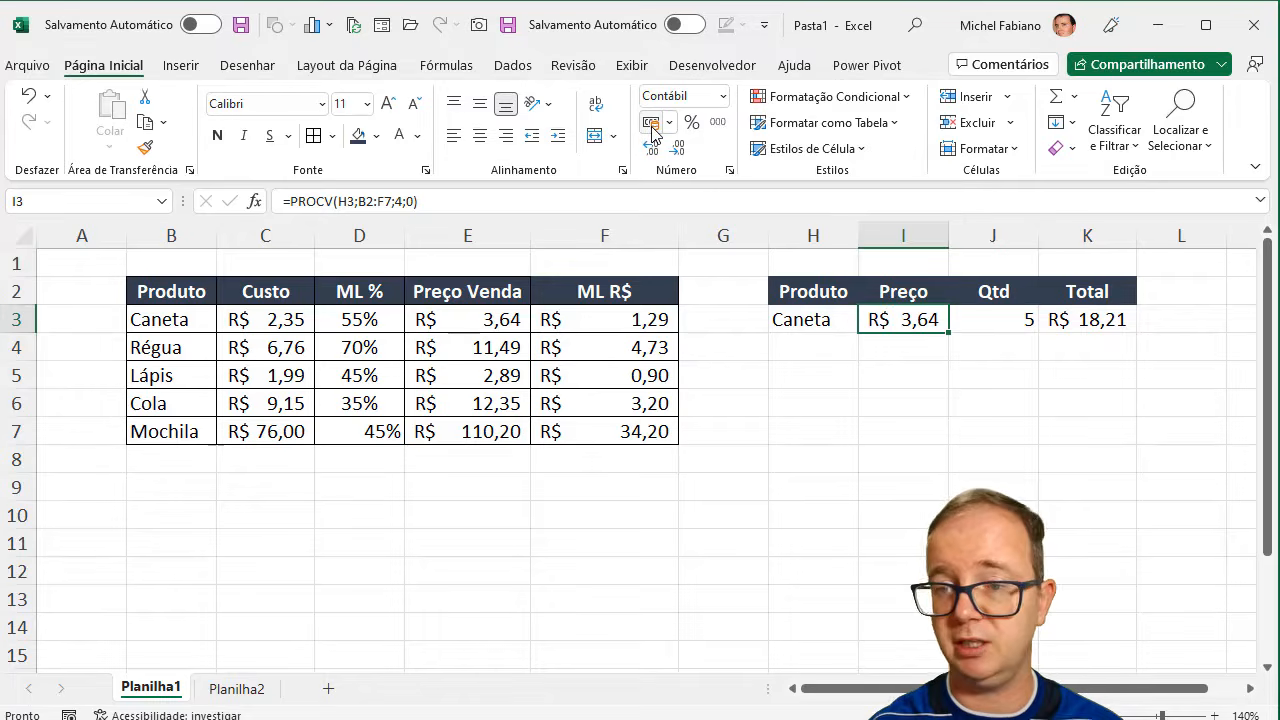
left_click(1000, 327)
right_click(1000, 327)
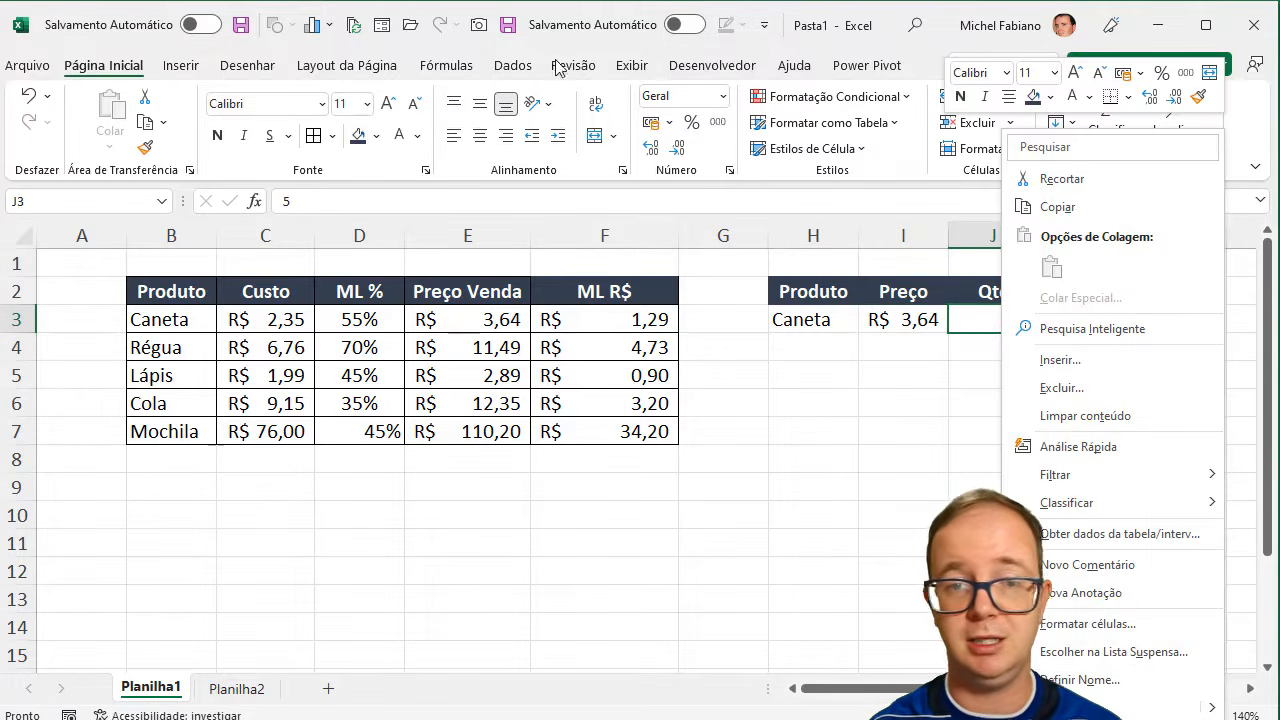
left_click(480, 135)
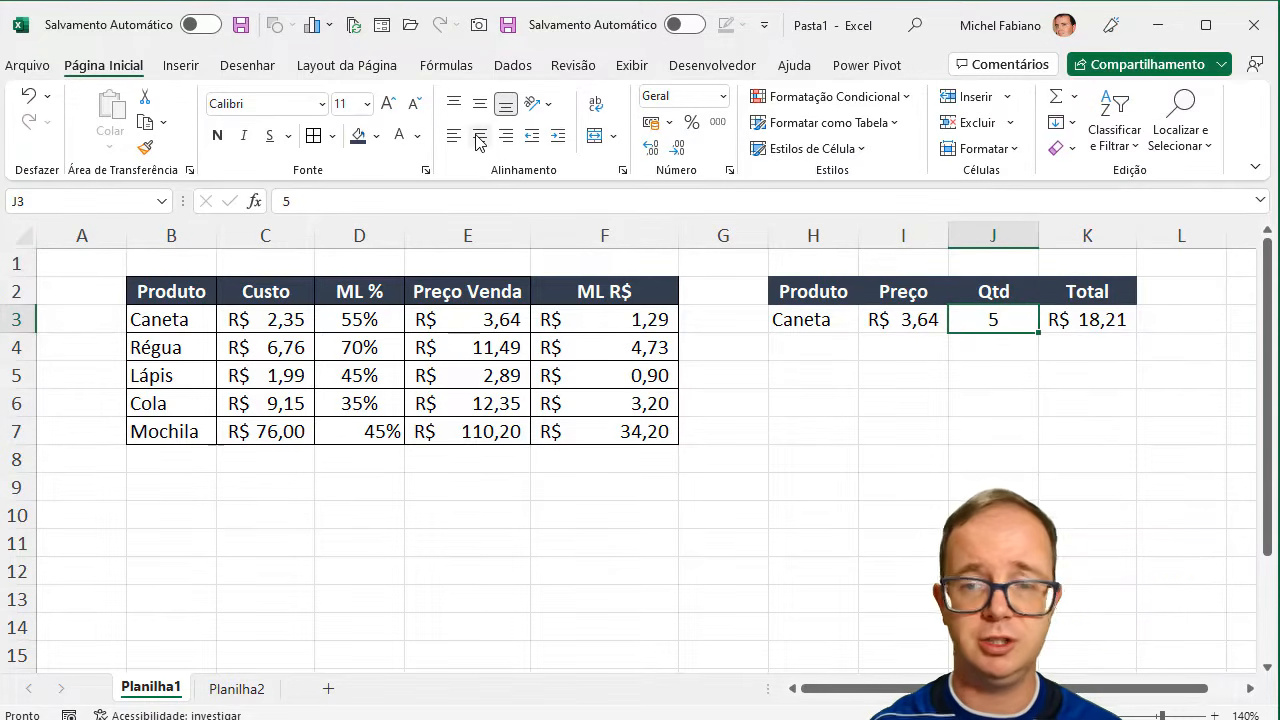
- Change the product in H3 to Régua and widen column I to fit its price
left_click(846, 315)
type("Régua")
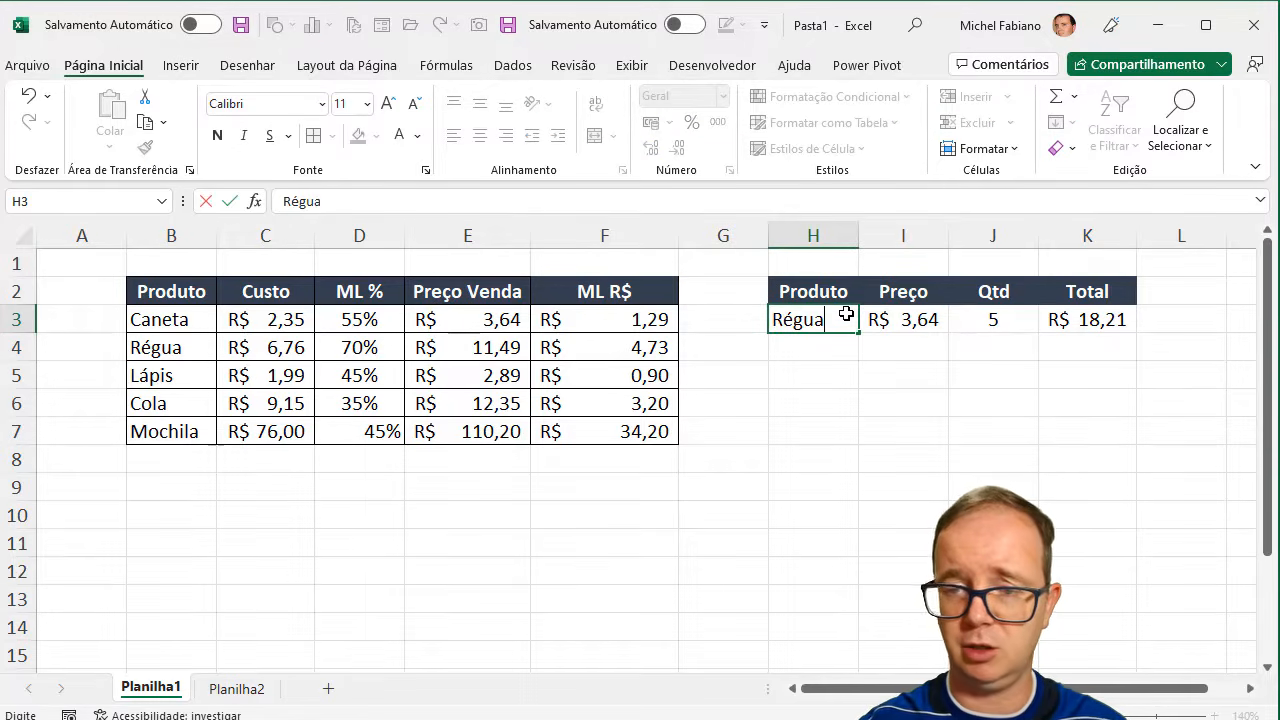
key("Return")
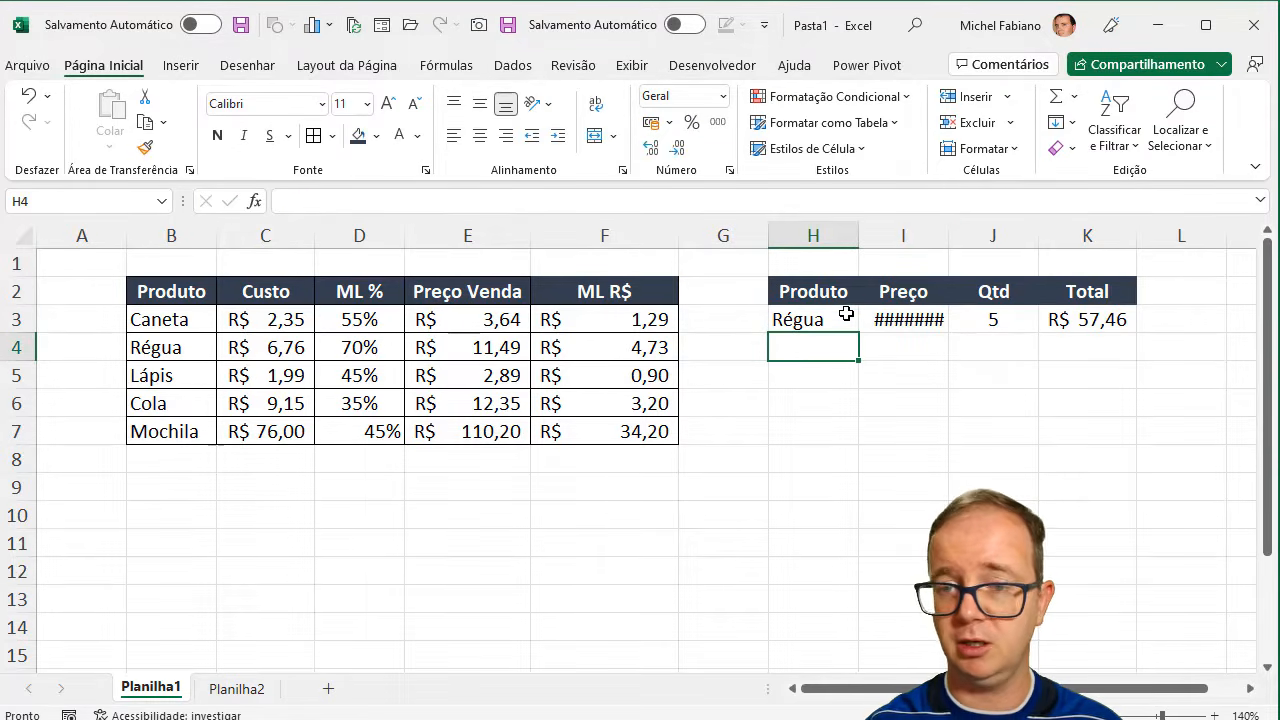
double_click(948, 236)
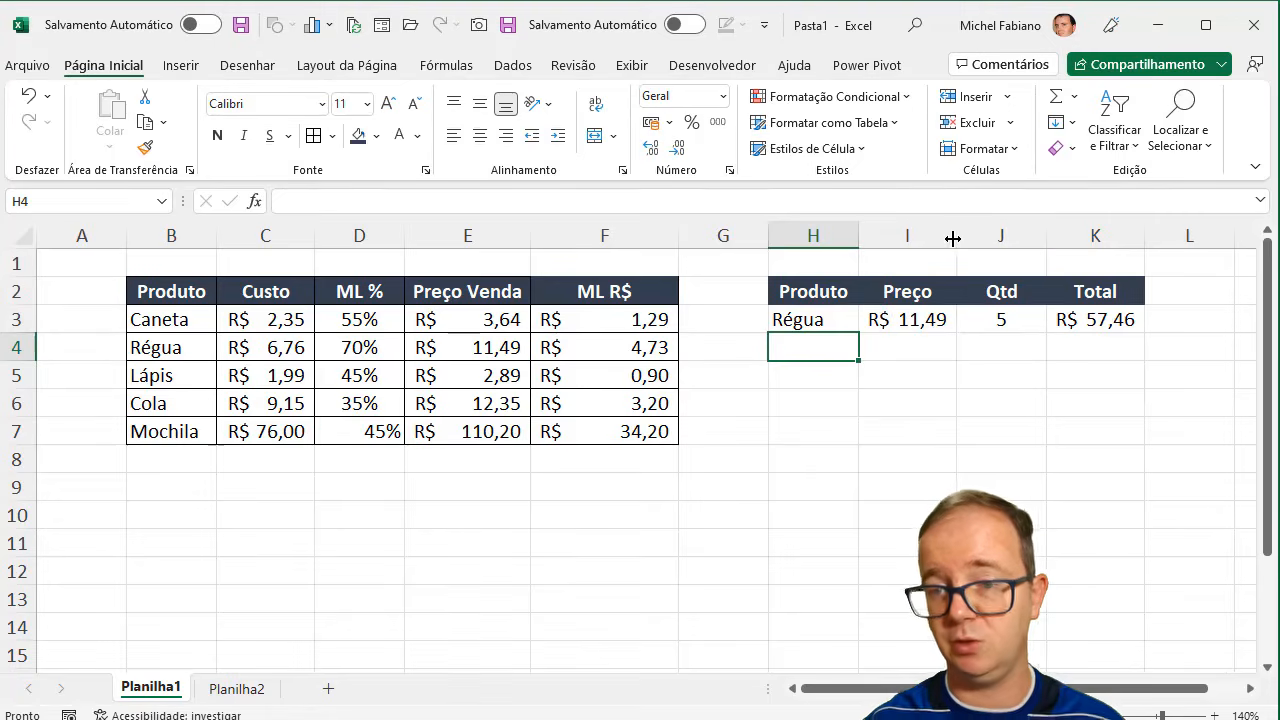
- Set the Régua quantity in J3 to 2
left_click(1100, 326)
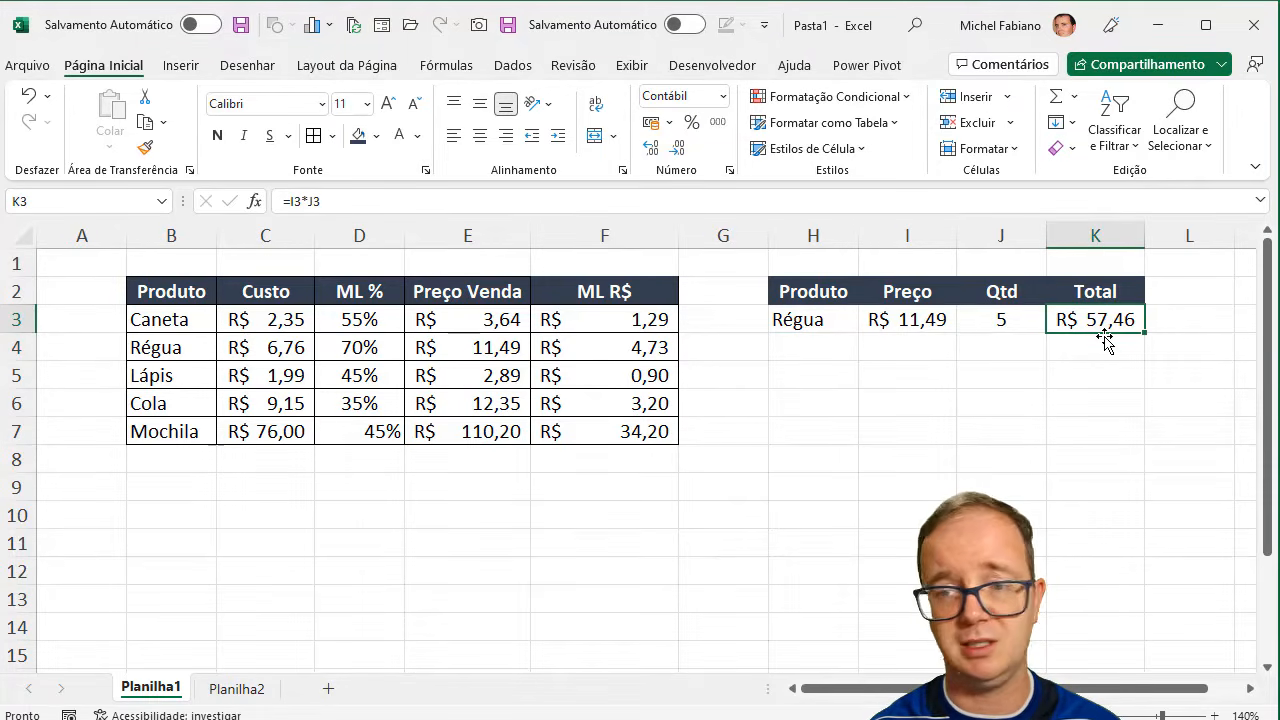
left_click(1022, 319)
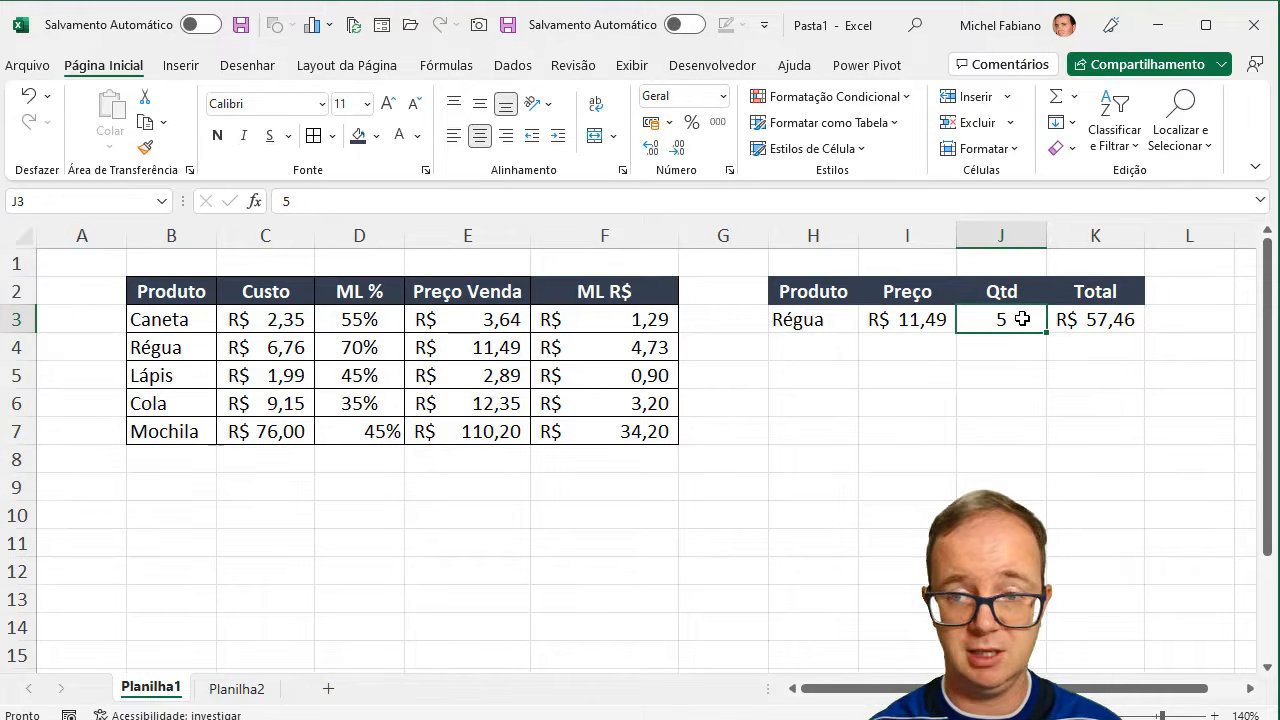
type("2")
key("Return")
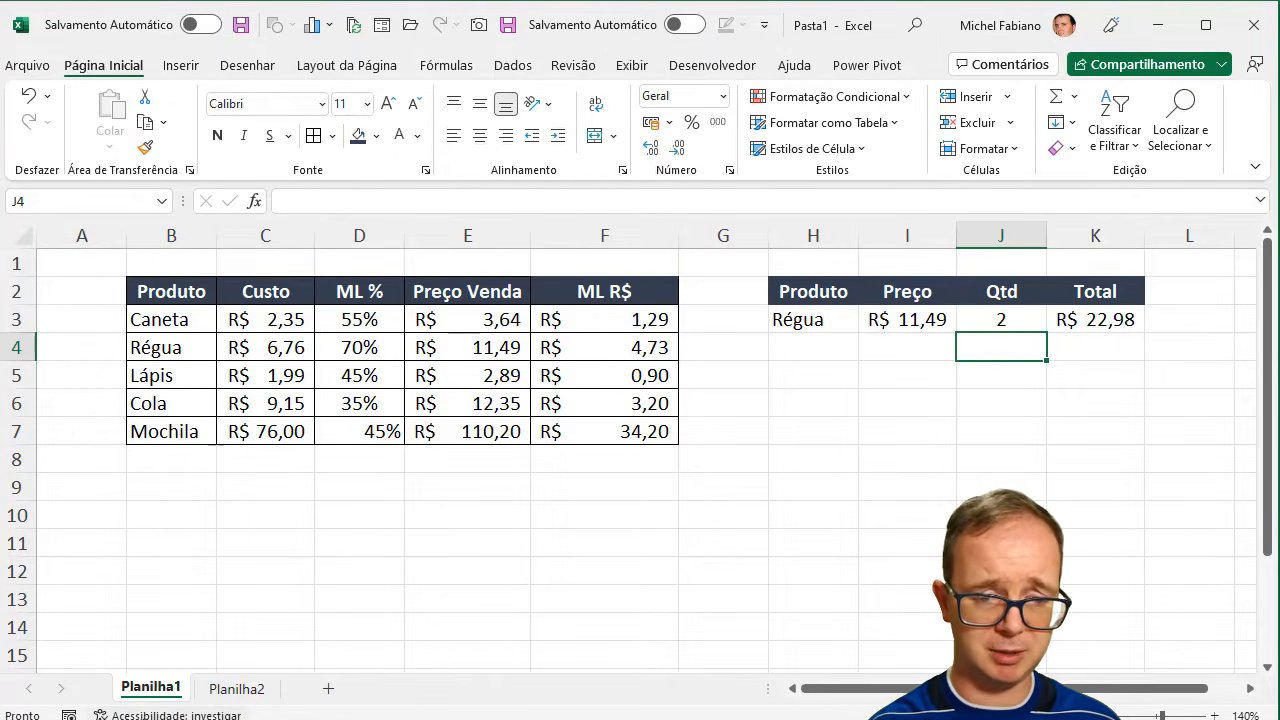
- On Planilha2, link B2 to the Produto header with =Planilha1!B2 and fill the reference down to B7
left_click(236, 689)
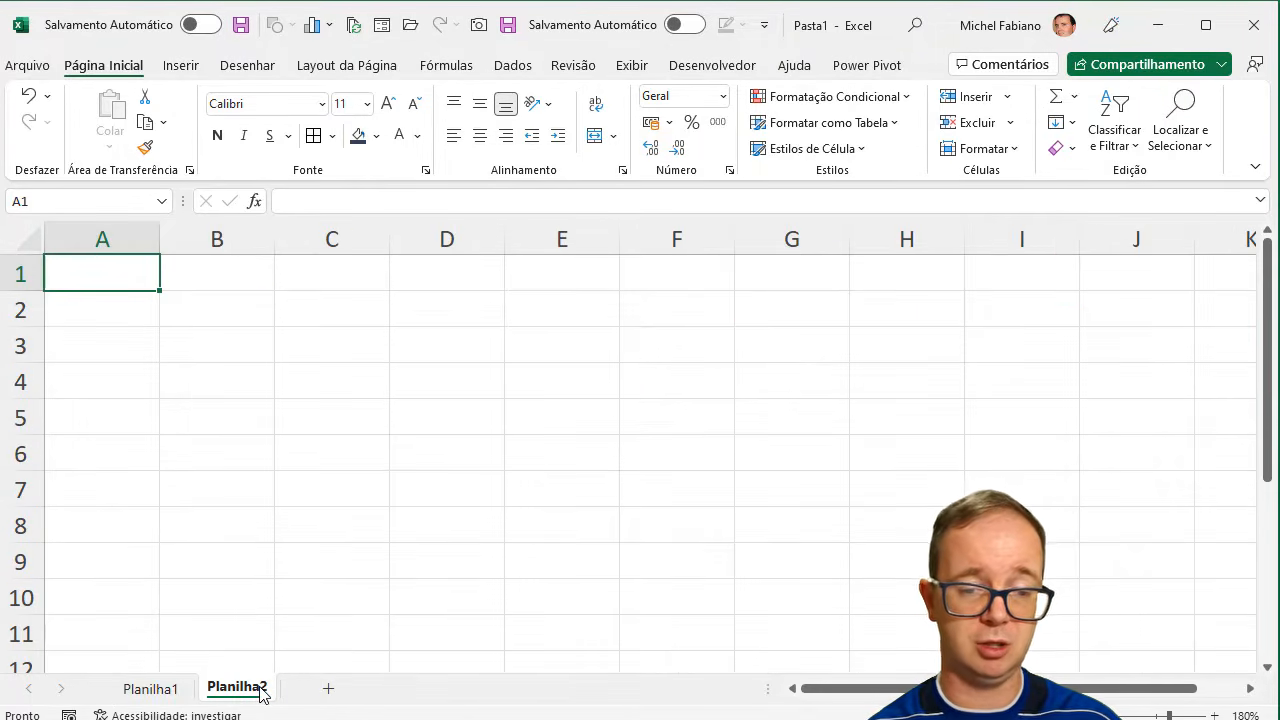
left_click(208, 306)
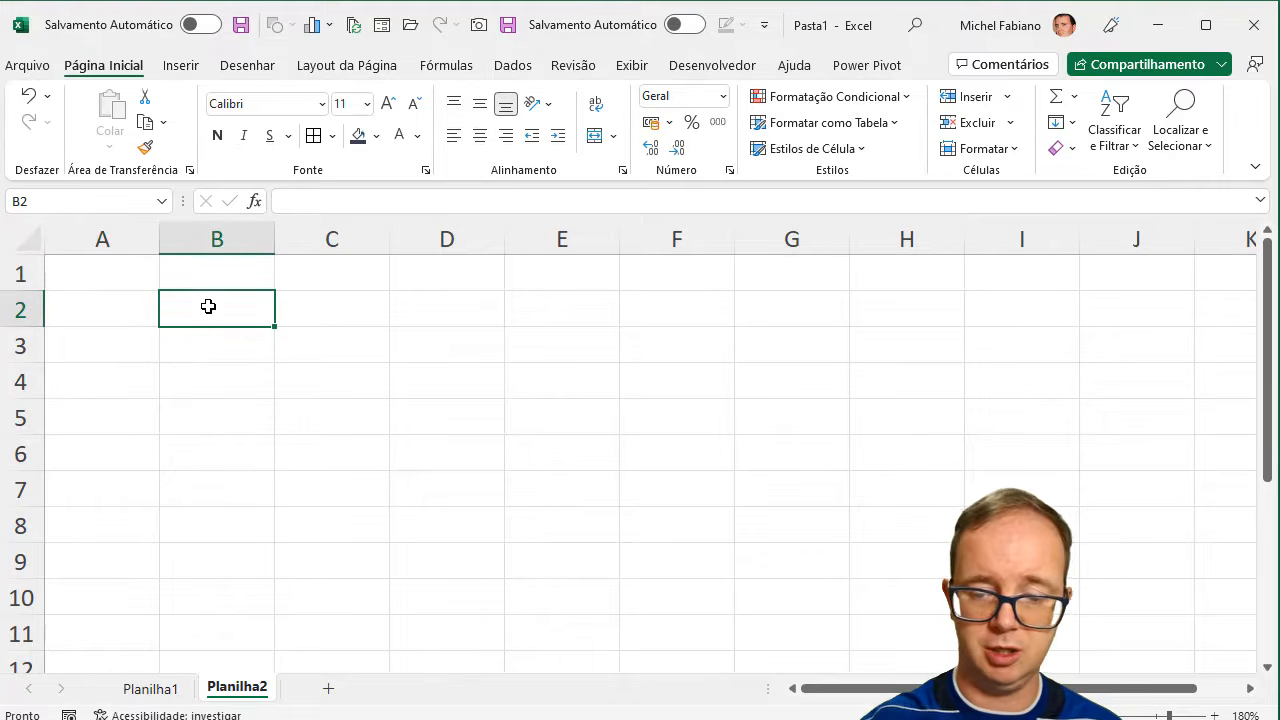
type("=")
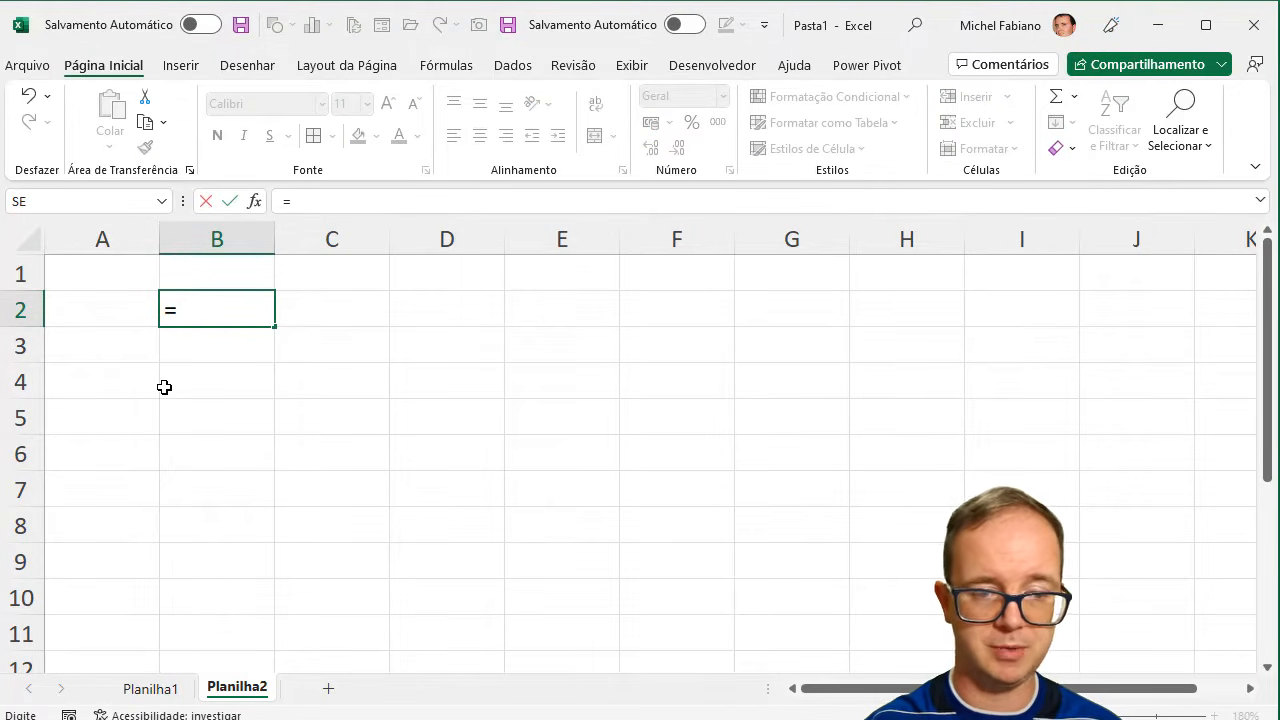
left_click(176, 692)
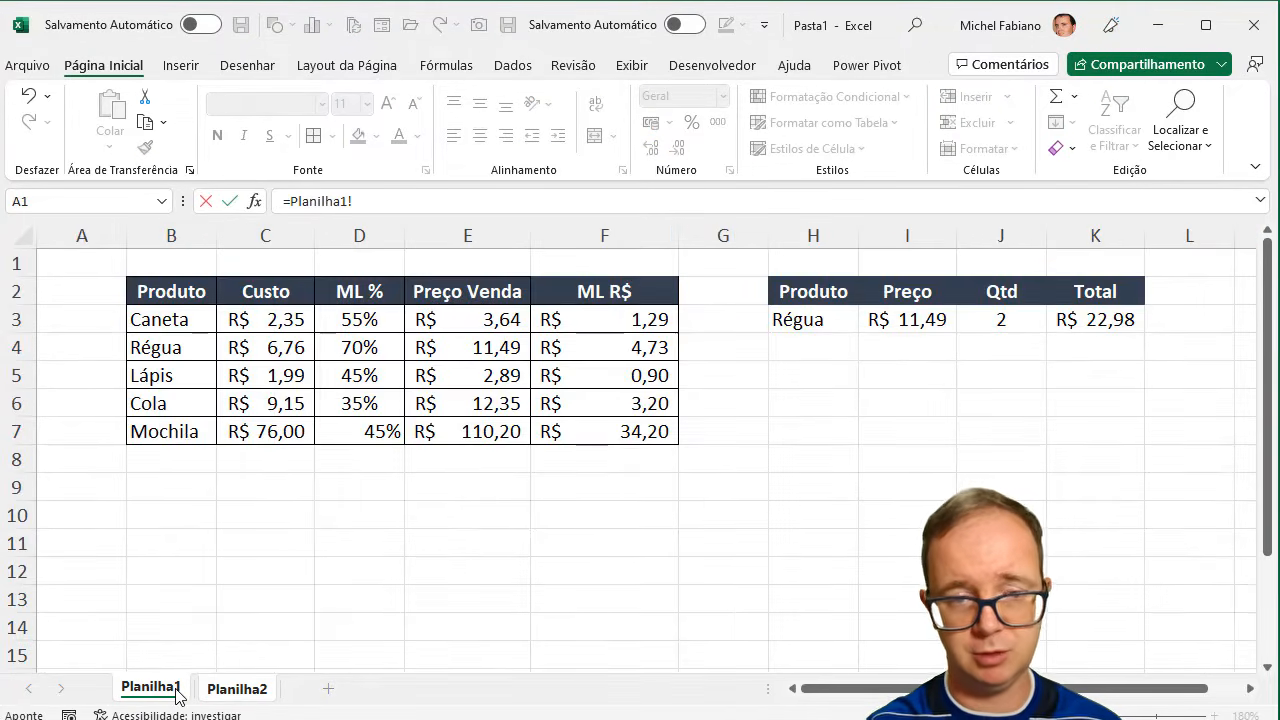
left_click(197, 300)
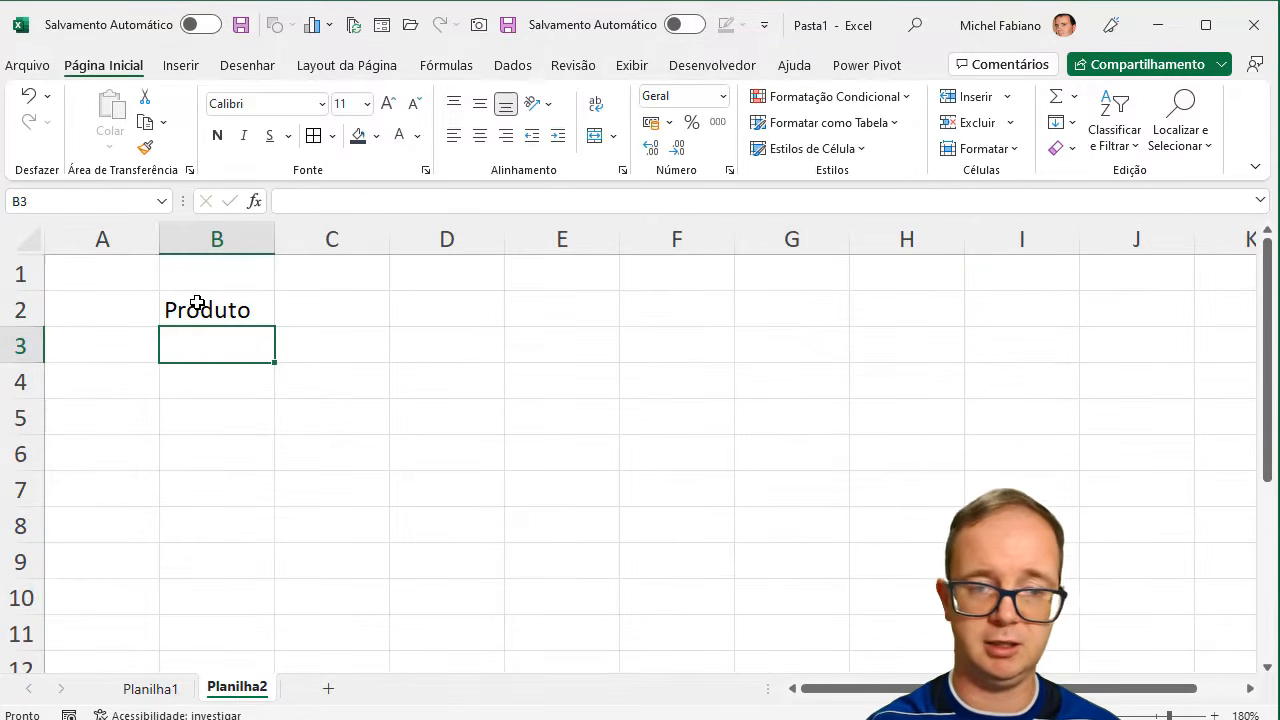
key("Return")
left_click(243, 314)
left_click_drag(274, 328, 261, 497)
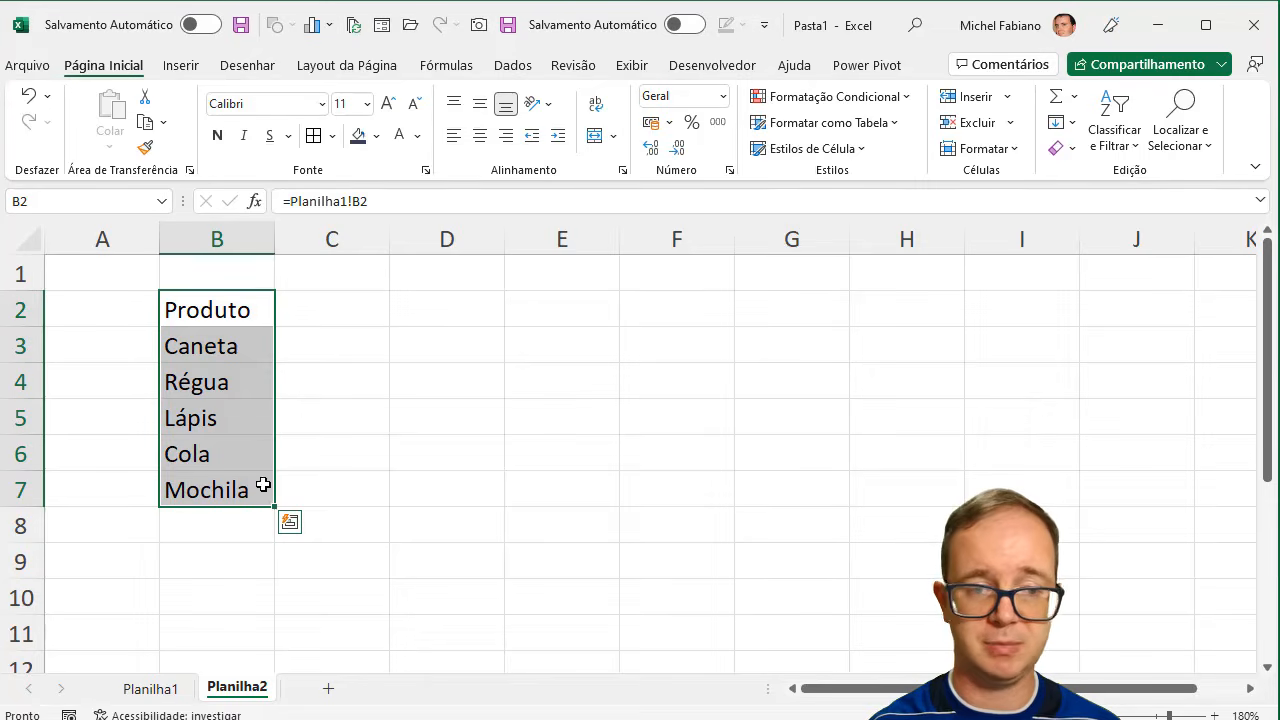
- Link C2 on Planilha2 to the Preço Venda header with =Planilha1!E2 and fill the reference down to C7
left_click(310, 305)
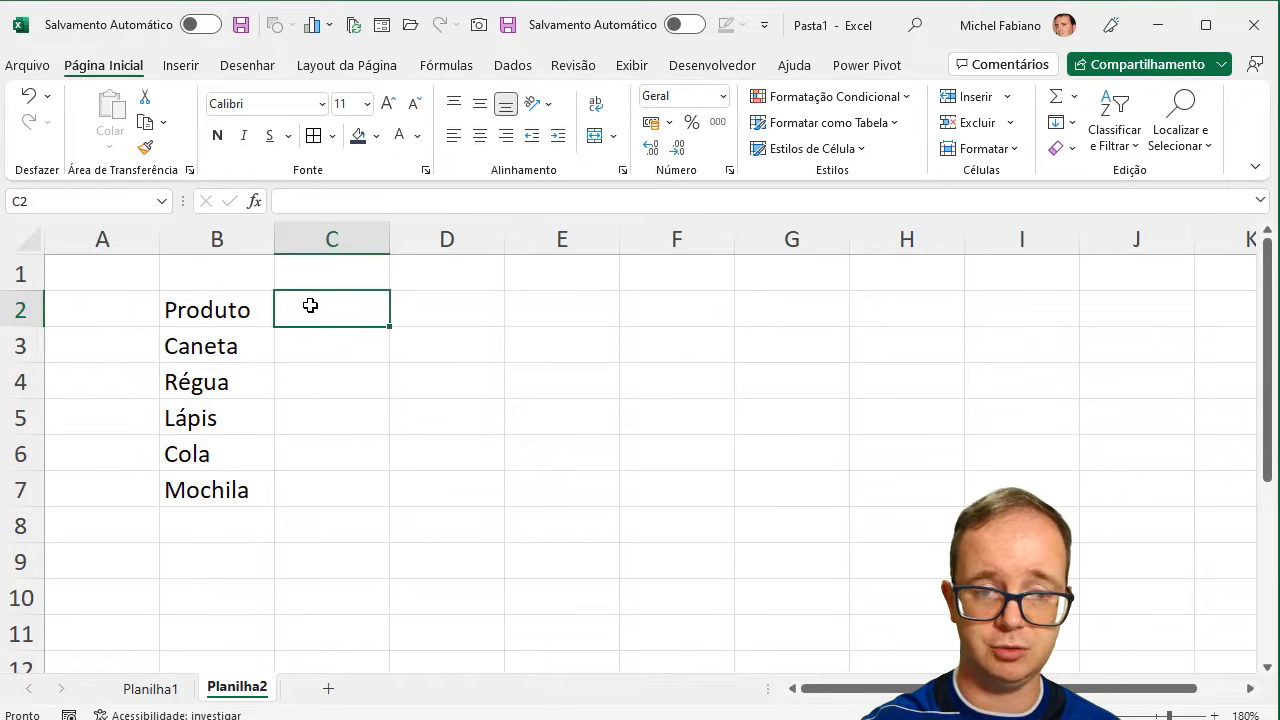
type("=")
left_click(165, 690)
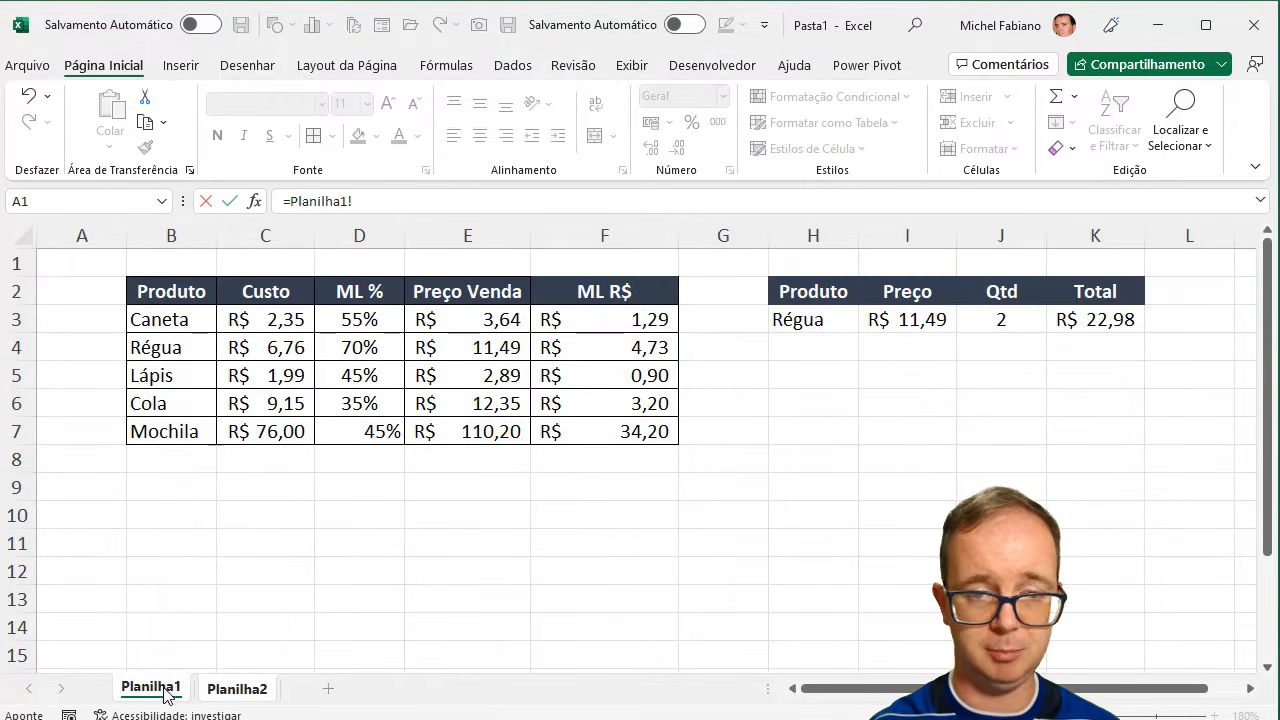
left_click(507, 291)
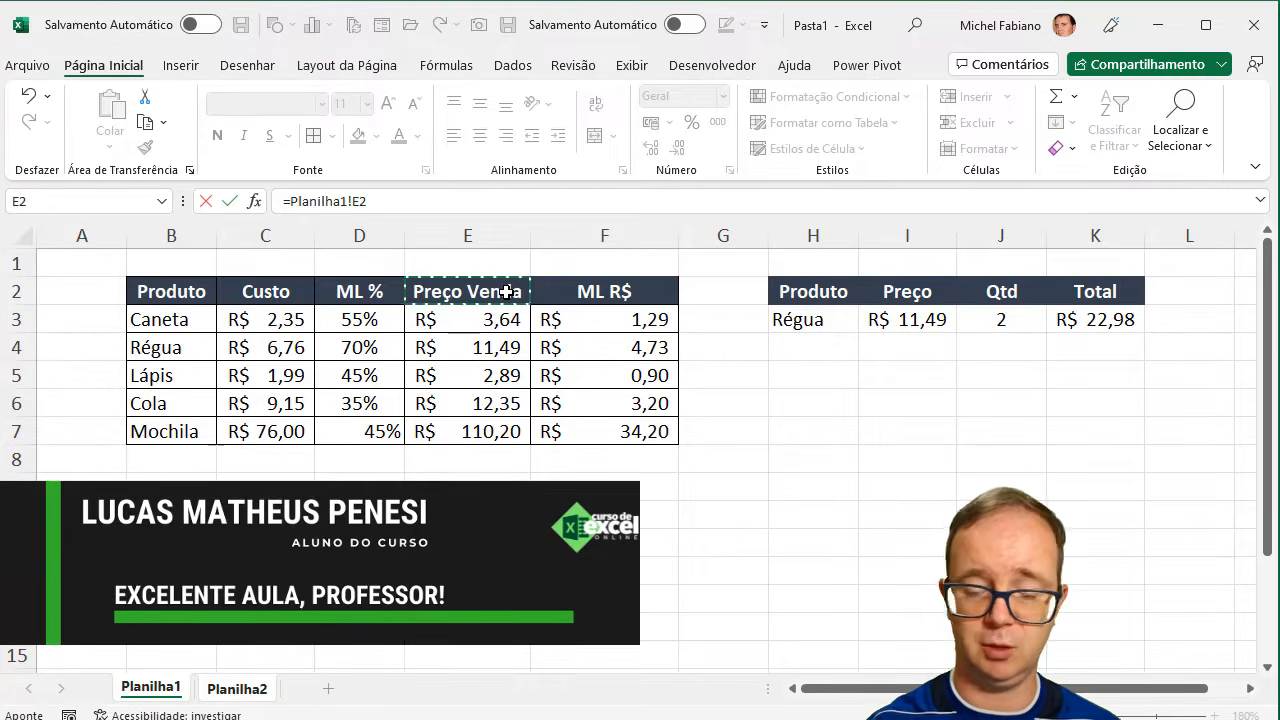
key("Return")
left_click(374, 310)
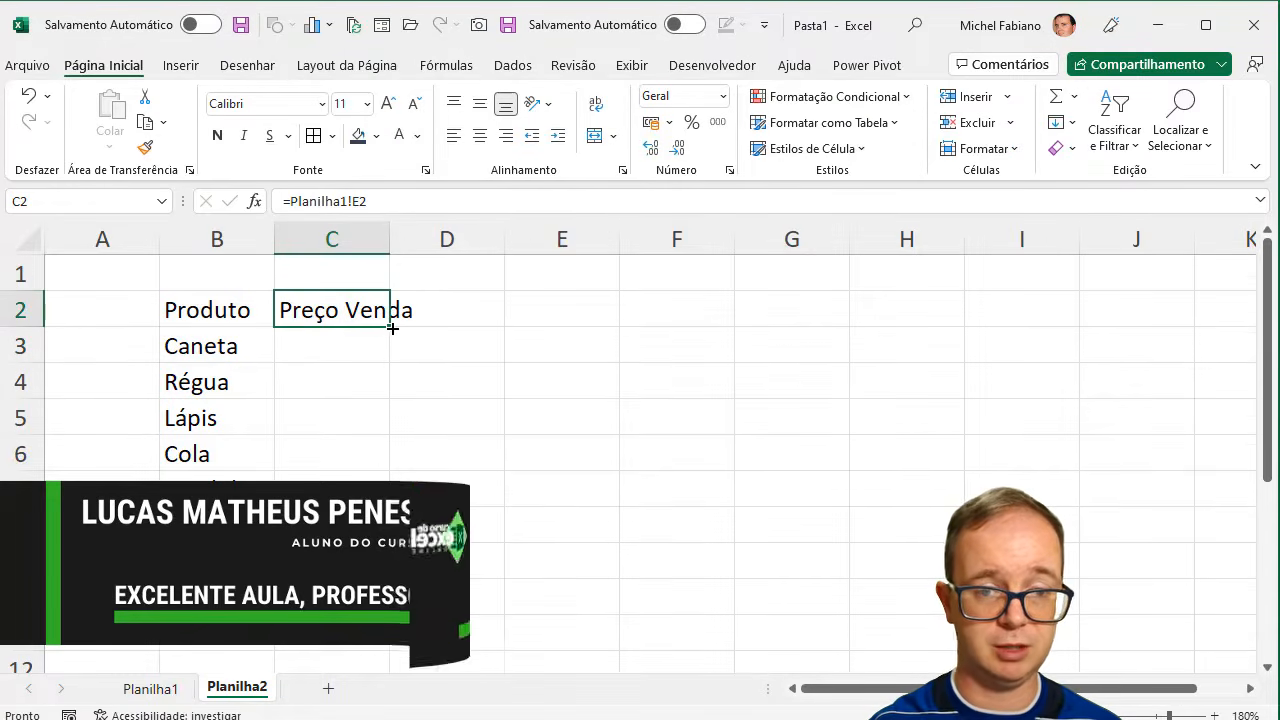
left_click_drag(392, 328, 390, 500)
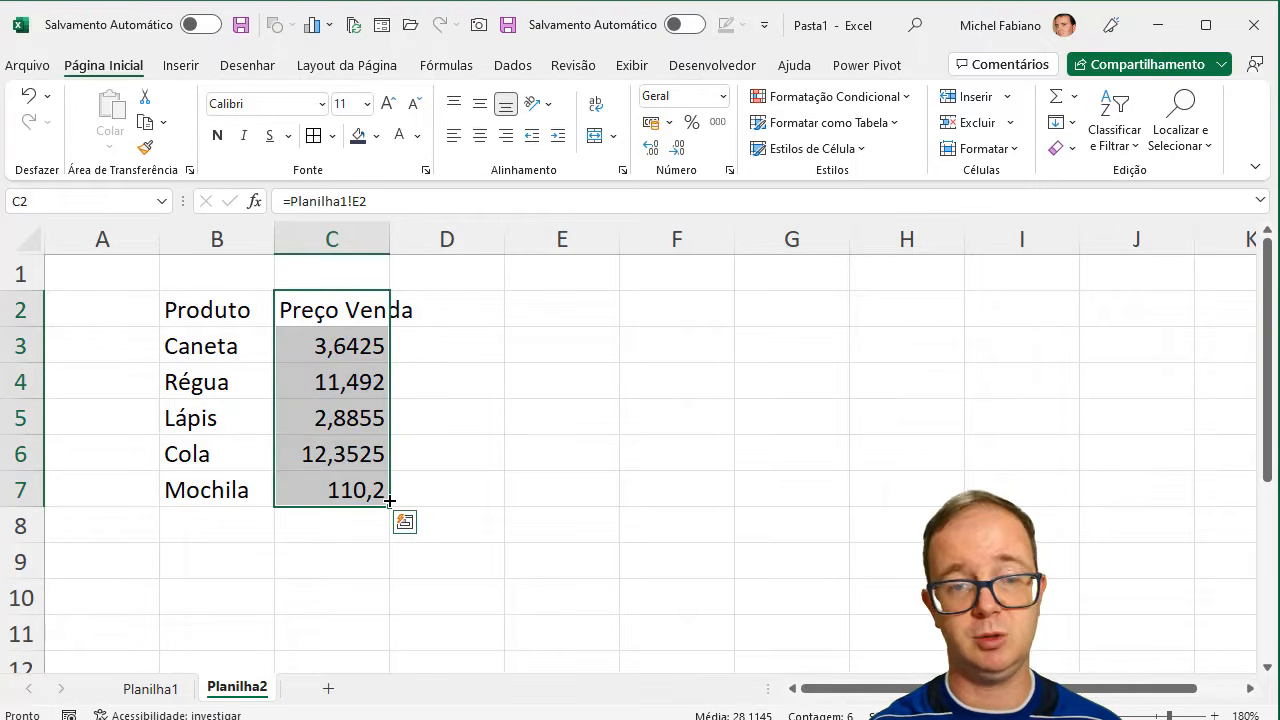
- Apply the accounting currency format to C2:C7 and widen column C to fit its contents
left_click(651, 123)
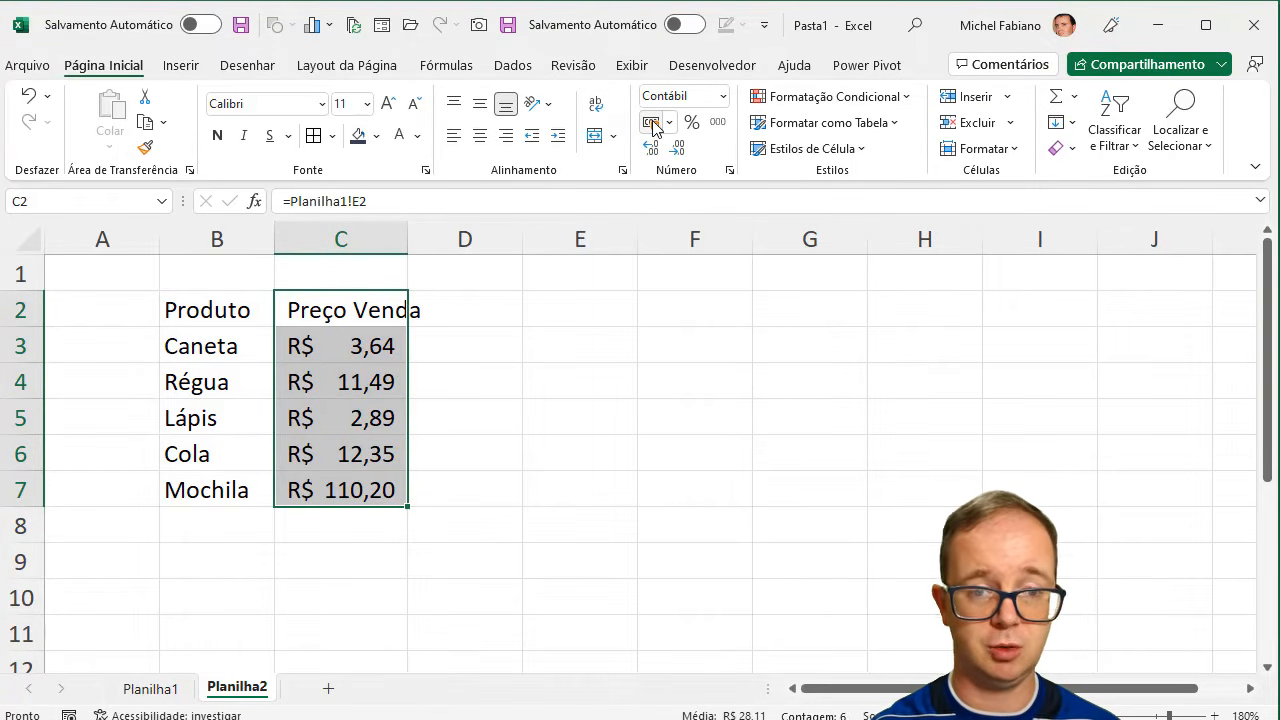
double_click(407, 239)
- Add a Qtd header in D2 and enter the quantities 10, 15, 20, 22 and 13 in D3:D7
left_click(491, 312)
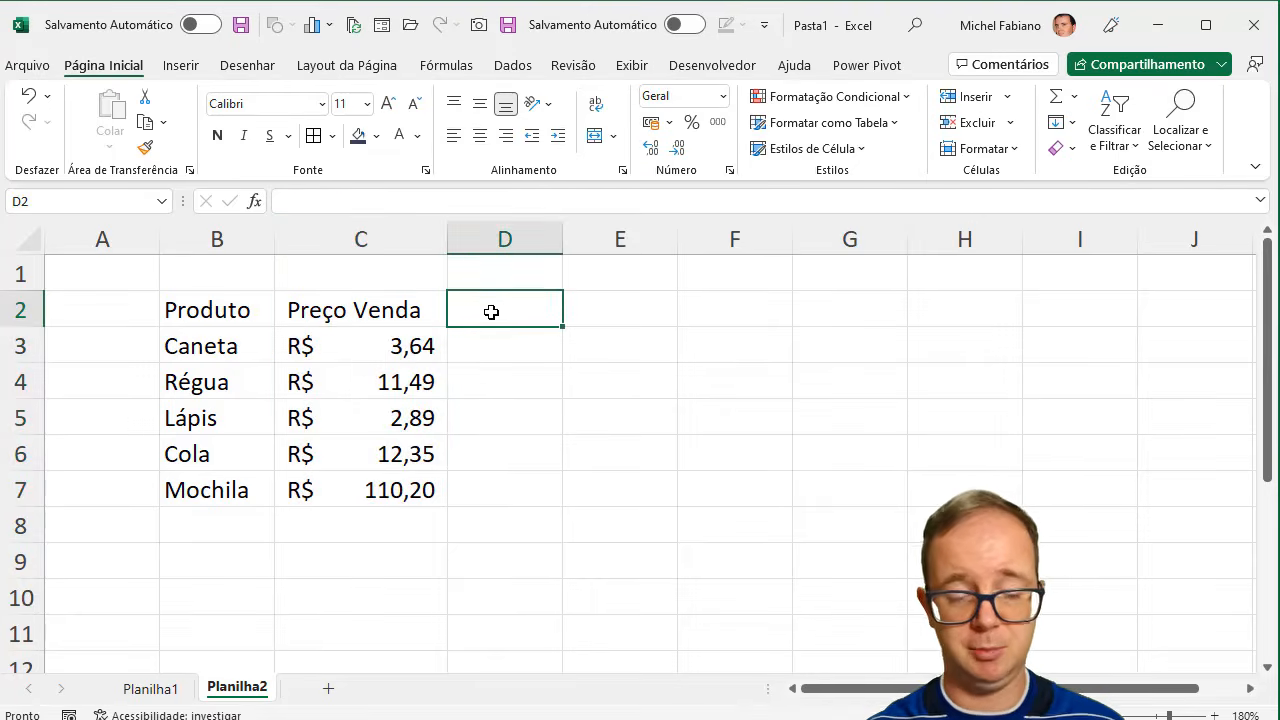
type("Qtd")
key("Return")
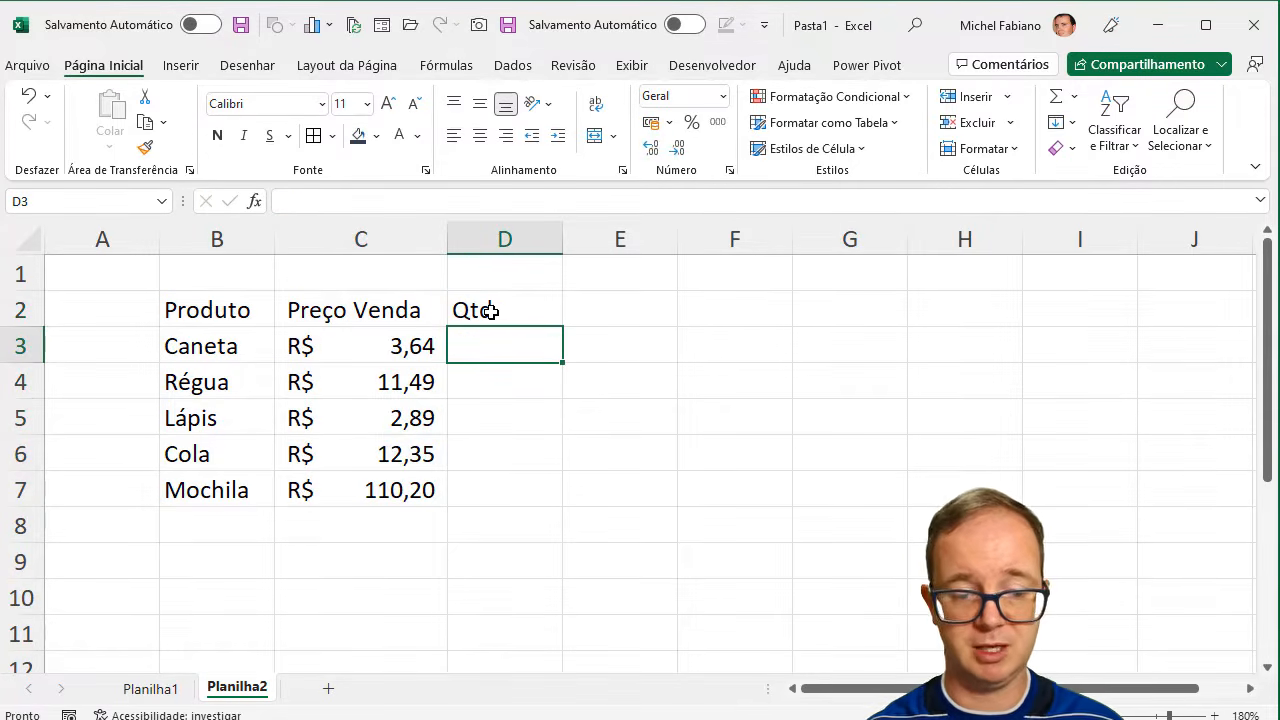
type("10")
key("ctrl+Return")
key("Return")
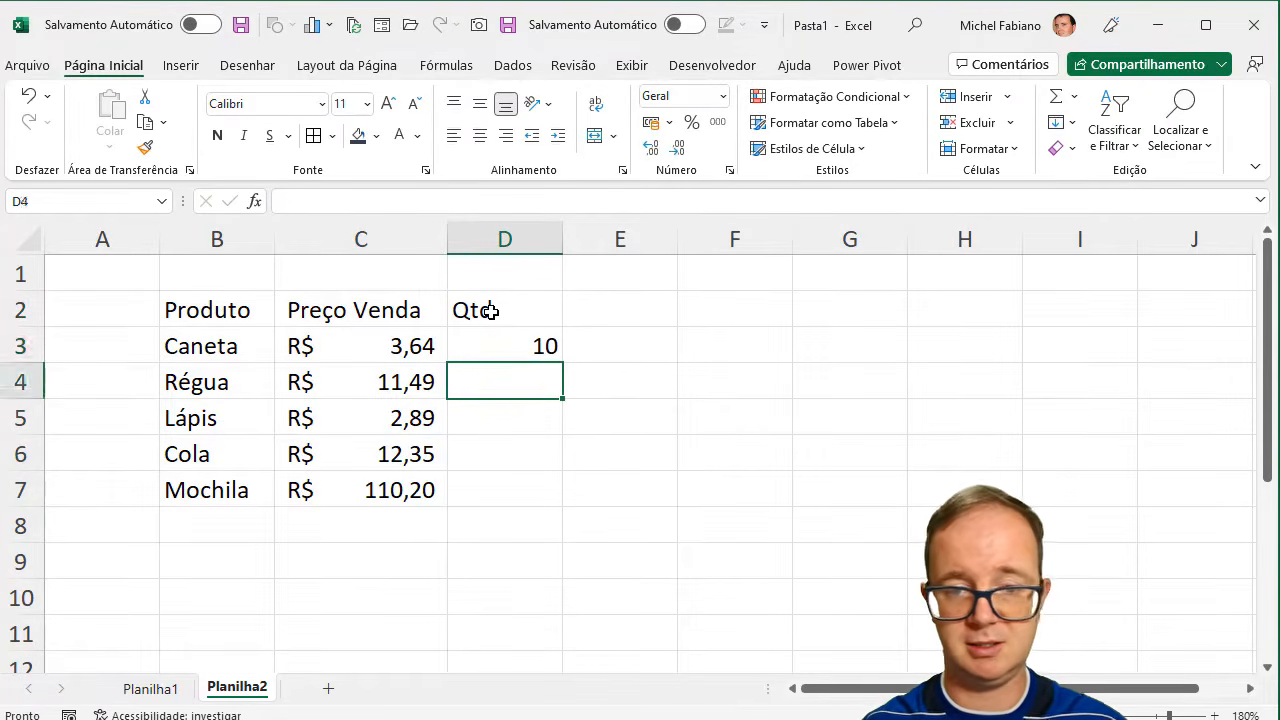
type("15")
key("Return")
type("20")
key("Up")
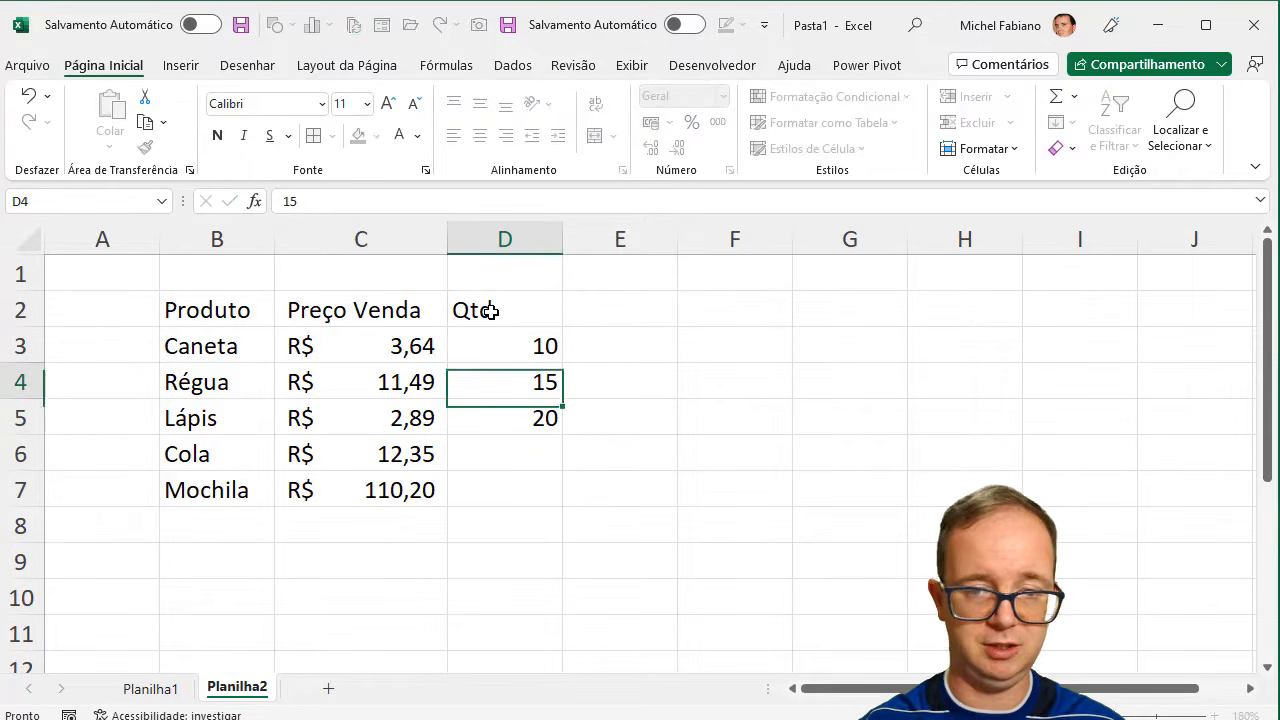
key("Down")
key("Down")
type("22")
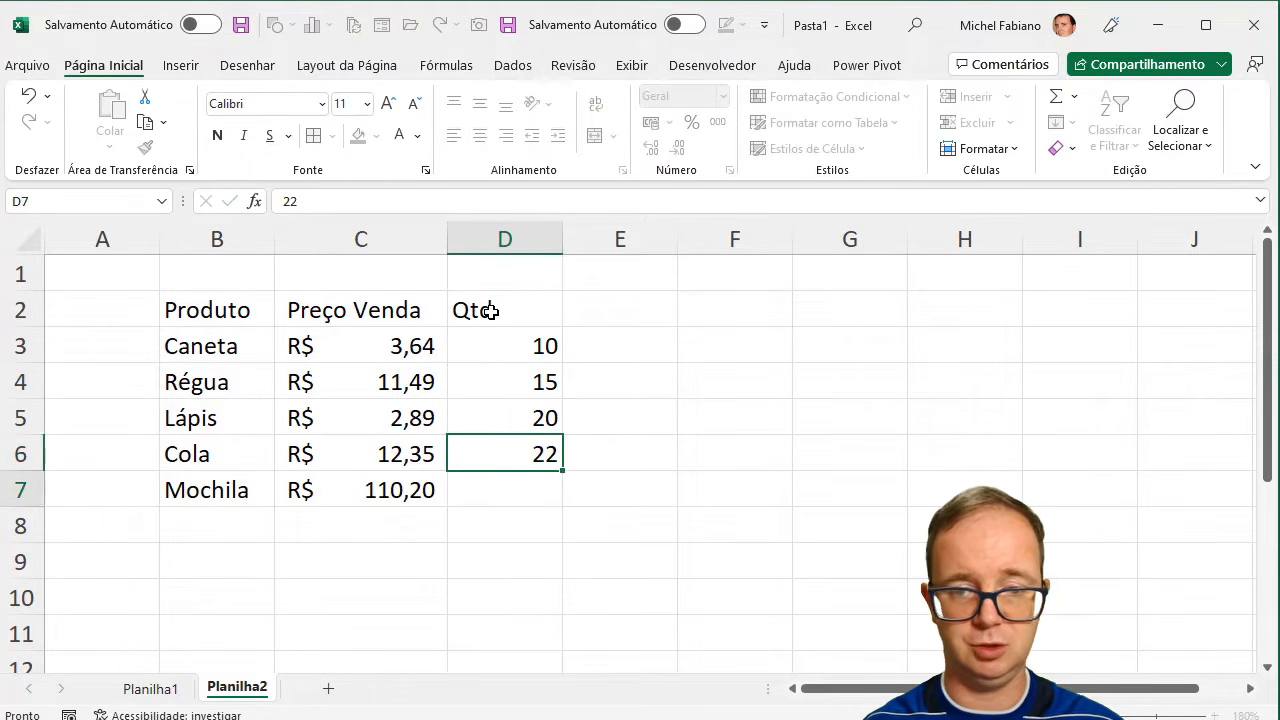
key("Return")
type("13")
key("Tab")
- Enter the header Total R$ in E2, beside the Qtd column
key("Up")
key("Up")
key("Up")
key("Up")
key("Up")
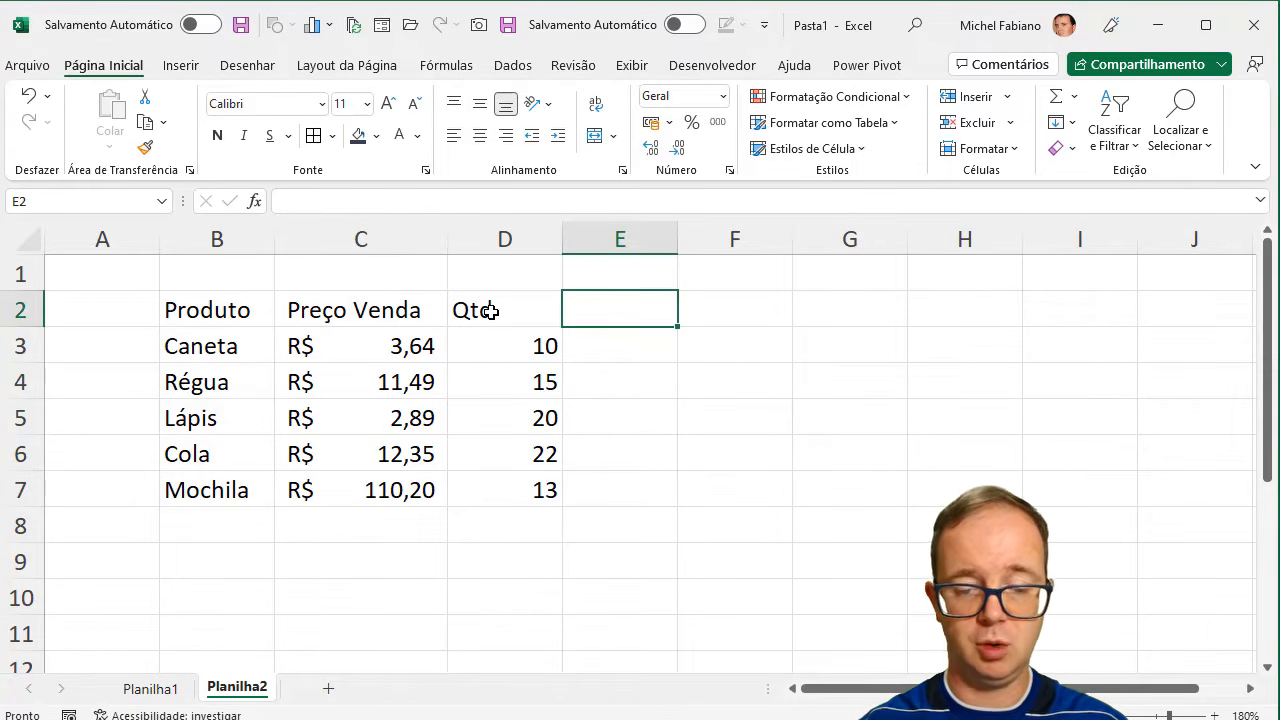
type("Total R$")
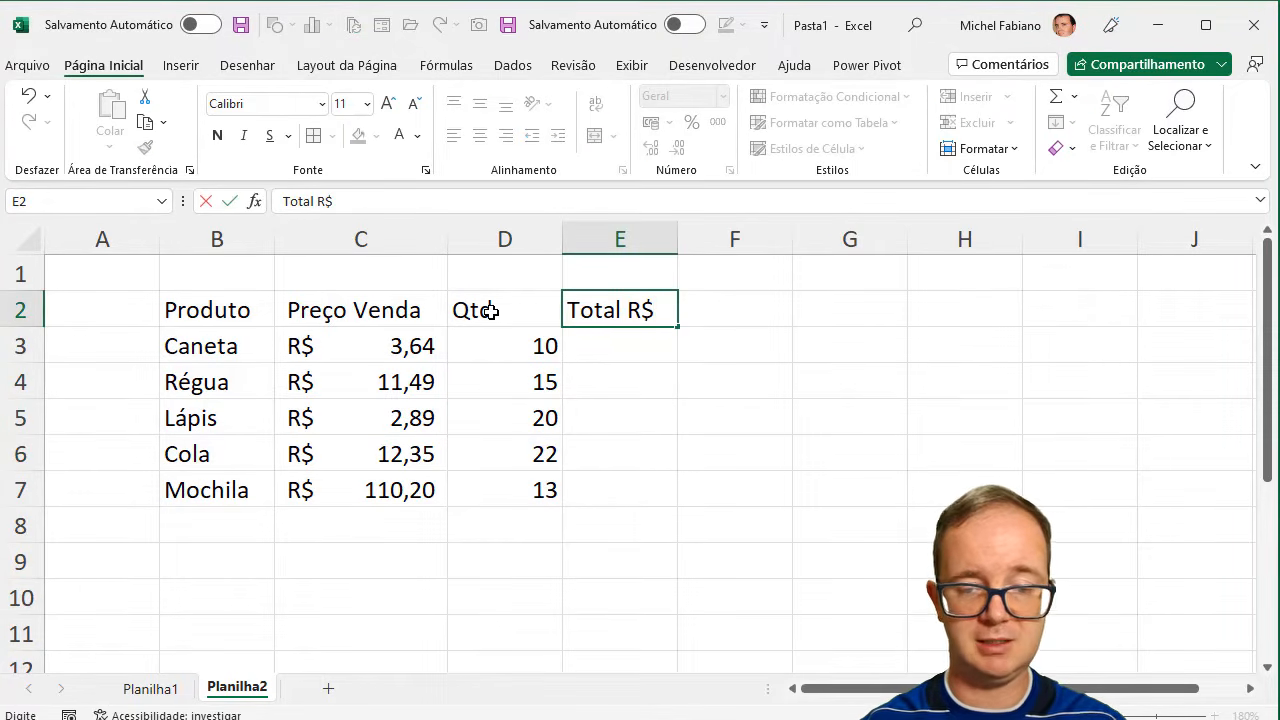
key("Return")
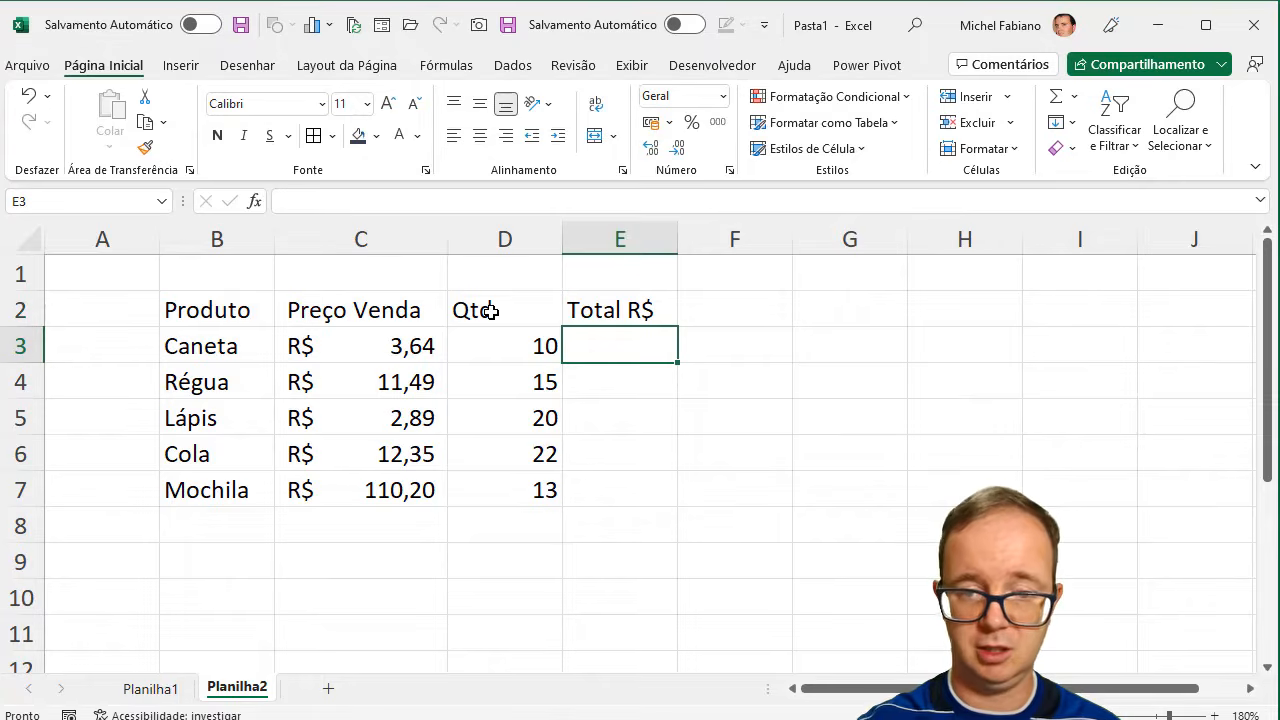
- Calculate the Caneta total in E3 by multiplying price by quantity with =C3*D3
type("=")
left_click(418, 347)
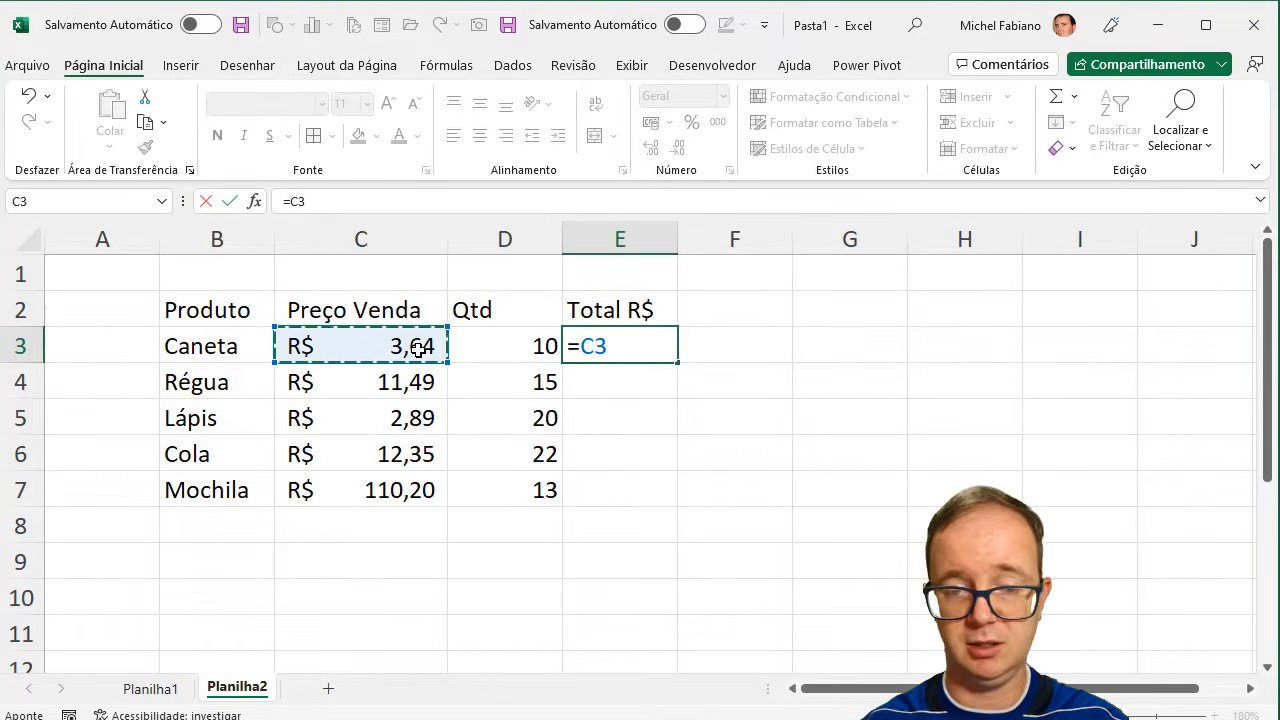
type("*")
left_click(497, 352)
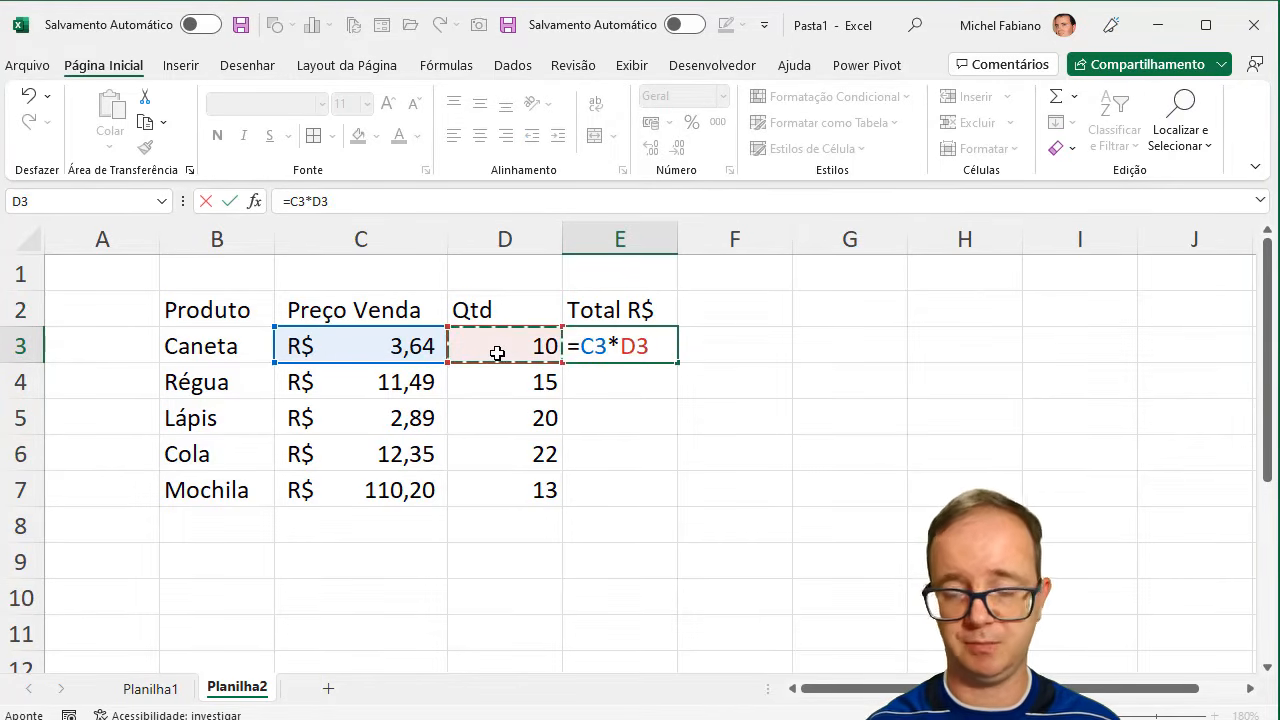
key("Return")
- Fill the total formula from E3 down to E7 and widen column E to fit its contents
left_click(616, 345)
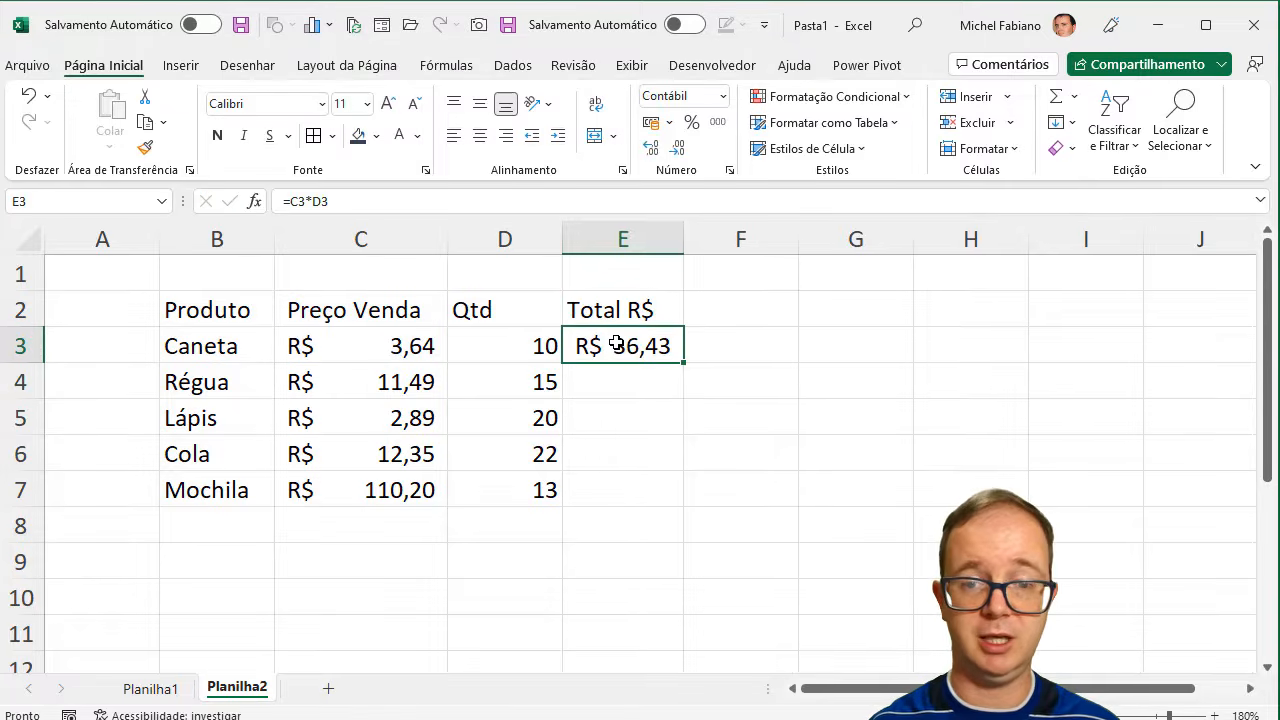
double_click(683, 362)
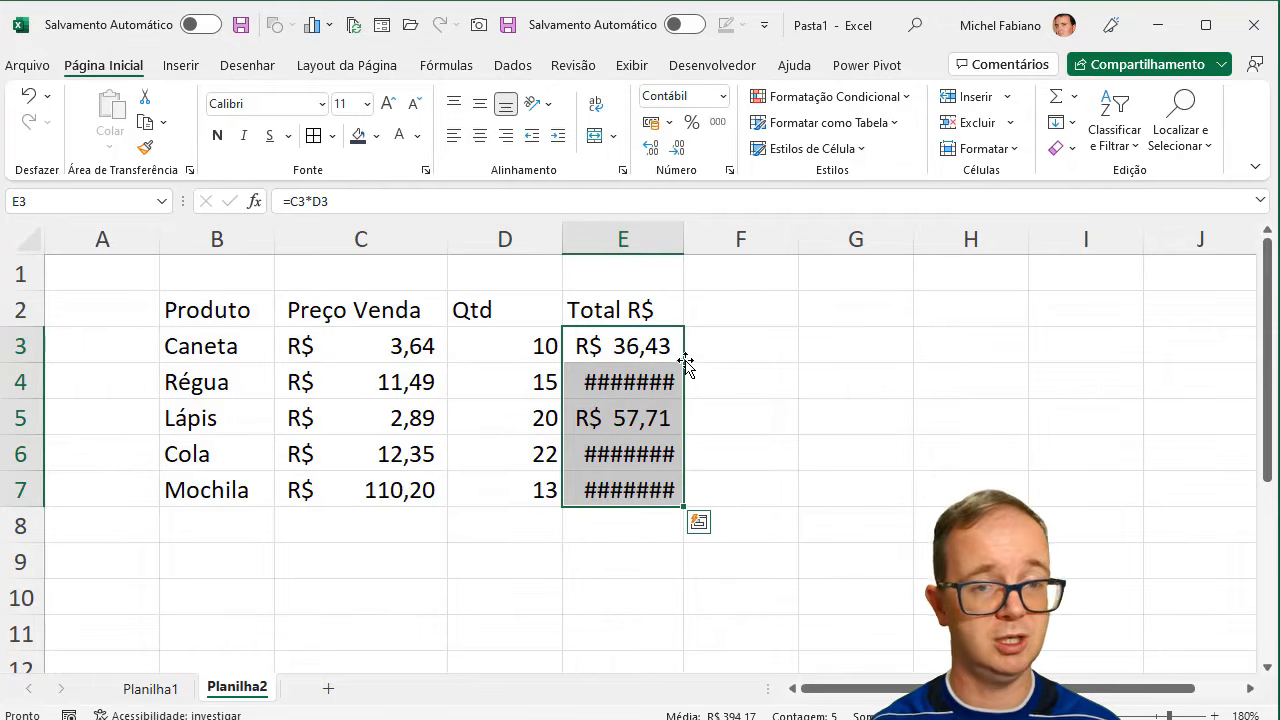
double_click(684, 238)
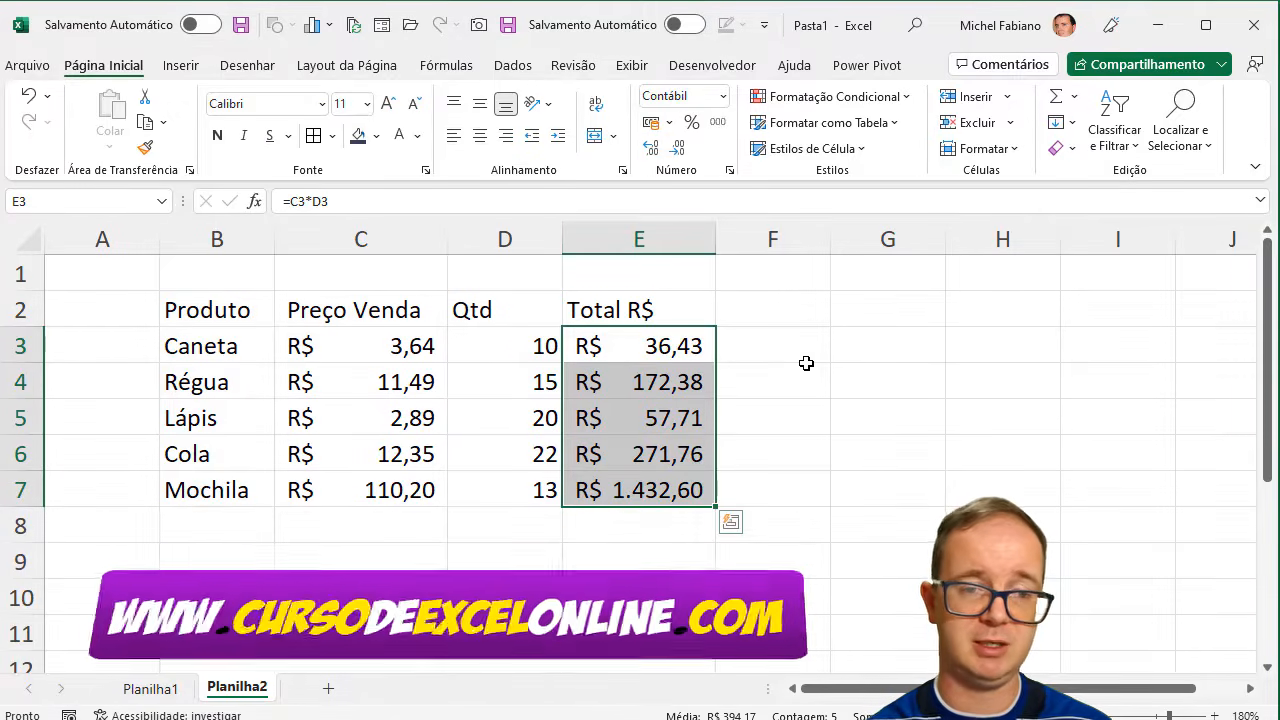
- Format B2:E7 as a table with headers, using the green style in the second row of the Média group
left_click_drag(263, 314, 610, 498)
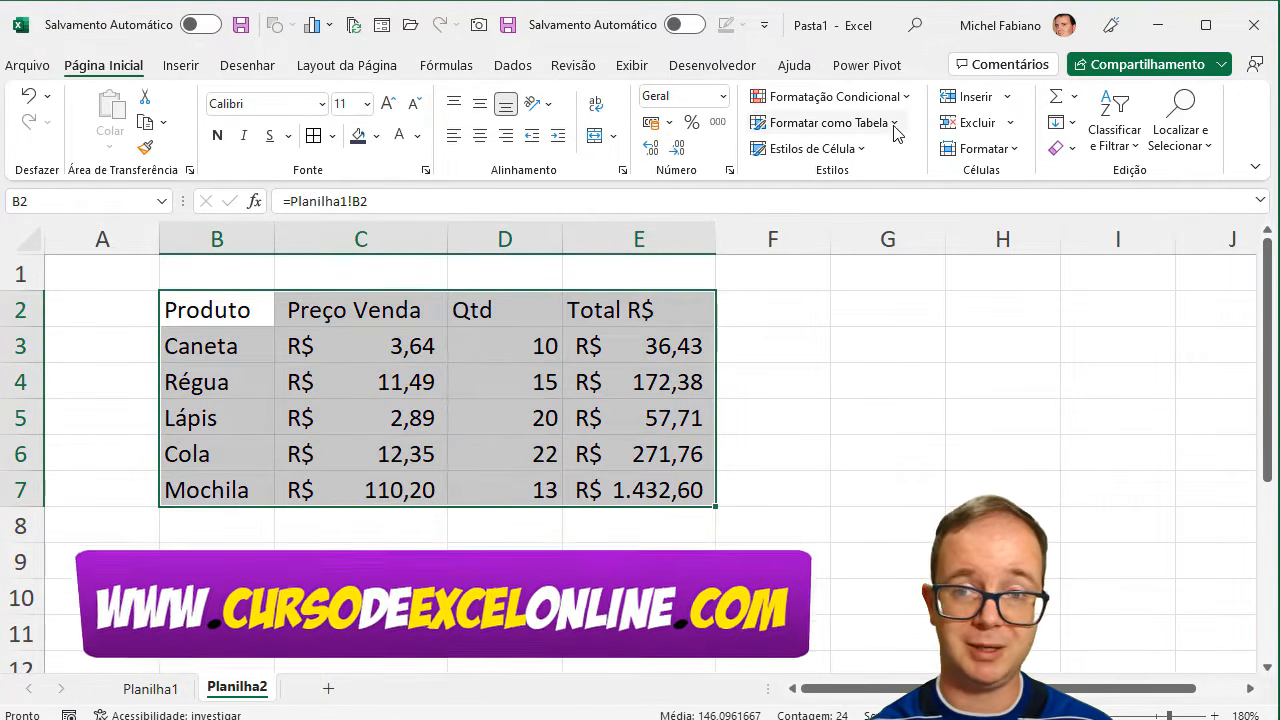
left_click(894, 123)
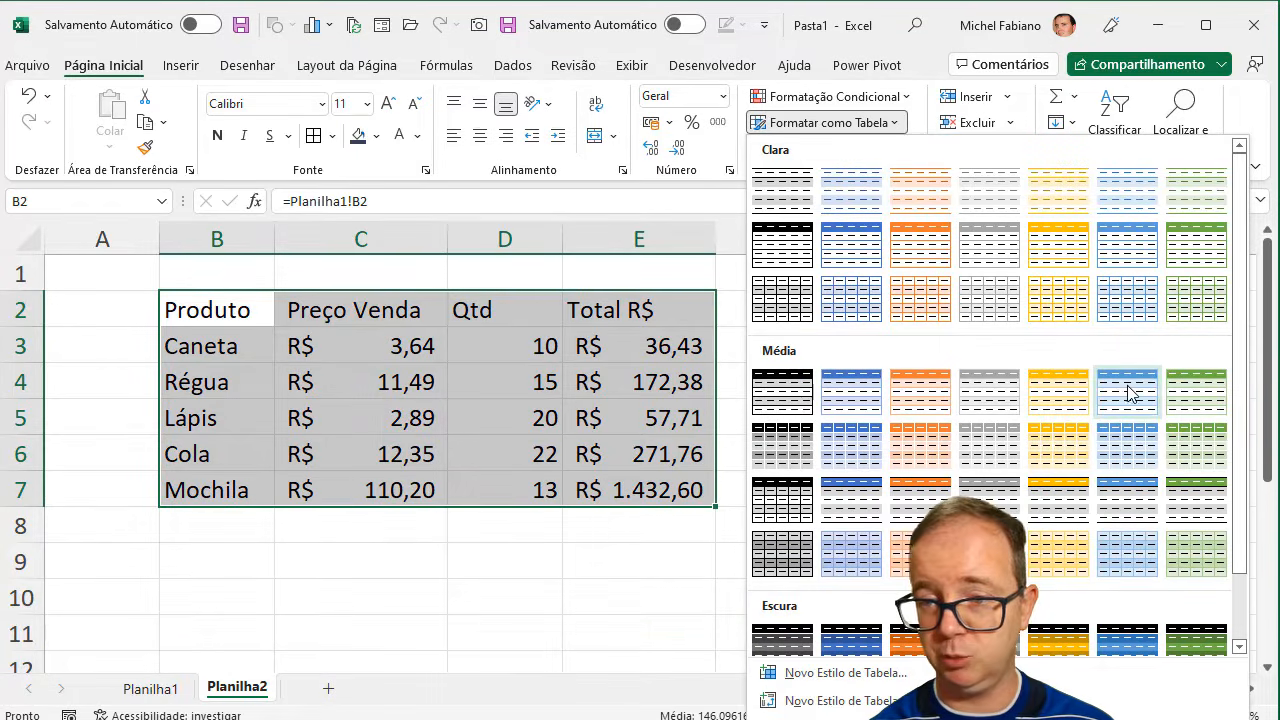
left_click(1192, 442)
left_click(812, 295)
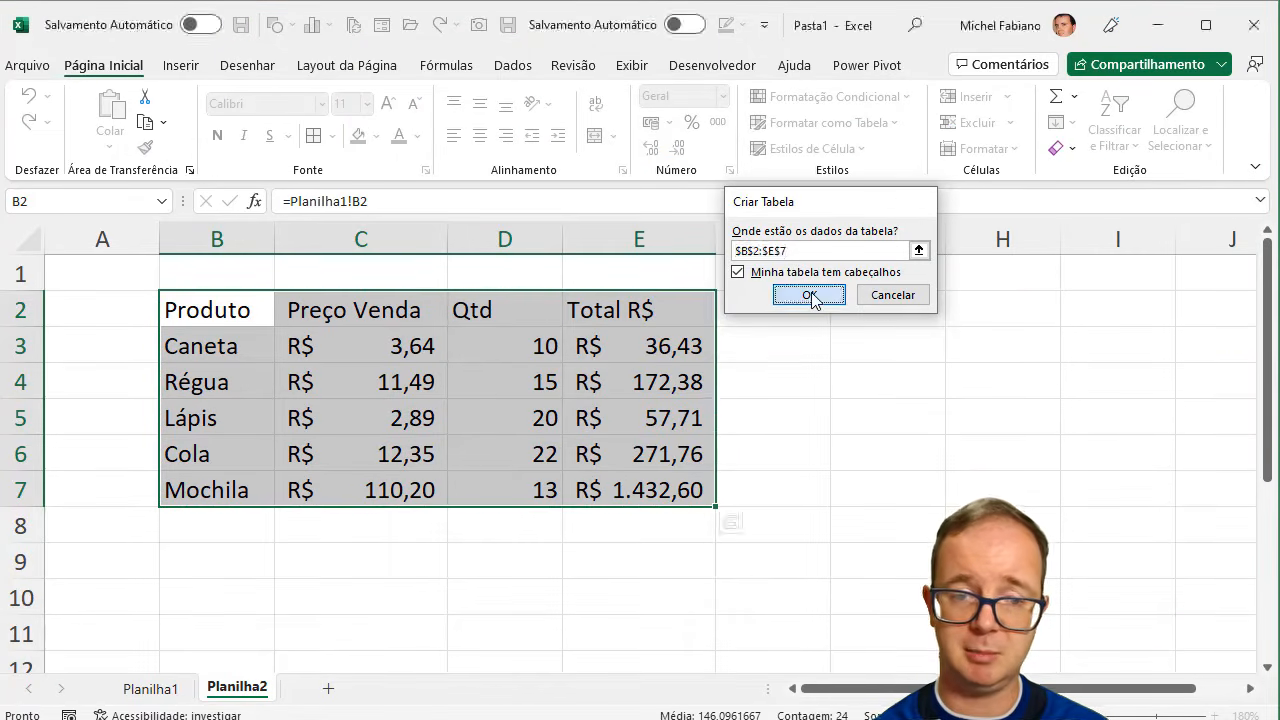
left_click(562, 430)
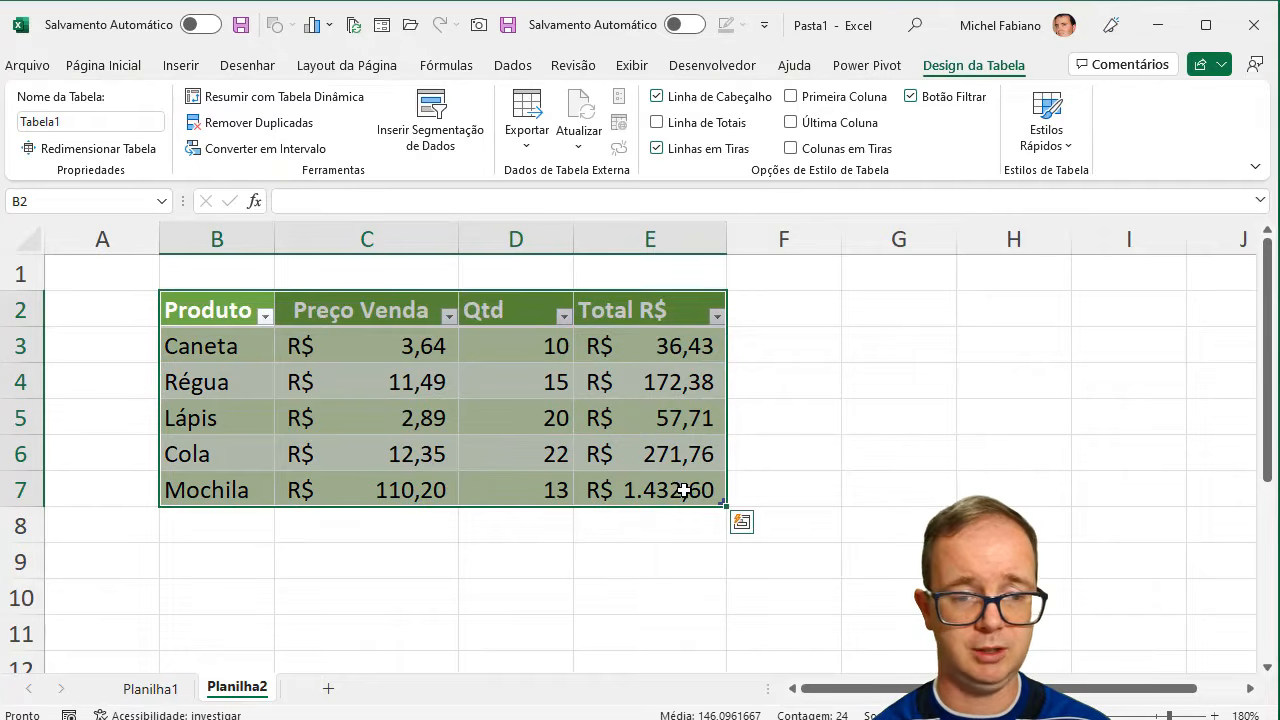
- On Planilha1, add the product Errorex in B8 below Mochila
left_click(178, 688)
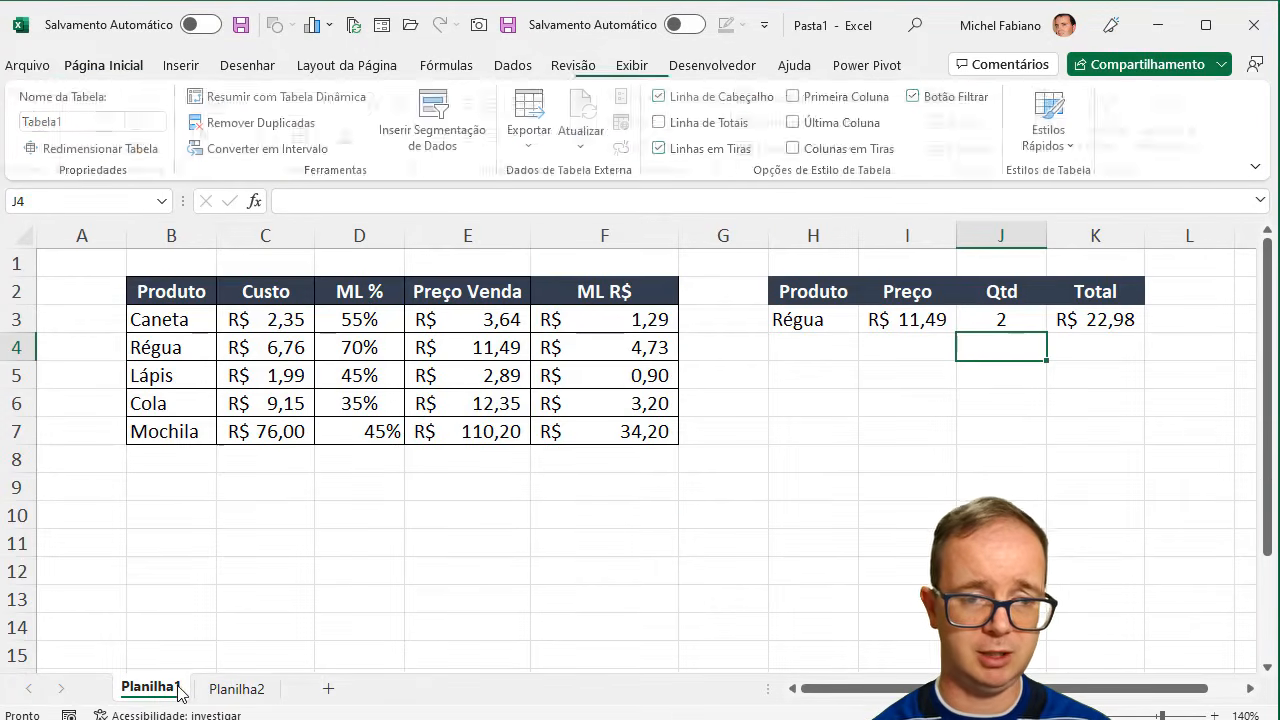
left_click(189, 460)
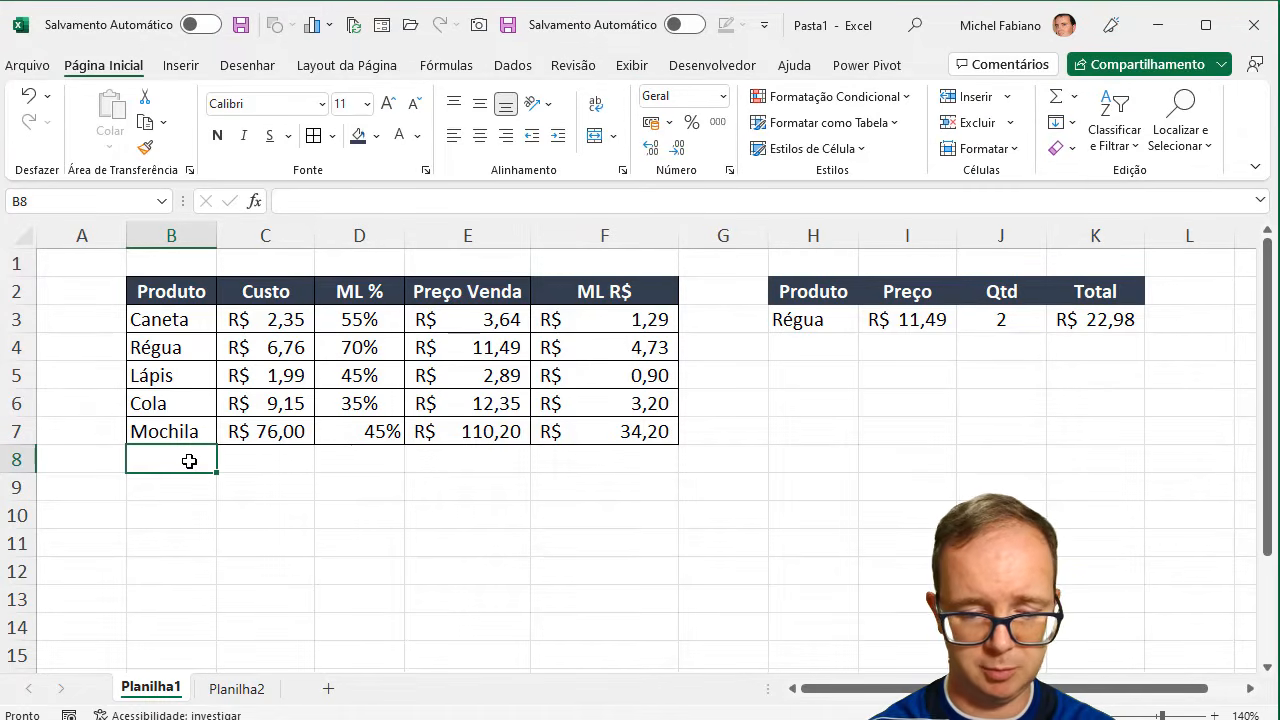
type("Ero")
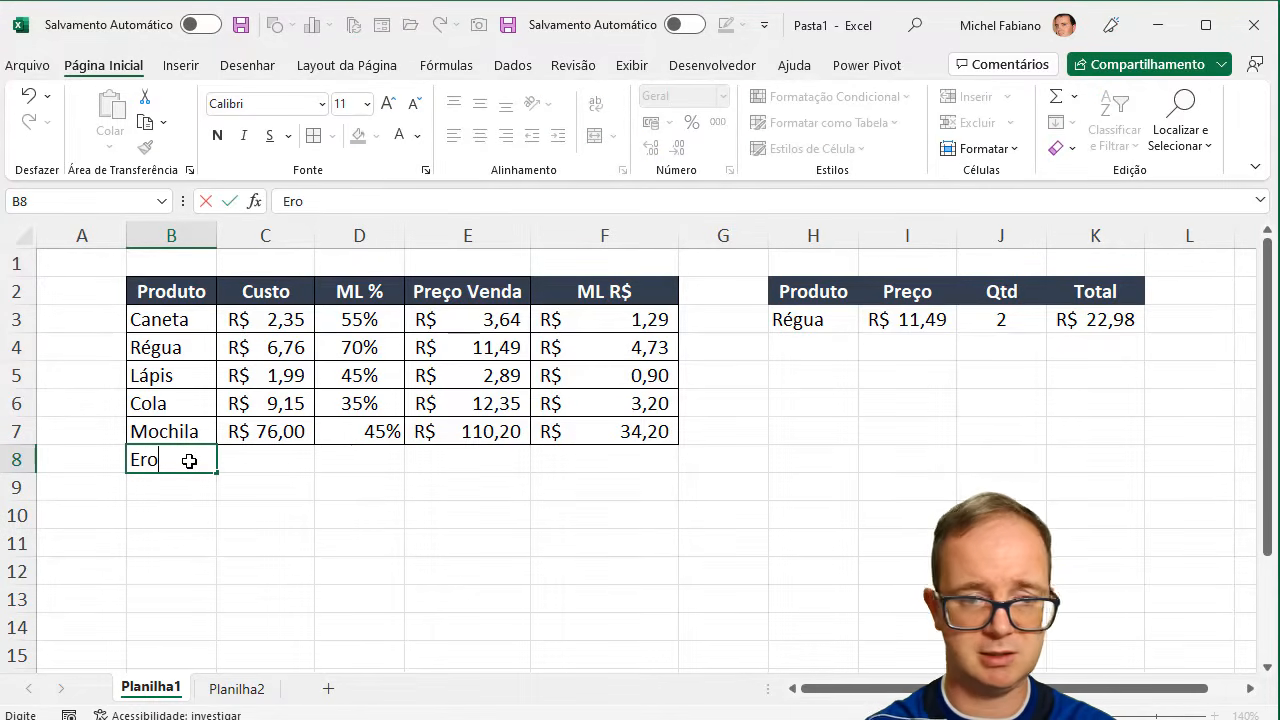
key("BackSpace")
type("rorex")
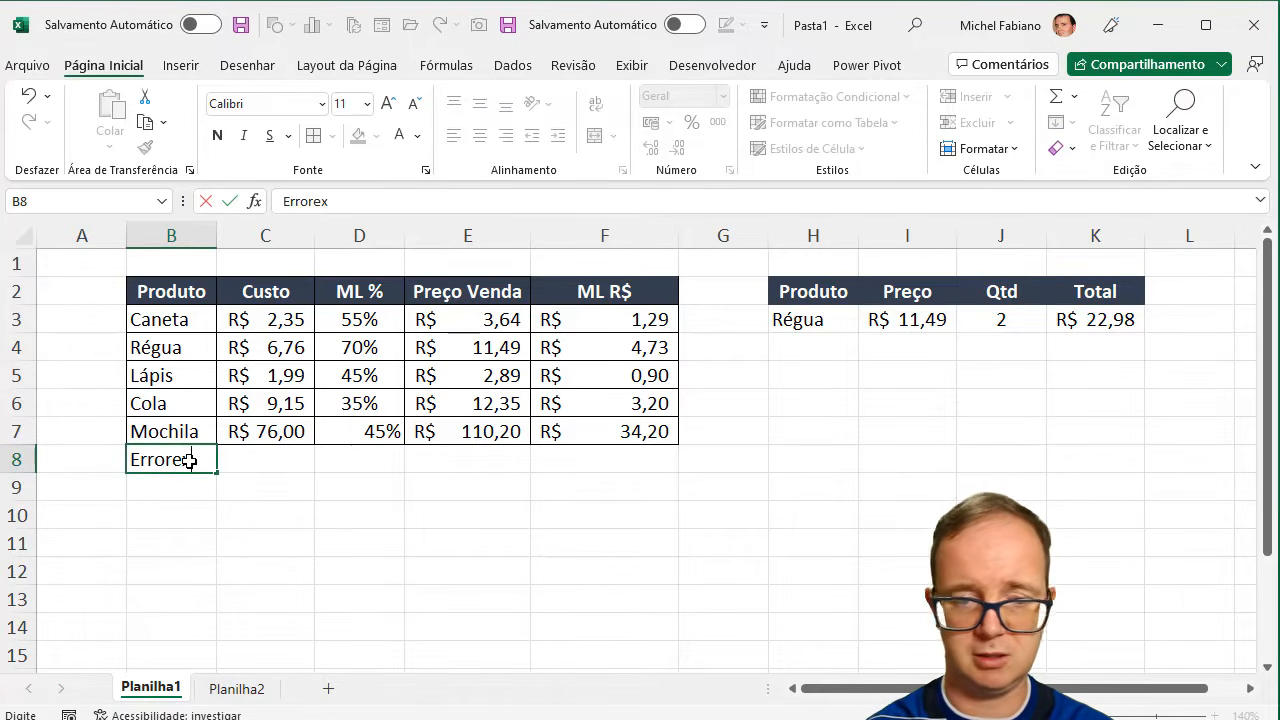
key("Tab")
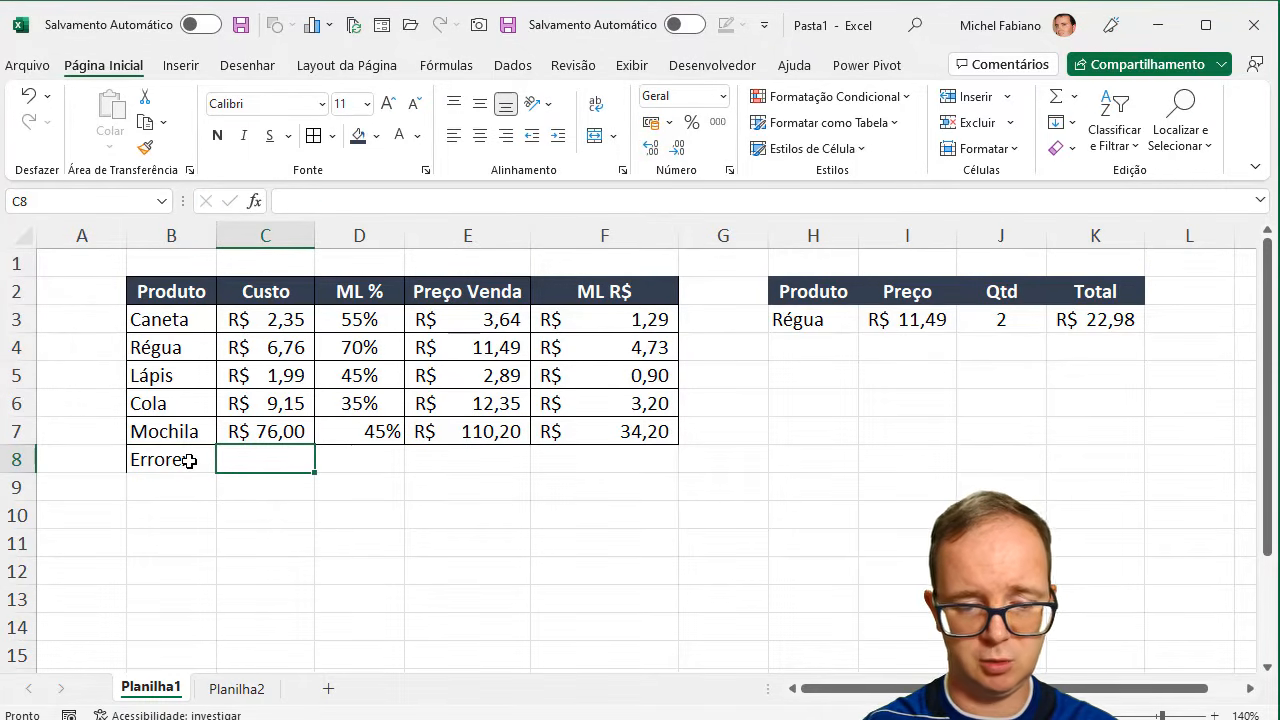
- Enter a cost of 5,67 in C8 and an ML % of 24% in D8 for Errorex
type("5,")
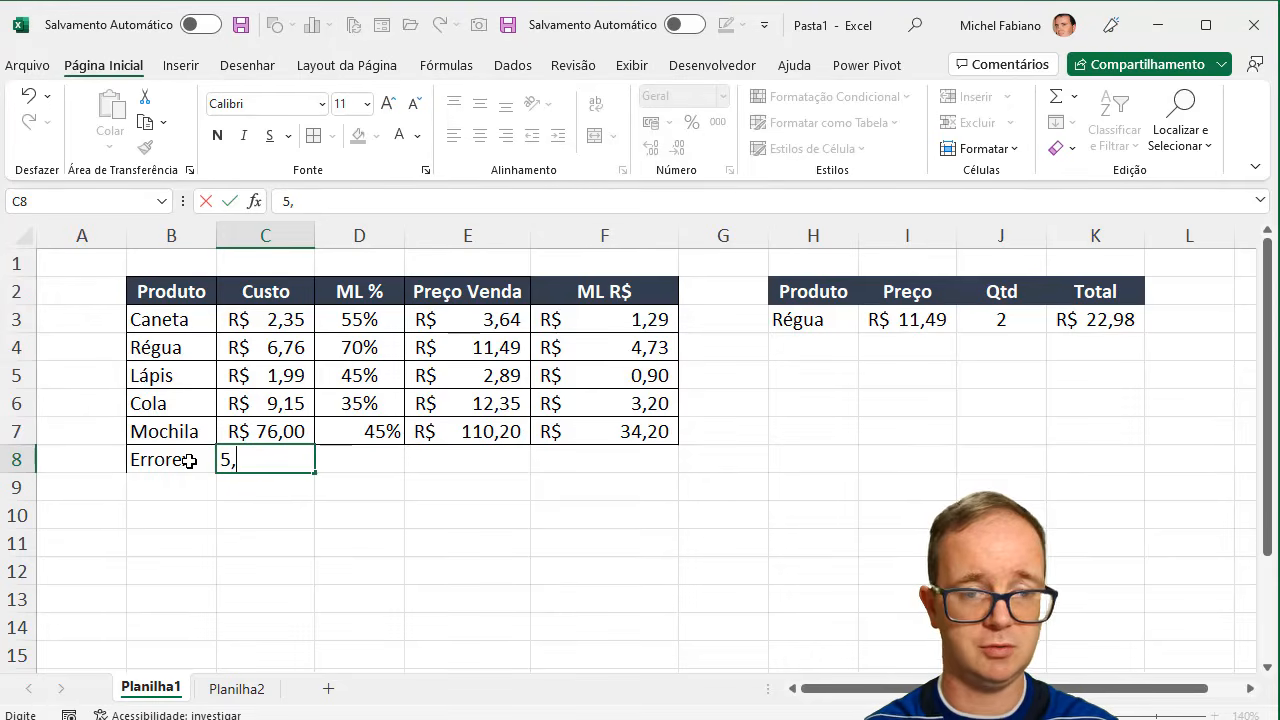
type("67")
key("Tab")
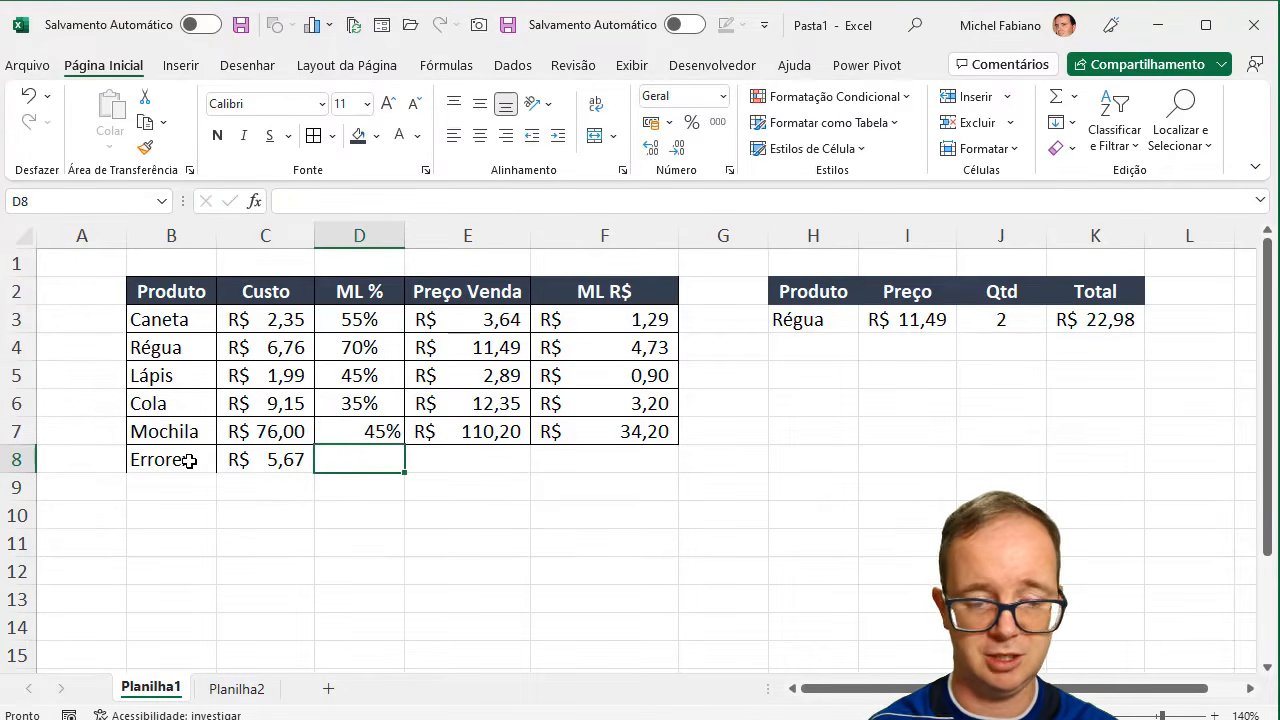
type("24%")
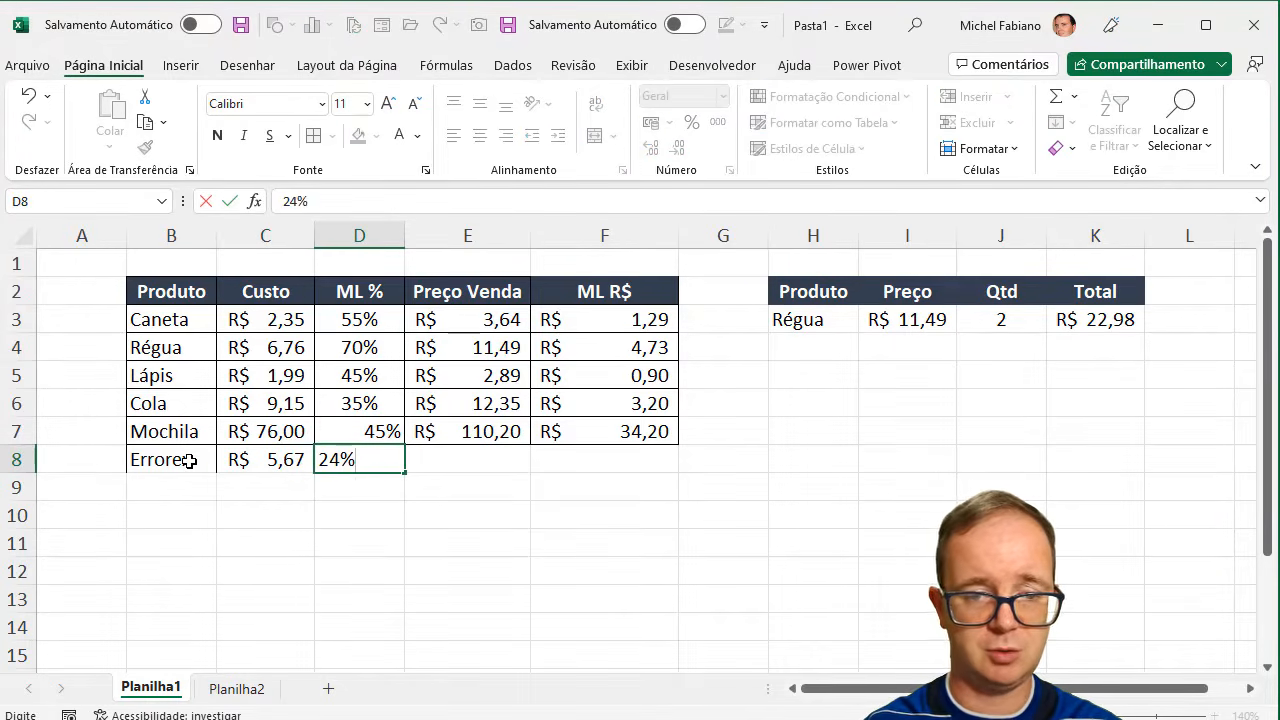
key("Tab")
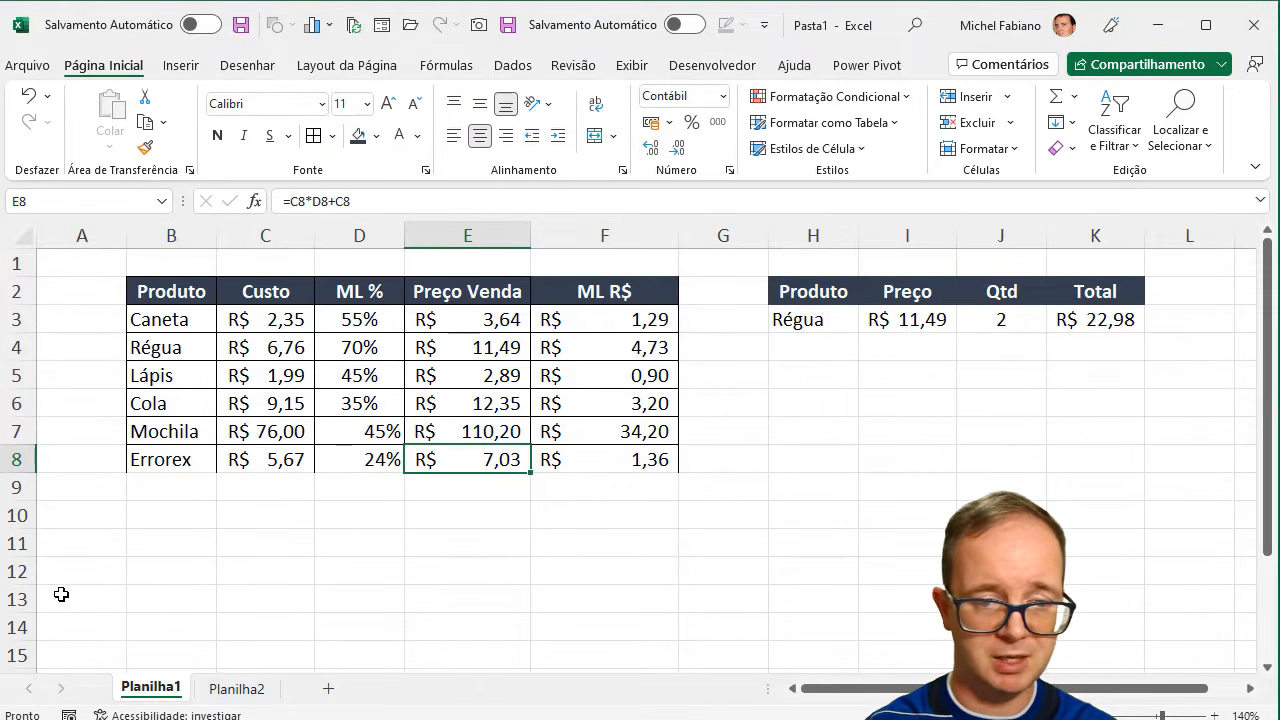
- On Planilha2, fill the product reference from B7 down to B8 to extend the table by one row
left_click(250, 688)
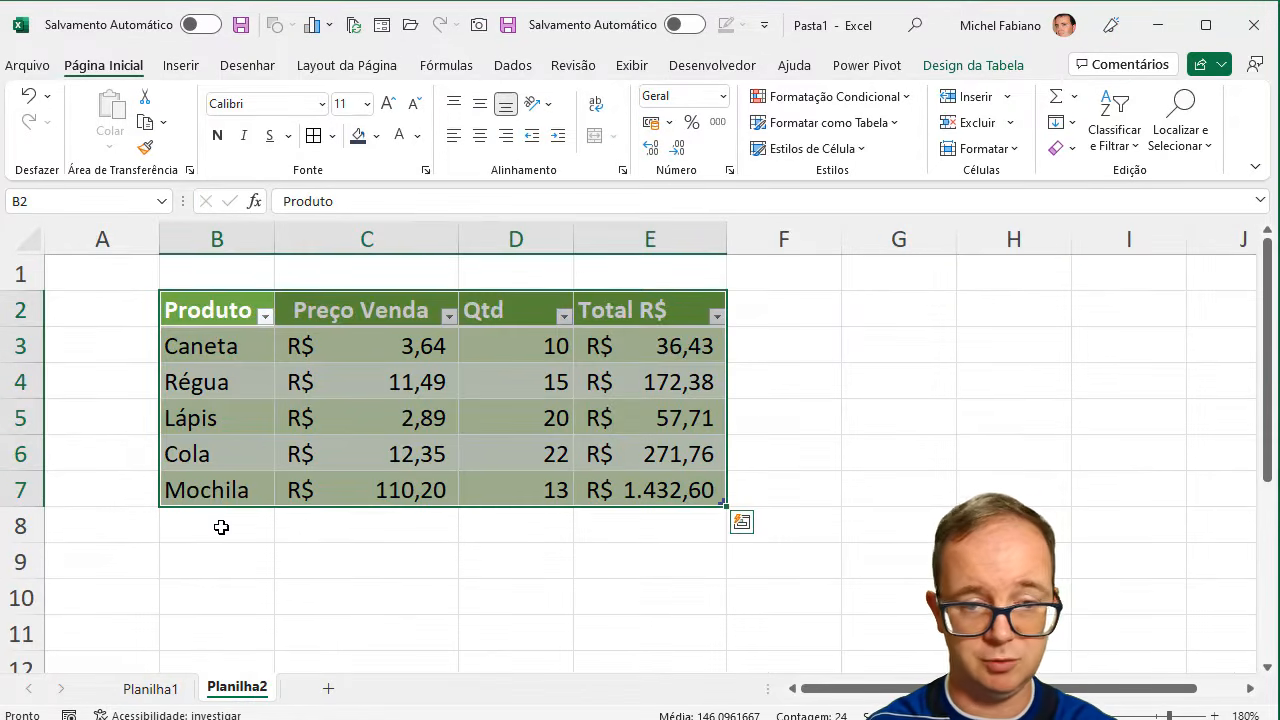
left_click(216, 486)
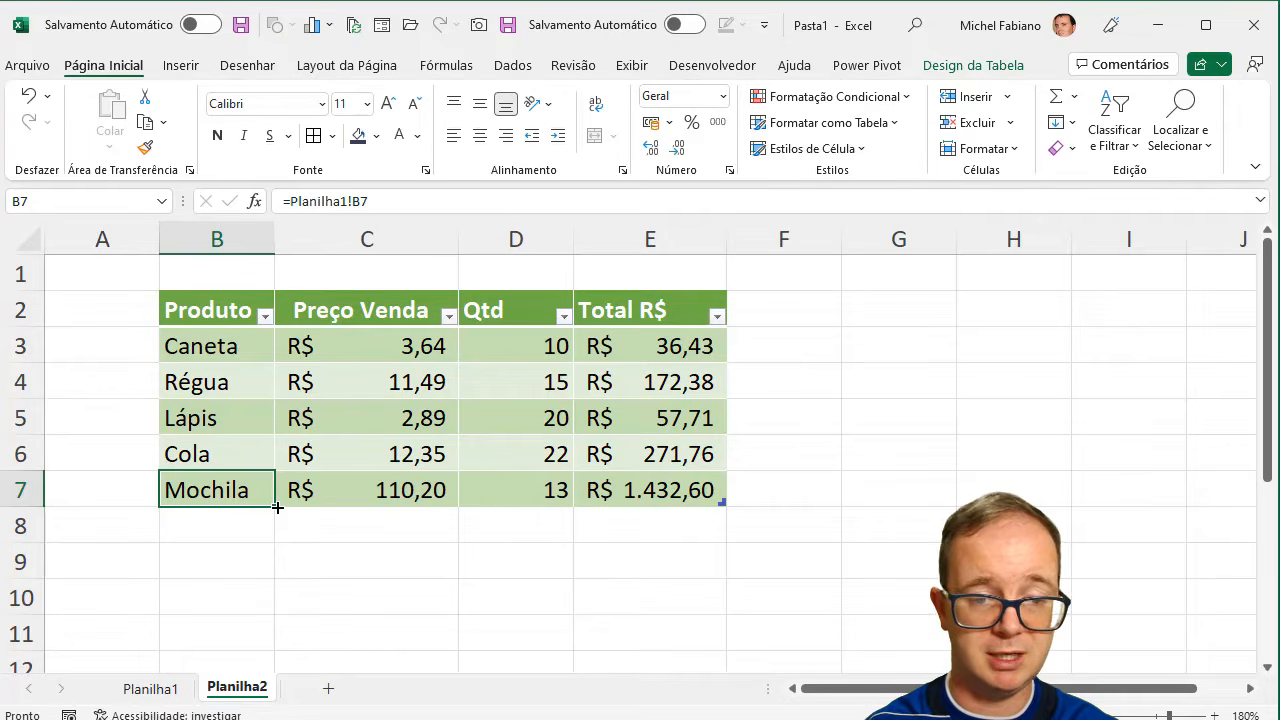
left_click_drag(275, 506, 277, 543)
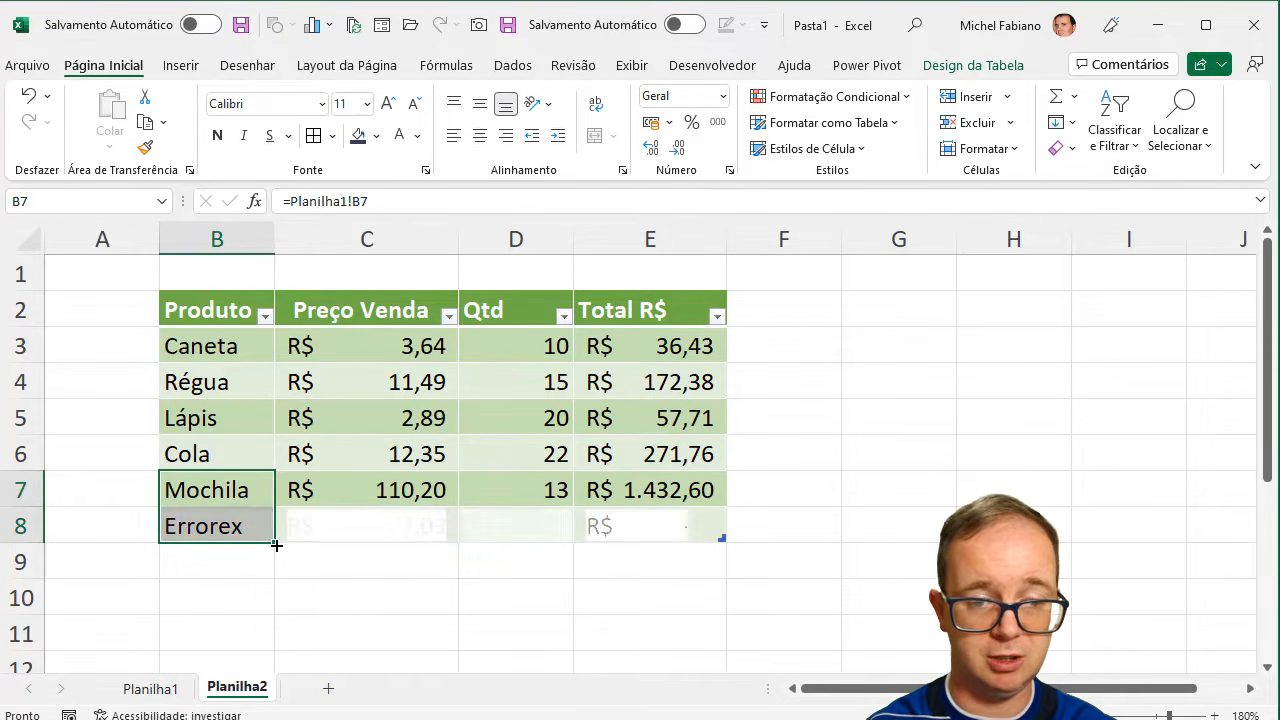
left_click(356, 531)
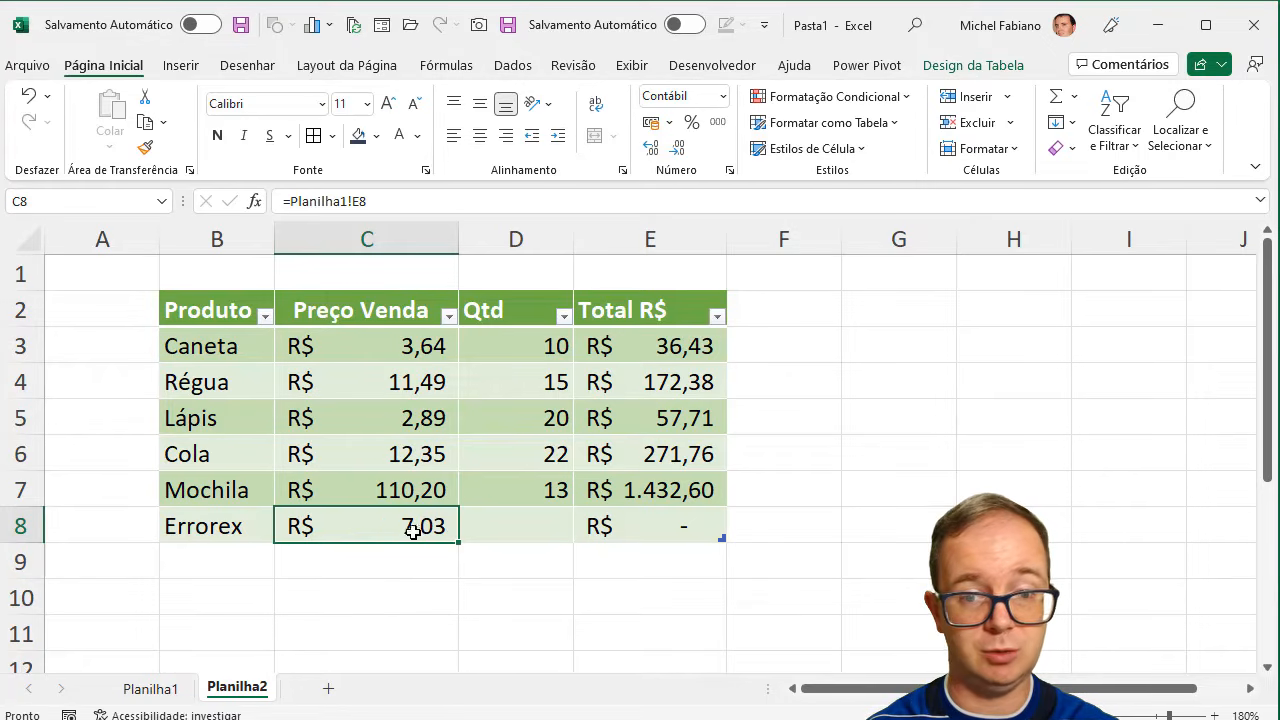
- Set the Errorex quantity in D8 to 10
left_click(512, 538)
type("10")
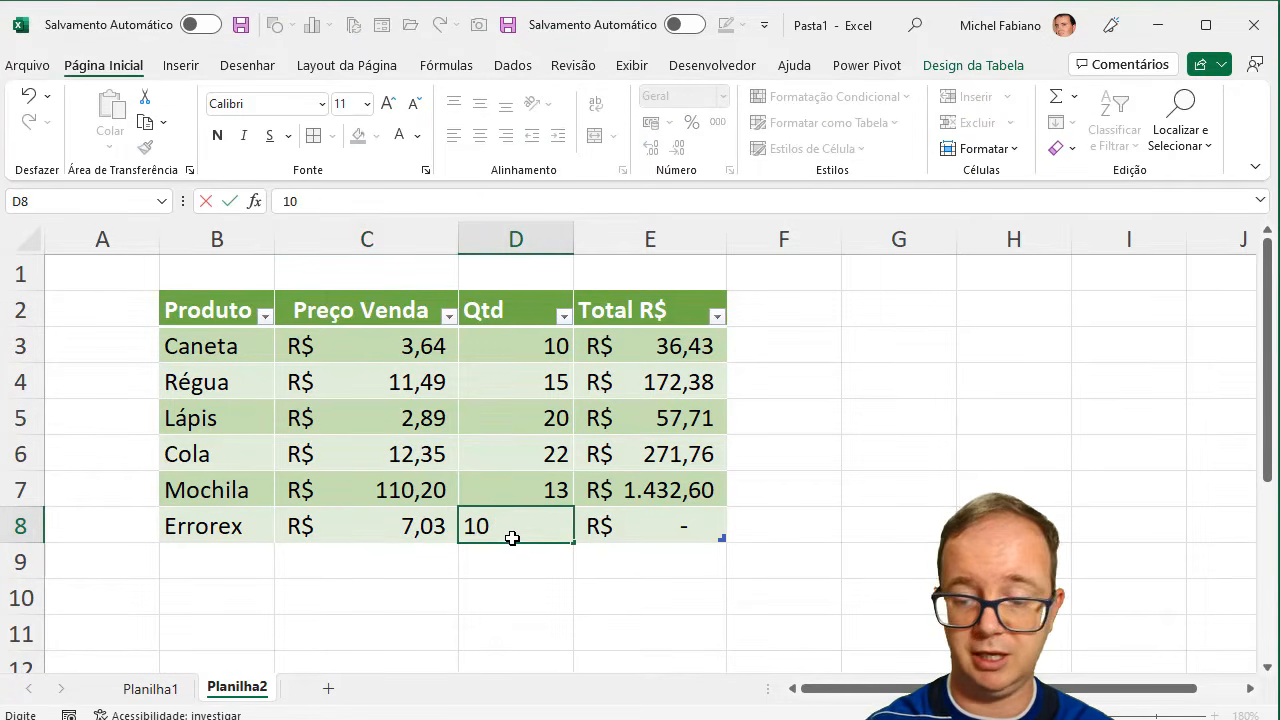
key("Tab")
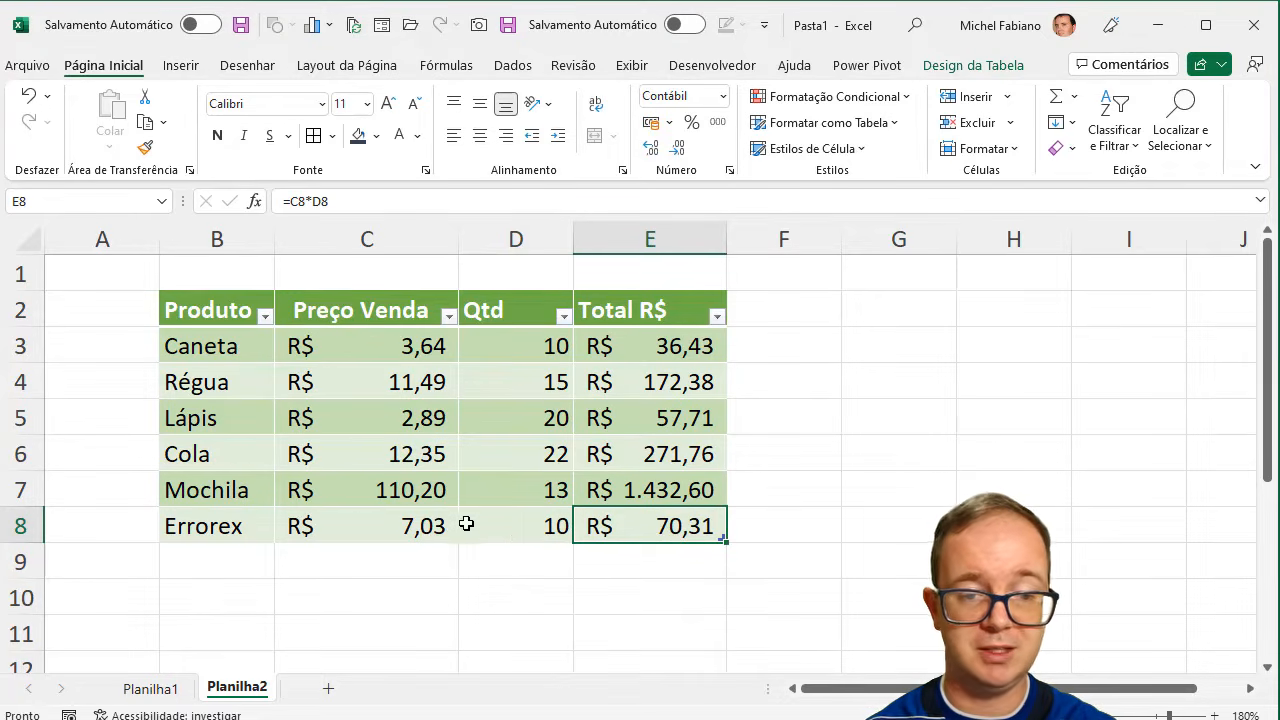
- Insert a new worksheet directly after Planilha1 and select its cell B2
left_click(155, 689)
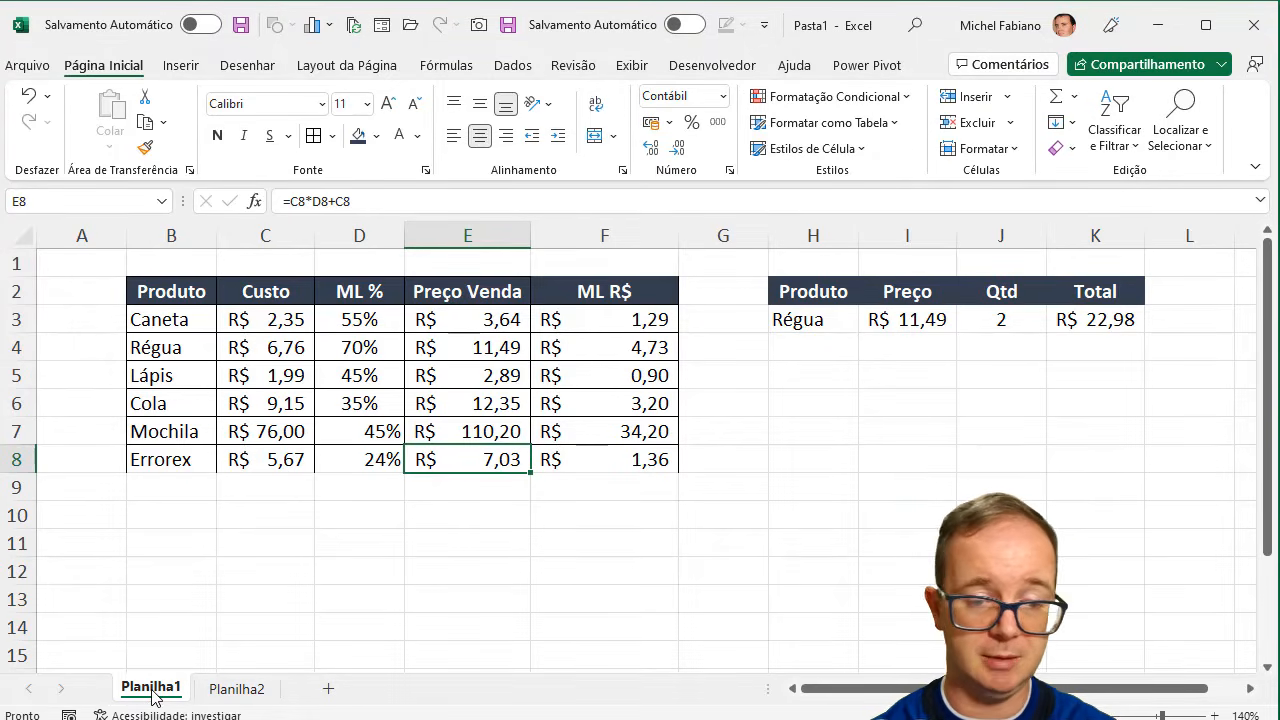
left_click(327, 689)
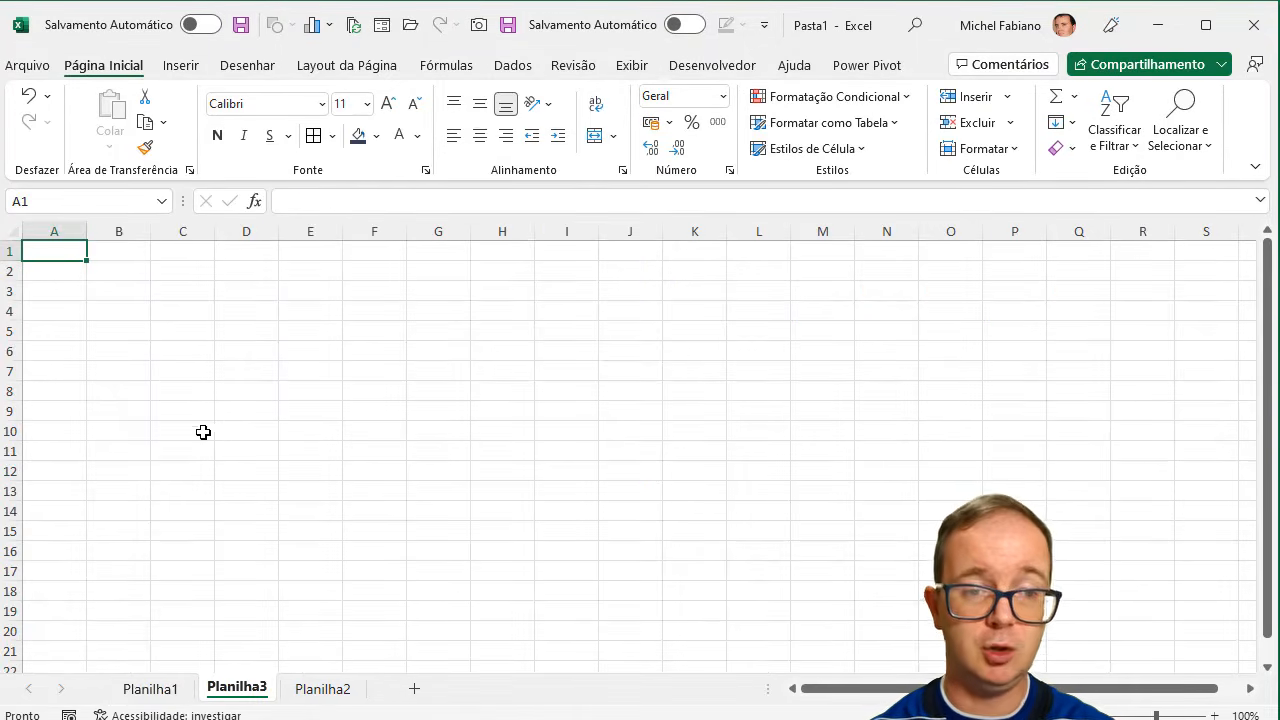
left_click(119, 273)
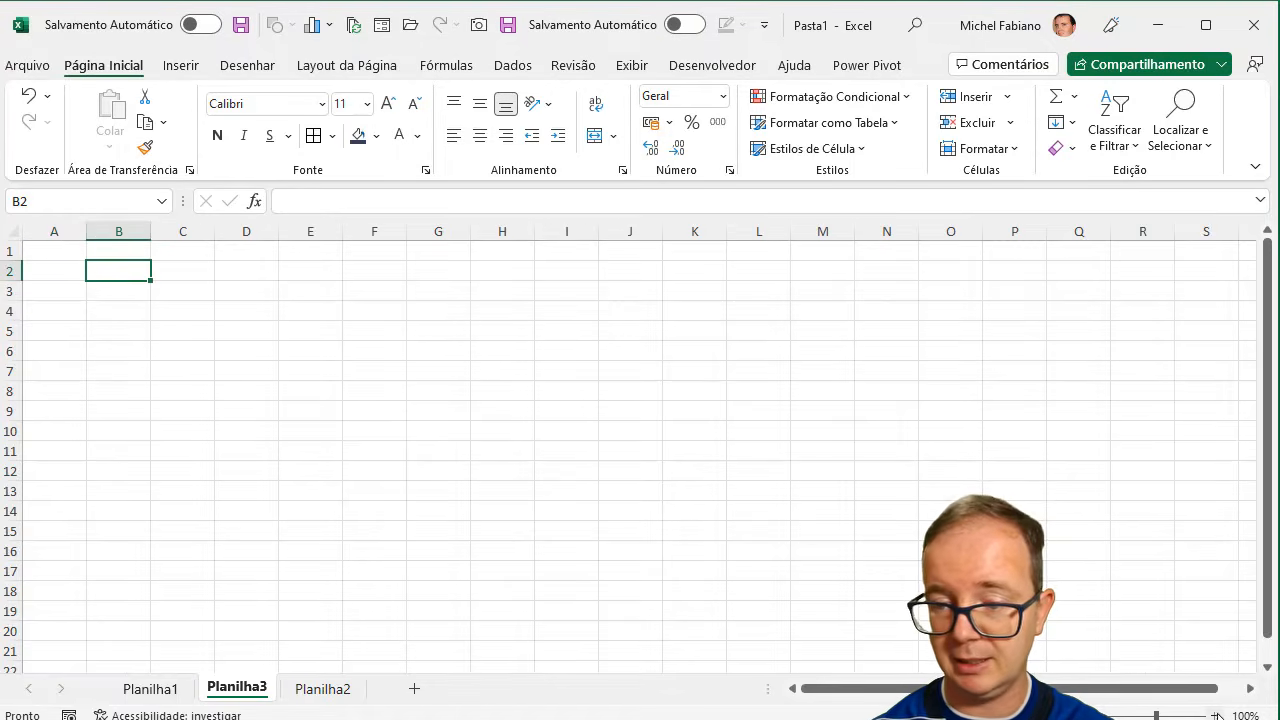
- Enter the header "Aluno" in B2 of the new worksheet
left_click(1217, 715)
left_click(1217, 715)
left_click(1217, 715)
left_click(1217, 715)
left_click(1217, 715)
left_click(1217, 715)
left_click(1217, 715)
left_click(1217, 715)
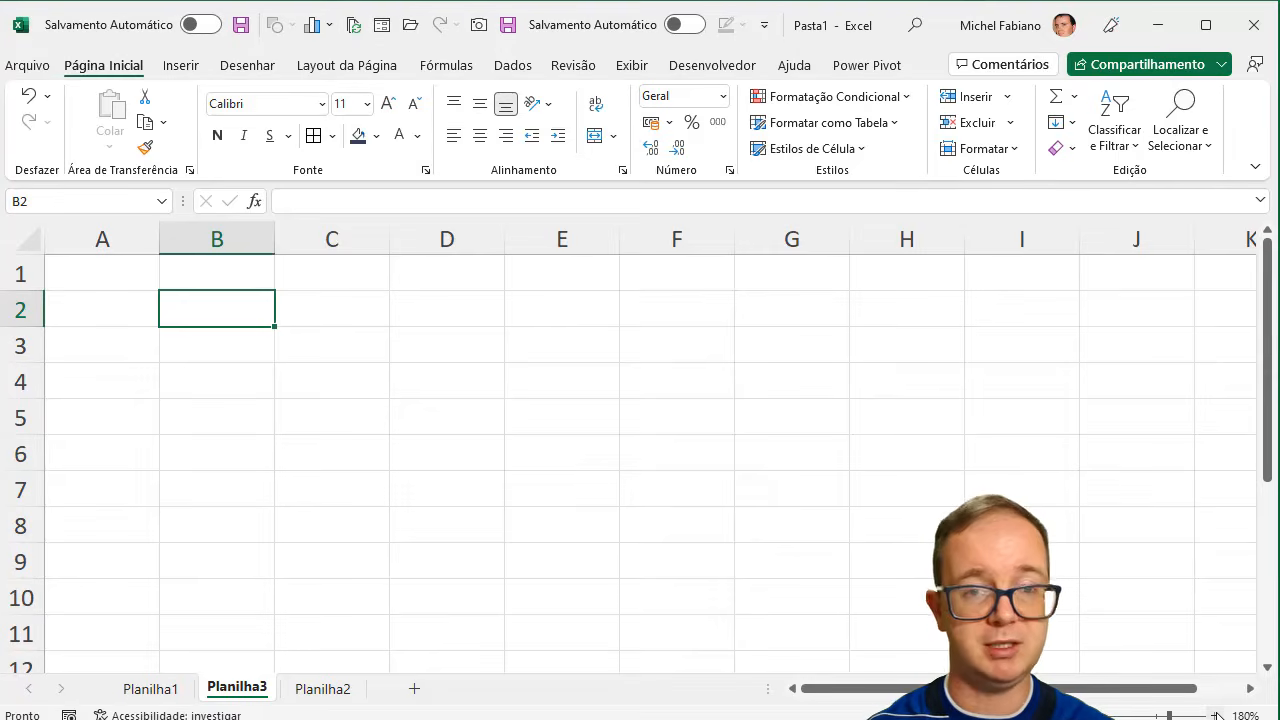
type("Aluno")
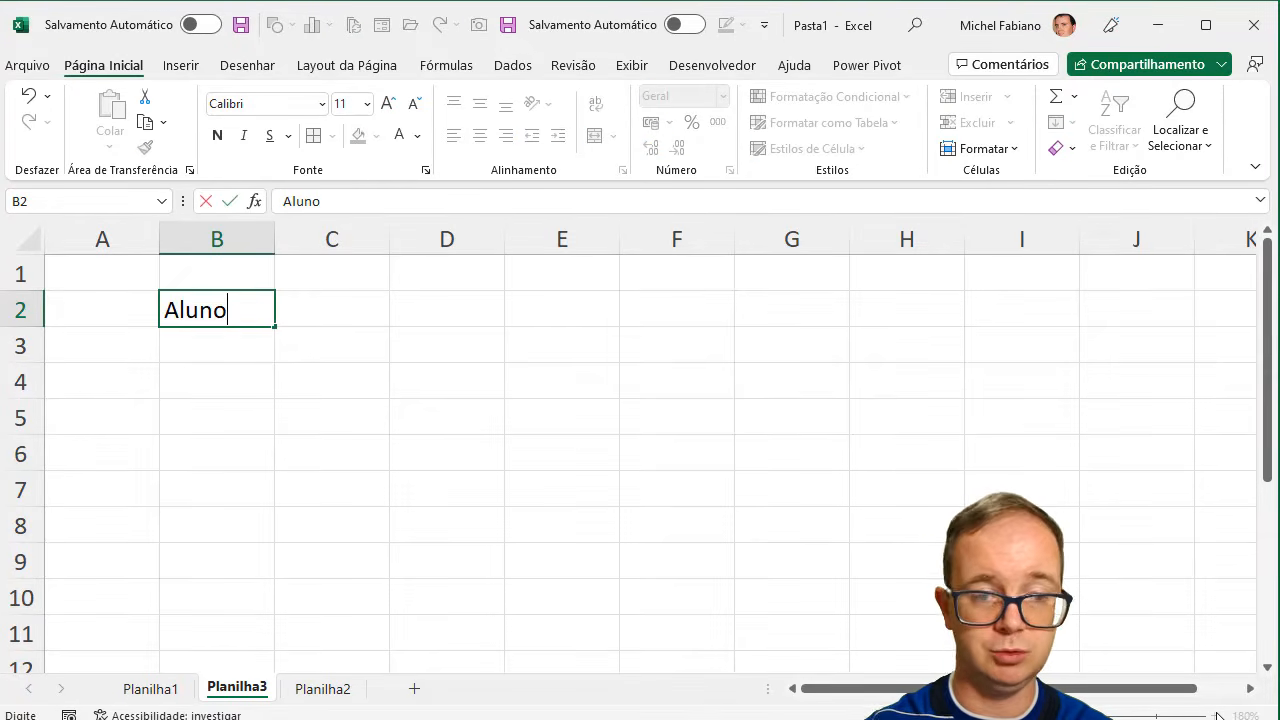
key("Tab")
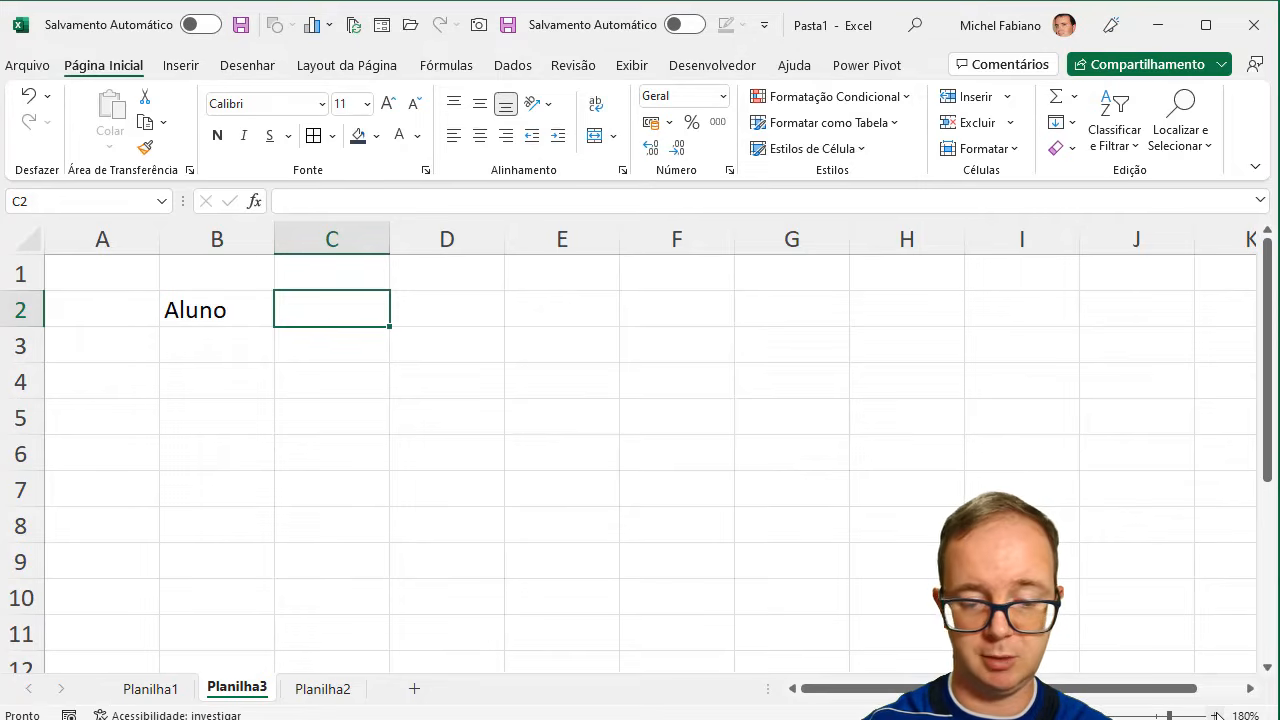
- Enter the first class date, 10-03-2022, in C2 beside the Aluno header
type("Au")
key("BackSpace")
key("BackSpace")
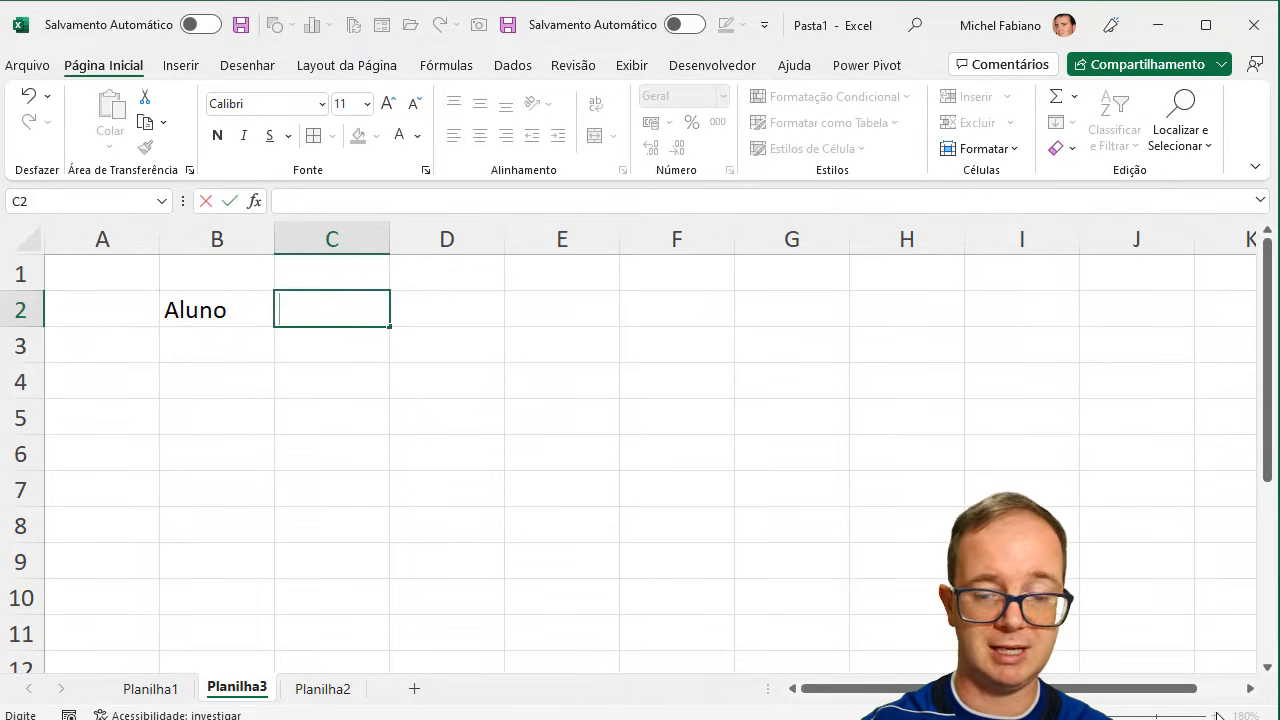
type("10-")
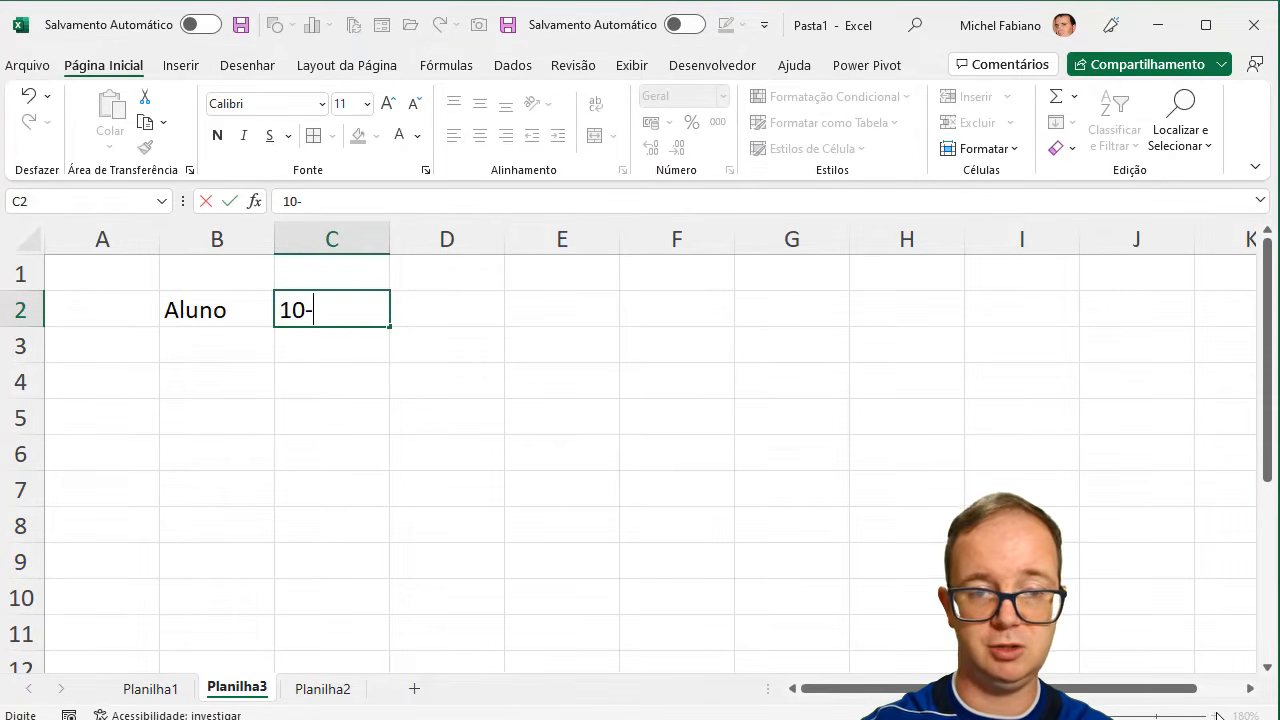
type("03-202")
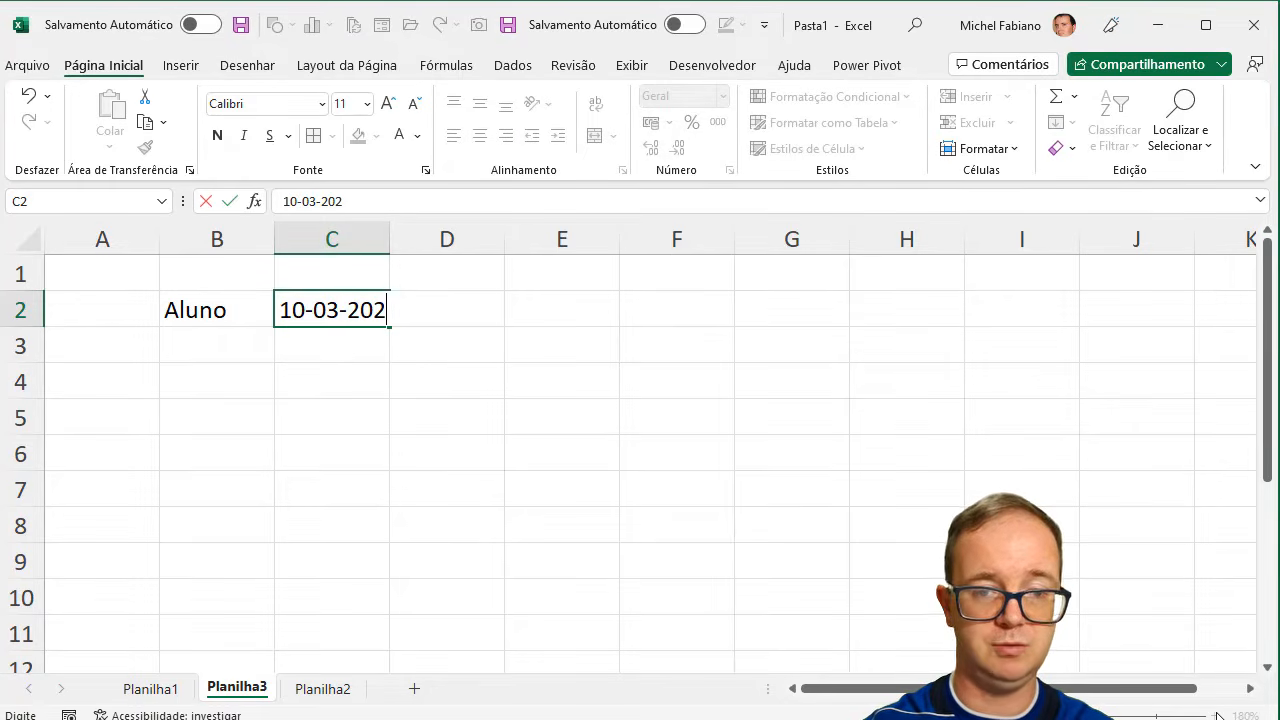
type("2")
key("Tab")
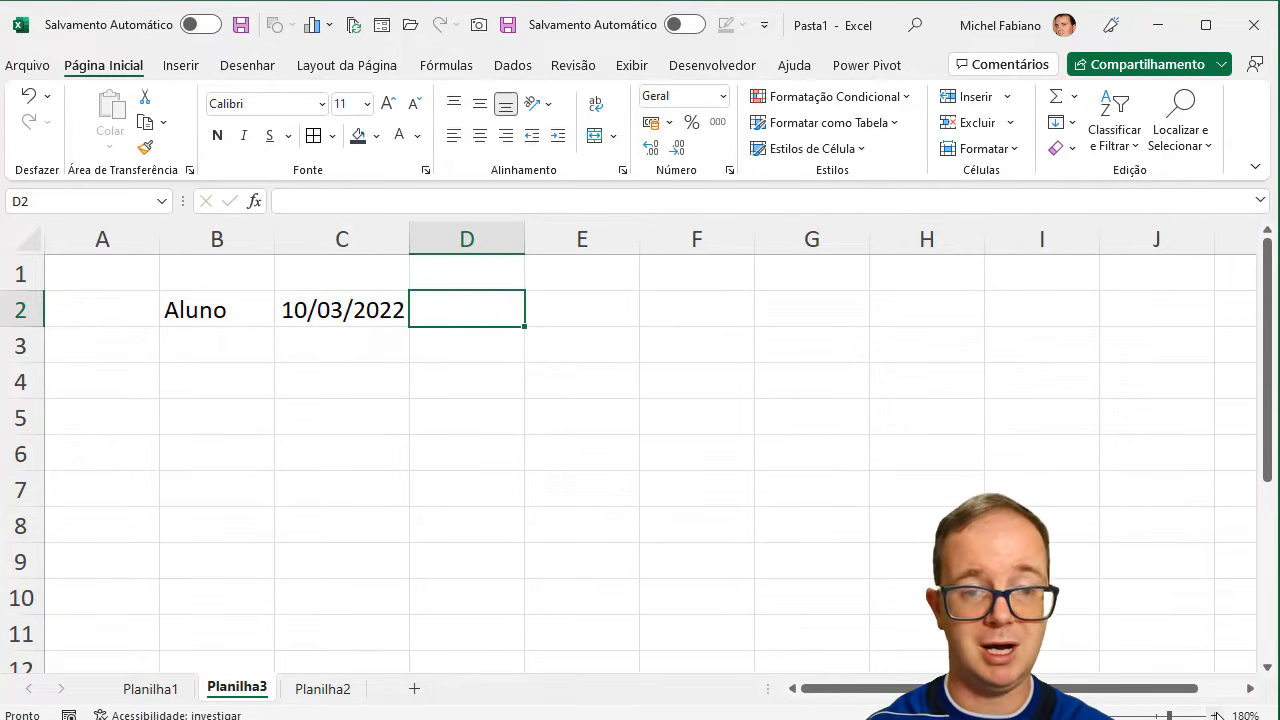
- Enter the first two students' names in B3 and B4 under the Aluno header
key("Down")
key("Left")
key("Left")
type("Ana")
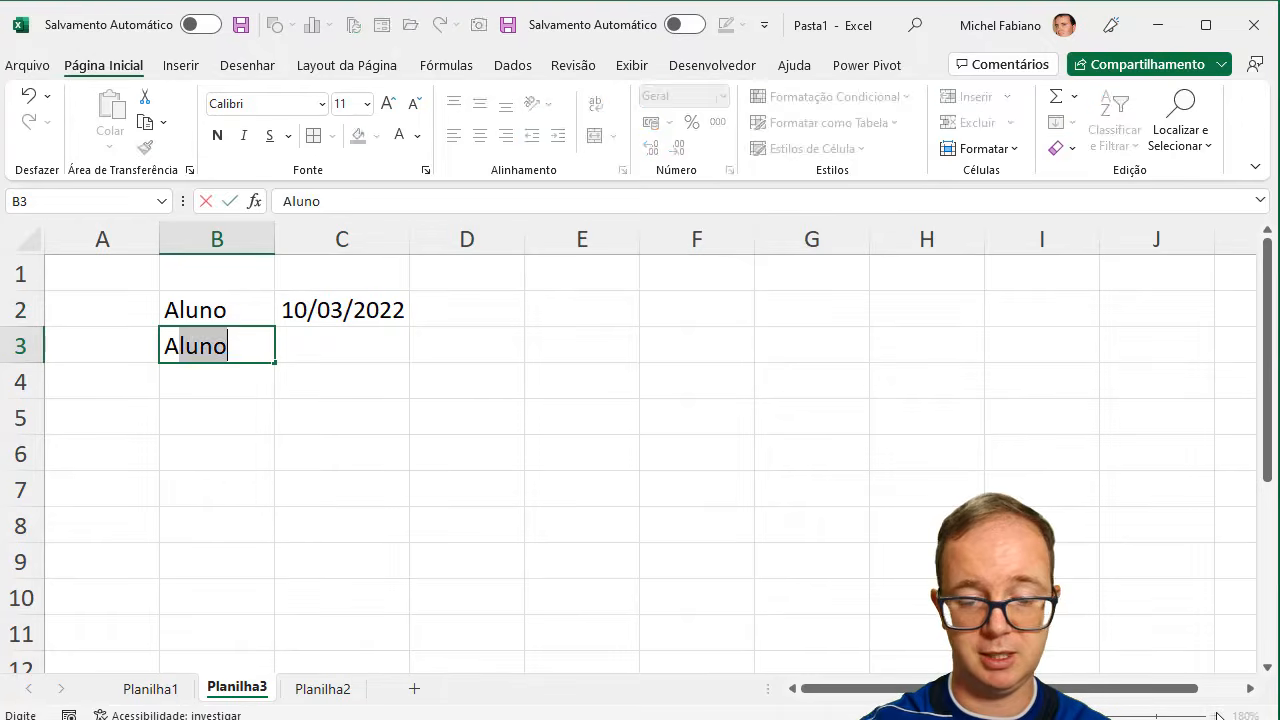
key("Return")
type("Ricro")
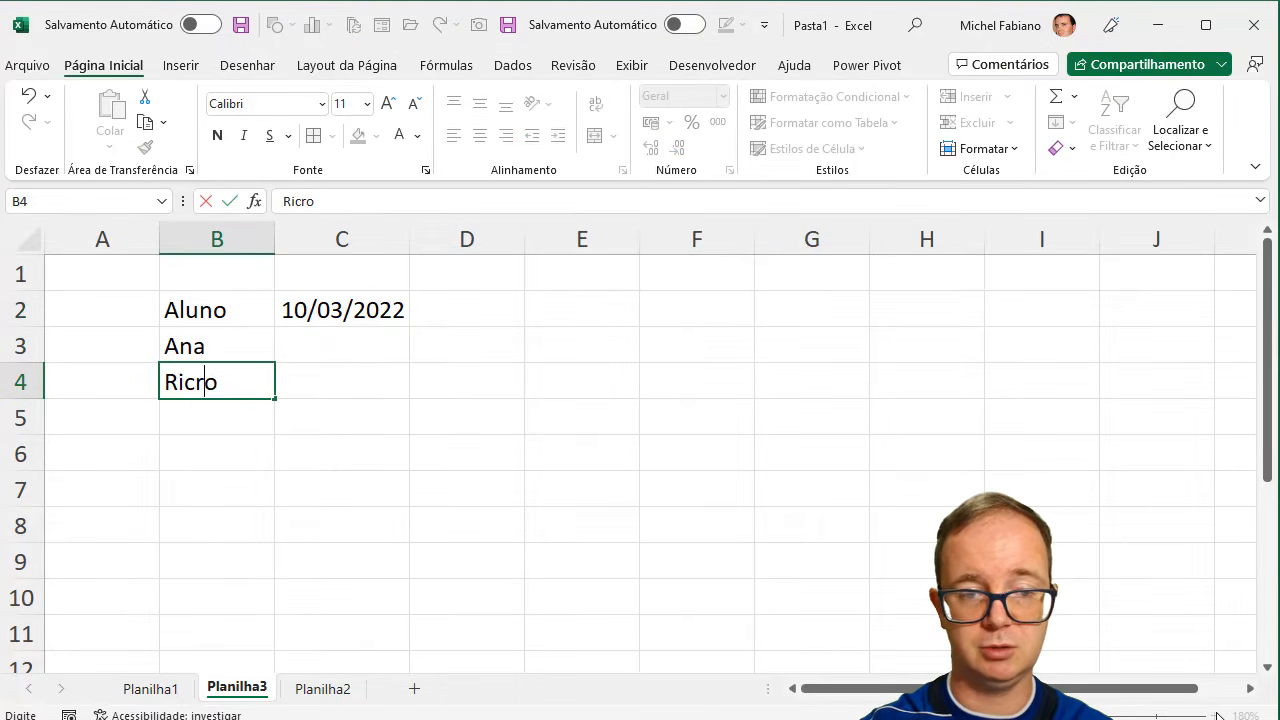
key("BackSpace")
key("BackSpace")
type("ardo")
key("Return")
- Enter the remaining two students' names in B5 and B6
type("]Ped")
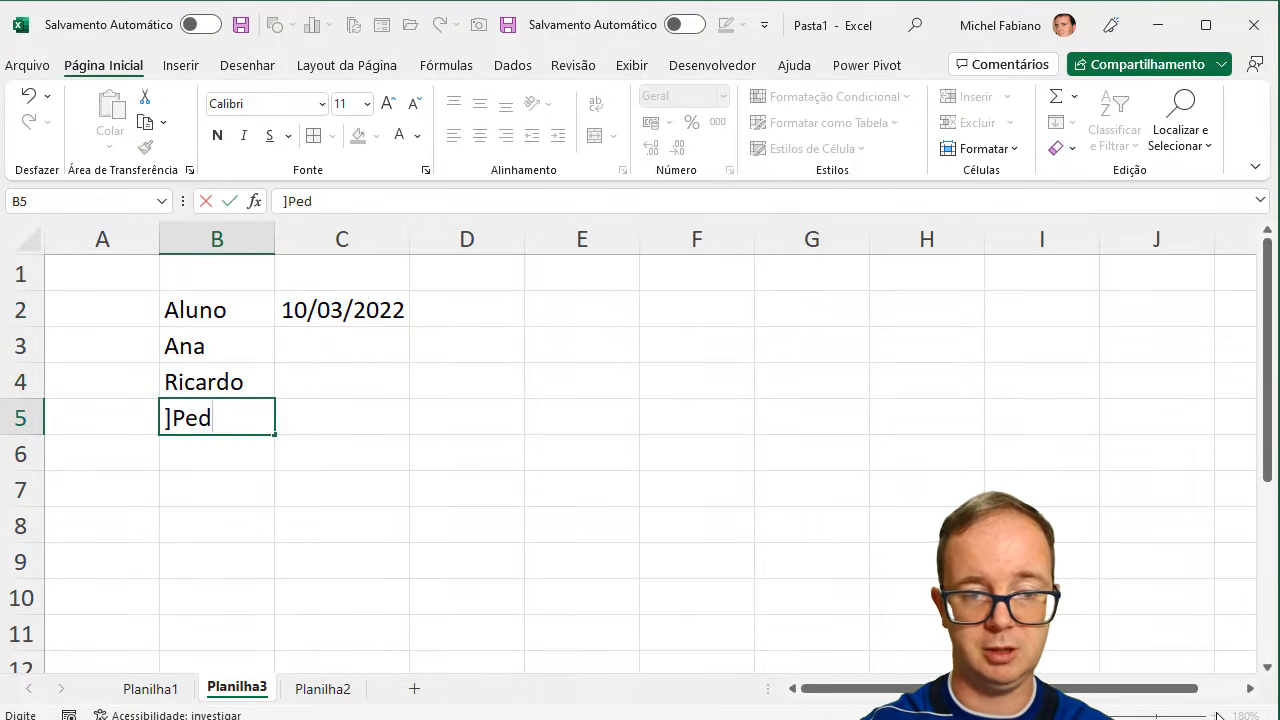
key("BackSpace")
key("BackSpace")
key("BackSpace")
key("BackSpace")
type("Pedro")
key("Return")
type("]")
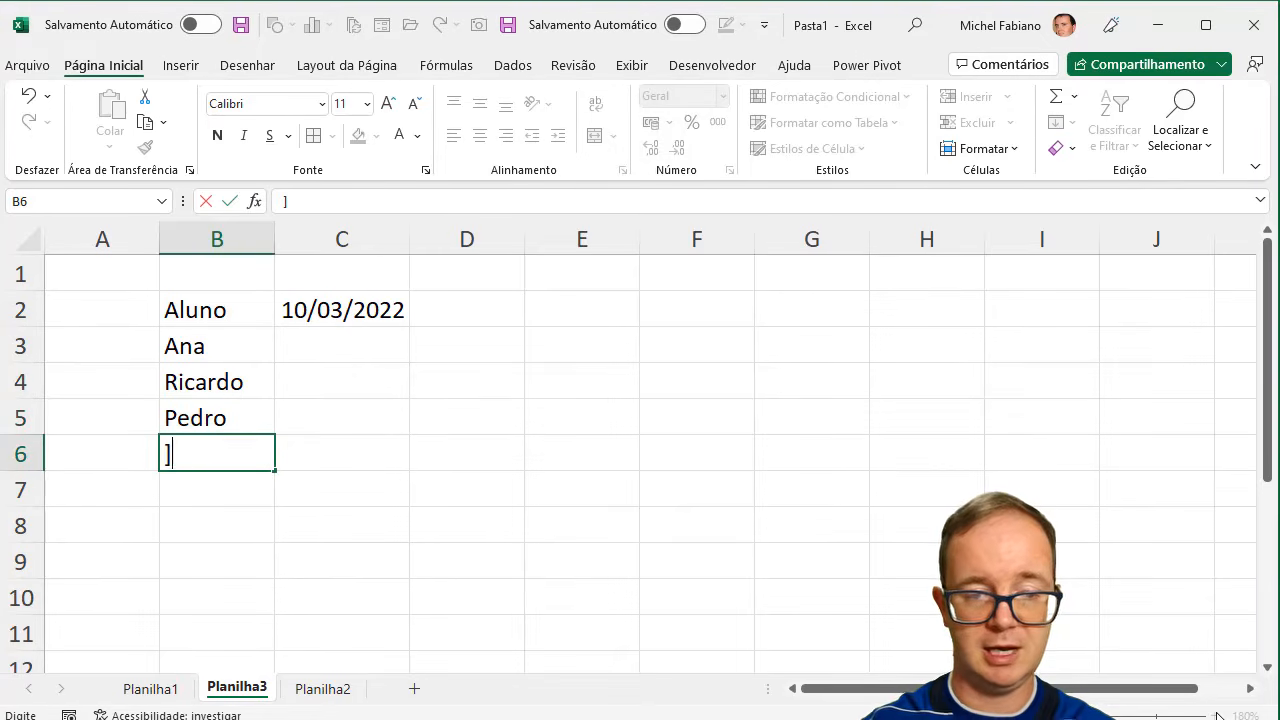
key("BackSpace")
type("Flávi")
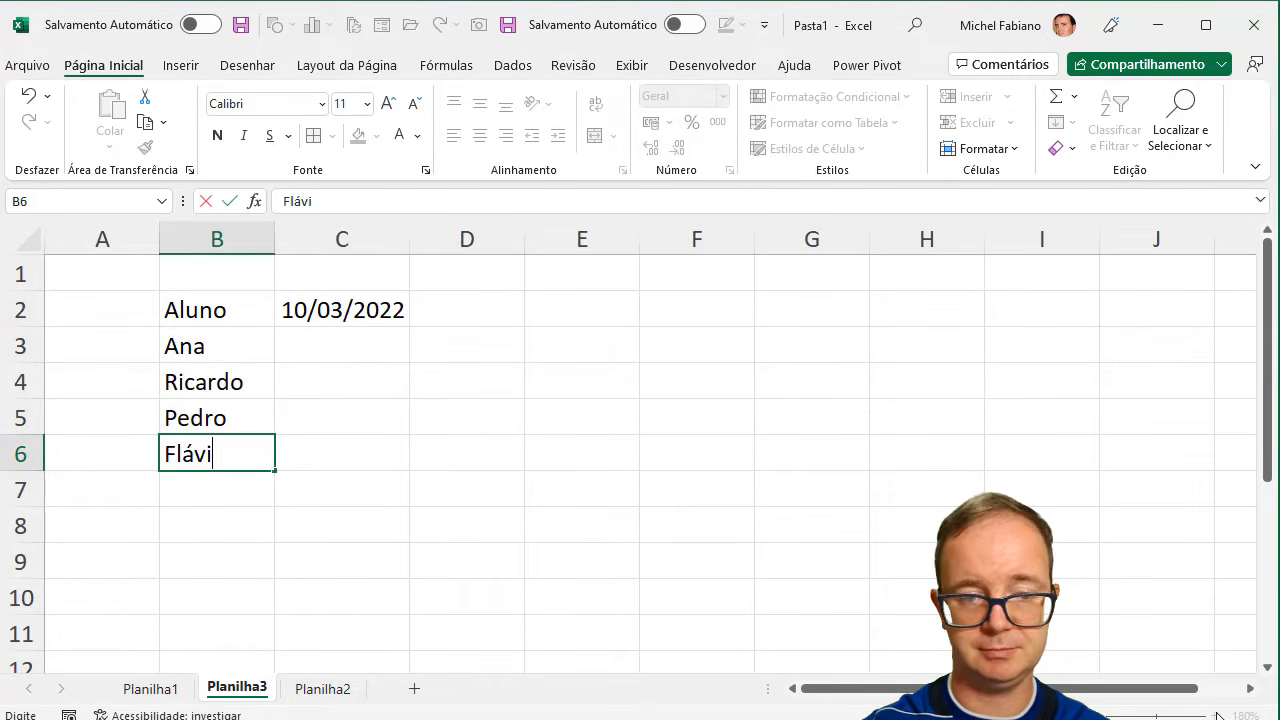
type("a")
- Enter the formula =C2+3 in D2 to date the next class three days after the first
key("Right")
key("Up")
key("Up")
key("Up")
key("Right")
key("Right")
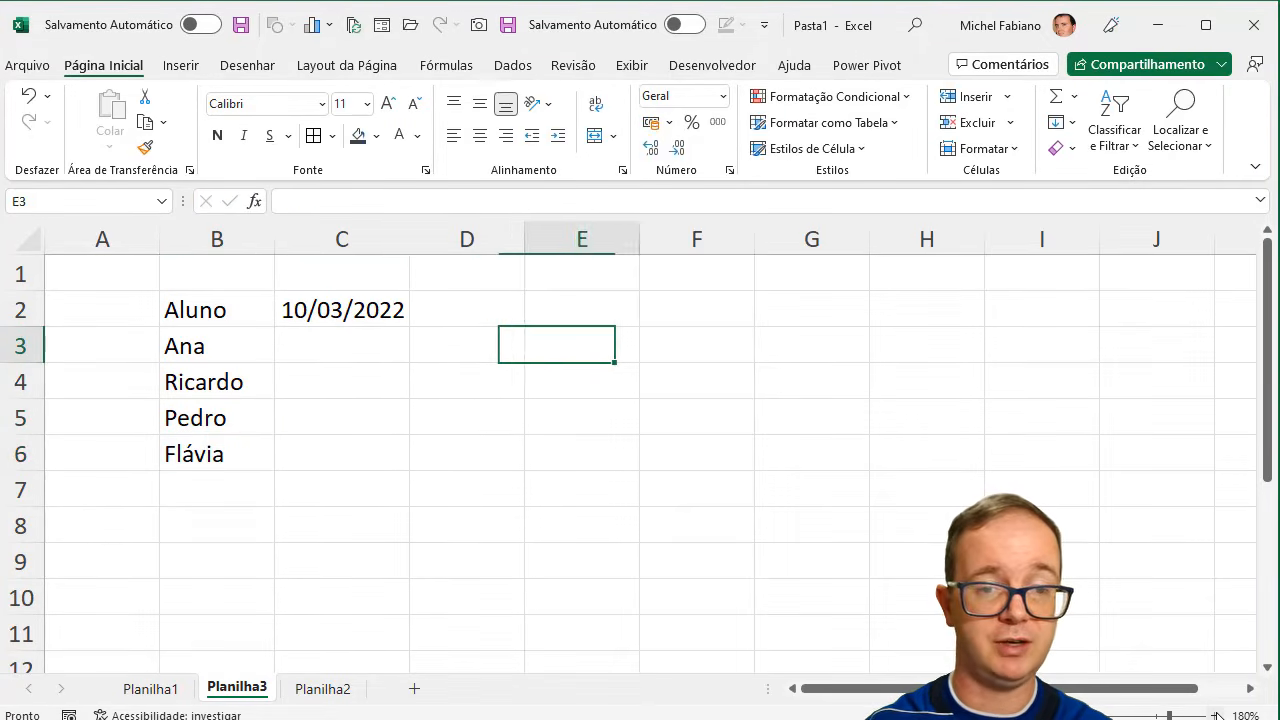
key("Up")
key("Left")
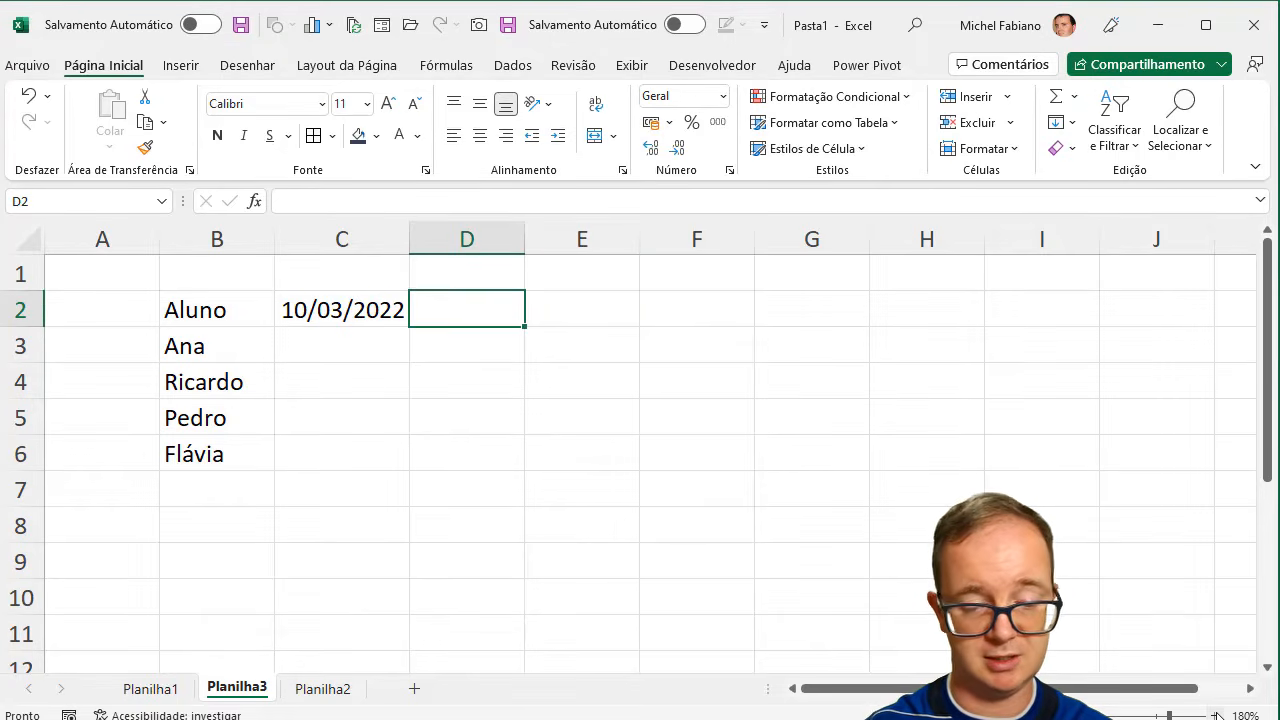
type("=")
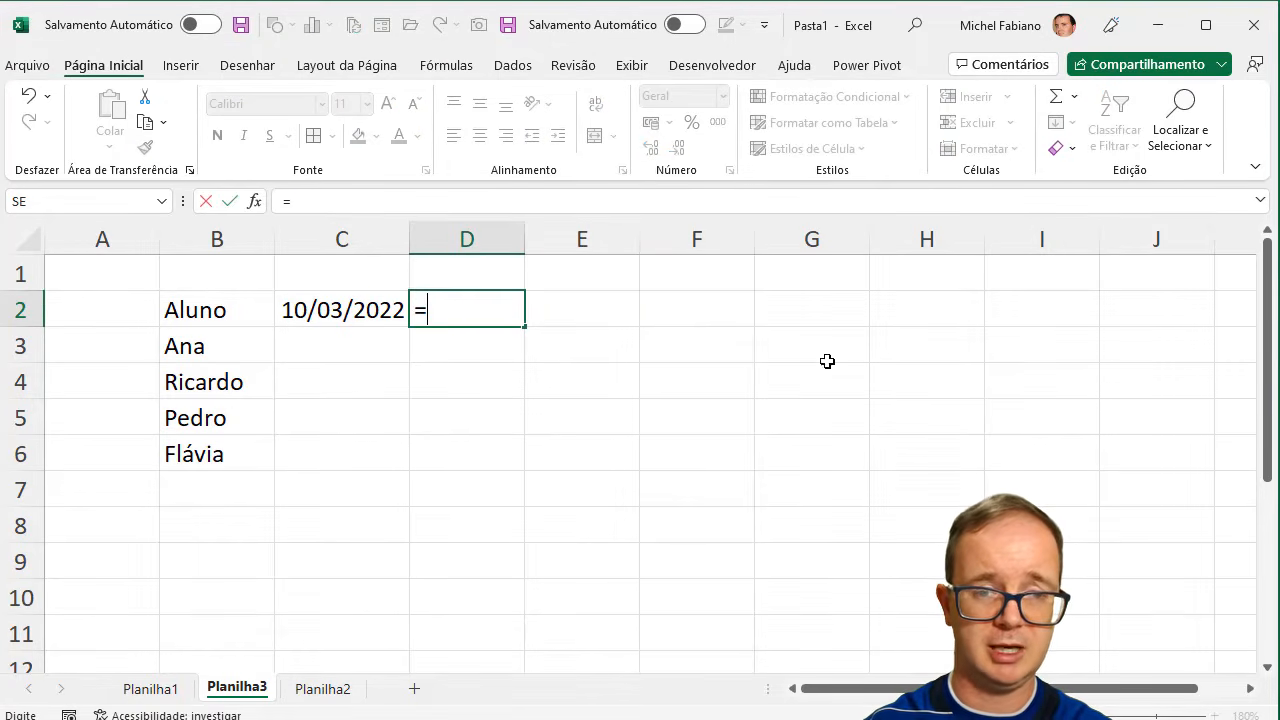
left_click(370, 311)
type("+3")
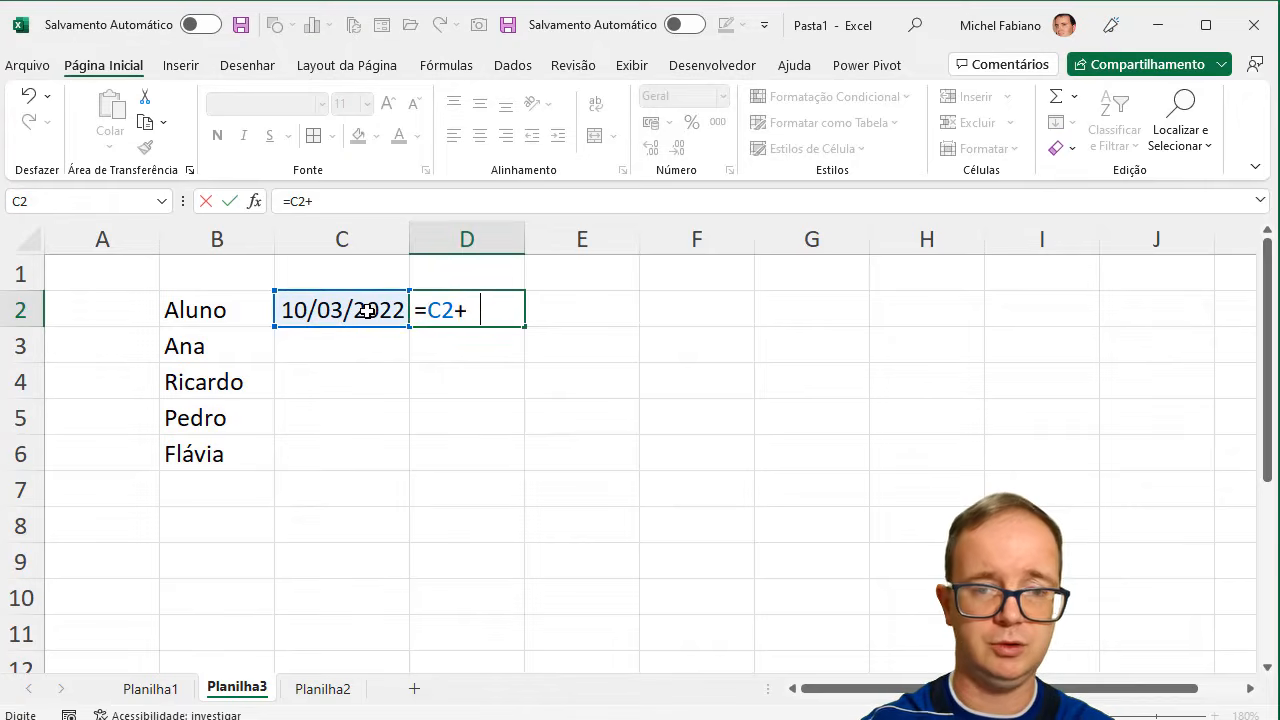
key("Return")
- Fill the date formula from D2 across to G2 and fit columns D to G to their contents
left_click(420, 312)
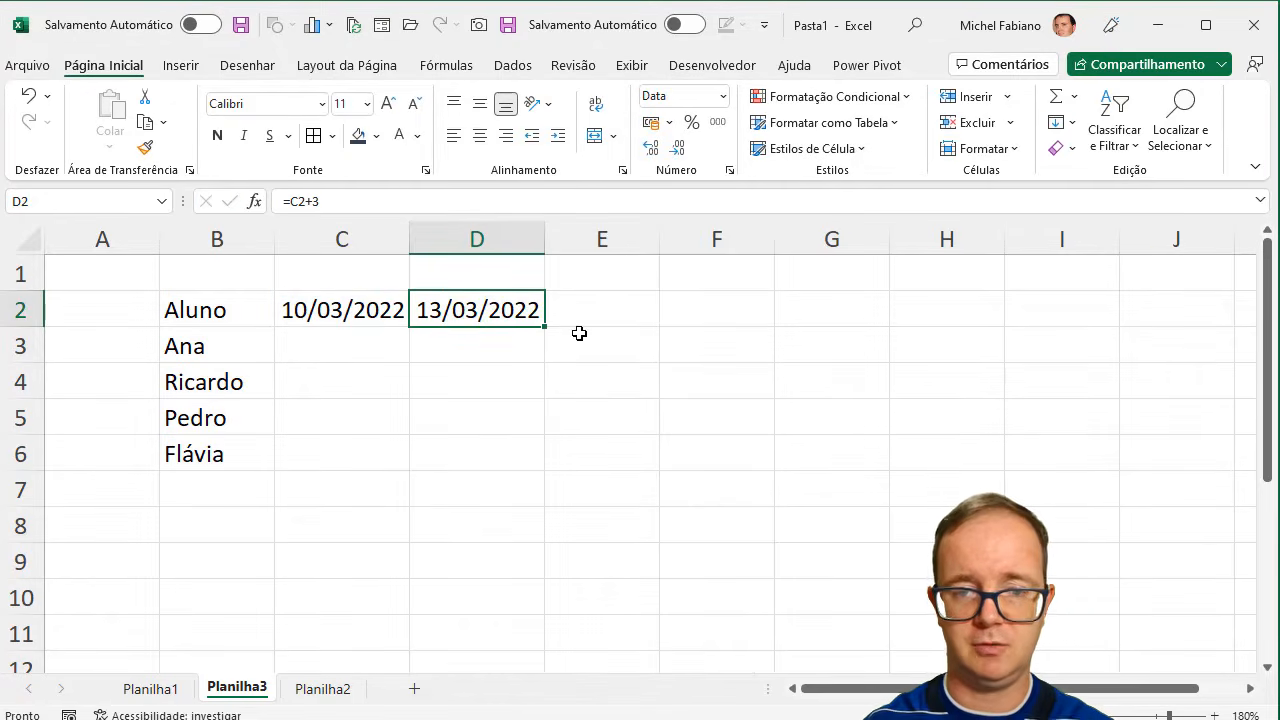
left_click_drag(547, 328, 877, 322)
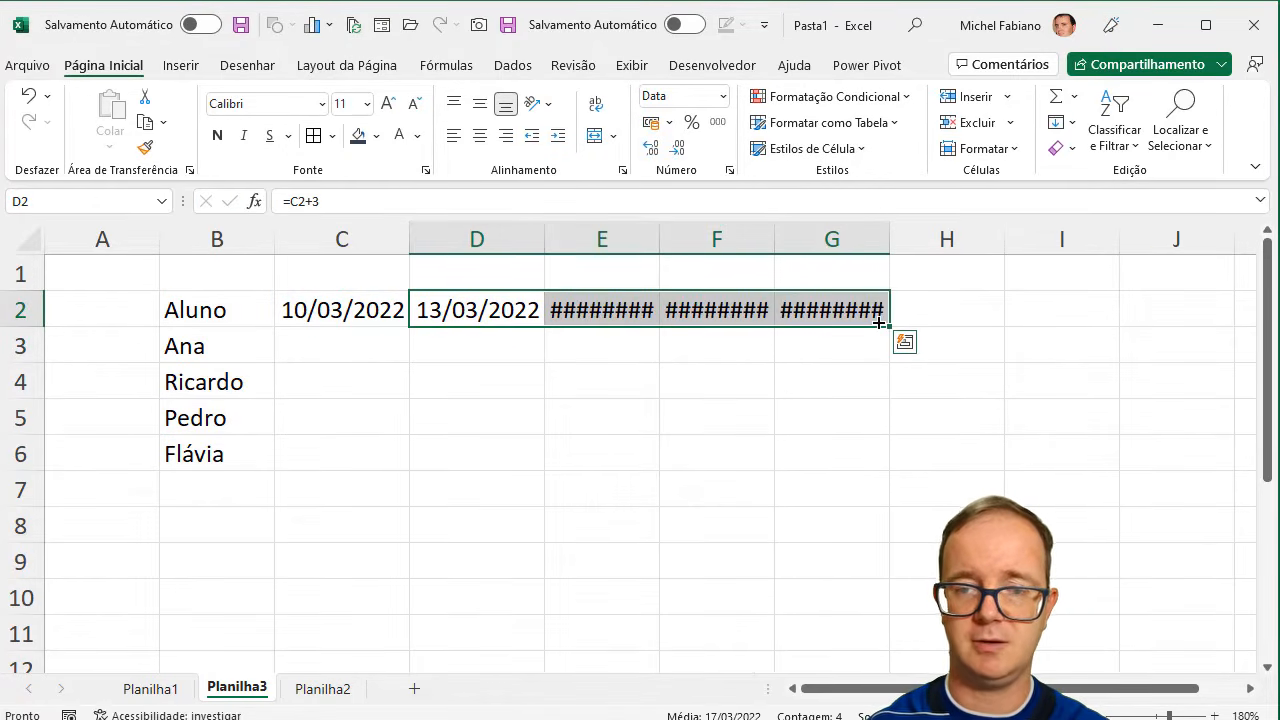
left_click_drag(534, 242, 885, 241)
double_click(889, 241)
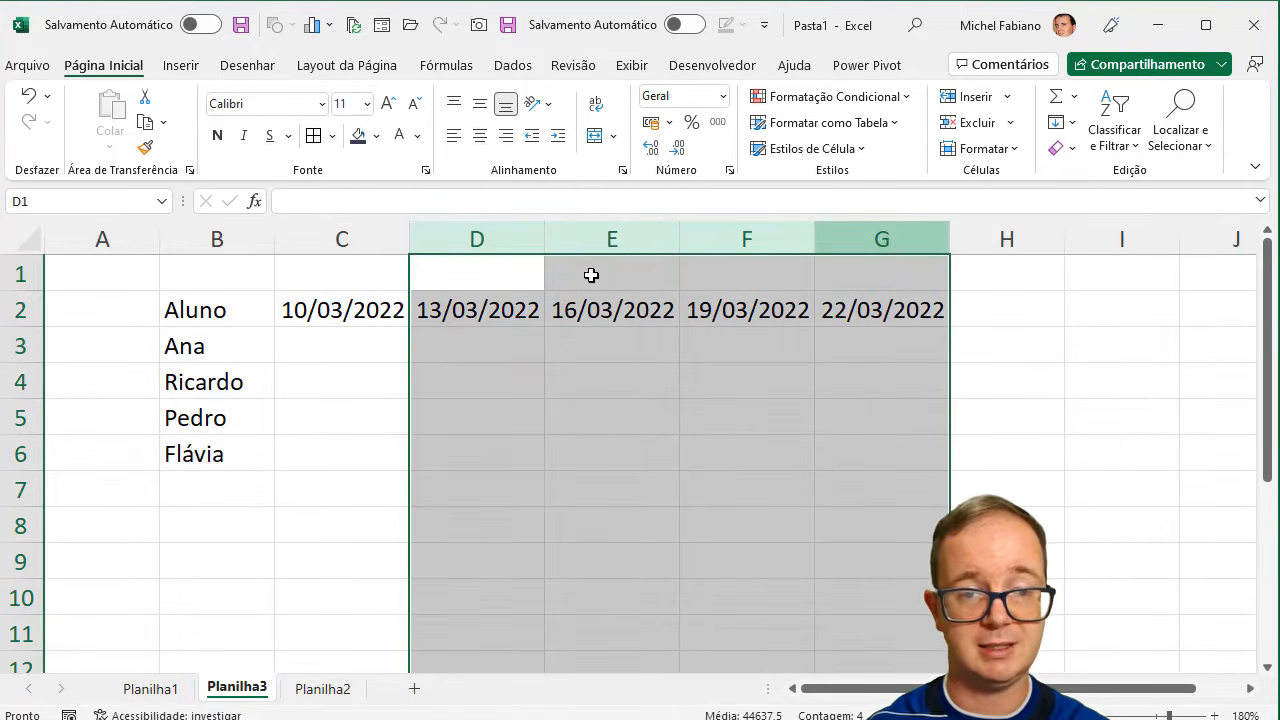
- Mark all four students present with x in C3:C6 for 10/03/2022
left_click(319, 342)
type("x")
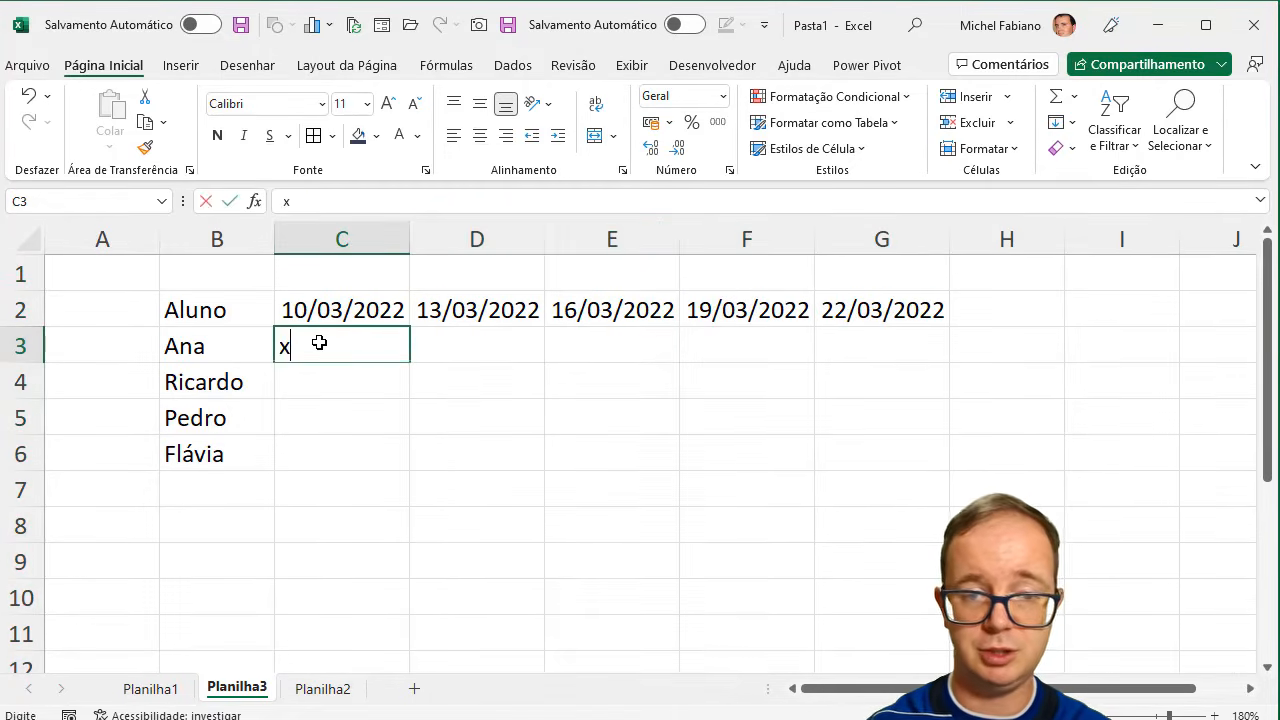
key("Return")
type("x")
key("Return")
type("x")
key("Return")
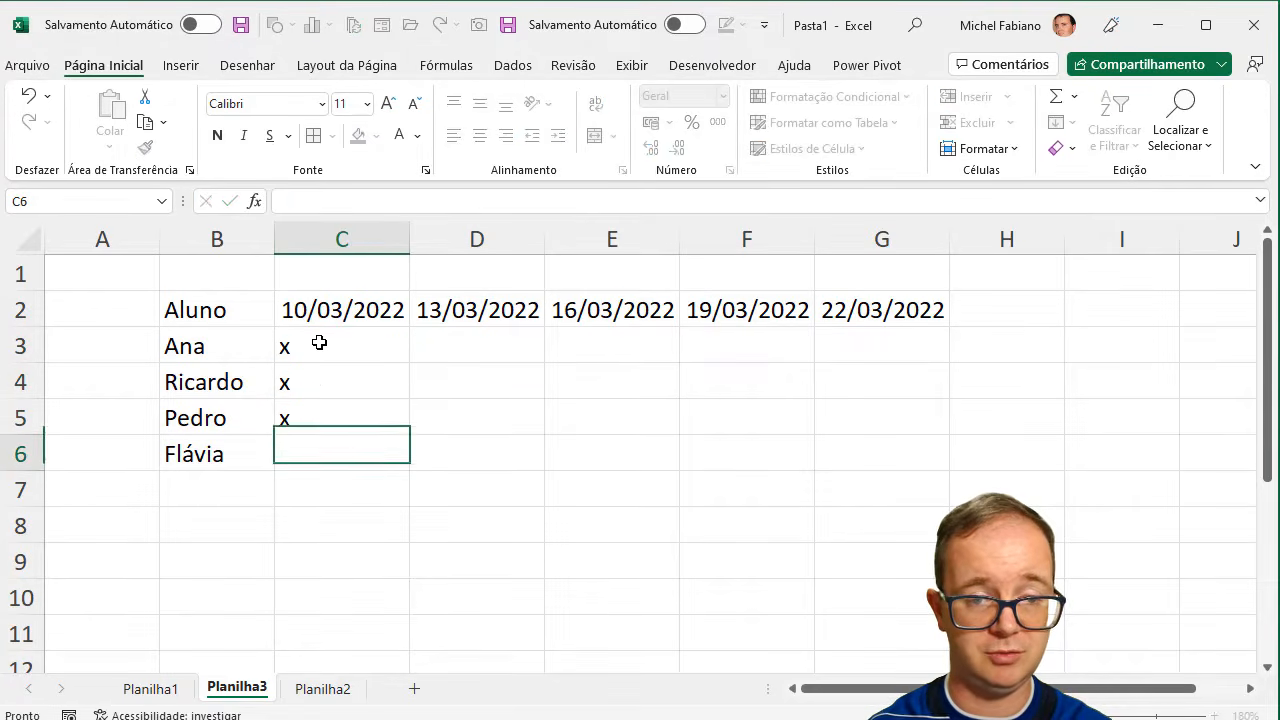
type("x")
key("Tab")
- Mark attendance with x in D6, D5 and D3 for 13/03/2022, leaving D4 blank
type("x")
key("Up")
type("x")
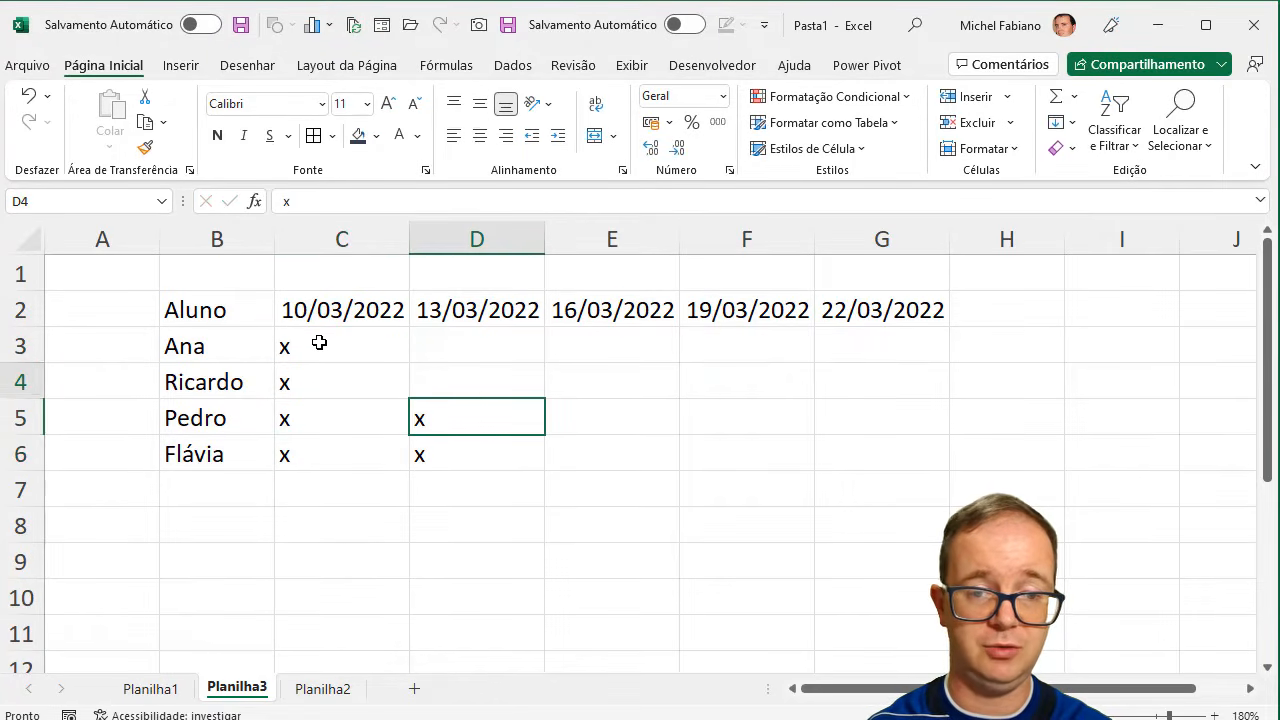
key("Up")
key("Up")
type("x")
key("Tab")
- Mark all four students present with x in E3:E6 for 16/03/2022
type("x")
key("Down")
type("x")
key("Return")
type("x")
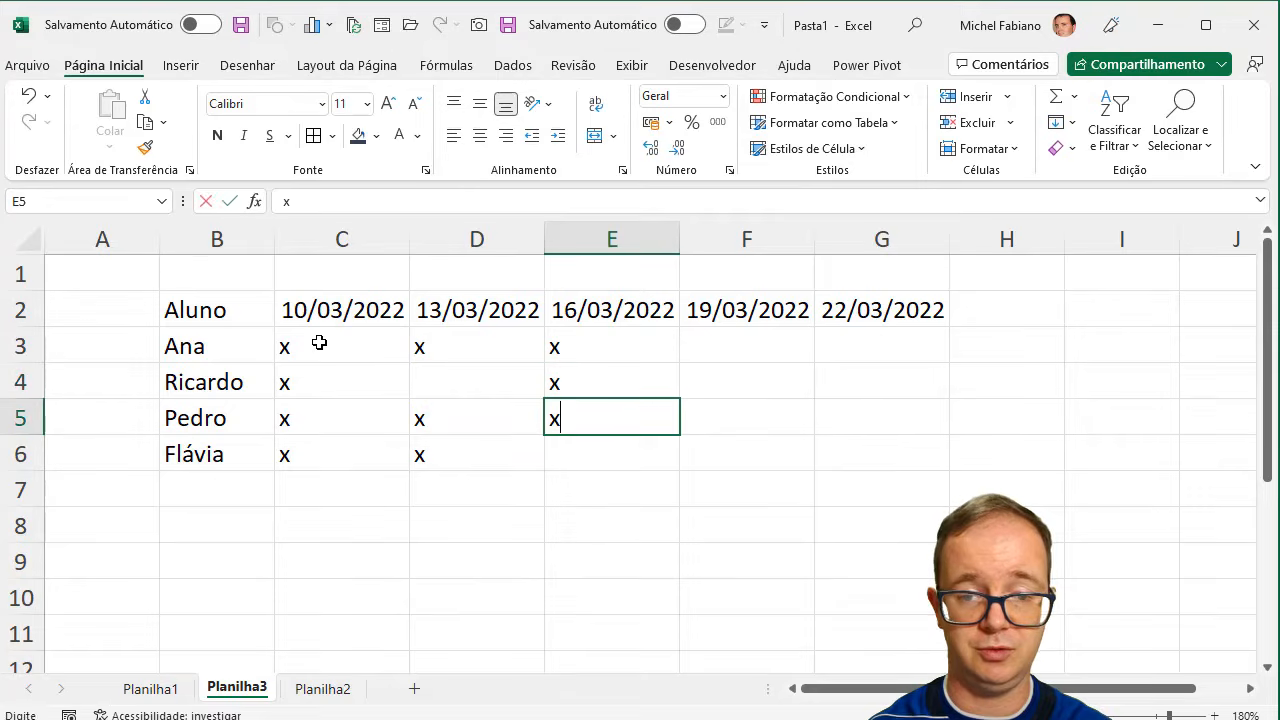
key("Return")
- Mark attendance with x in F6, F5 and F3 for 19/03/2022, leaving F4 blank
type("x")
key("Tab")
type("x")
key("Up")
type("x")
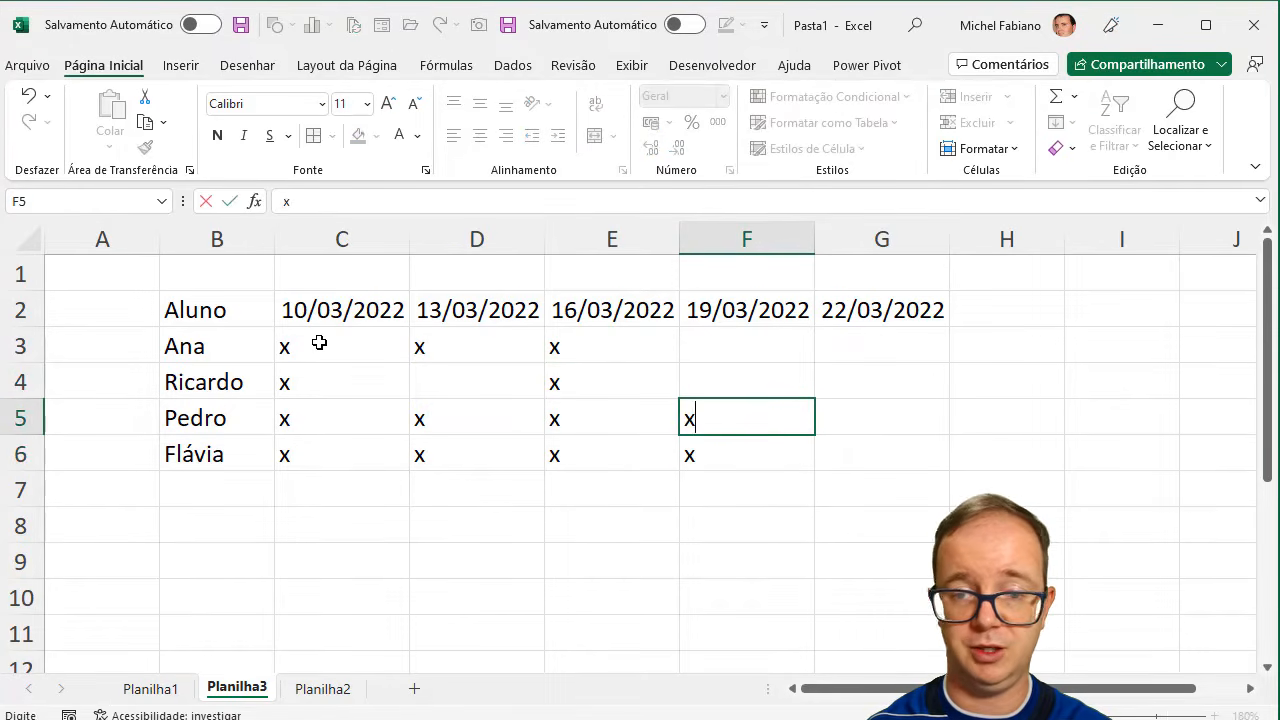
key("Up")
key("Up")
- Mark attendance with x in G4:G6 for 22/03/2022, leaving G3 blank
type("x")
key("Tab")
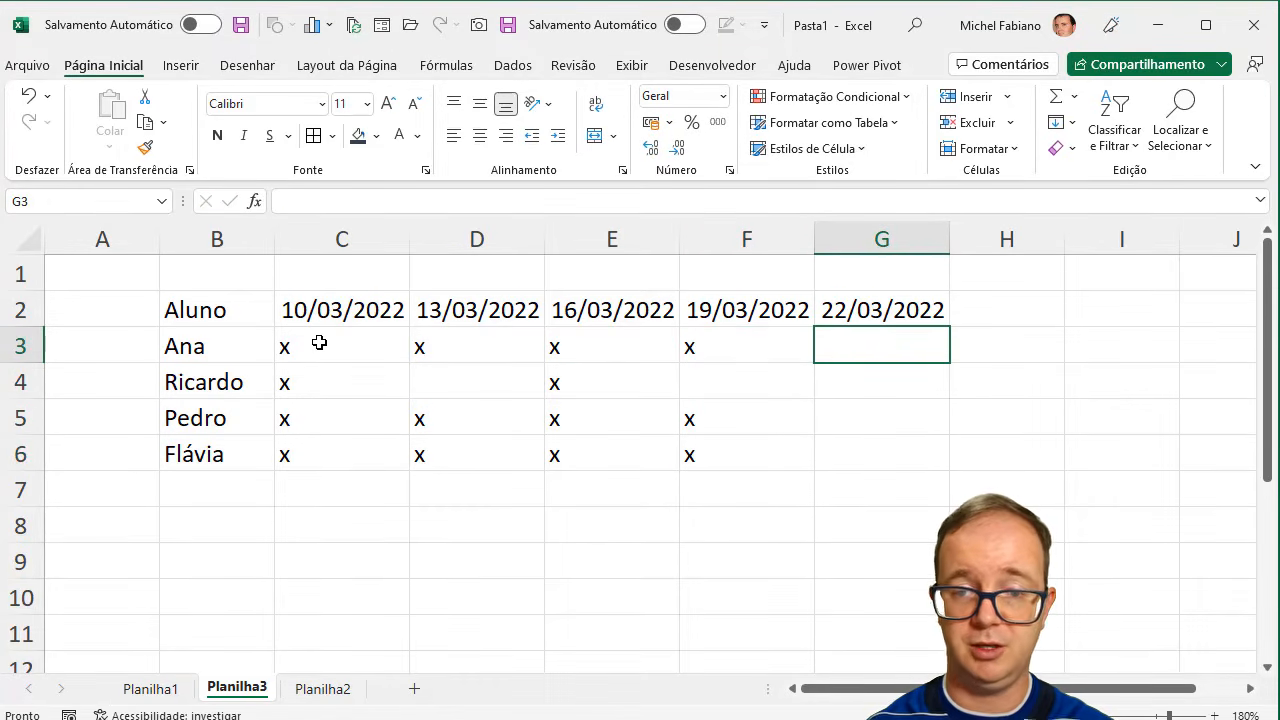
key("Down")
type("x")
key("Return")
type("x")
key("Return")
type("x")
key("Tab")
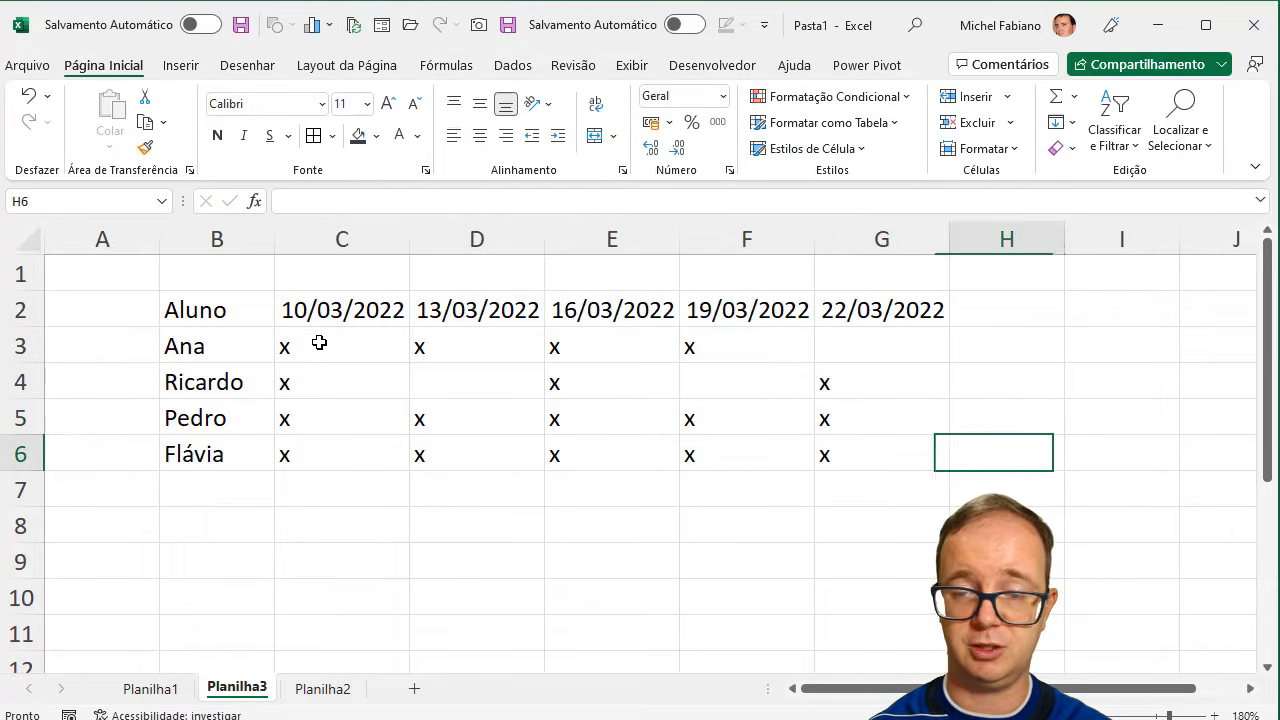
- Enter the header "Total de Presenças" in H2
key("Up")
key("Up")
key("Up")
key("Up")
type("T")
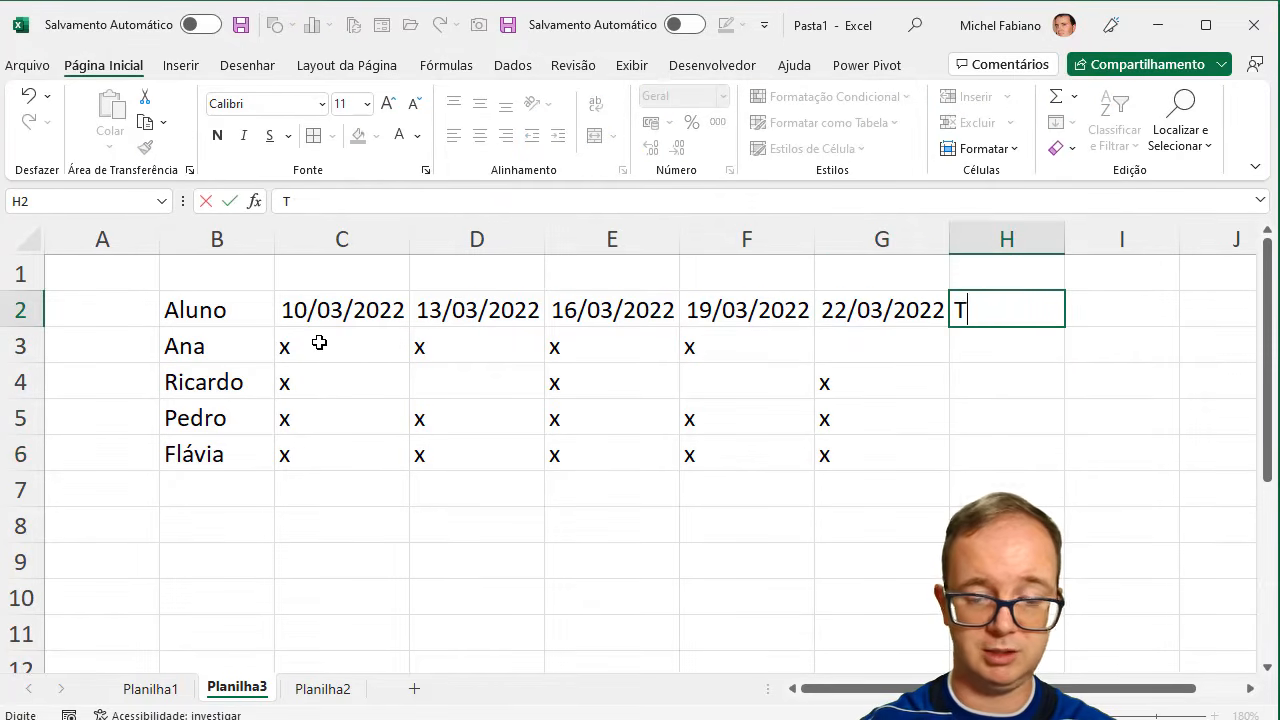
type("otal de Presenças")
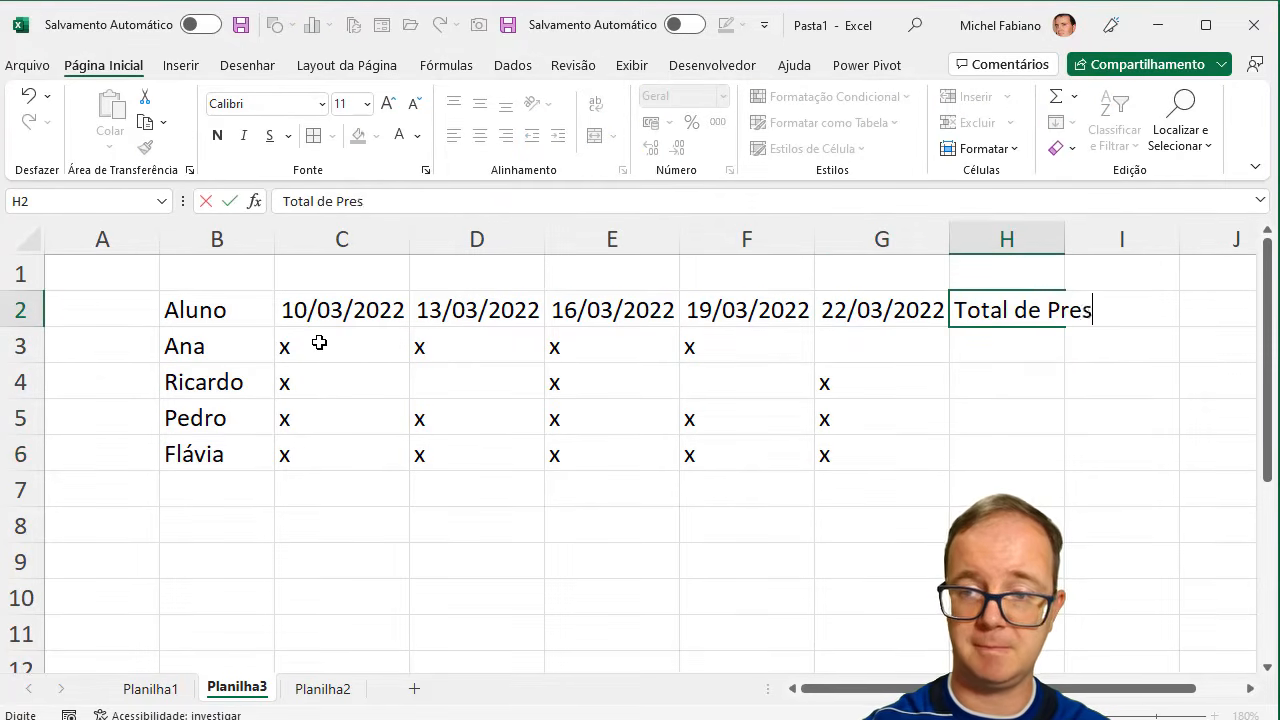
key("Return")
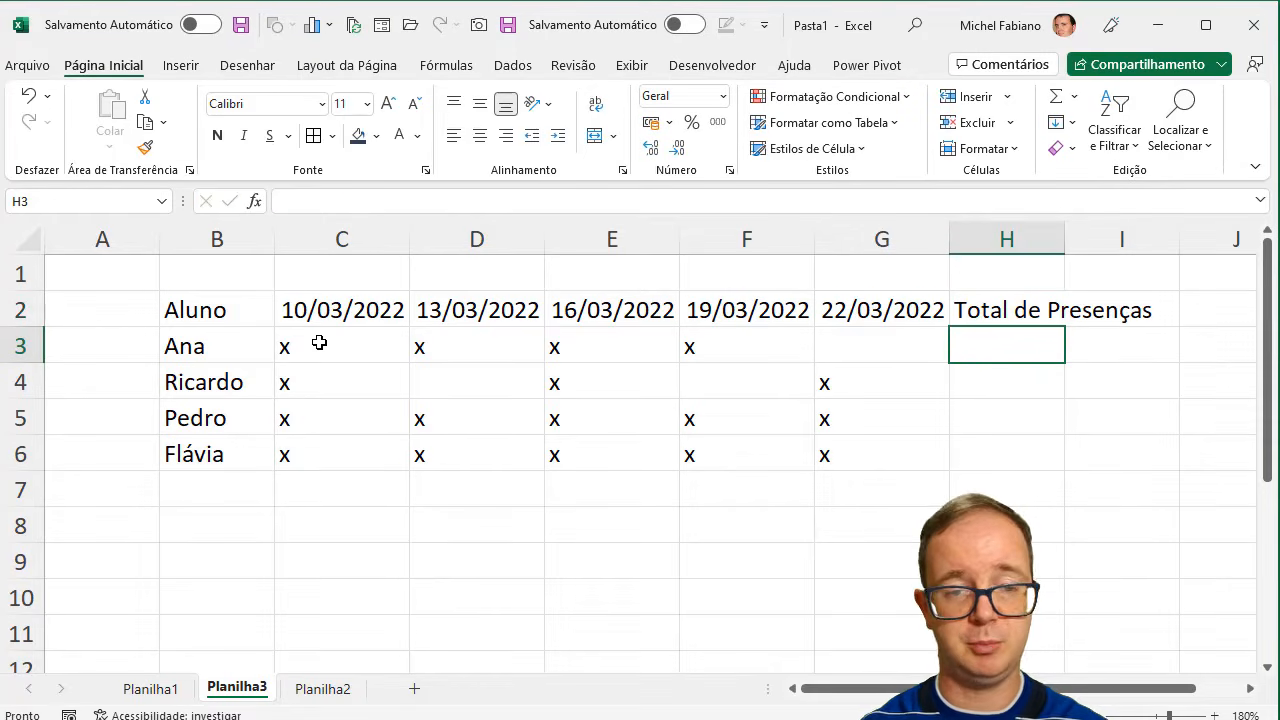
- Centre the contents of B2:H6 horizontally and fit column H to its header text
left_click_drag(206, 309, 1008, 454)
left_click(479, 136)
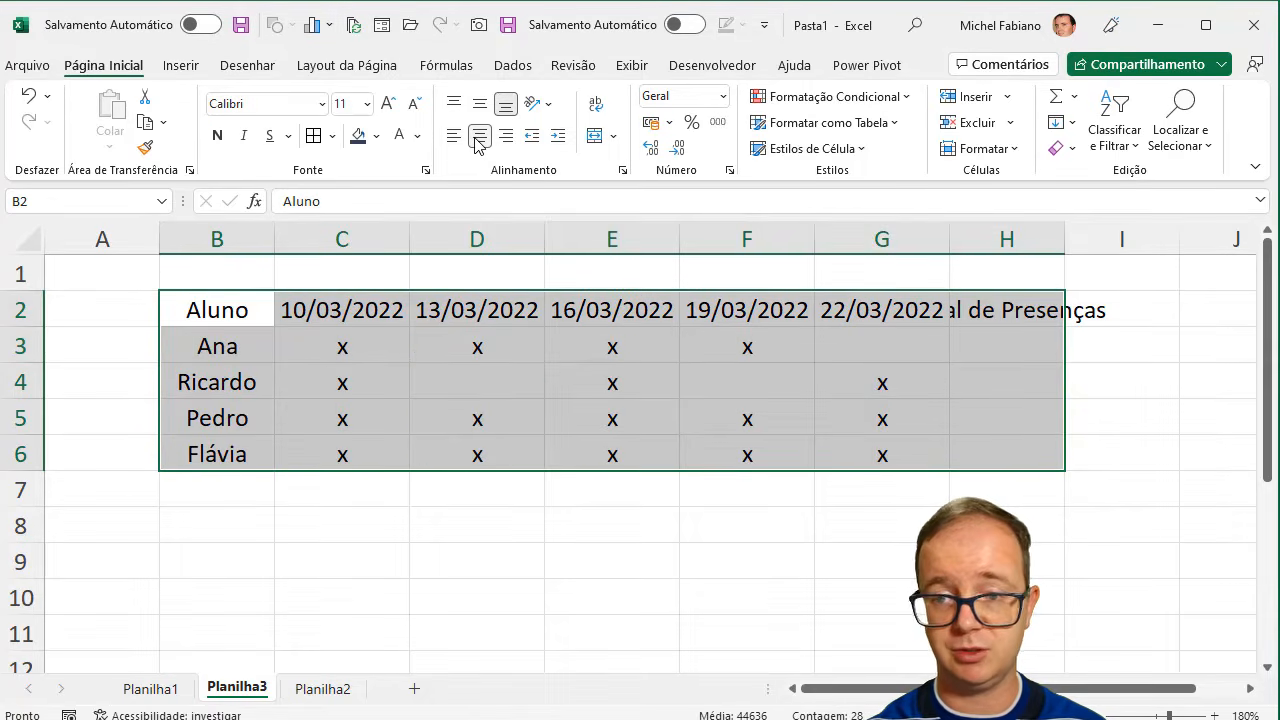
double_click(1065, 240)
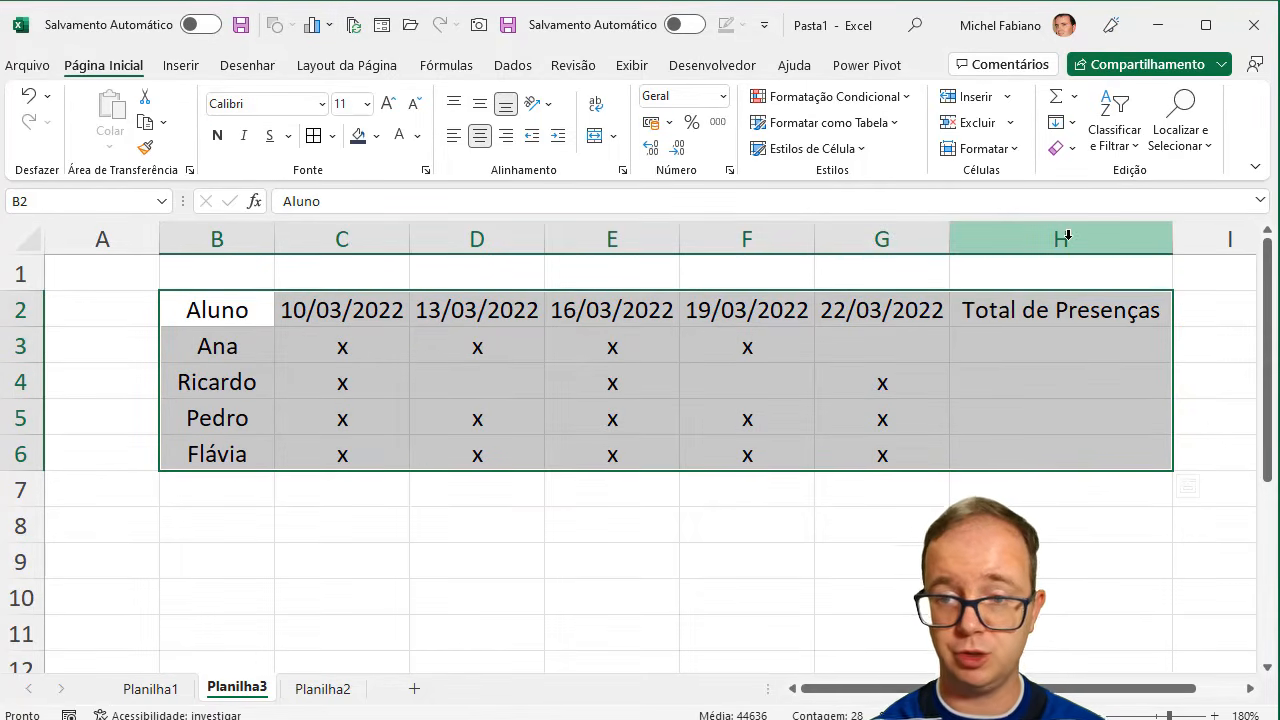
- Give the header row B2:H2 a dark blue fill and white font
left_click_drag(1023, 300, 242, 314)
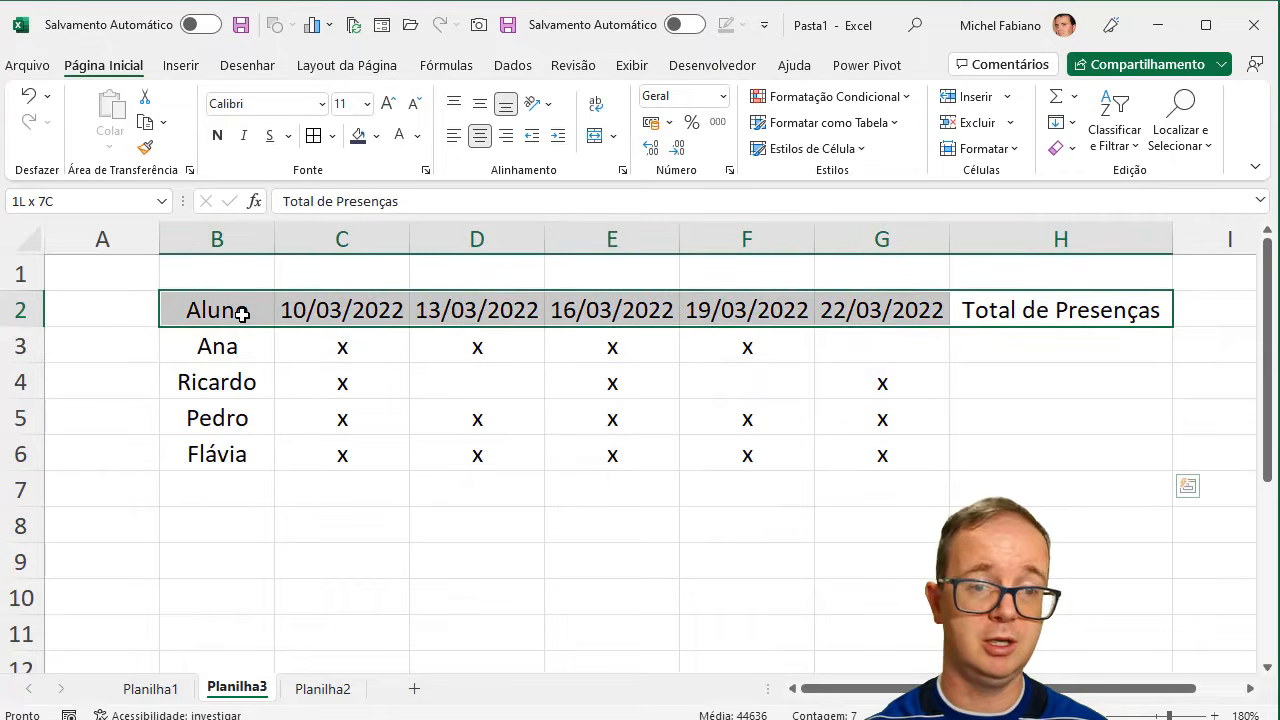
left_click(358, 136)
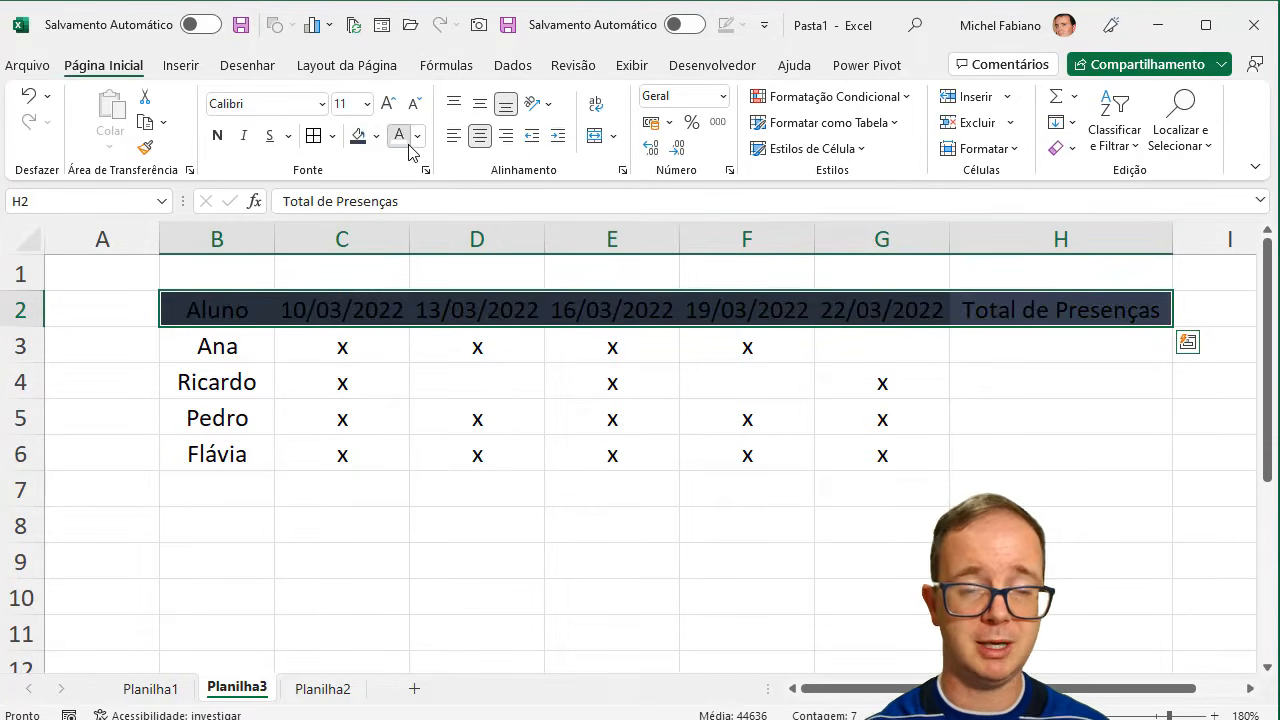
left_click(405, 142)
- Apply borders to all cells of the attendance table B2:H6 and narrow column A
left_click_drag(249, 314, 1006, 451)
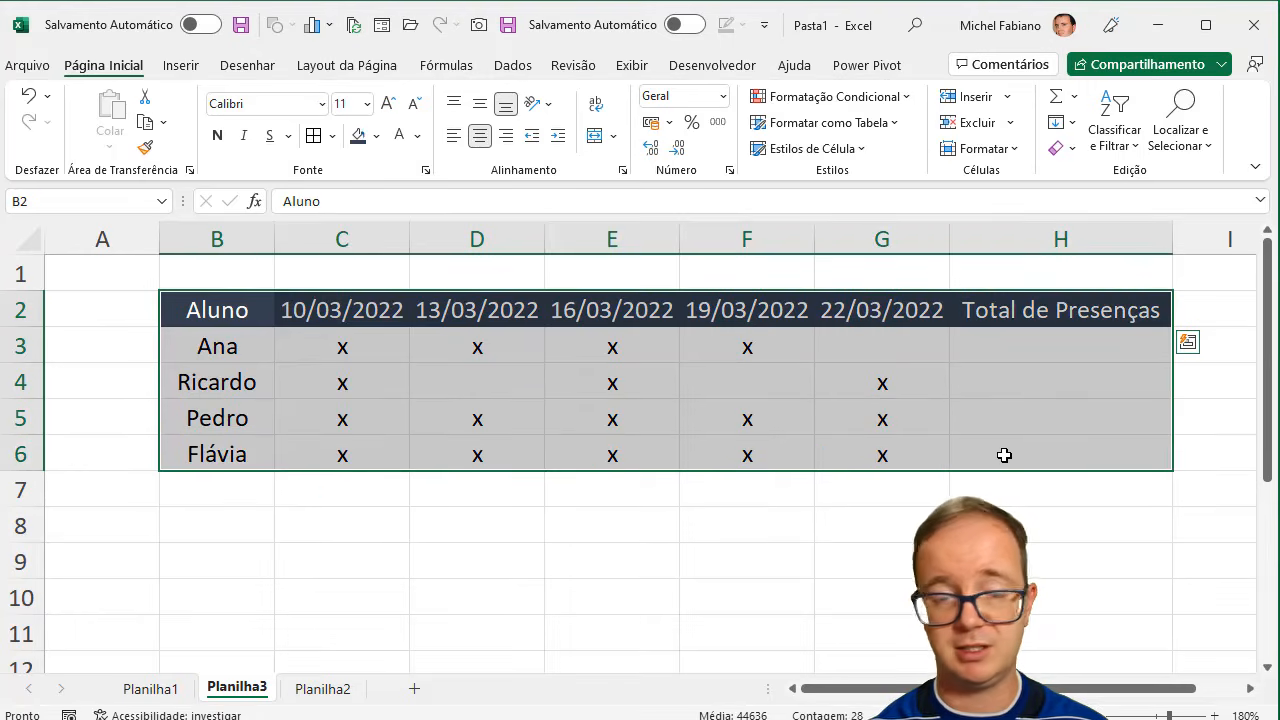
left_click(313, 137)
left_click_drag(159, 238, 107, 238)
left_click(1020, 348)
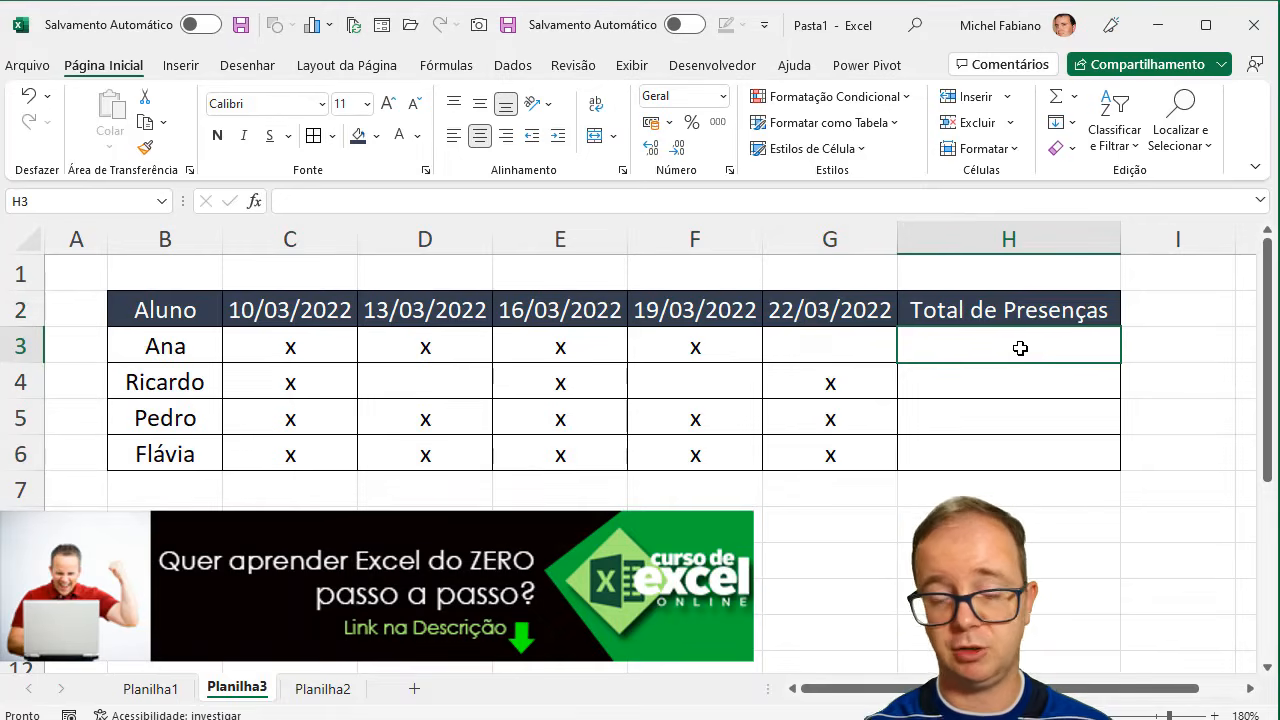
- Enter the formula =CONT.SE(C3:G3;"X") in H3 to count the first student's attendance marks
type("=cont.se(")
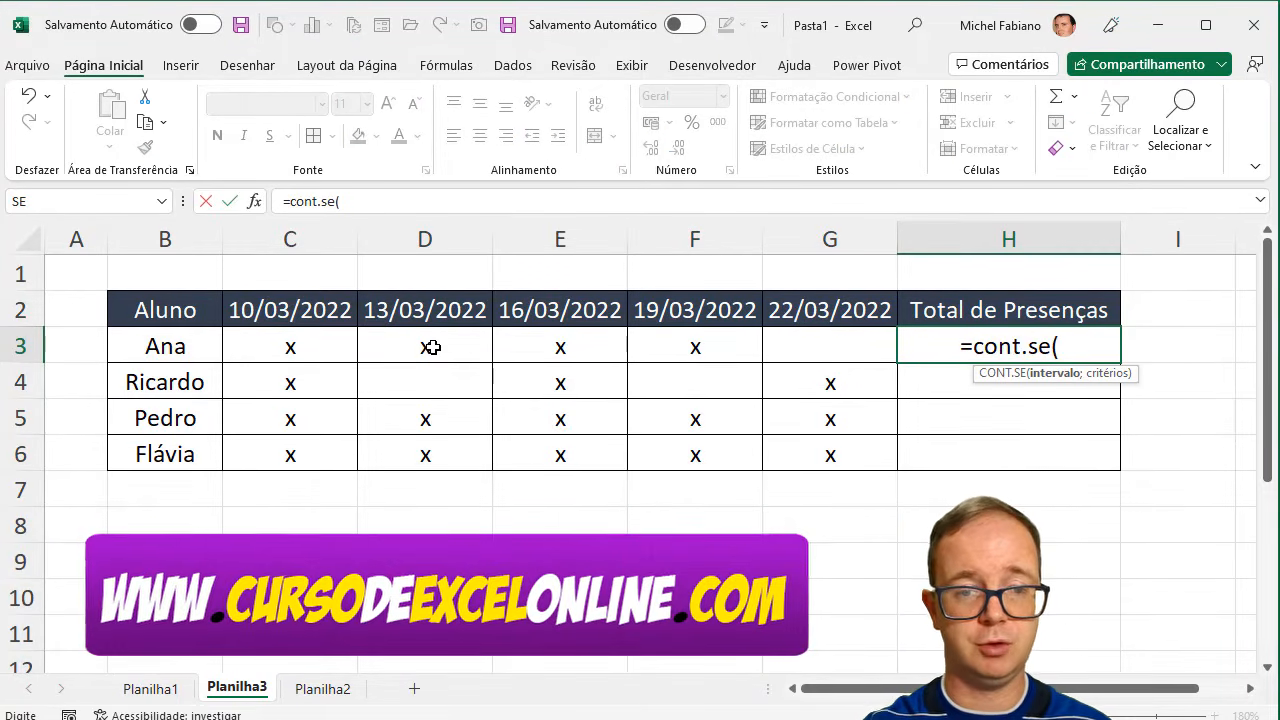
left_click_drag(290, 346, 786, 349)
type(";\"X")
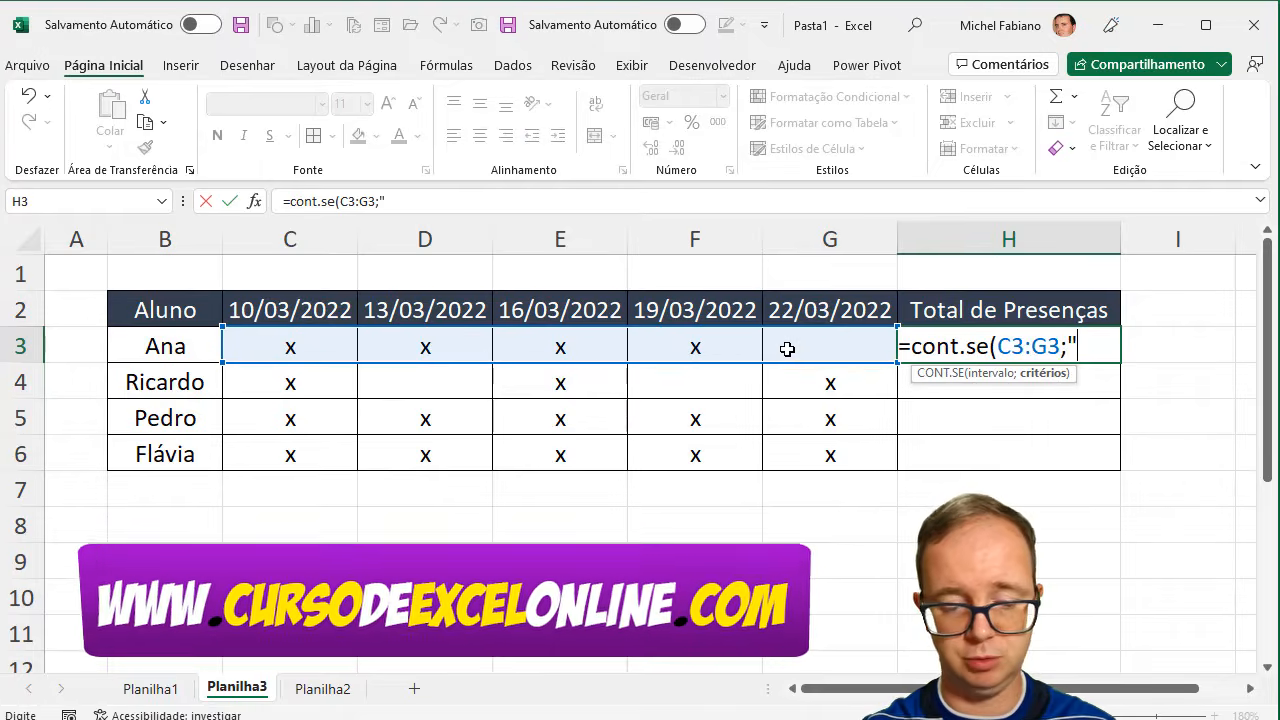
type("\")")
key("Return")
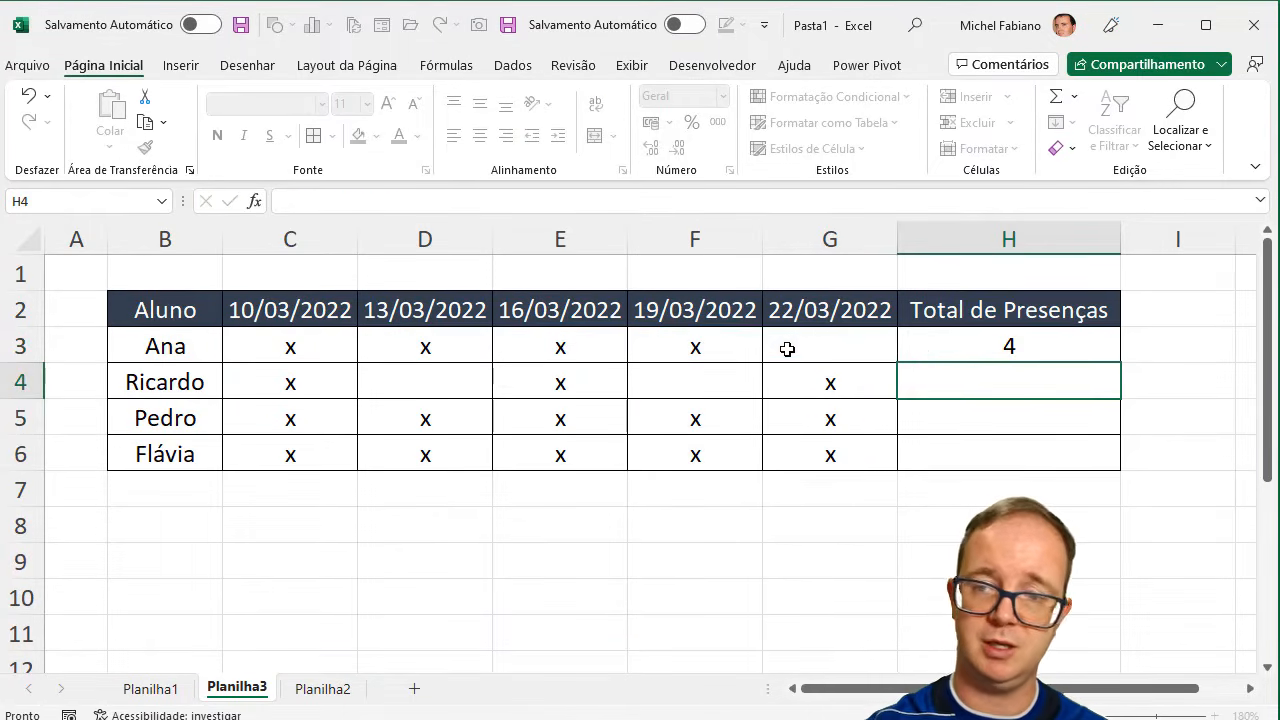
- Check the CONT.SE formula in H3 and copy it down through H6
left_click(1026, 352)
double_click(1071, 352)
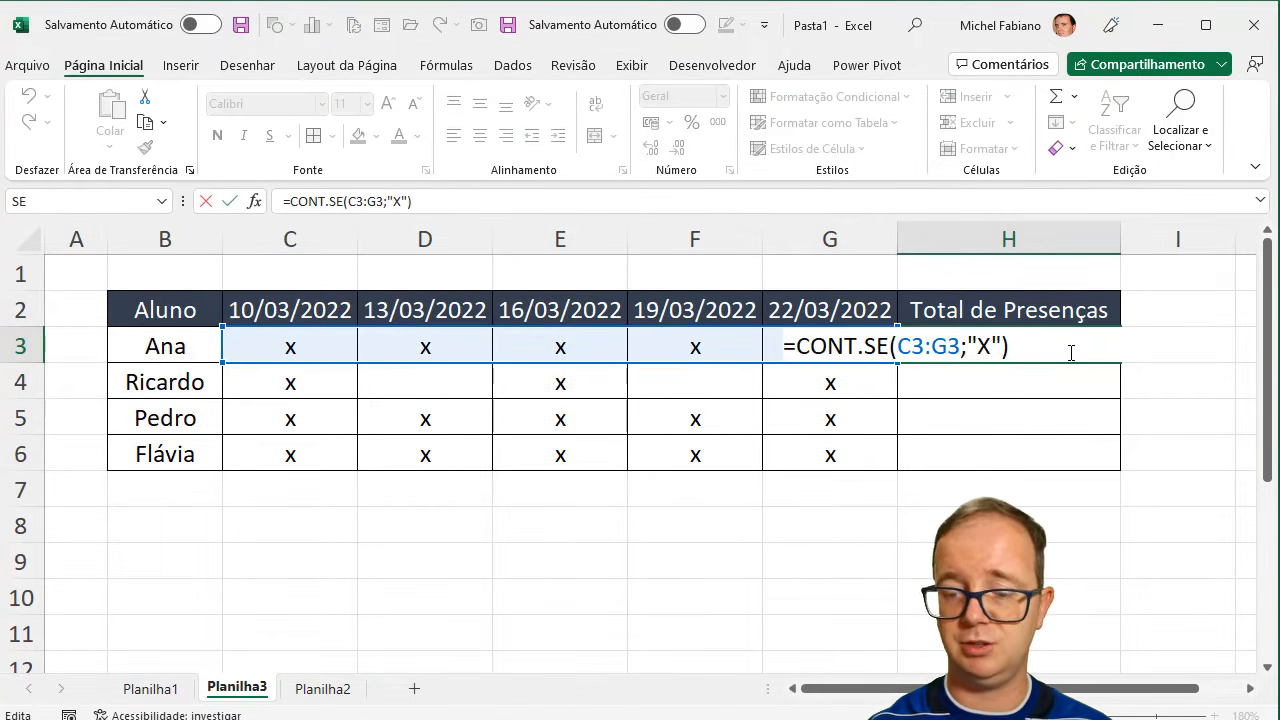
key("Return")
left_click(1071, 350)
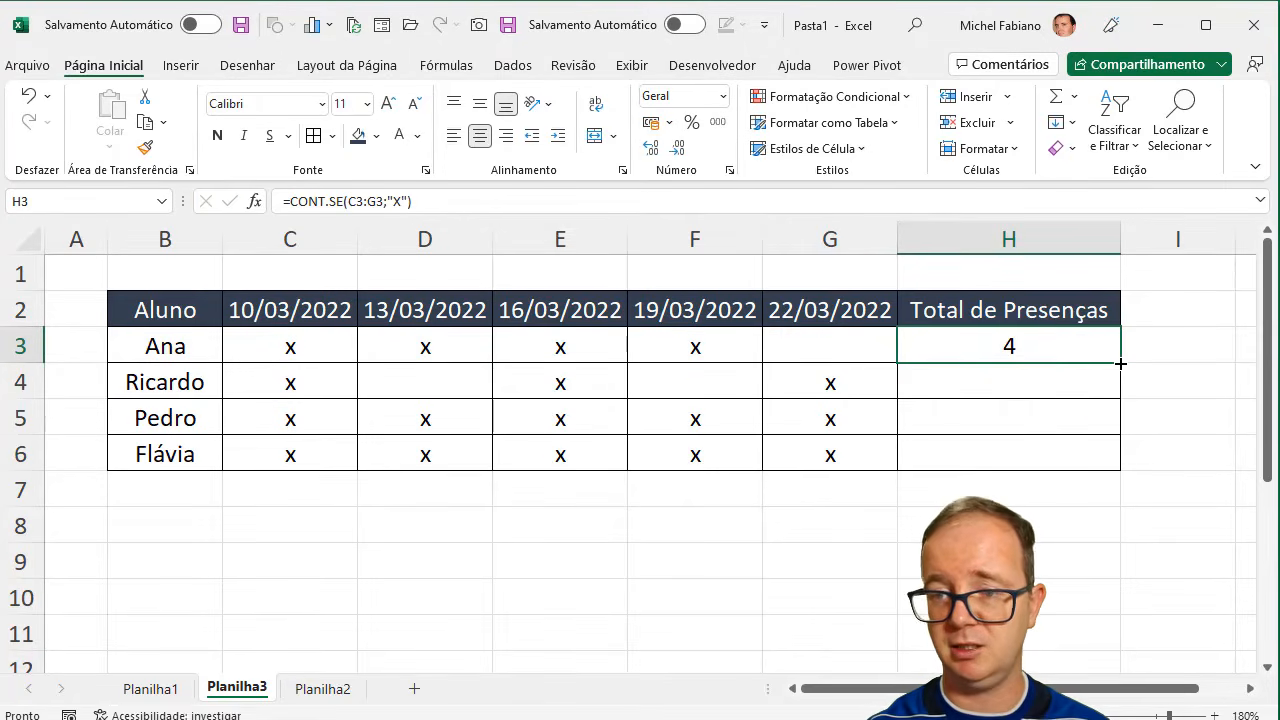
left_click_drag(1121, 364, 1123, 477)
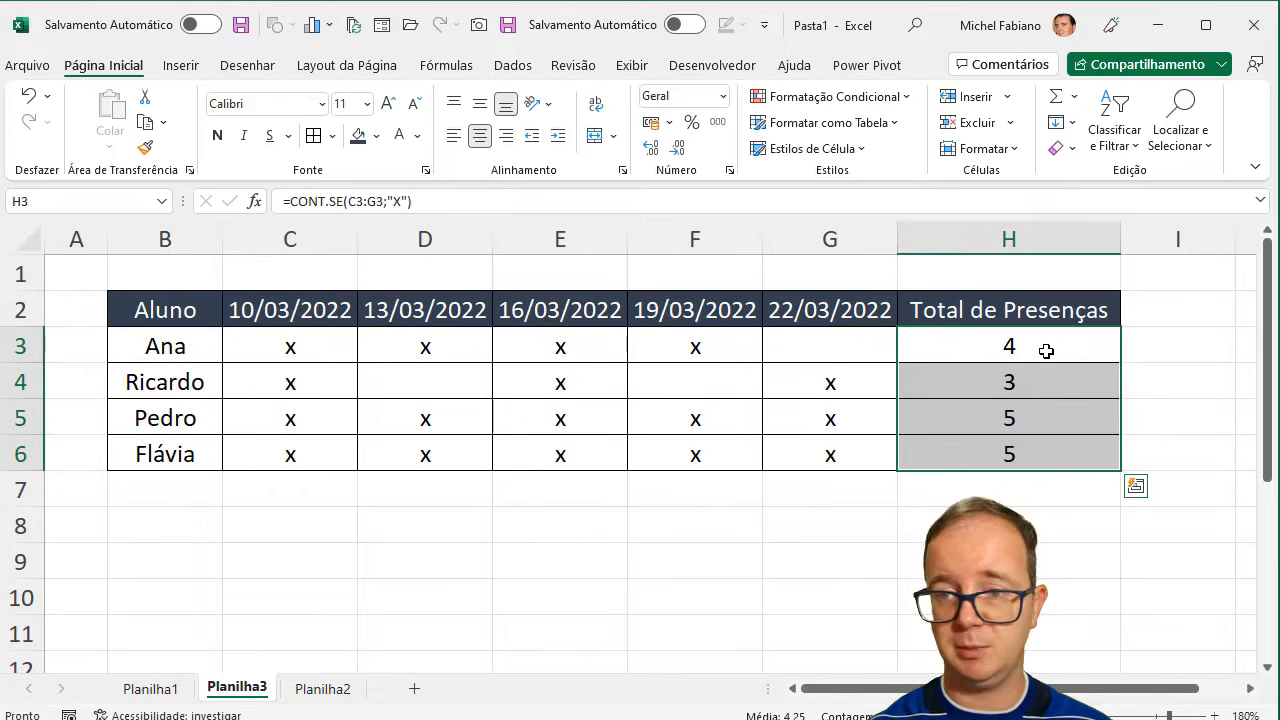
- Clear the CONT.SE formulas from H3:H6 and keep only H3 selected
left_click_drag(1048, 350, 1046, 450)
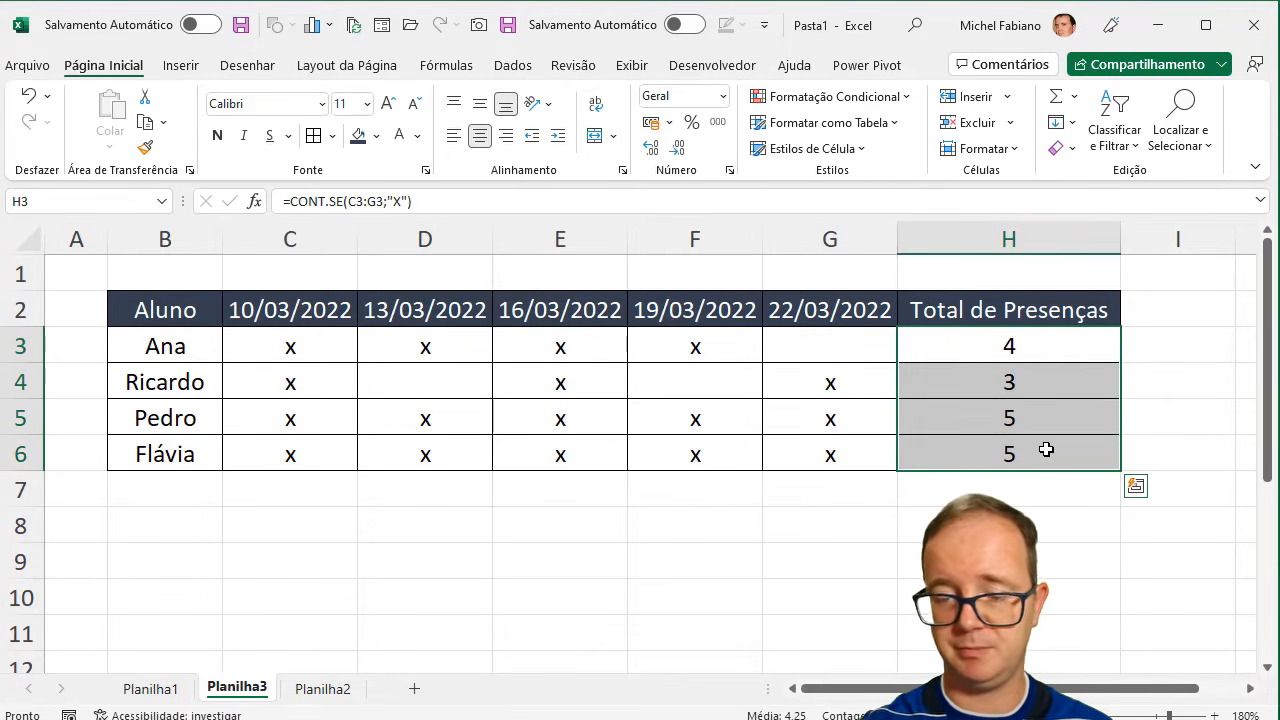
key("Delete")
key("shift+BackSpace")
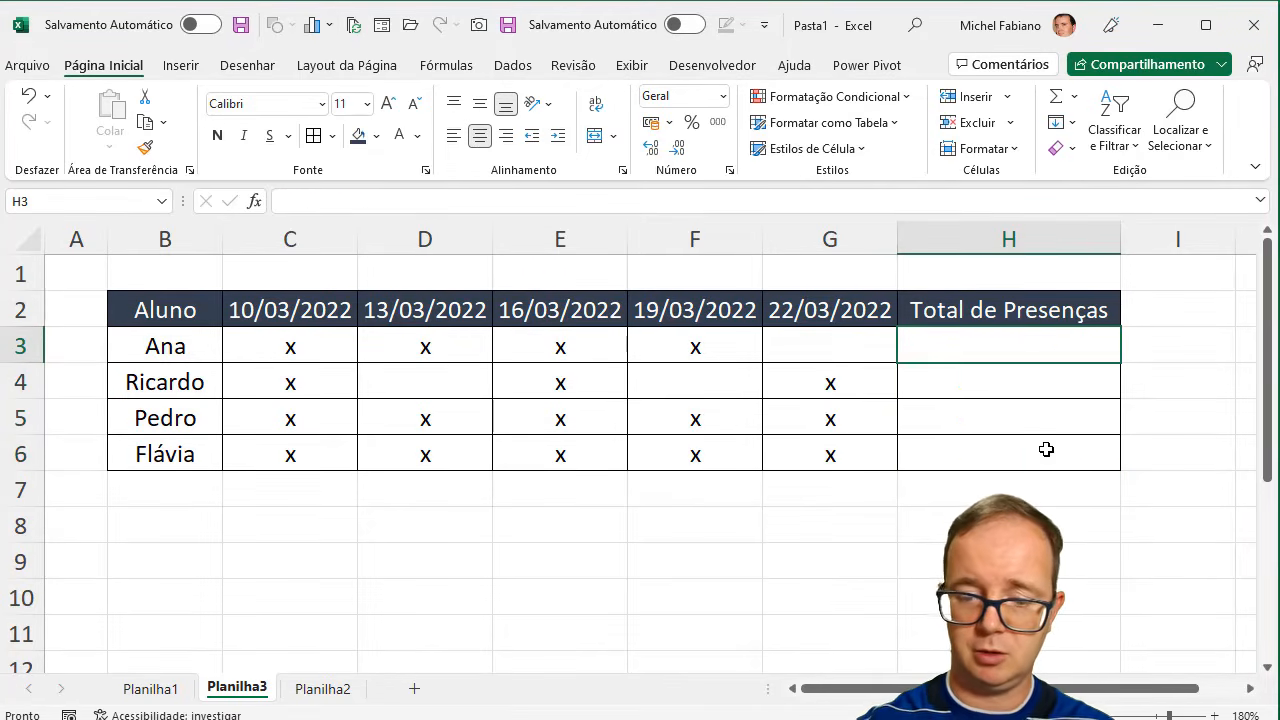
- Enter =CONT.VALORES(C3:G3) in H3 to count the filled attendance cells and copy the formula down through H6
type("=cont.")
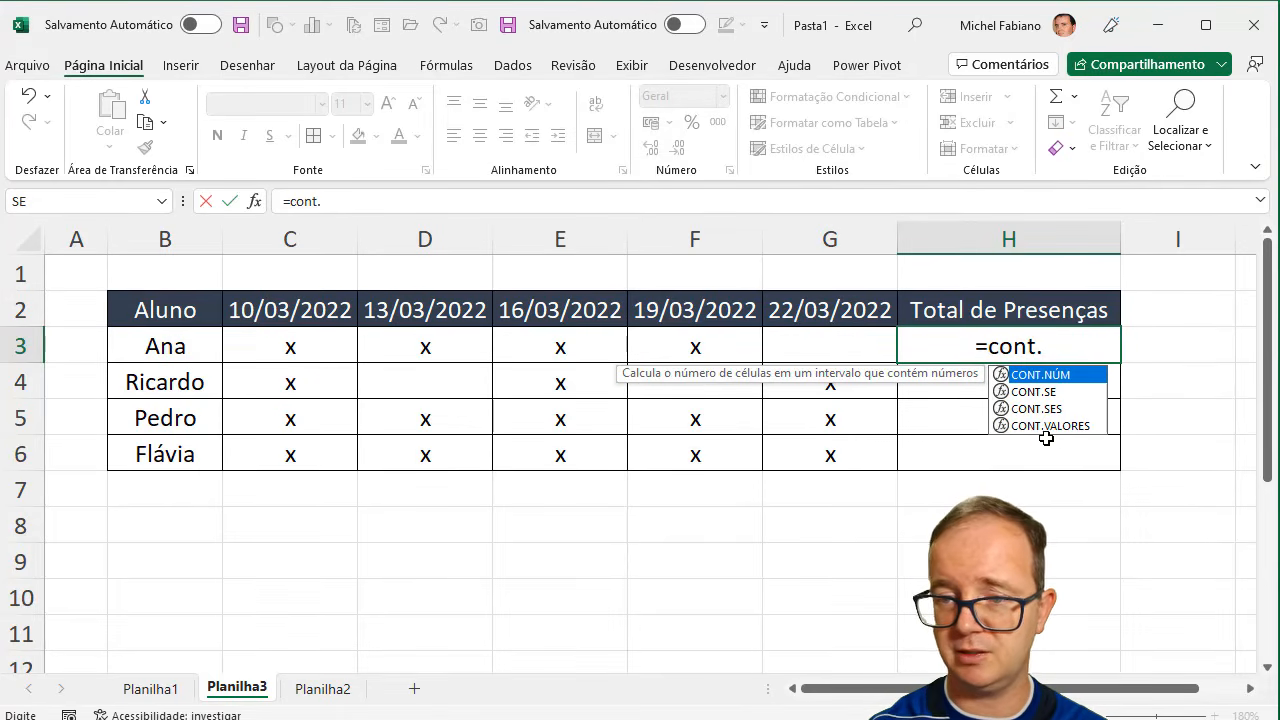
double_click(1046, 425)
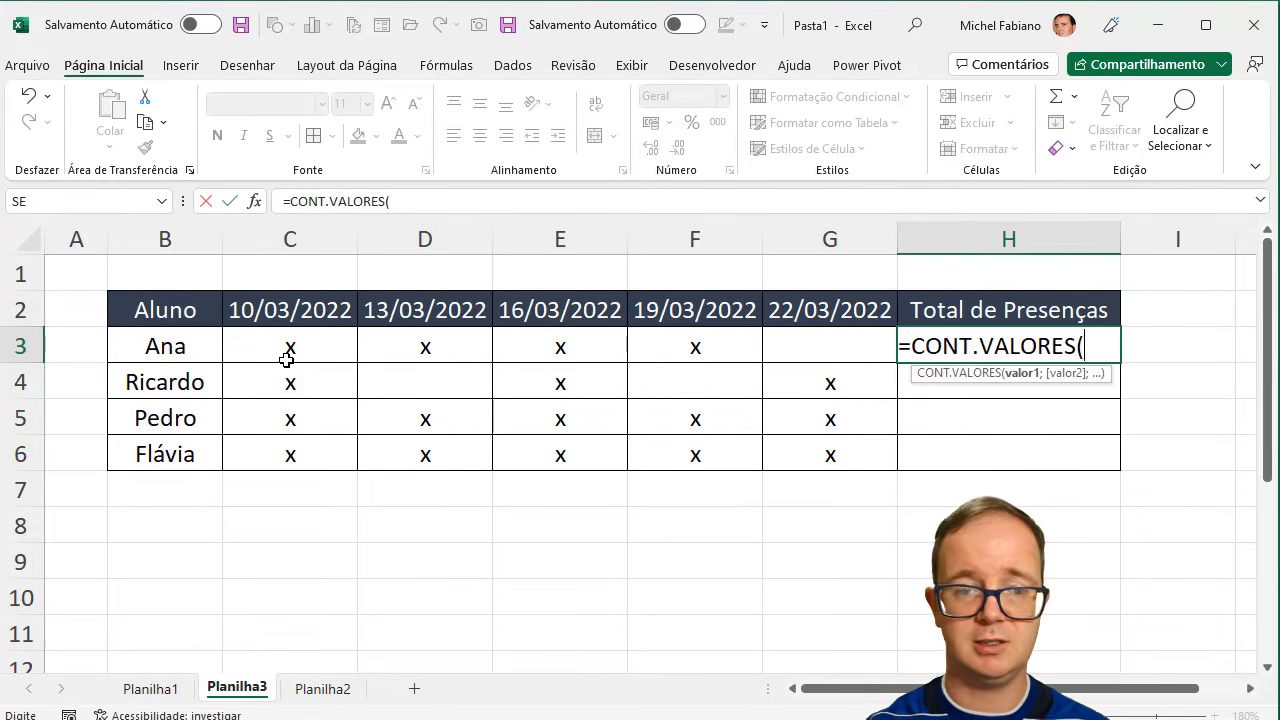
left_click_drag(289, 350, 800, 357)
type(")")
key("Return")
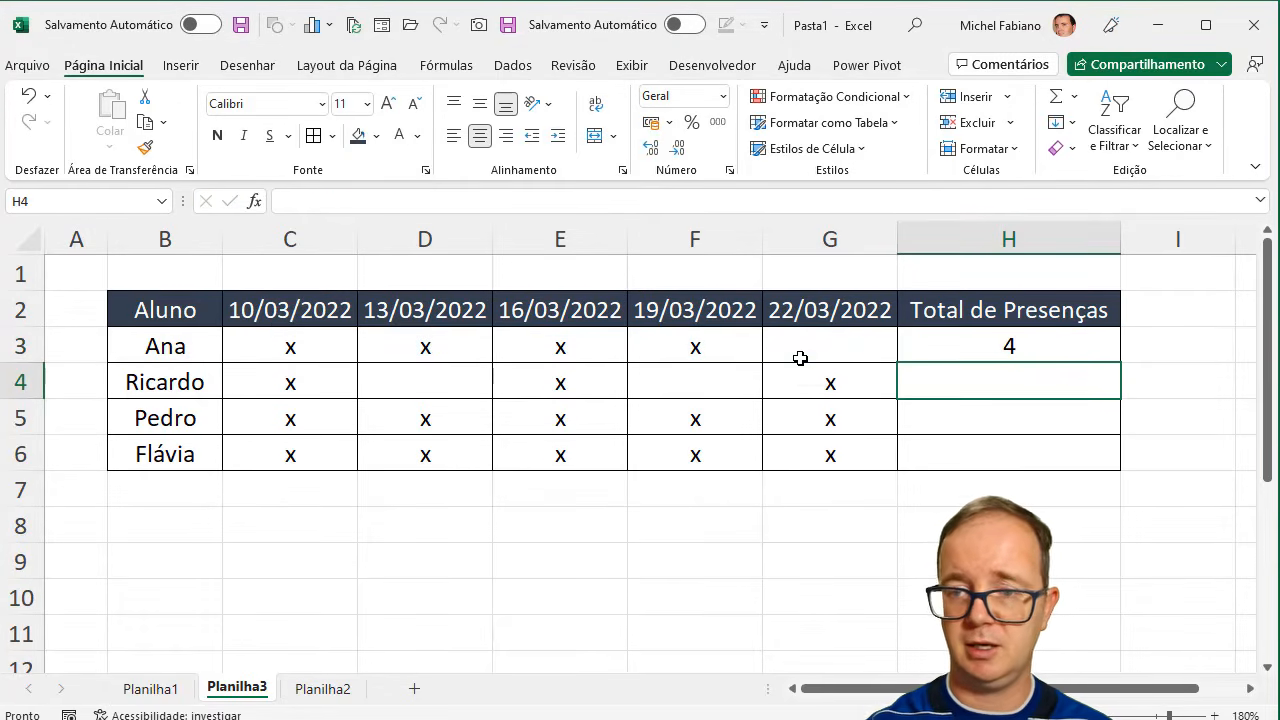
left_click(1009, 342)
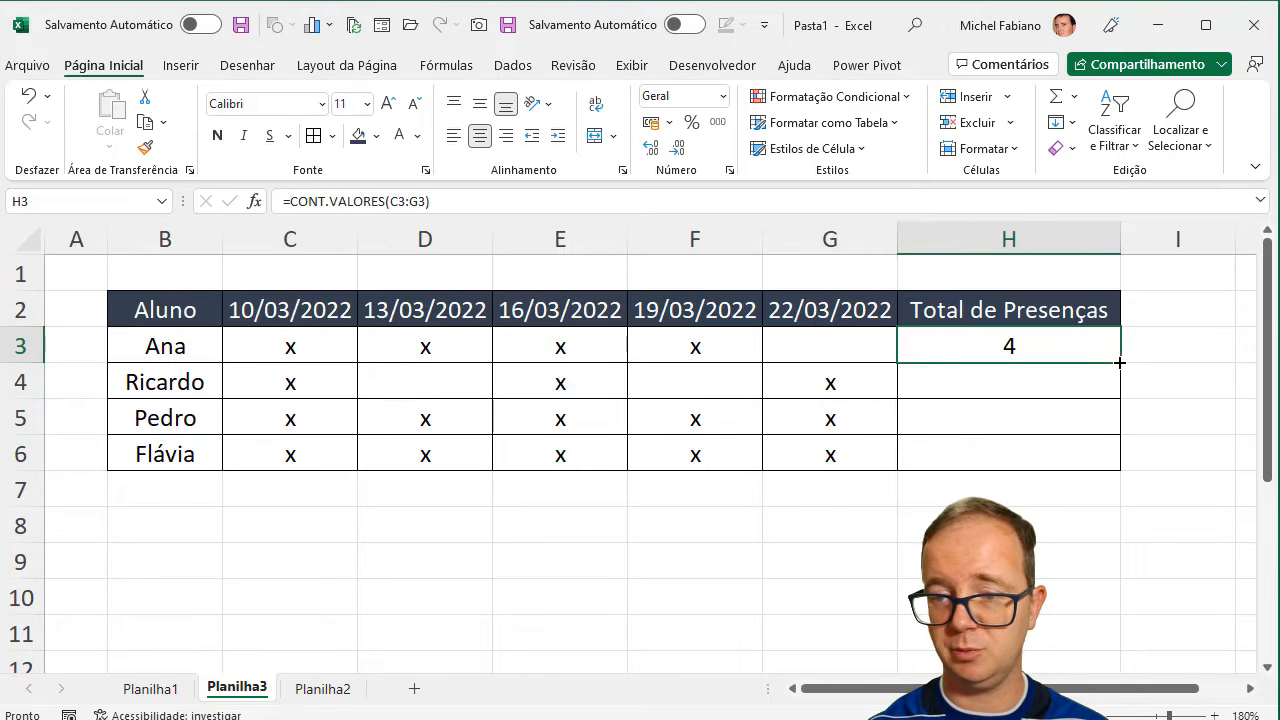
left_click_drag(1120, 362, 1109, 467)
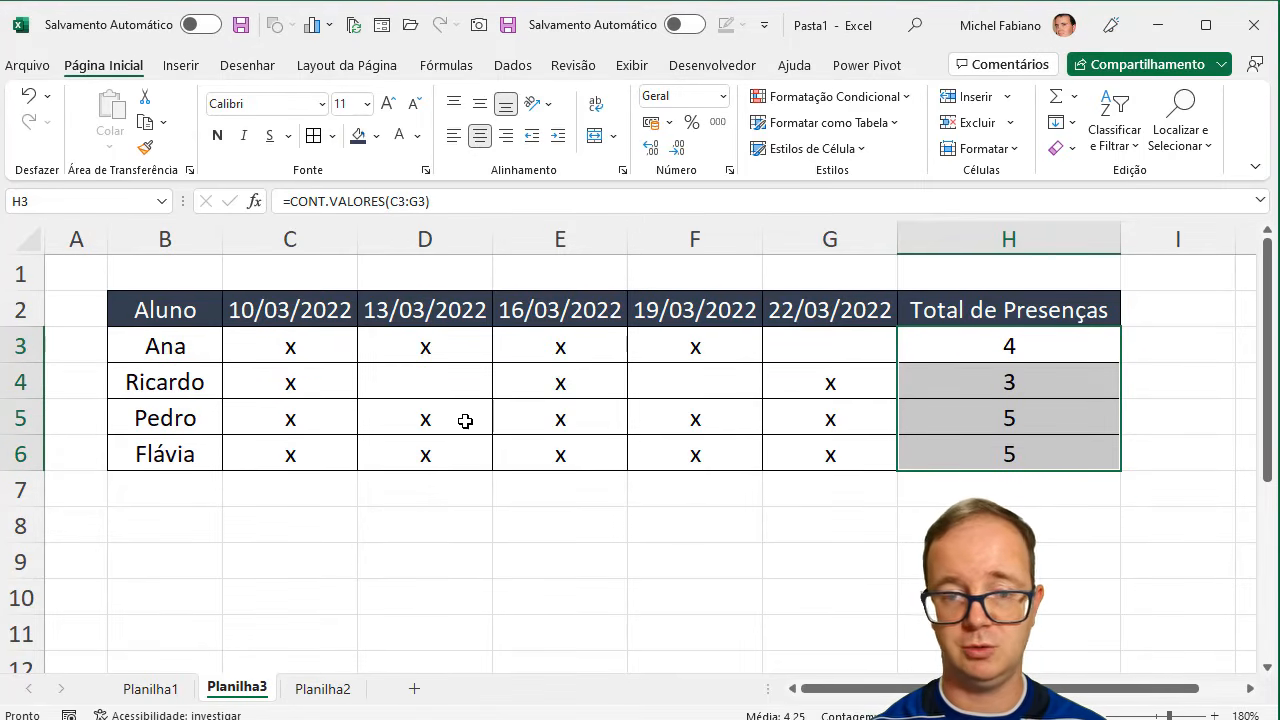
- Mark the second student present on 19/03/2022 with an "x" in F4
left_click(705, 383)
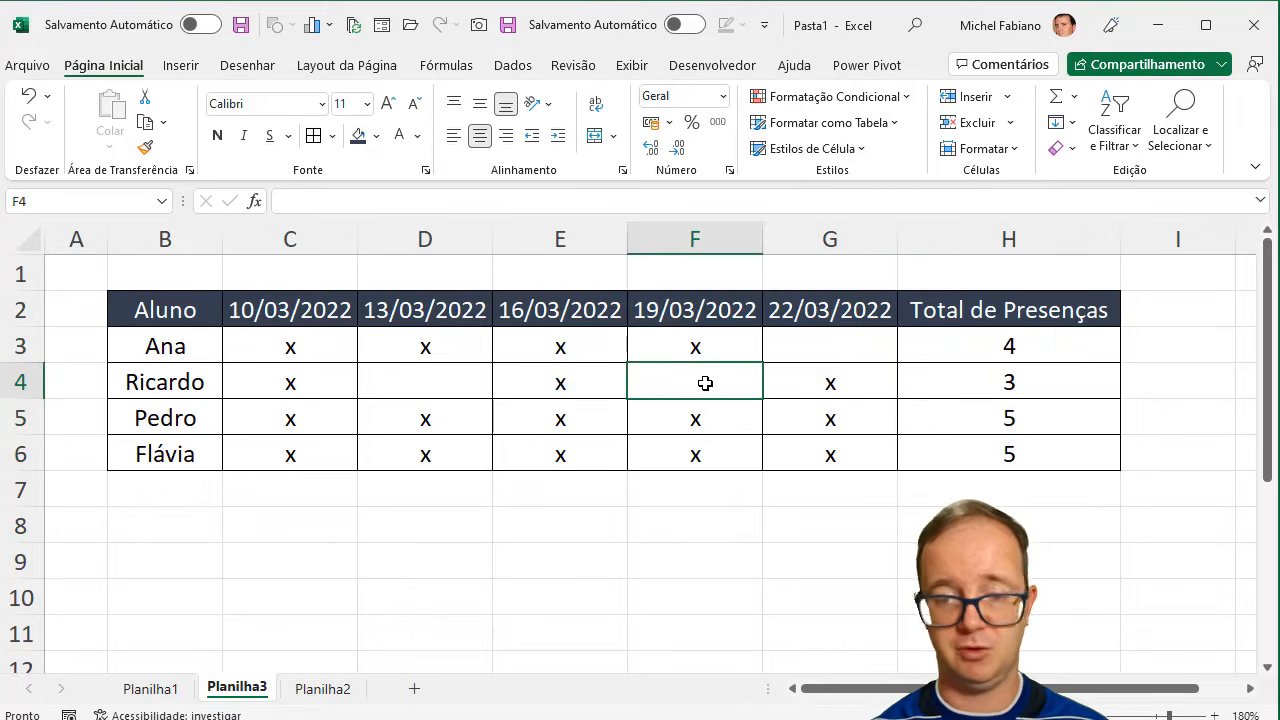
type("x")
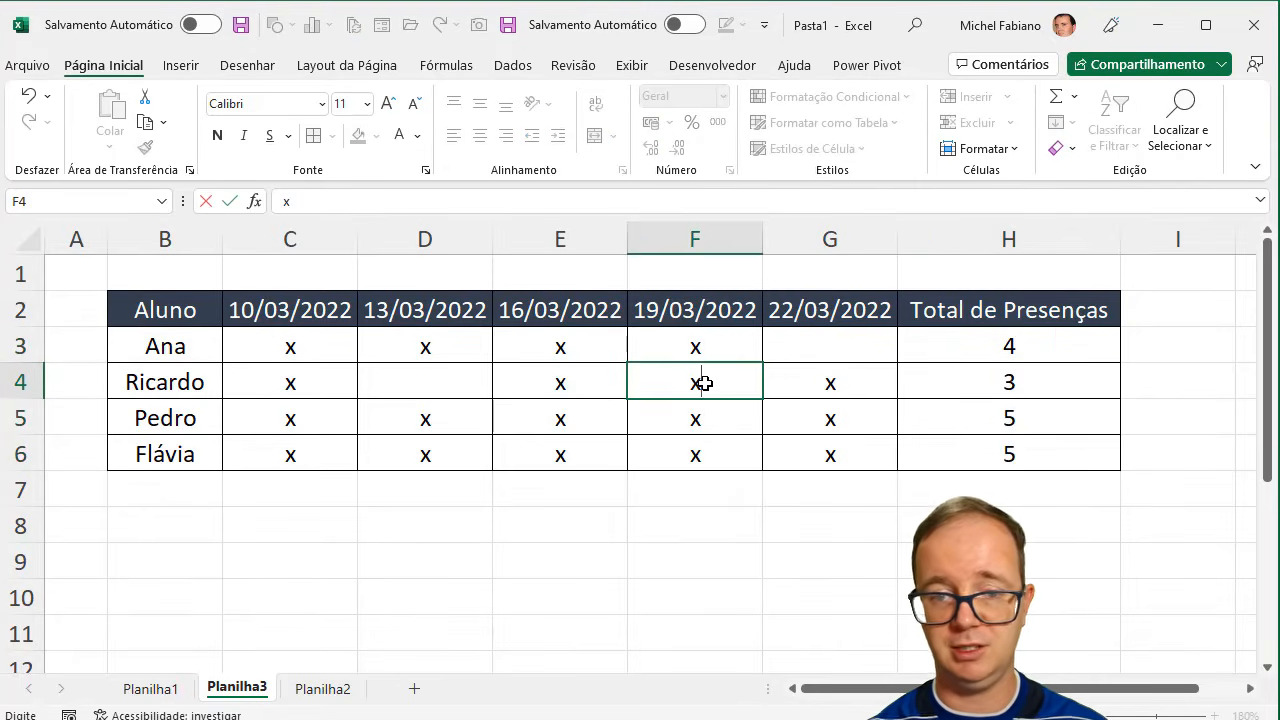
left_click(863, 343)
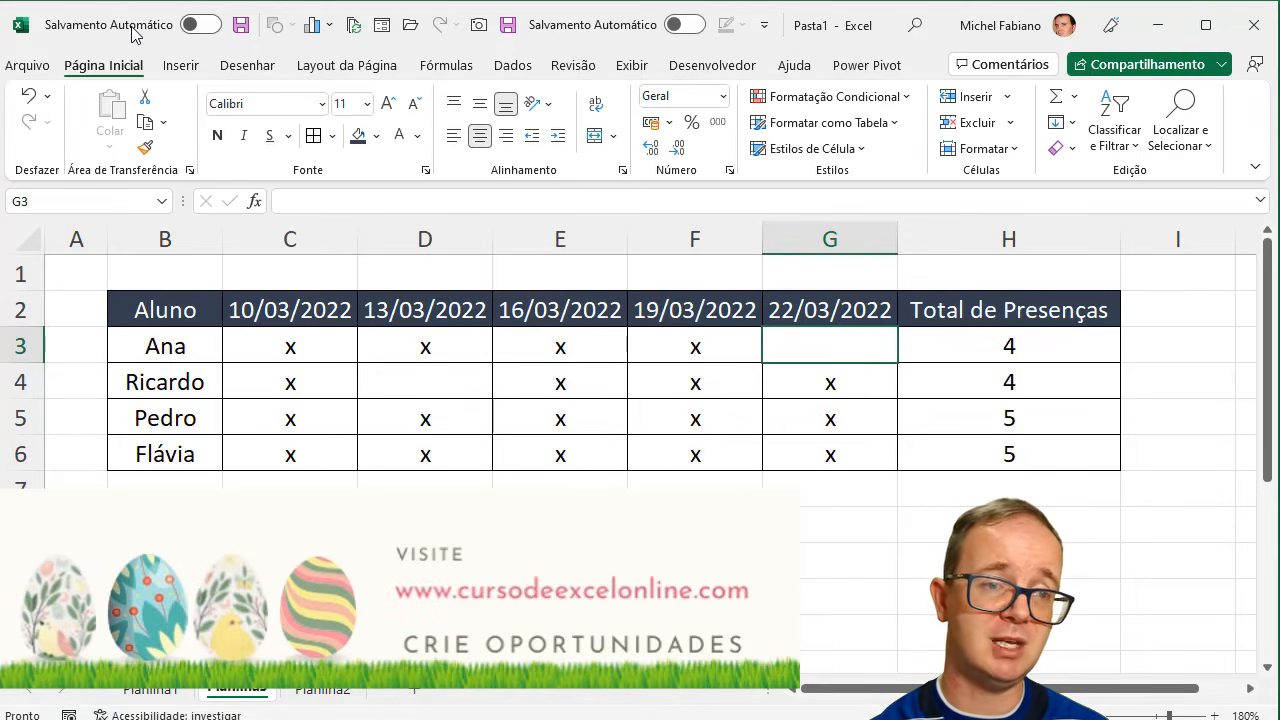
- Save the workbook in the Downloads folder as Criar-Planilhas-no-Excel in the .xlsx format
left_click(30, 66)
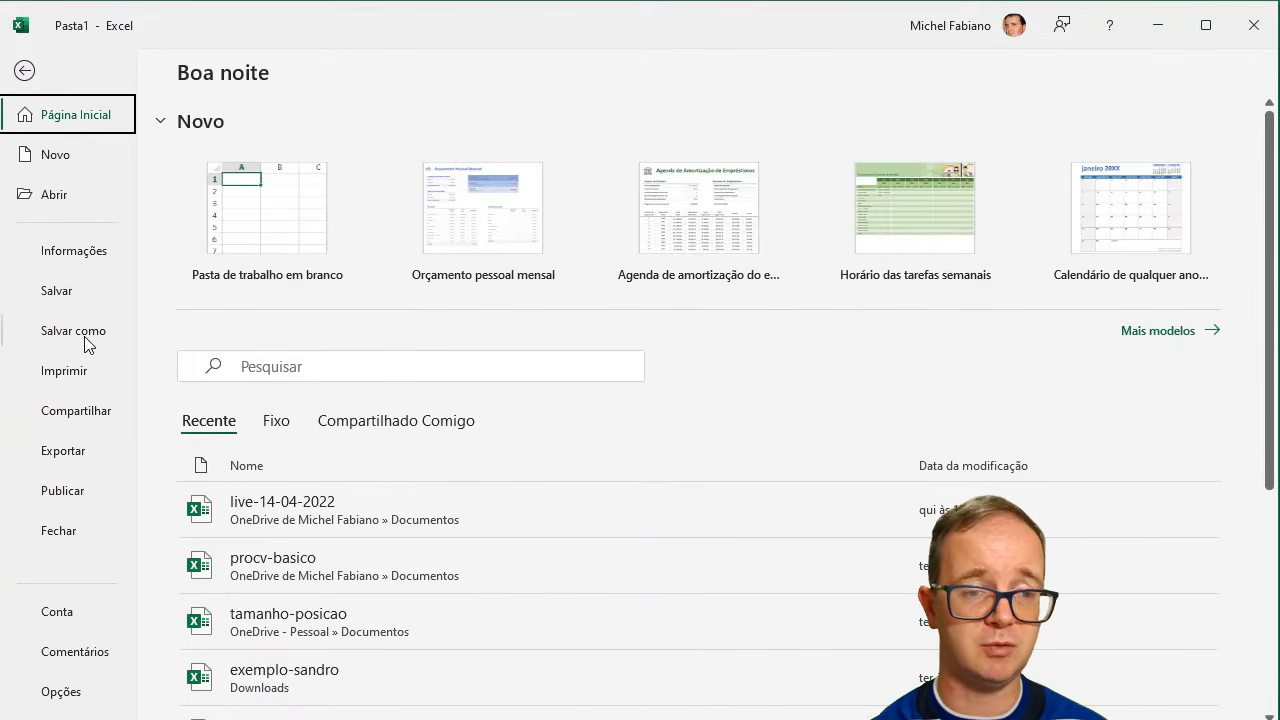
left_click(86, 338)
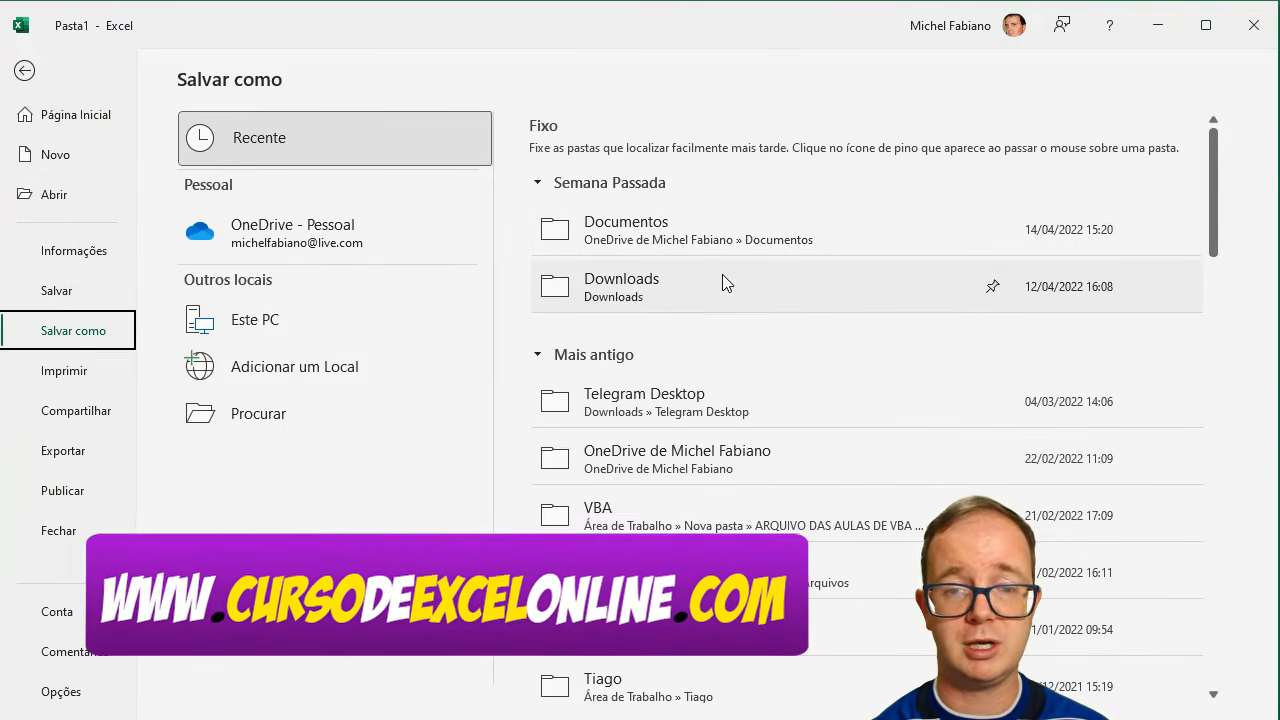
left_click(683, 307)
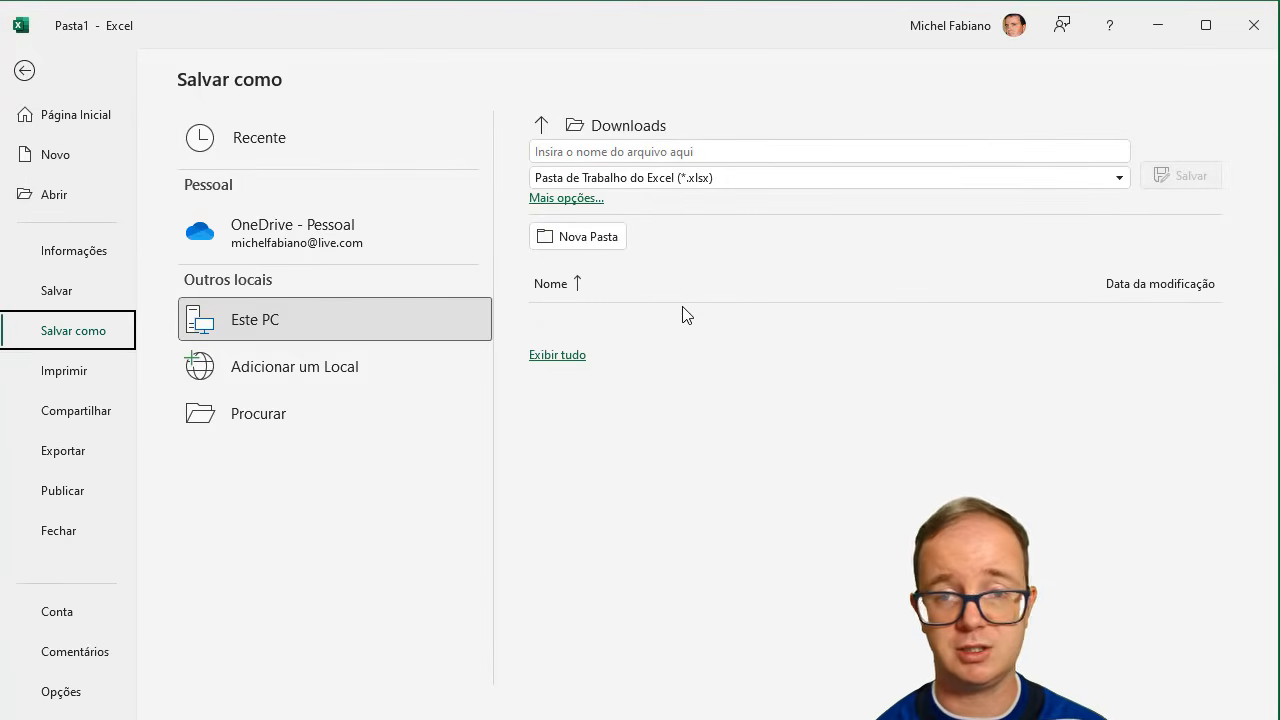
left_click(664, 151)
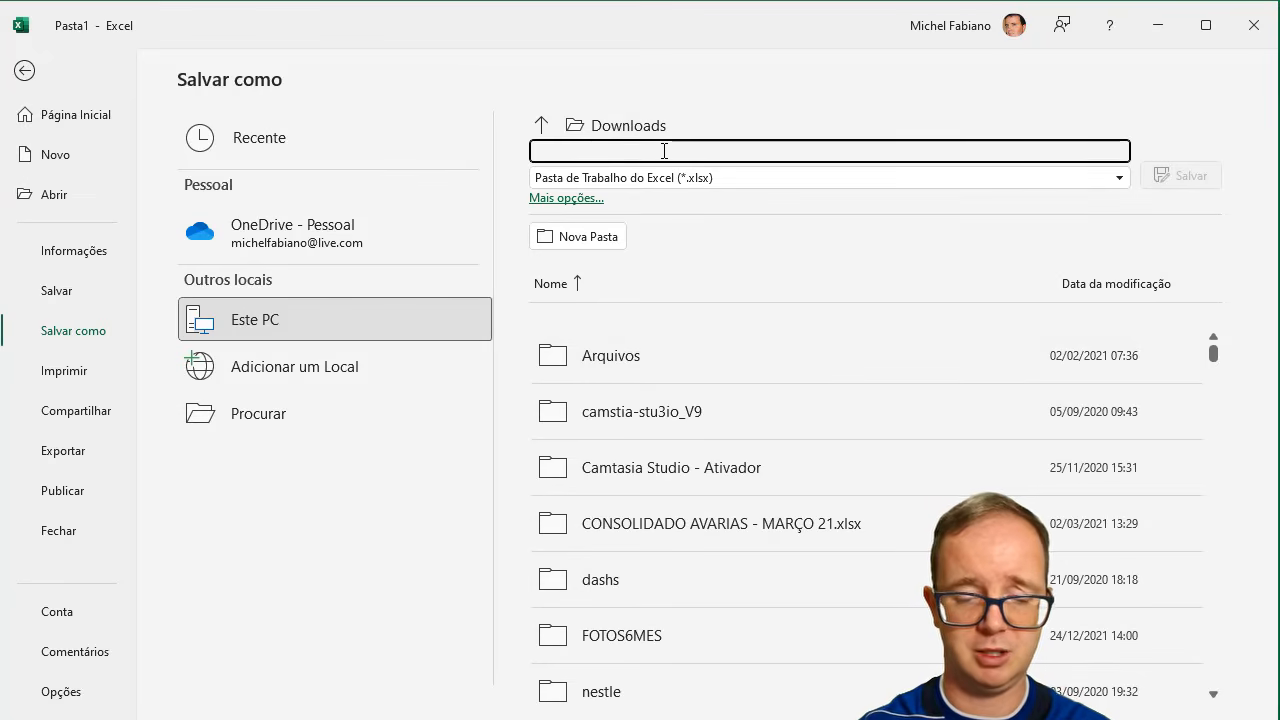
type("Criar-")
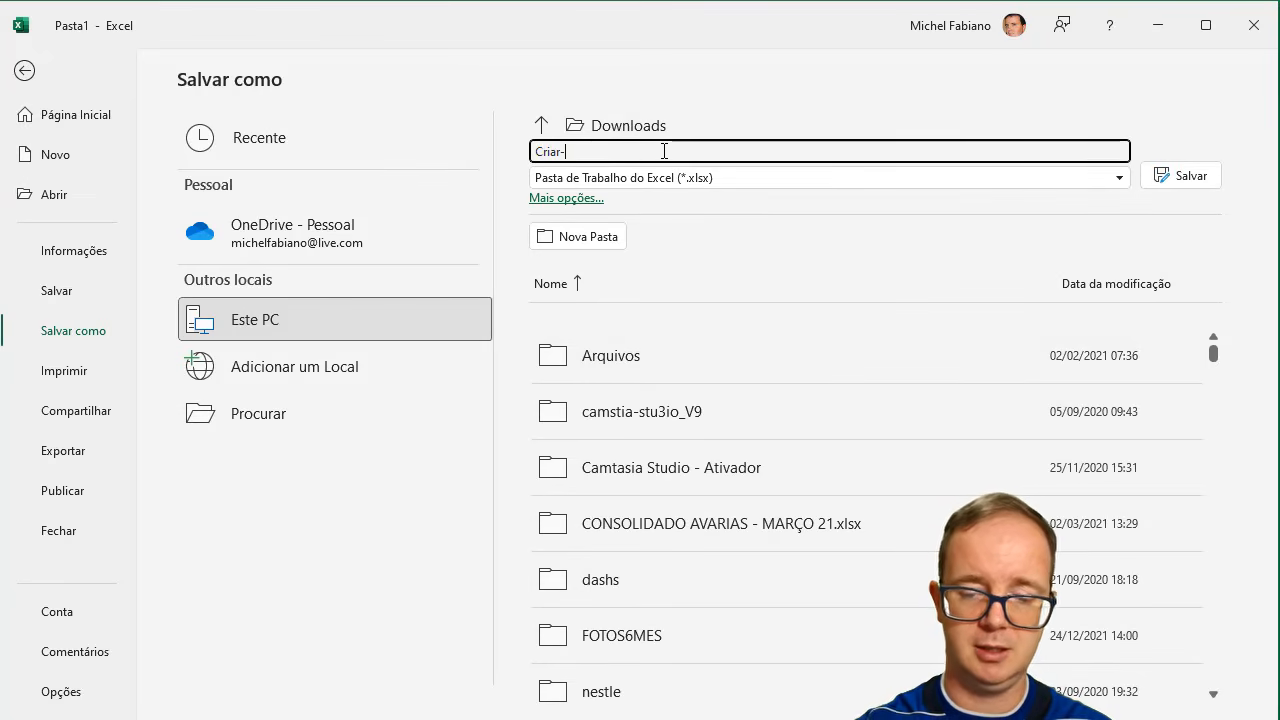
type("Planilhas-no")
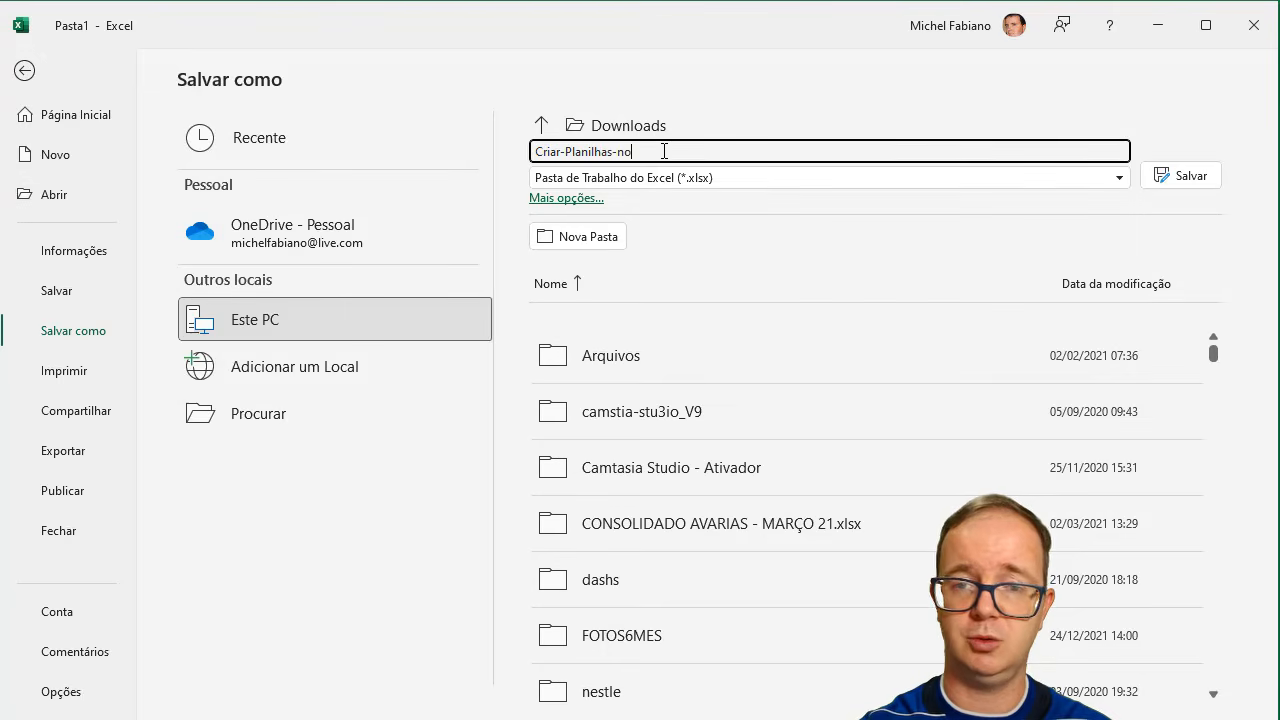
type("-Excel")
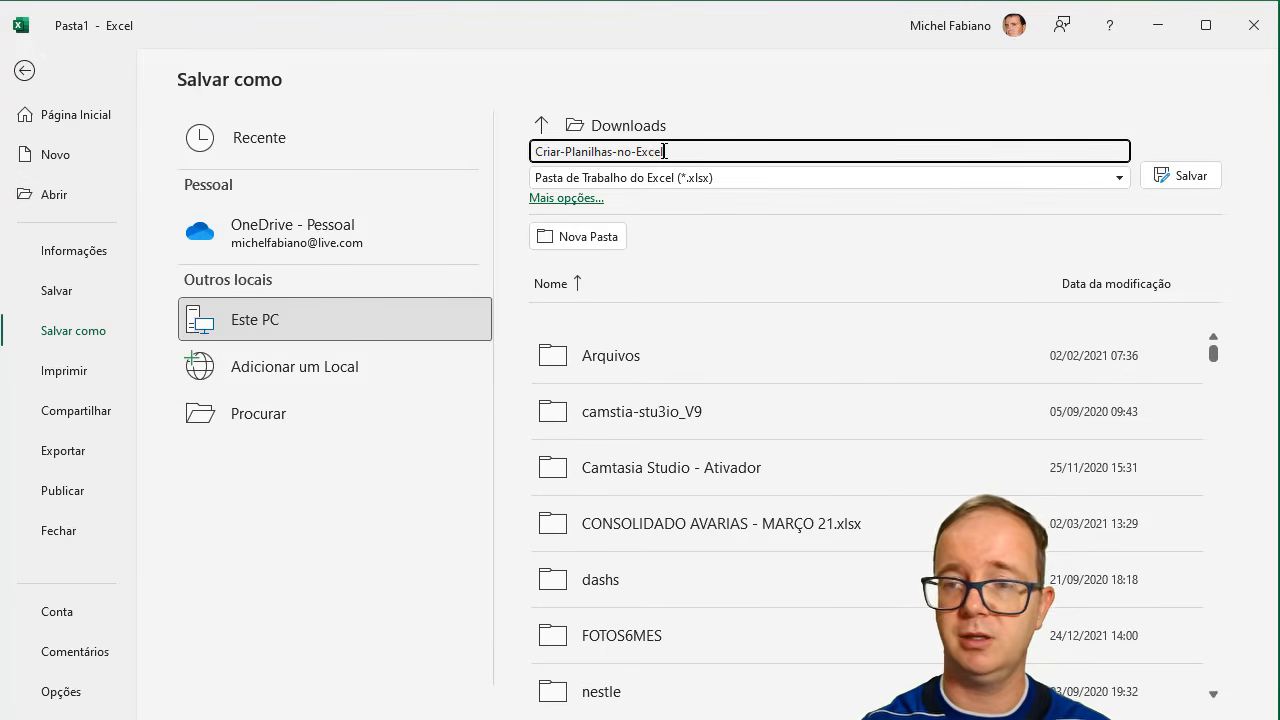
key("Return")
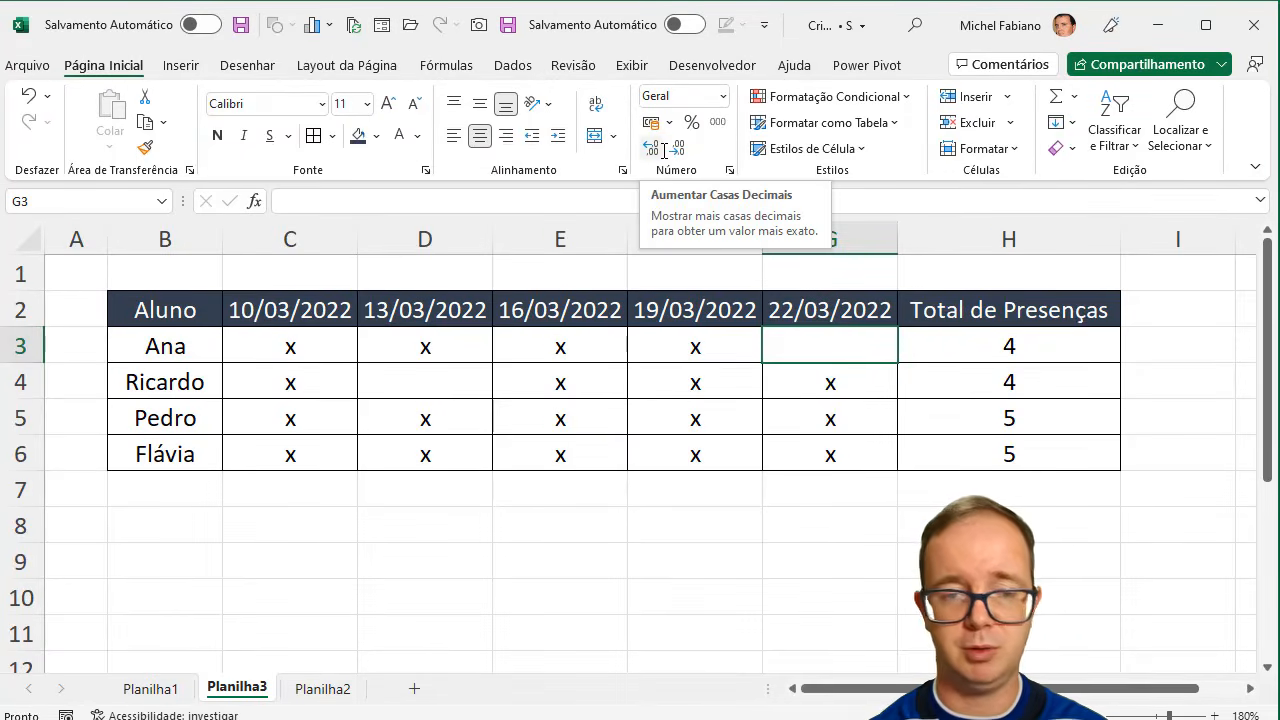